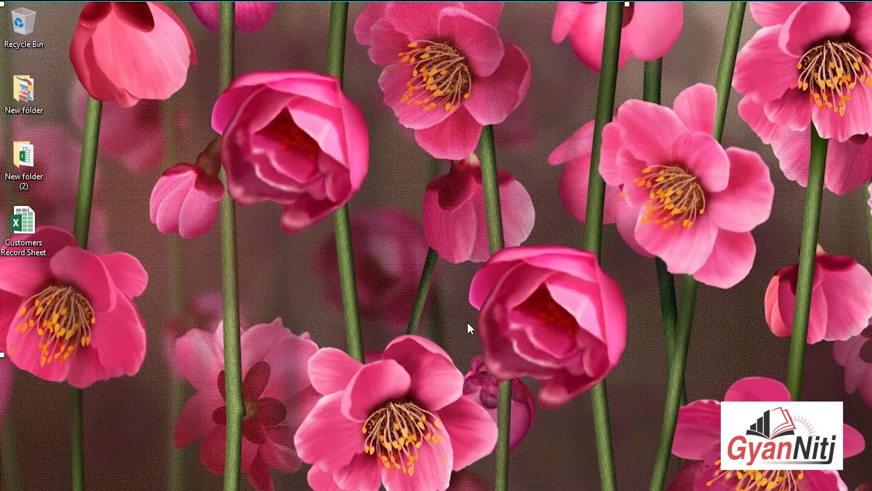
Step: Create a new Excel worksheet on the desktop named 'Sales Target Plan' and open it
right_click(423, 235)
mouse_move(489, 359)
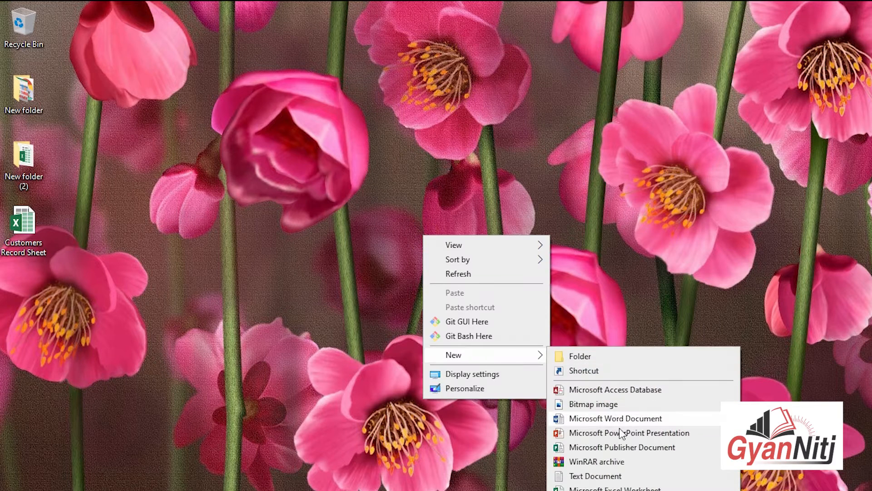
click(653, 487)
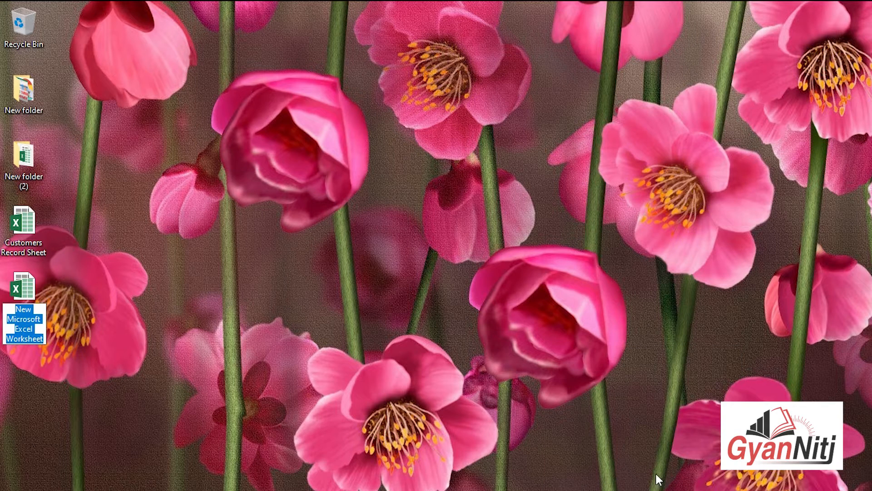
text(Sales T)
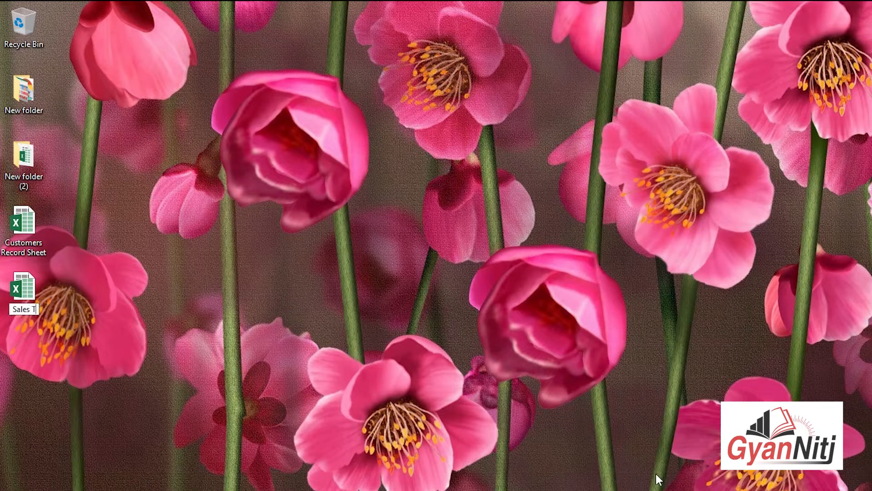
text(arget)
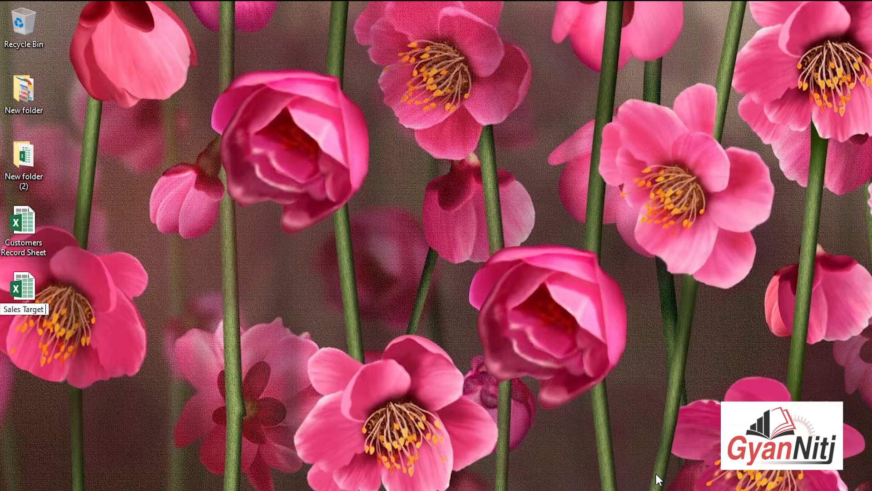
text( Plan)
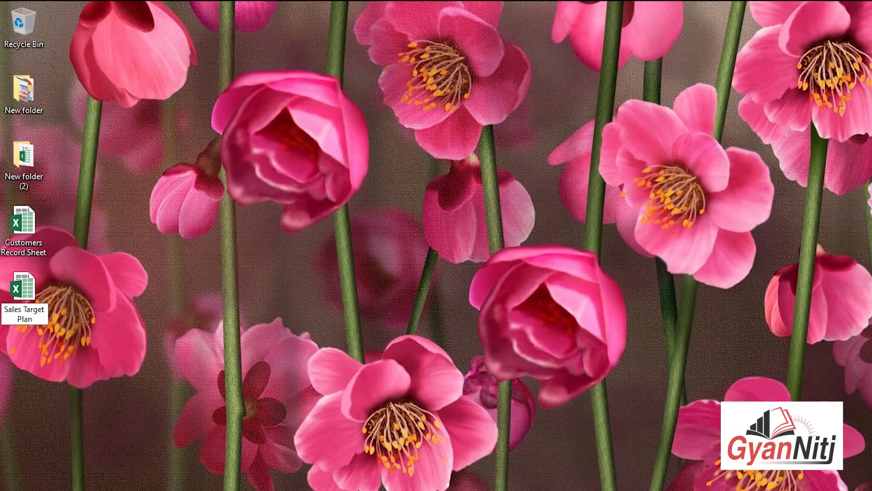
key(Return)
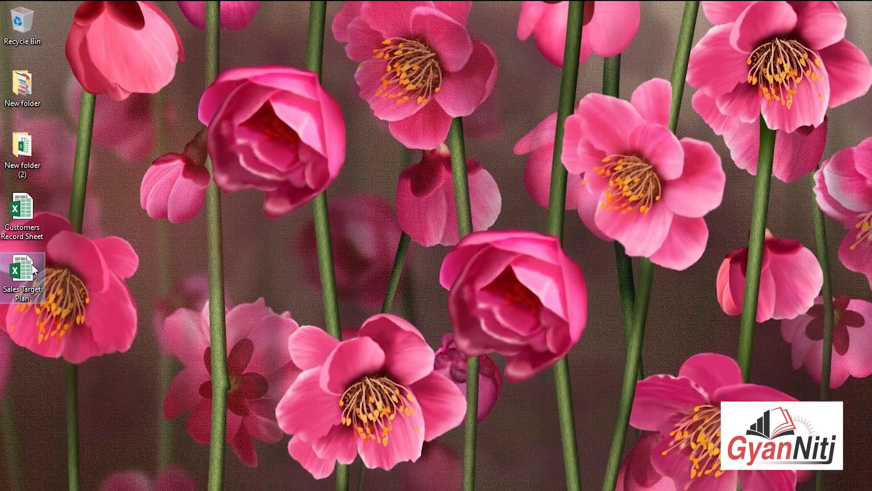
right_click(34, 281)
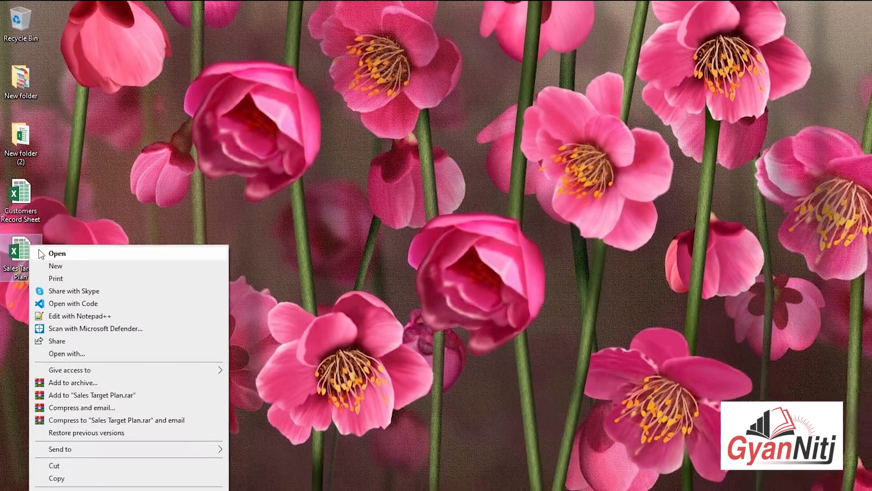
Step: Enter the 'Quarterly Sales Target Plan' title in cell A1 of the new workbook
click(58, 285)
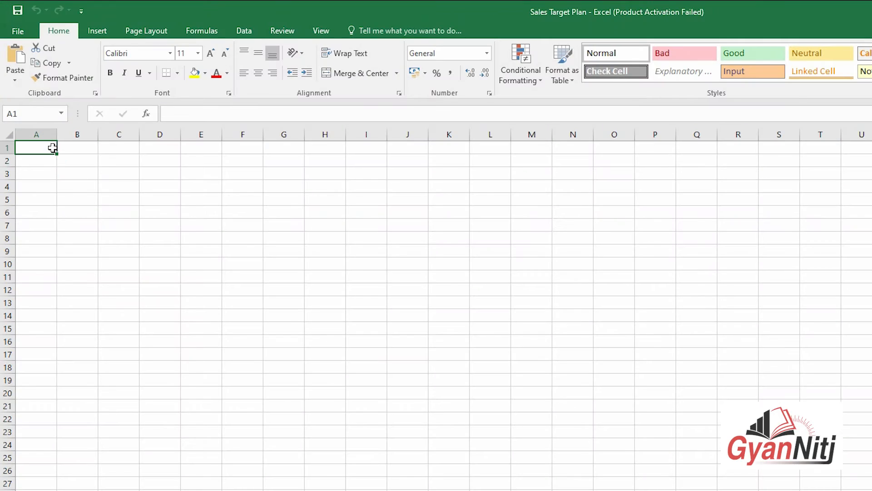
text(Quarterly Sales Targe)
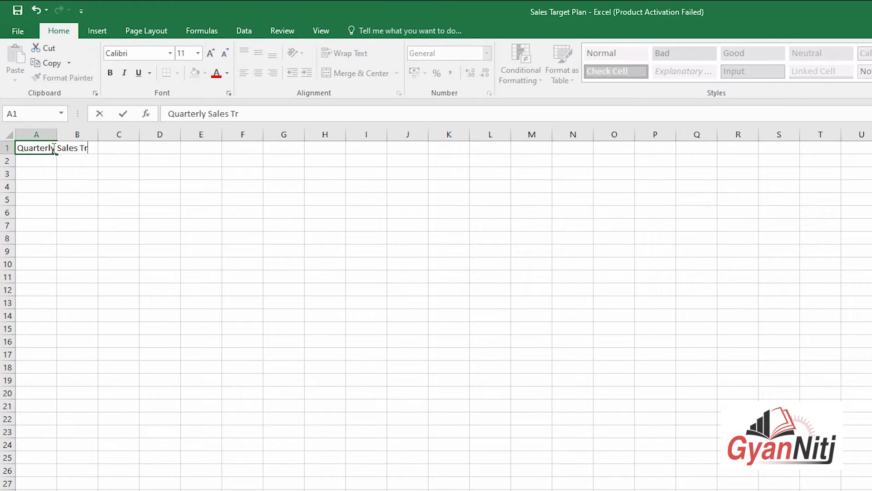
text(t Plan Month Wise)
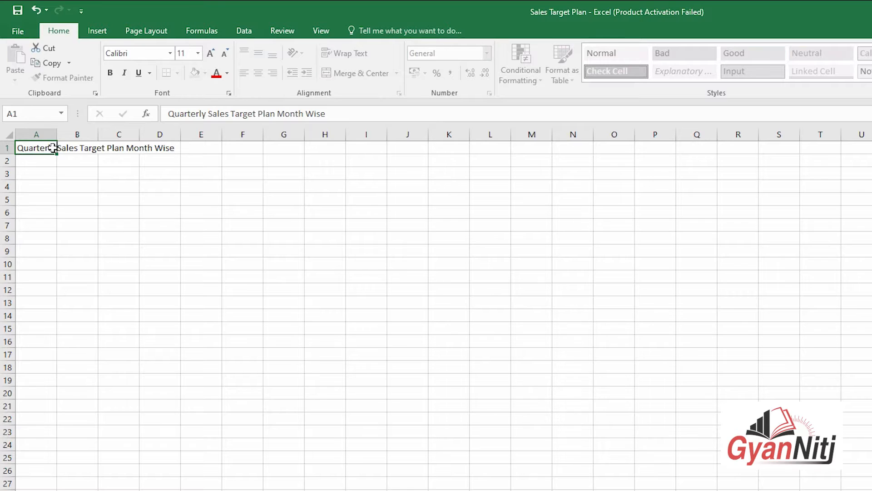
key(Return)
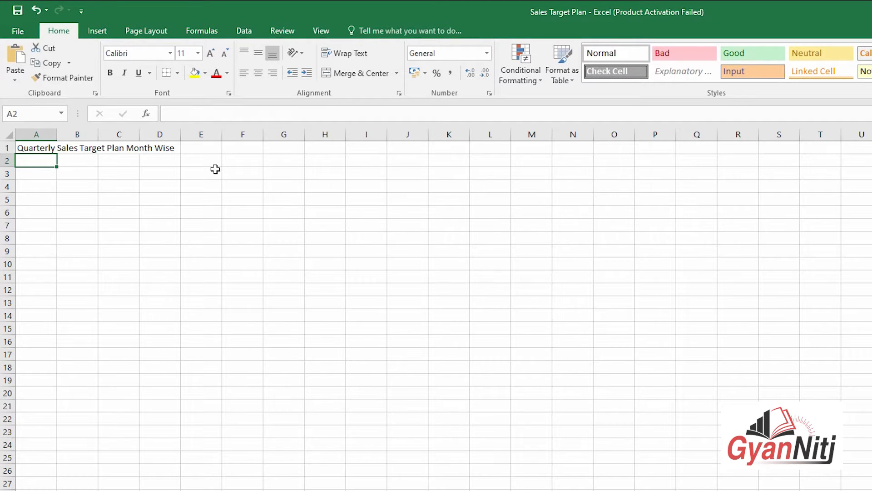
scroll(138, 213, up, 3)
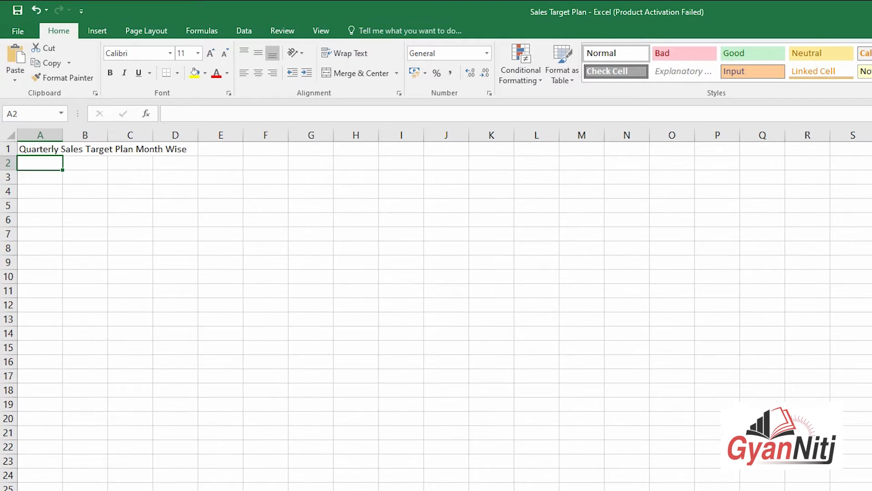
click(139, 213)
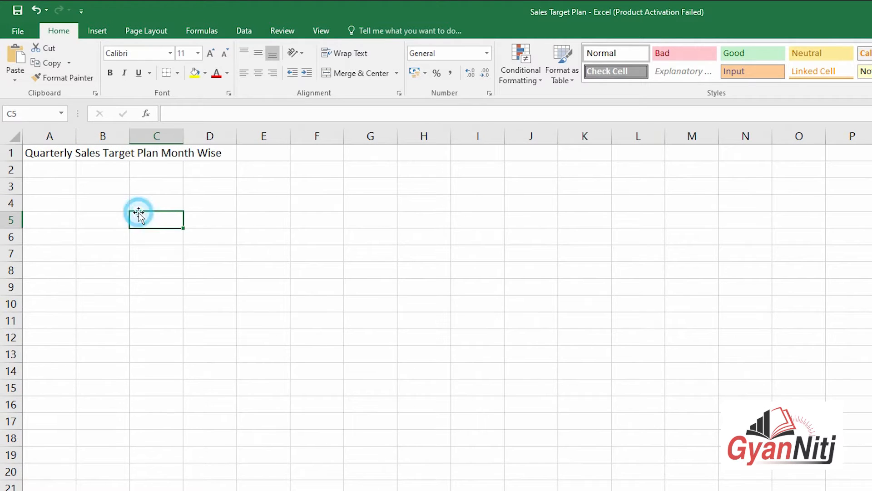
click(47, 150)
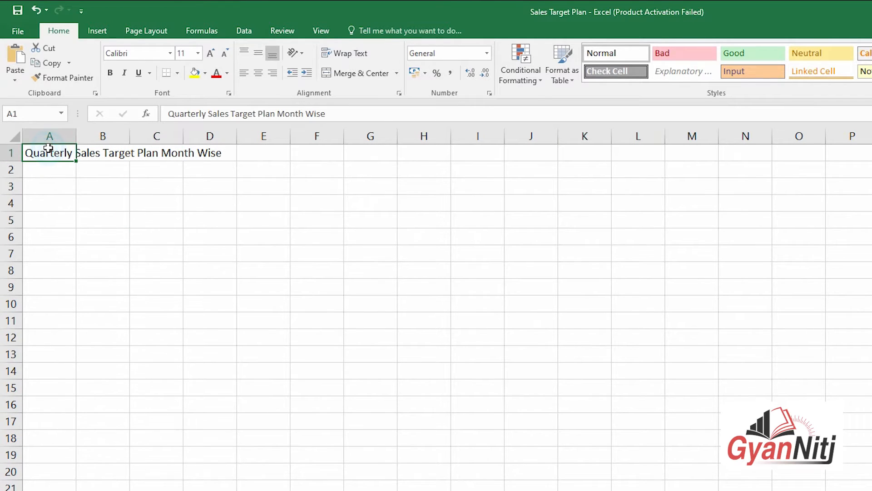
Step: Enter 'Company / Branch Name' in cell A2
click(64, 169)
text(Company)
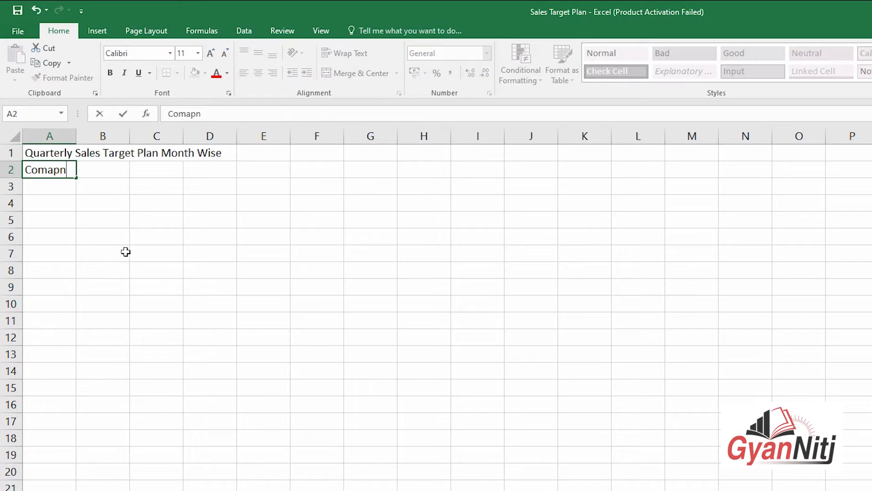
text( / Branch Name)
key(Tab)
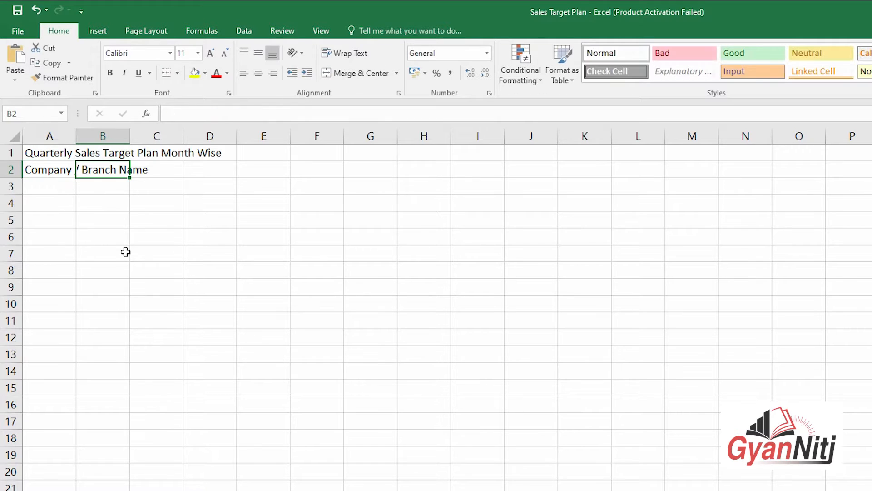
Step: Type headers S.No., Company / Party Name, MKT. Person, Category and State across A4:E4
click(68, 210)
text(S.No.)
key(Tab)
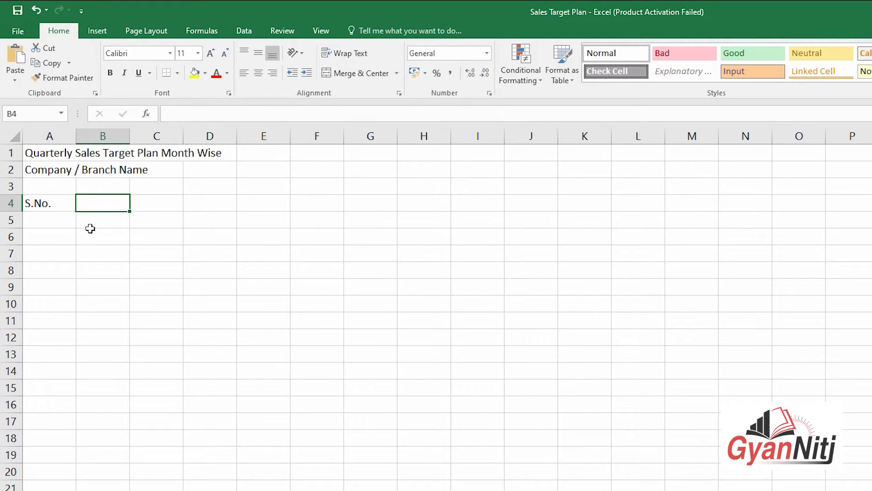
text(Company / Party Name)
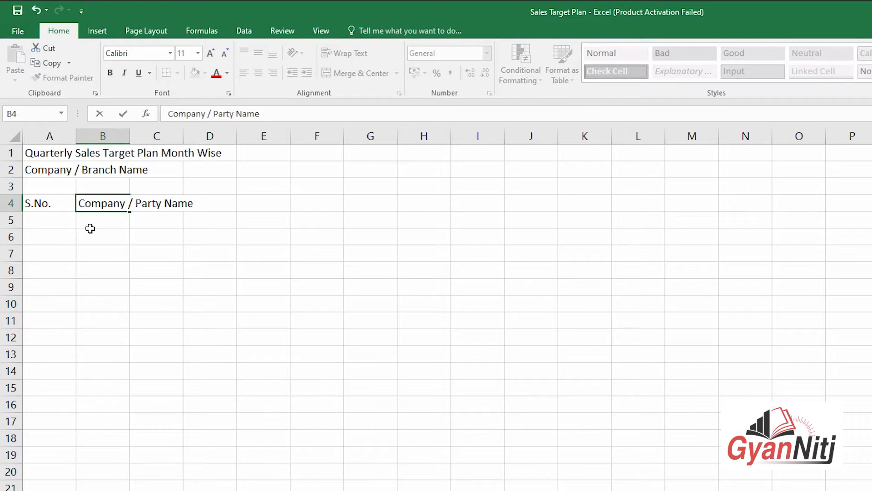
key(Tab)
text(MKT. Person)
key(Tab)
text(C)
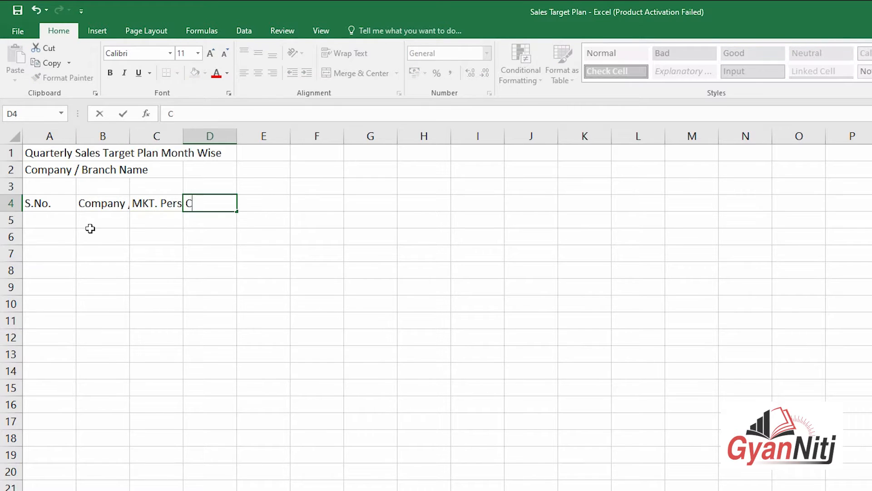
text(ategory)
key(Tab)
text(State)
key(Tab)
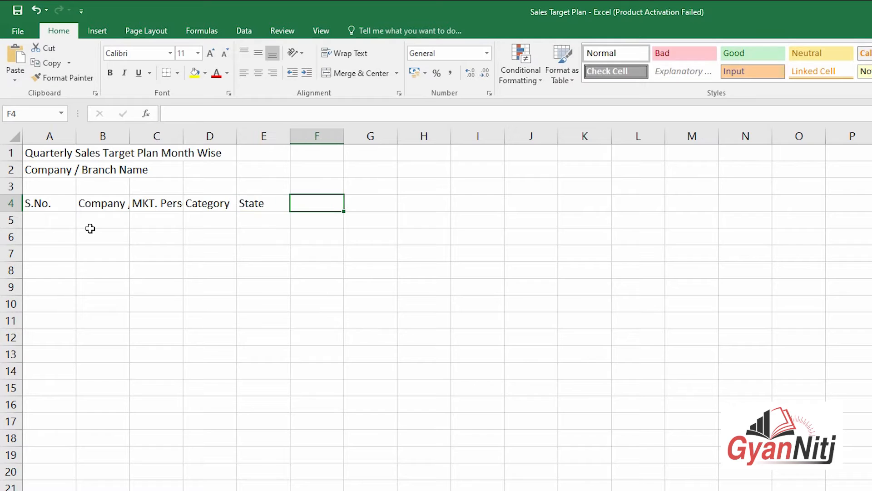
Step: Autofit columns B–E to their headers, then make columns C–E an equal, wider width
click(309, 288)
double_click(130, 138)
double_click(257, 139)
double_click(328, 138)
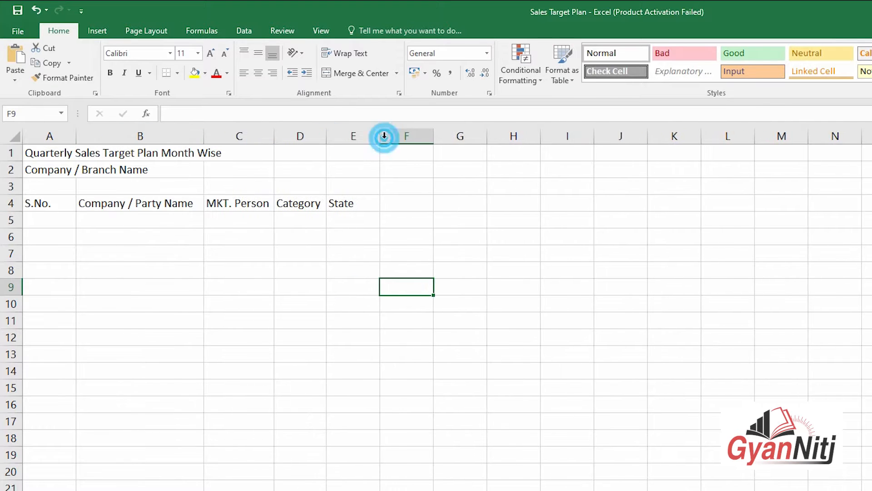
double_click(381, 137)
click(601, 237)
drag(259, 137, 342, 144)
drag(274, 136, 281, 136)
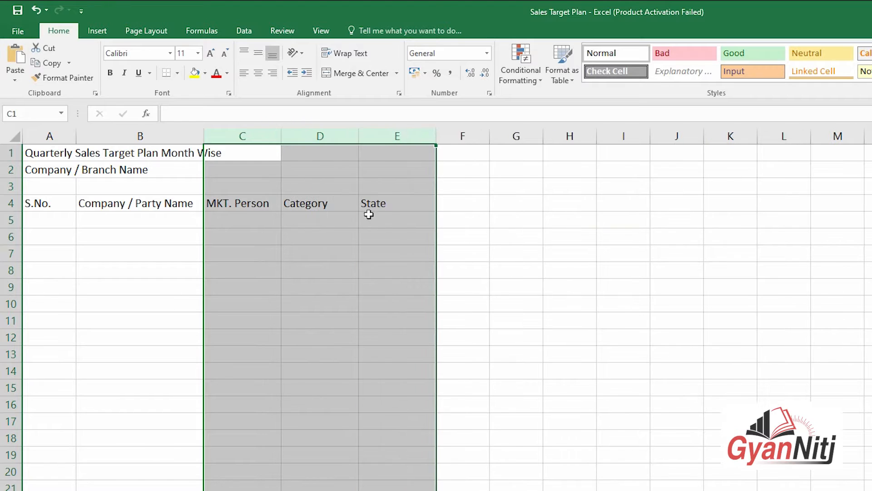
click(470, 237)
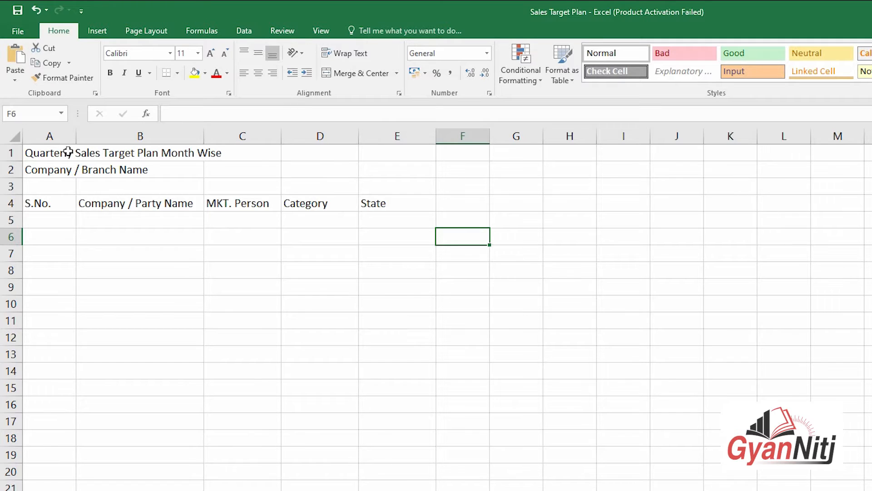
Step: Add headers 'Target for The Quarter' and 'Achievment for The Quarter' in F4:G4 and autofit both
click(477, 201)
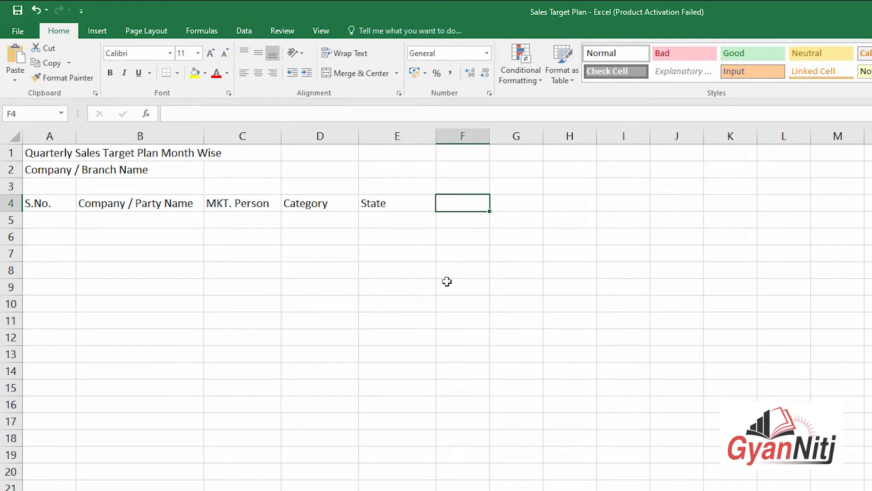
text(Target for T)
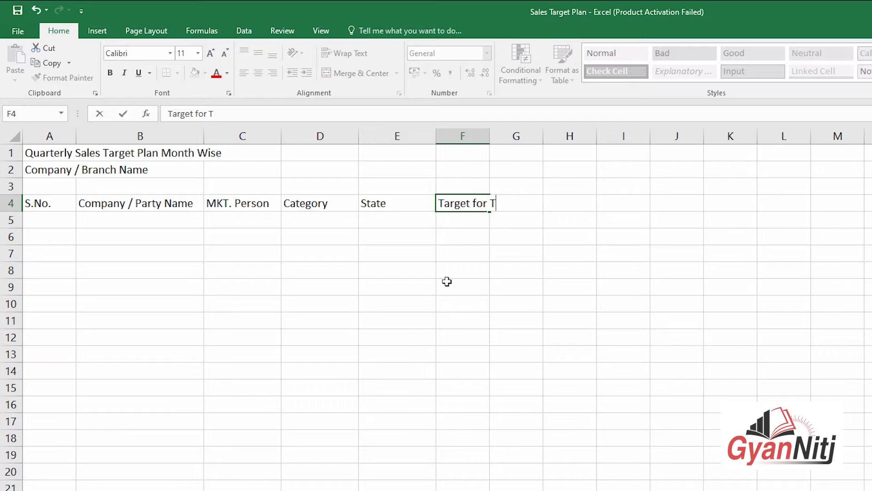
text(he Quarter)
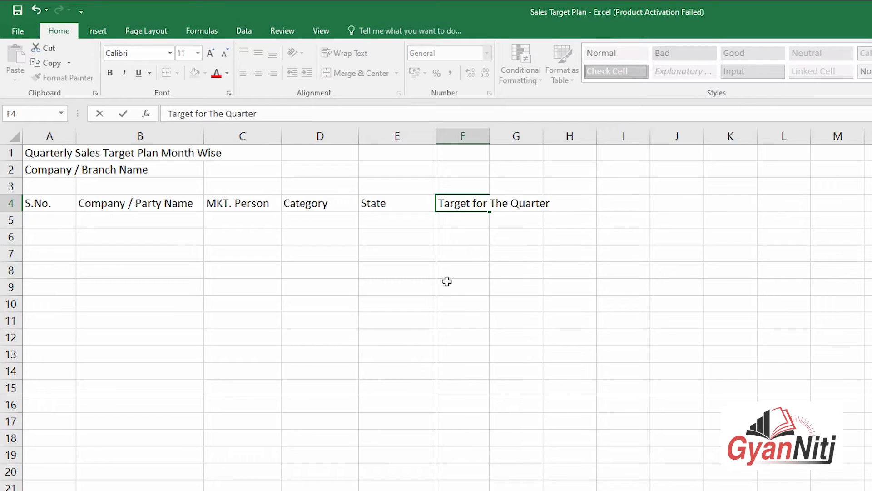
key(Tab)
text(Achiev)
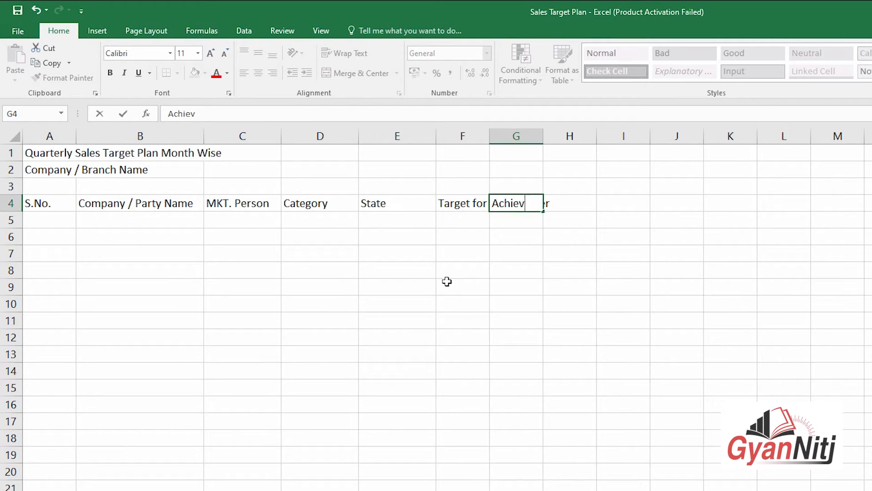
text(ment for The Quarter)
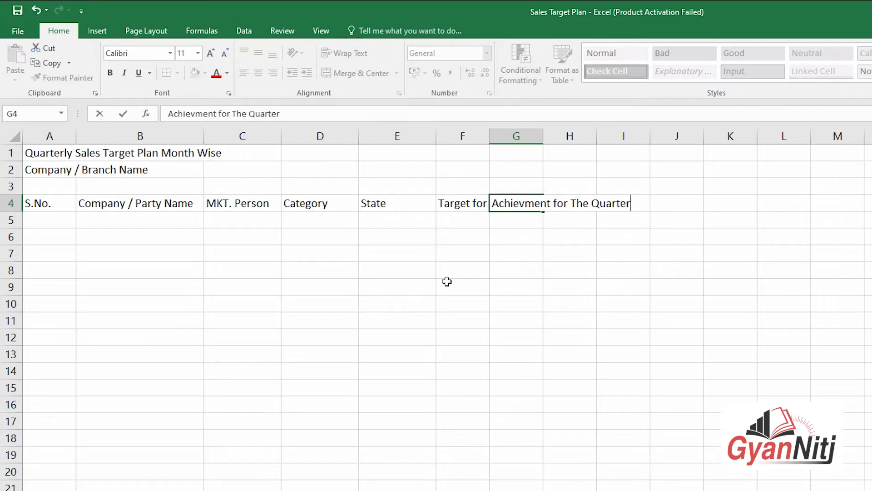
key(Tab)
double_click(490, 137)
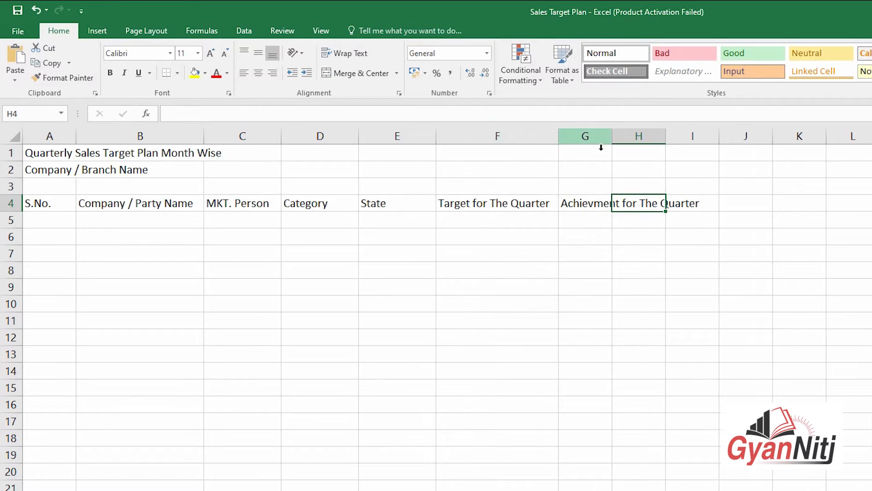
double_click(612, 136)
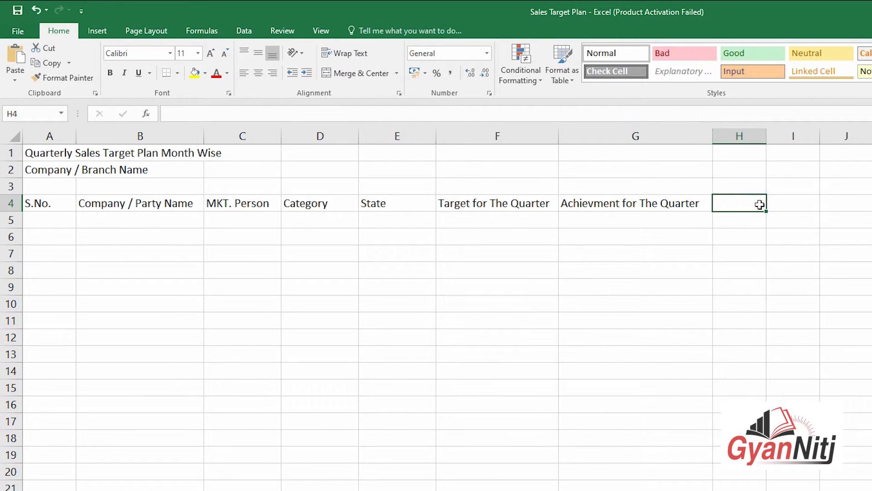
Step: Enter 'Difference' in H4 and widen column H to fit it
text(Differe)
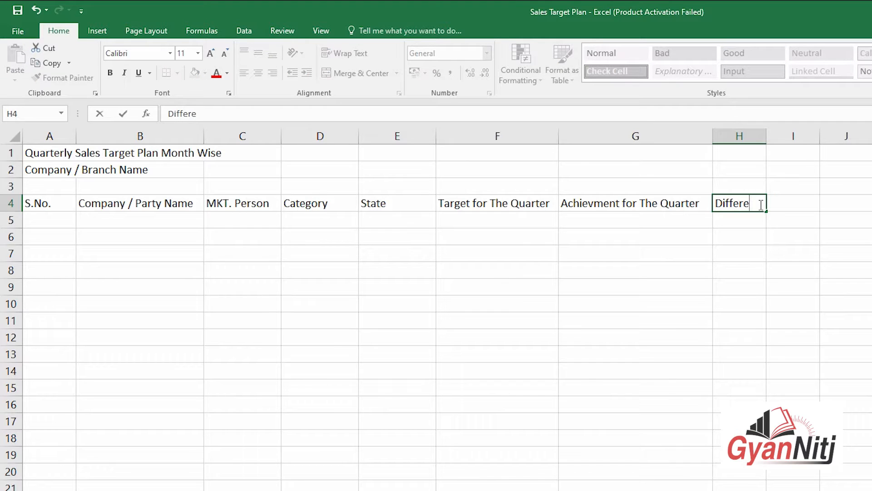
text(nce)
key(Tab)
click(755, 272)
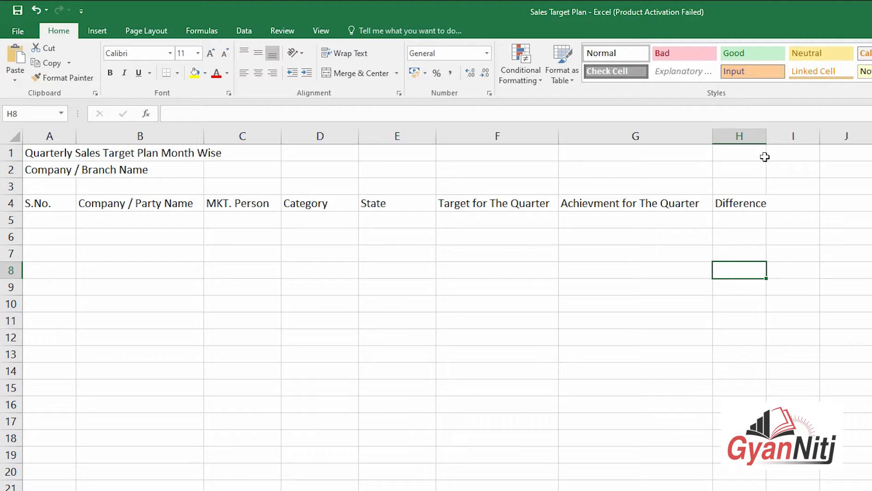
drag(770, 136, 775, 136)
click(831, 234)
click(500, 173)
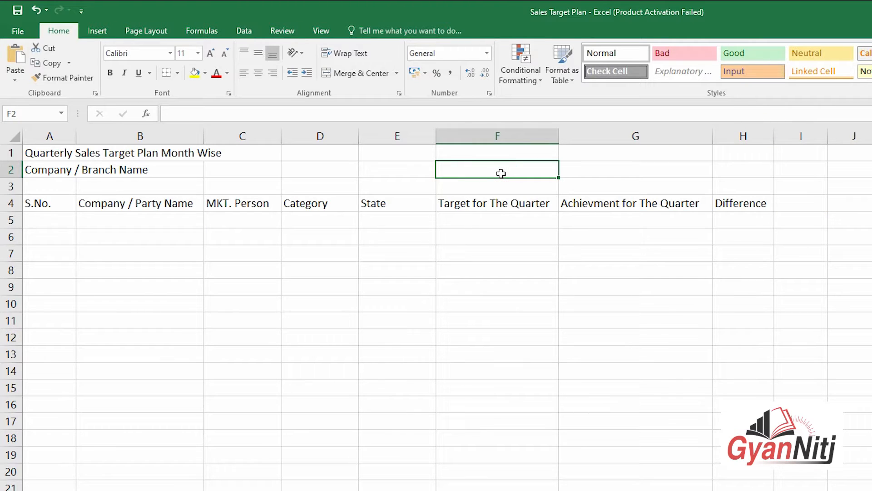
Step: Enter 'Quarter' in F2 and '1st' in G2
text(Quarter)
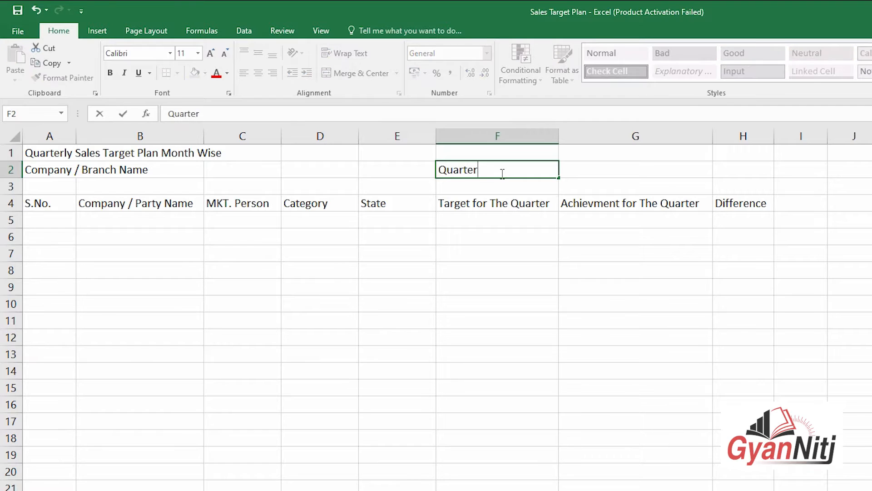
key(Tab)
text(1 S)
key(BackSpace)
key(BackSpace)
text(st)
key(Tab)
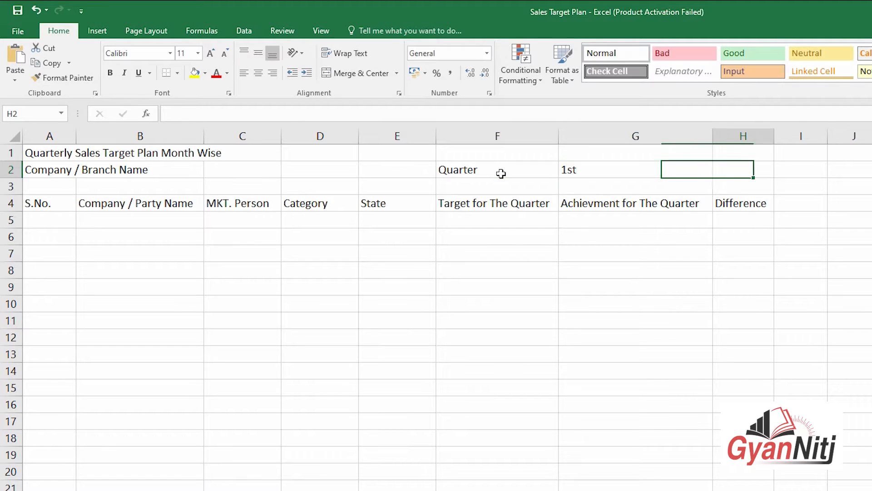
click(717, 272)
Step: Merge and centre the title across A1:H1 and Company / Branch Name across A2:E2
drag(641, 162, 720, 164)
drag(68, 152, 736, 136)
click(356, 73)
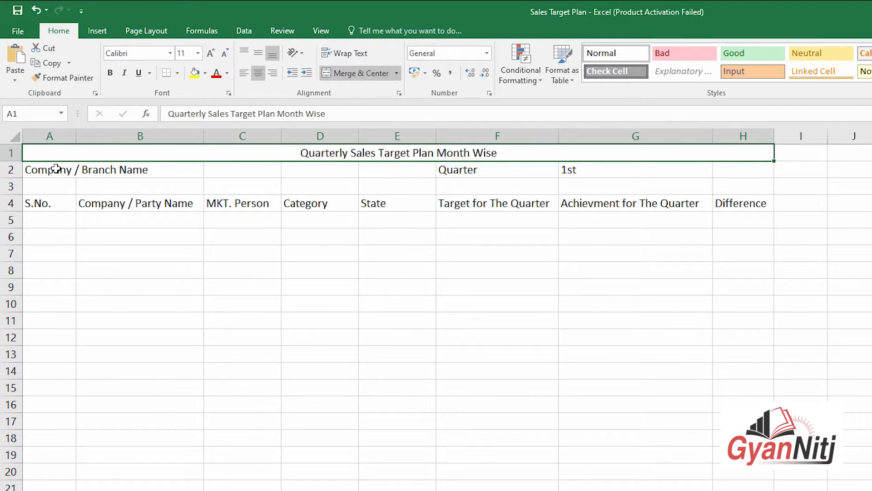
drag(55, 169, 377, 166)
click(374, 77)
click(489, 333)
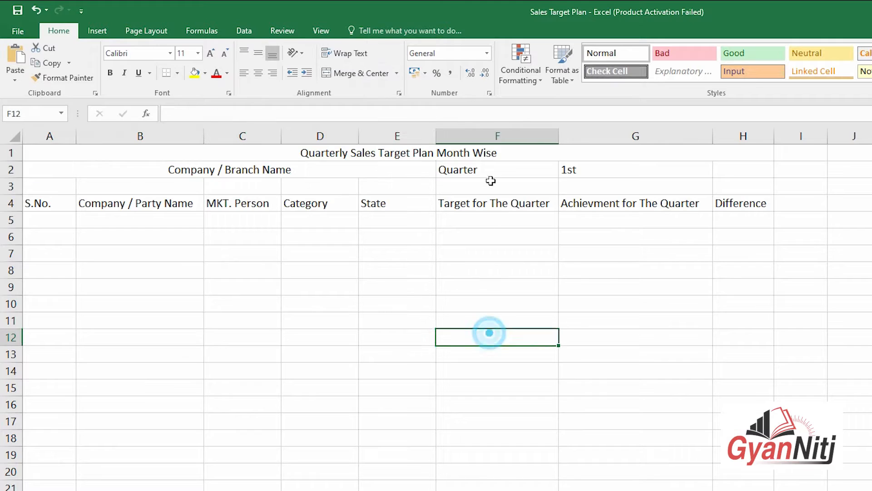
Step: Centre 'Quarter' in F2 and merge and centre '1st' across G2:H2
click(493, 170)
click(258, 72)
drag(633, 171, 721, 171)
click(341, 74)
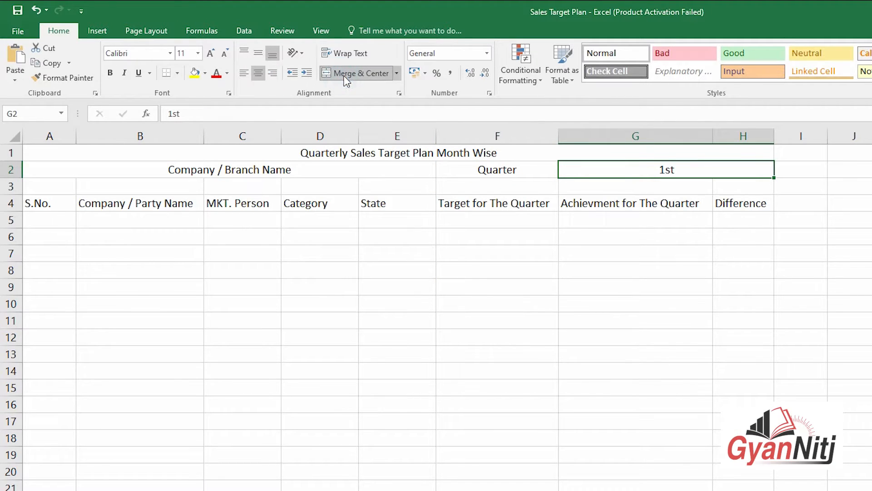
click(452, 369)
drag(67, 203, 730, 200)
Step: Make header row 4 taller and narrow columns F and G to equal widths
click(721, 251)
drag(12, 211, 14, 227)
drag(489, 218, 632, 213)
drag(517, 137, 613, 136)
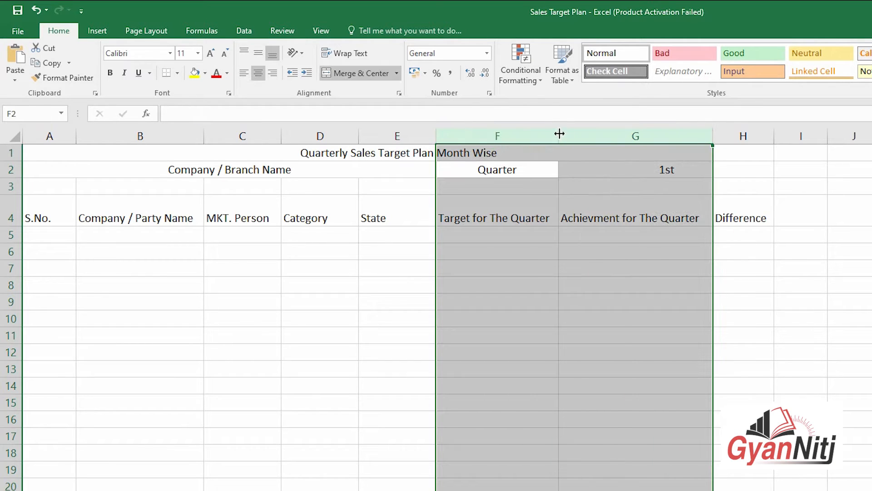
drag(559, 132, 551, 133)
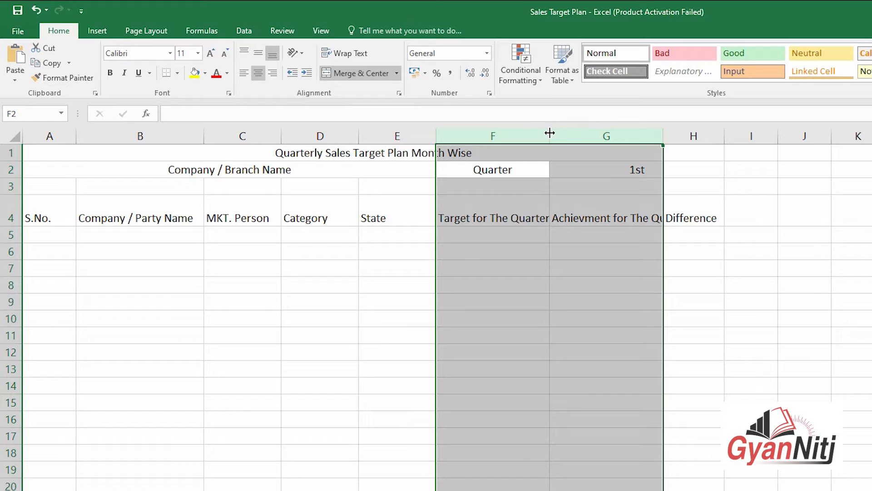
Step: Wrap the F and G headings and centre them both vertically and horizontally
click(369, 57)
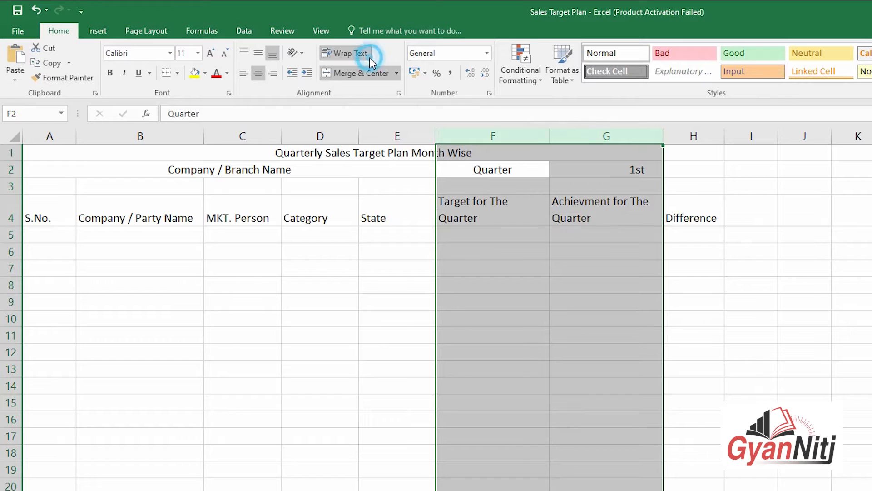
click(261, 53)
click(258, 73)
click(258, 74)
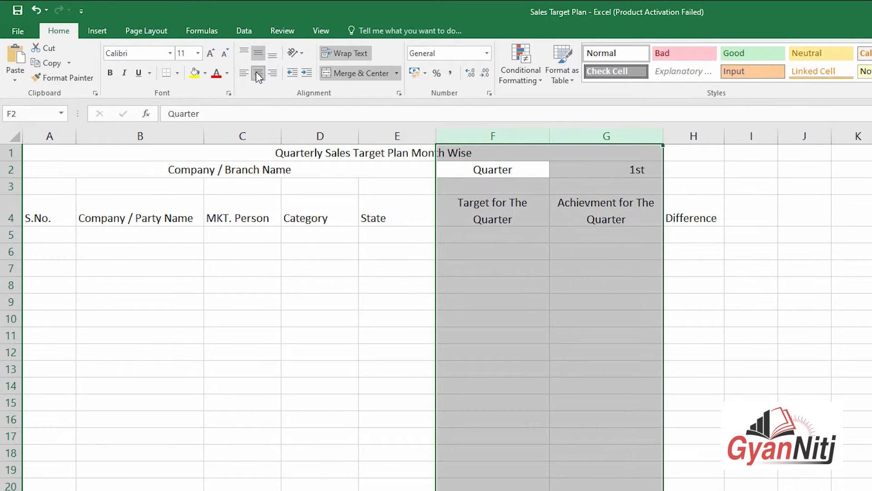
click(792, 317)
click(811, 385)
Step: Middle-align all row-4 headings and correct G4 to 'Achievement for The Quarter'
click(668, 217)
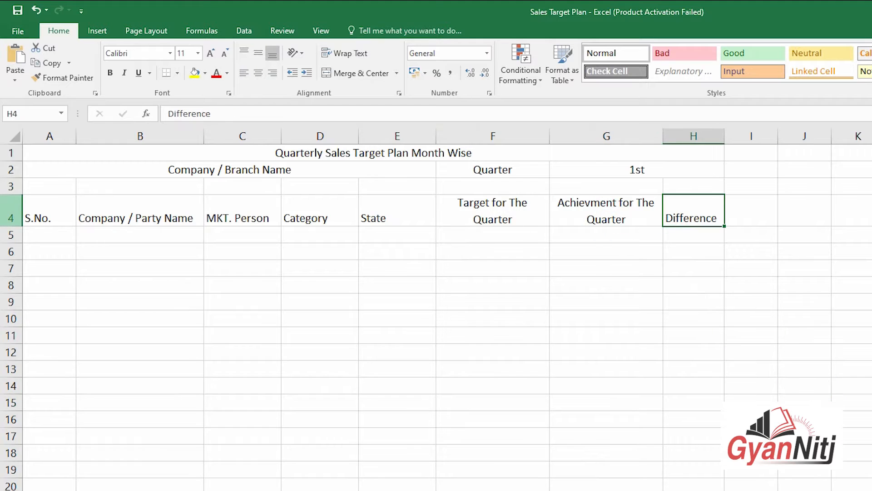
click(11, 210)
click(260, 55)
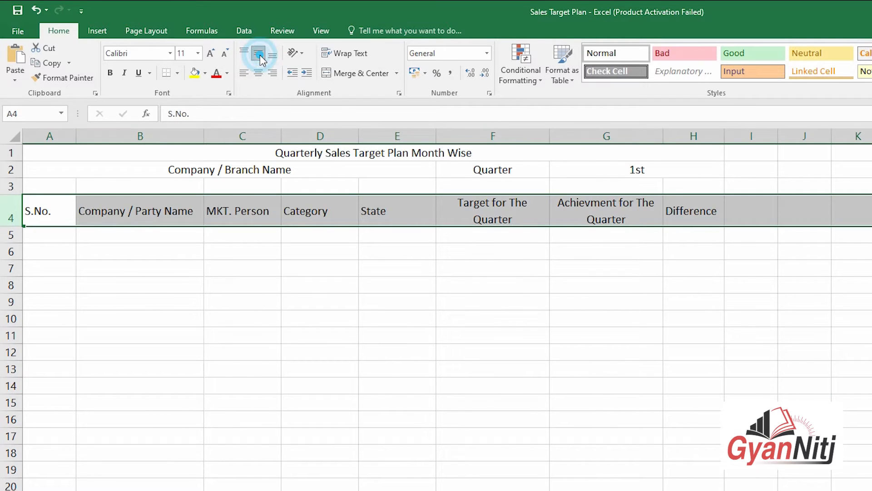
click(811, 317)
click(609, 219)
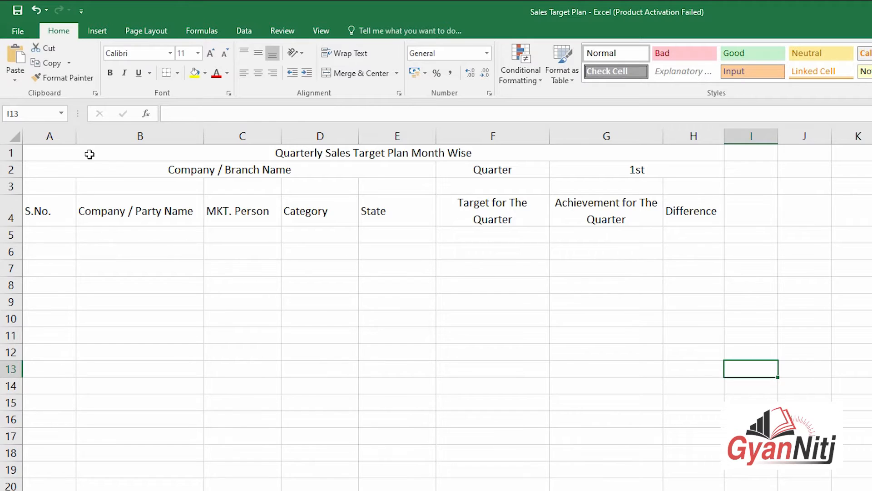
drag(89, 154, 532, 485)
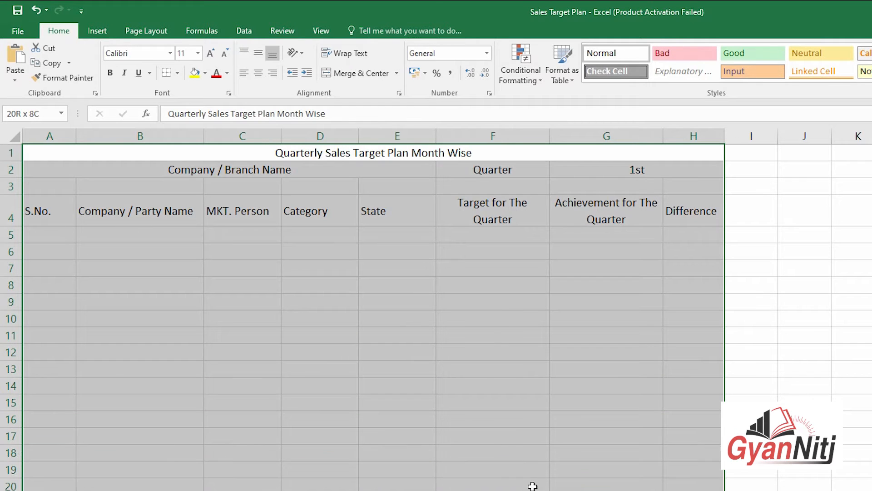
Step: Apply All Borders to A1:H20, then remove the borders from blank row 3
click(178, 73)
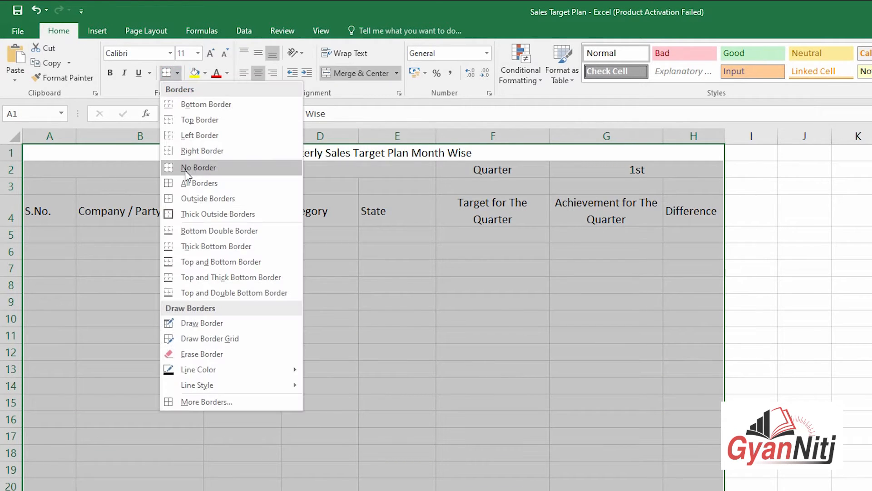
click(182, 175)
click(852, 251)
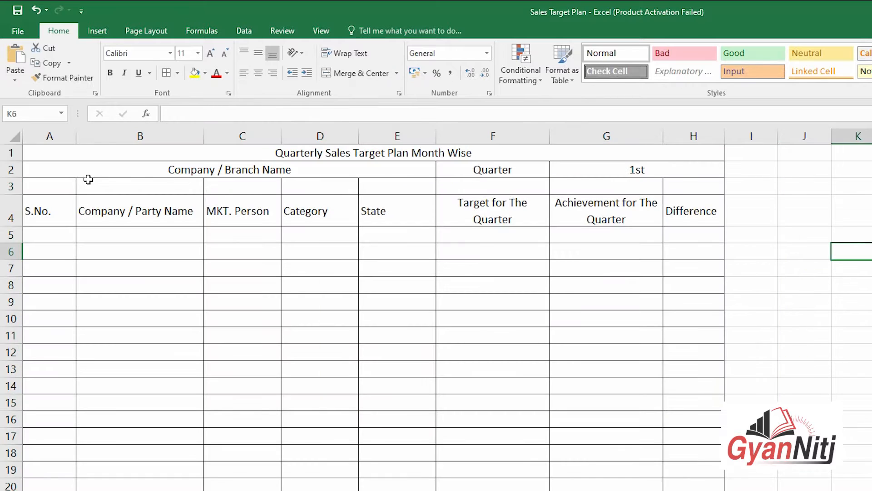
drag(68, 185, 667, 183)
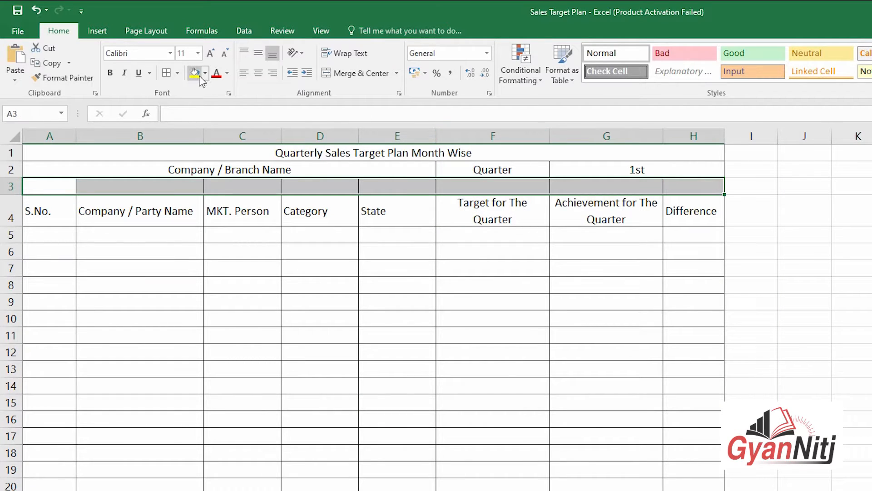
click(177, 73)
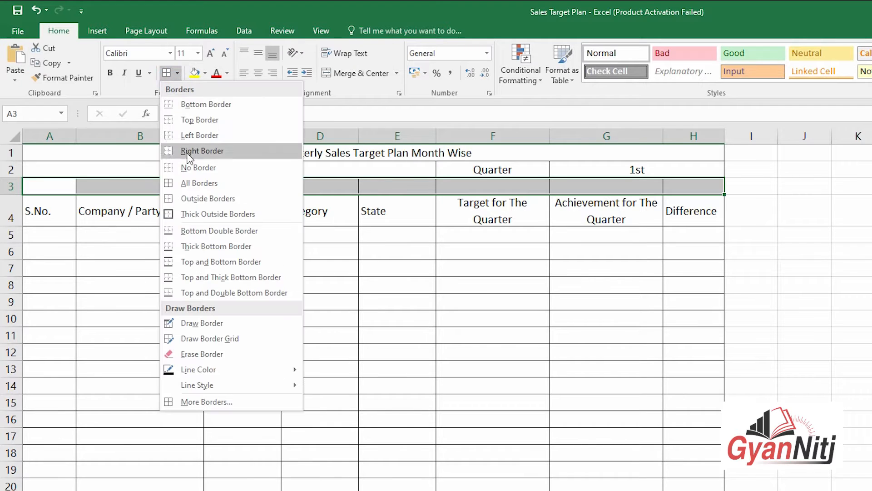
click(188, 164)
Step: Reapply all borders to title rows 1–2 and header row 4
drag(182, 154, 171, 170)
click(177, 73)
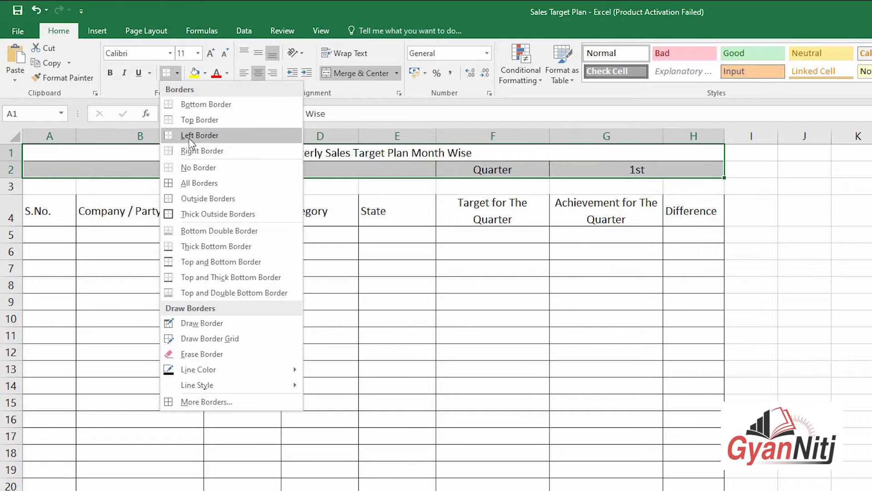
click(194, 180)
drag(43, 210, 666, 210)
click(166, 73)
click(841, 306)
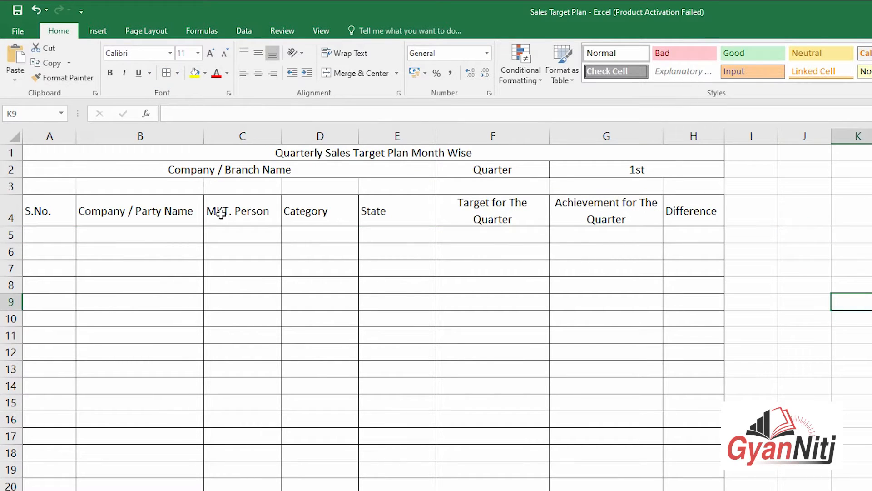
Step: Merge A3:H3 into a single blank strip
drag(71, 186, 675, 189)
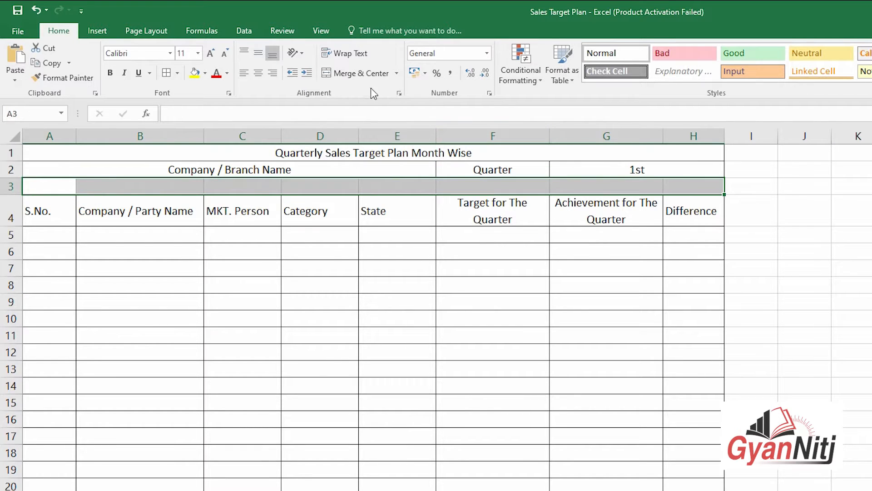
click(355, 73)
click(854, 376)
drag(35, 210, 699, 212)
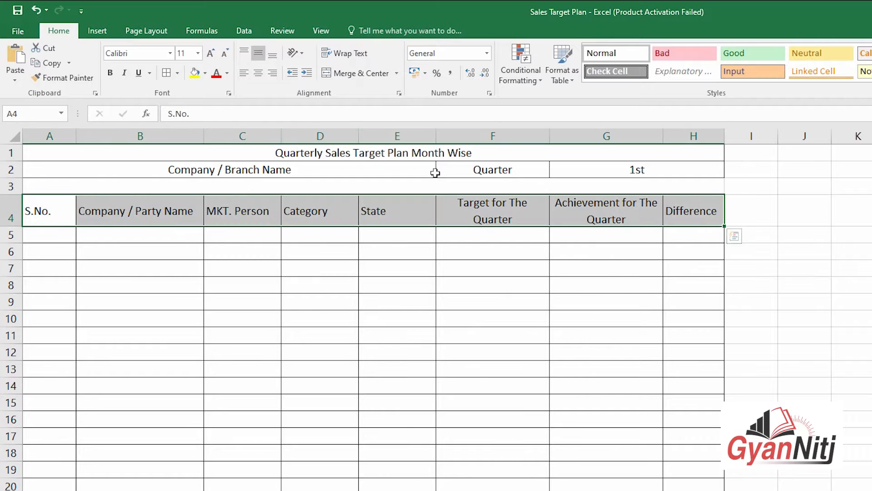
Step: Give the row-4 headers a dark blue fill with white font
click(207, 75)
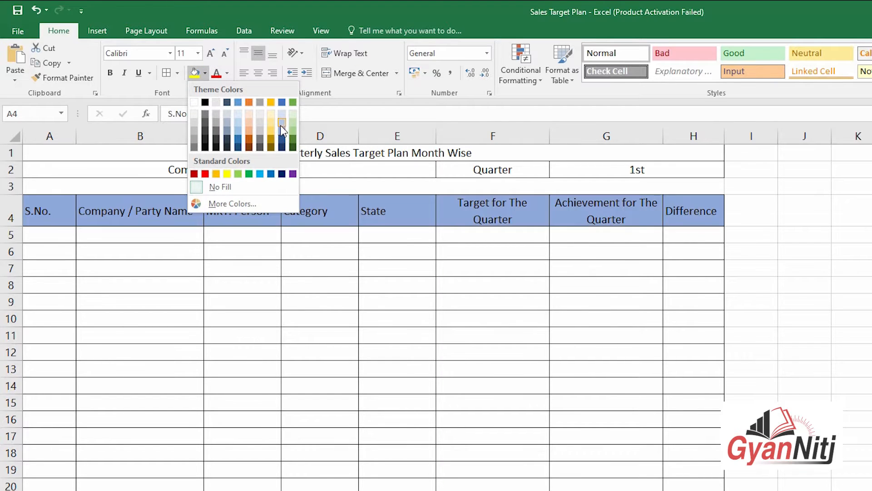
click(282, 146)
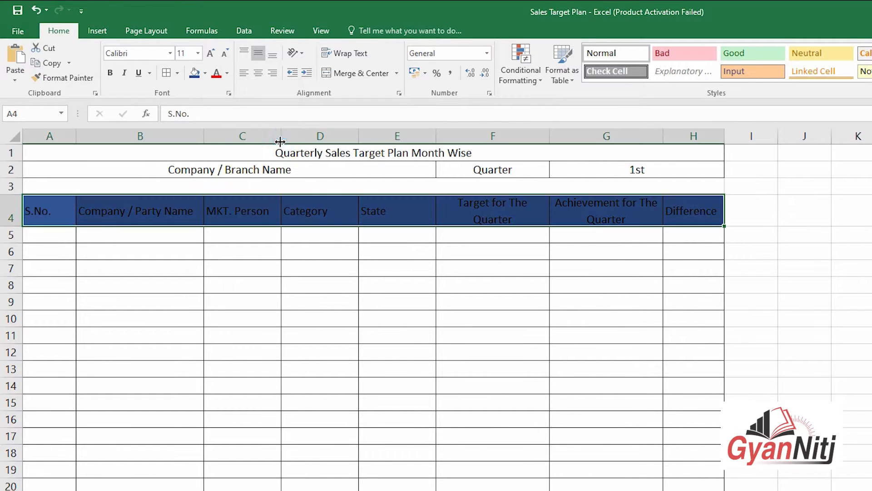
click(227, 74)
click(223, 119)
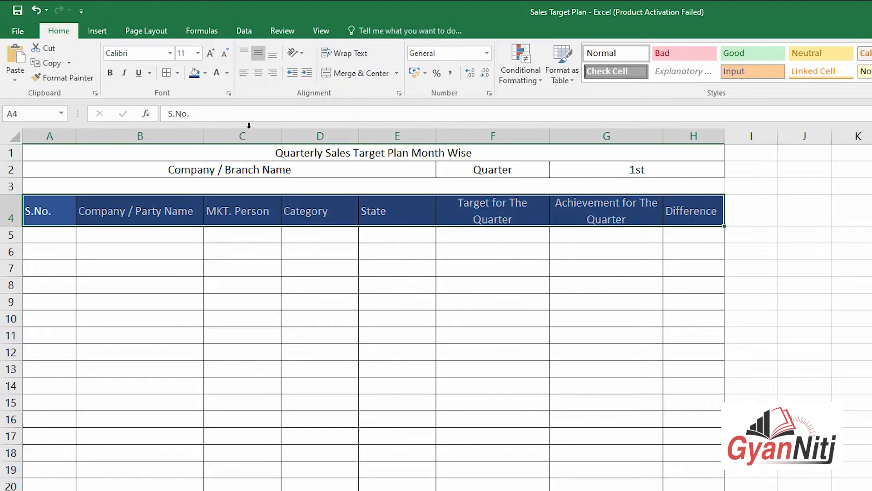
click(746, 213)
click(804, 335)
Step: Resize columns F and G to the same width so their headings fit
drag(663, 136, 673, 137)
drag(550, 136, 563, 137)
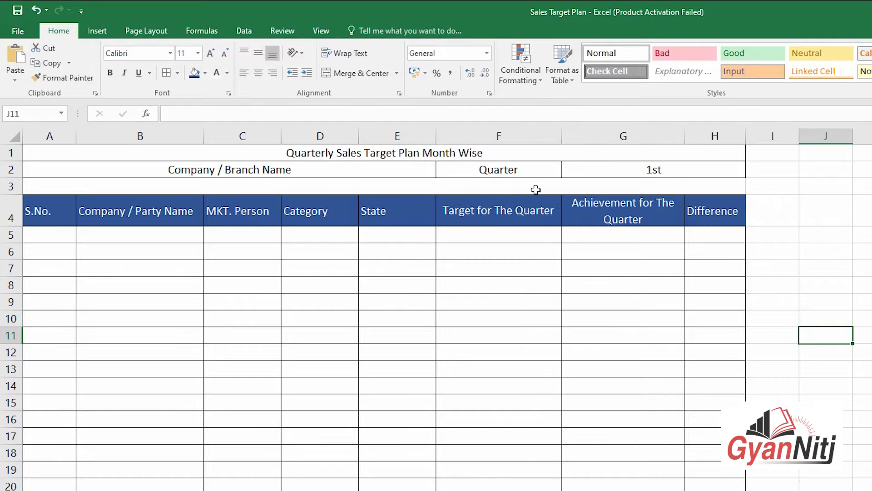
click(535, 199)
drag(551, 132, 551, 132)
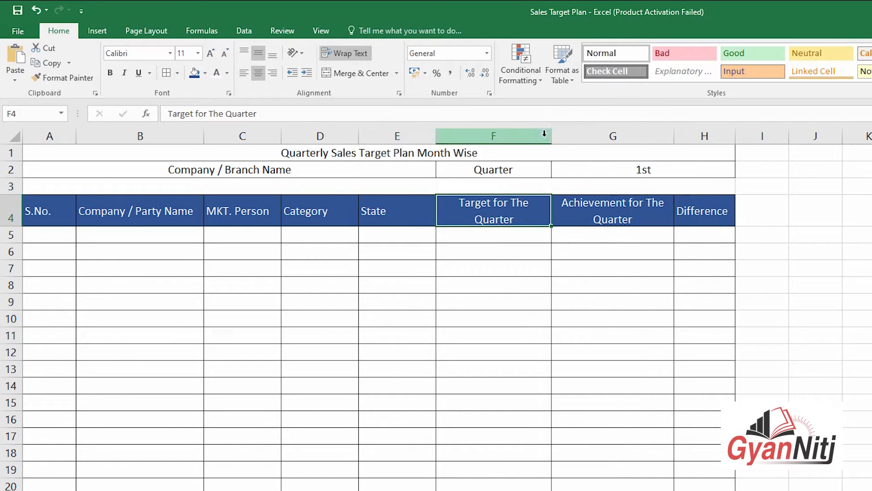
drag(493, 136, 540, 134)
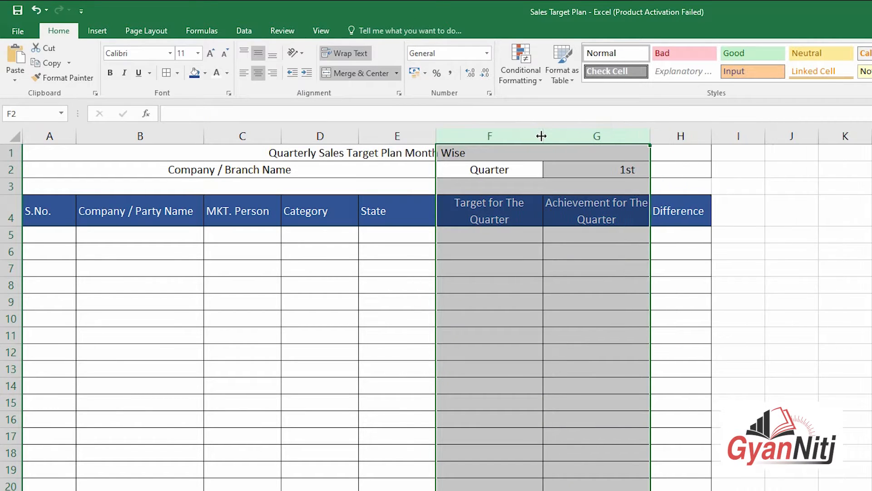
click(776, 317)
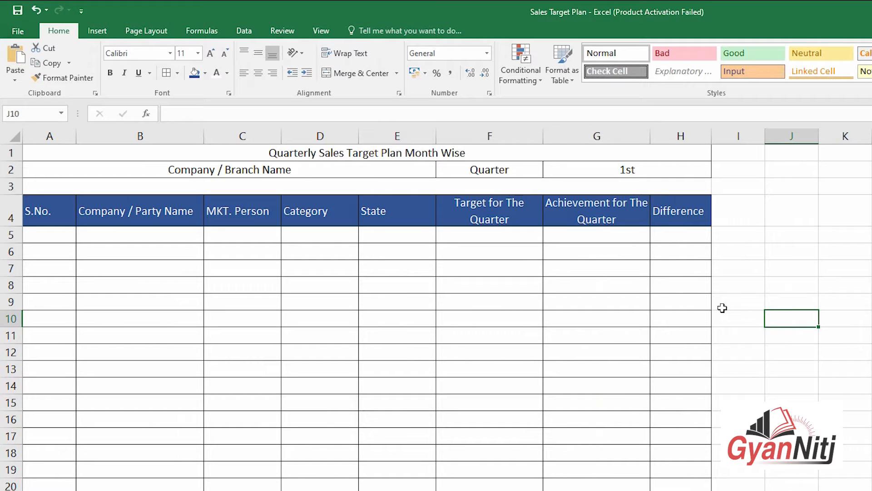
click(635, 203)
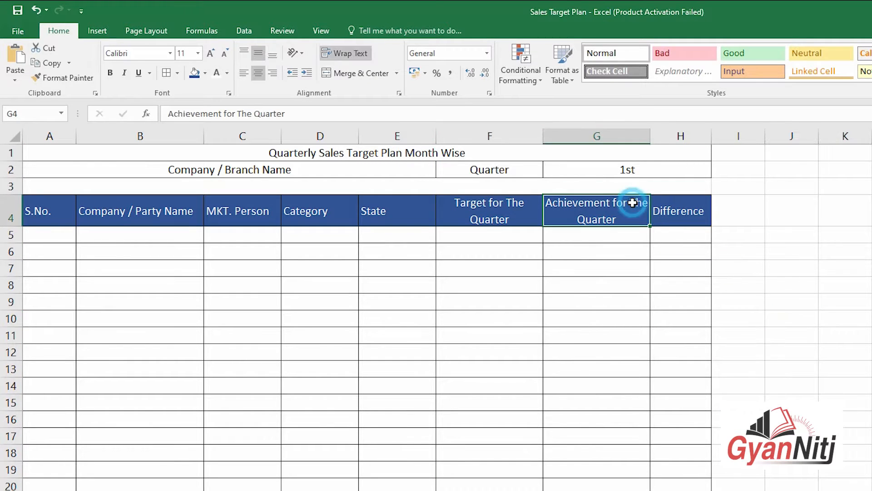
click(824, 302)
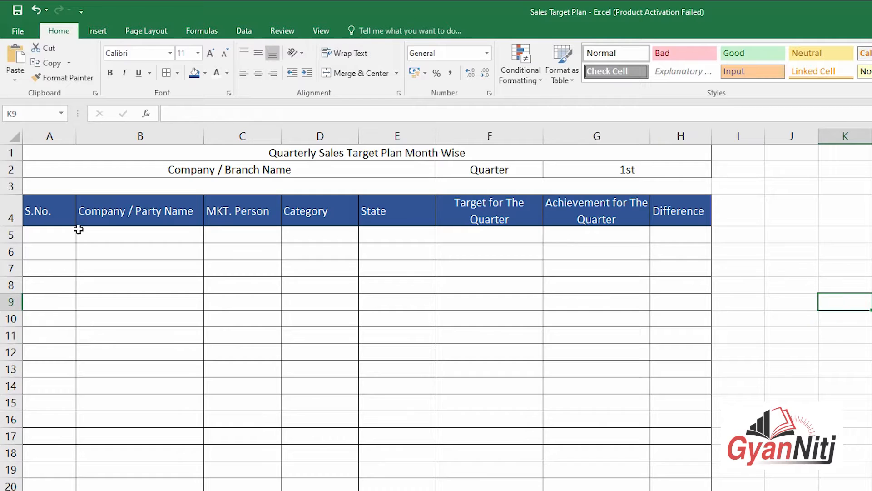
Step: Centre the headings in A4:H4 horizontally while keeping Middle Align on
drag(60, 210, 712, 212)
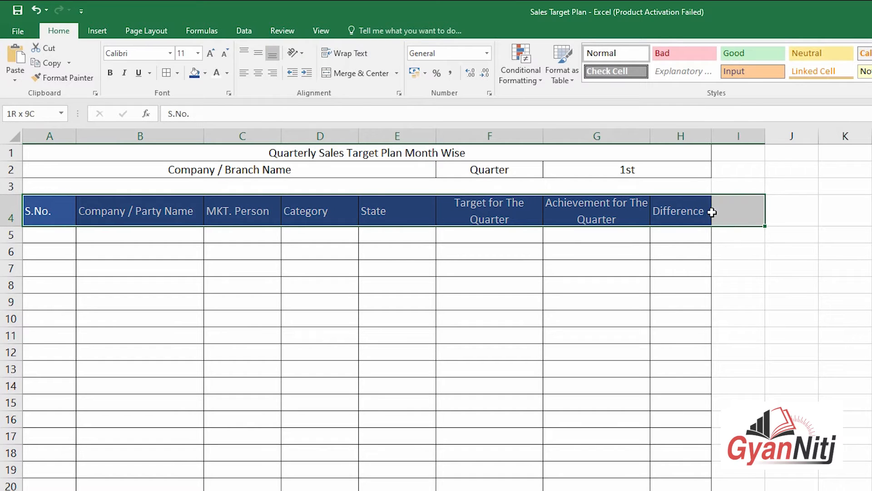
click(260, 74)
click(258, 54)
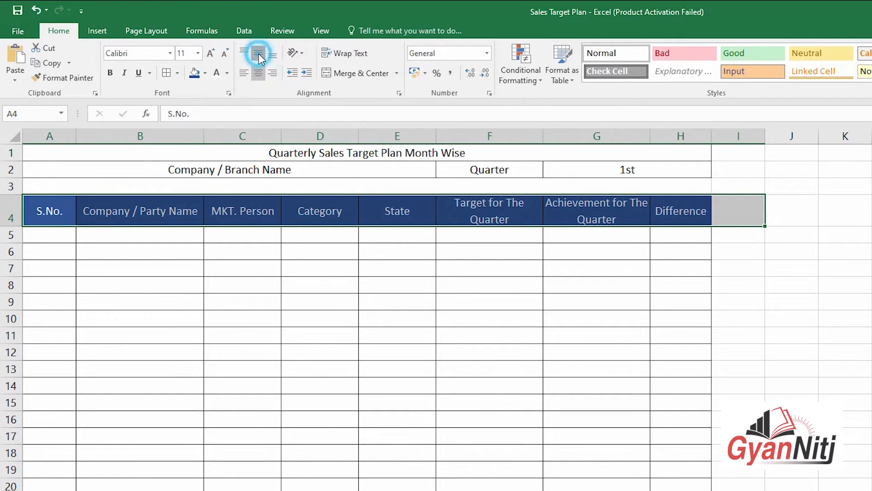
click(258, 53)
click(871, 292)
click(871, 419)
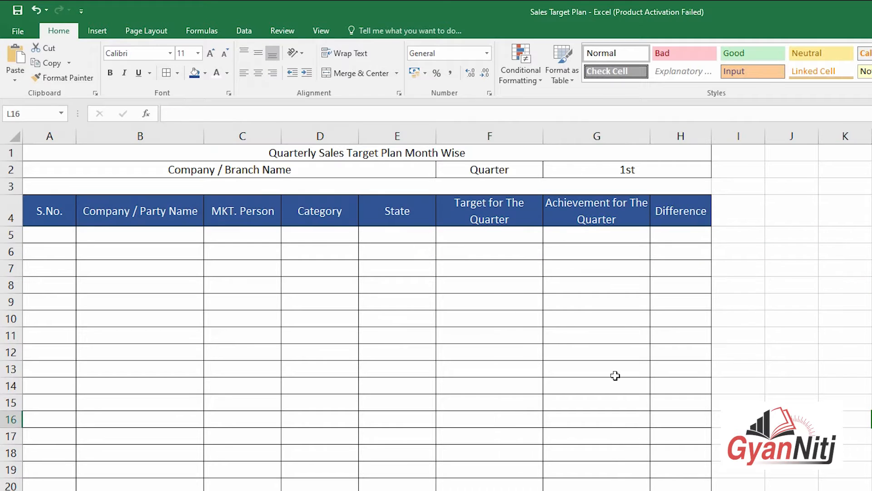
click(176, 168)
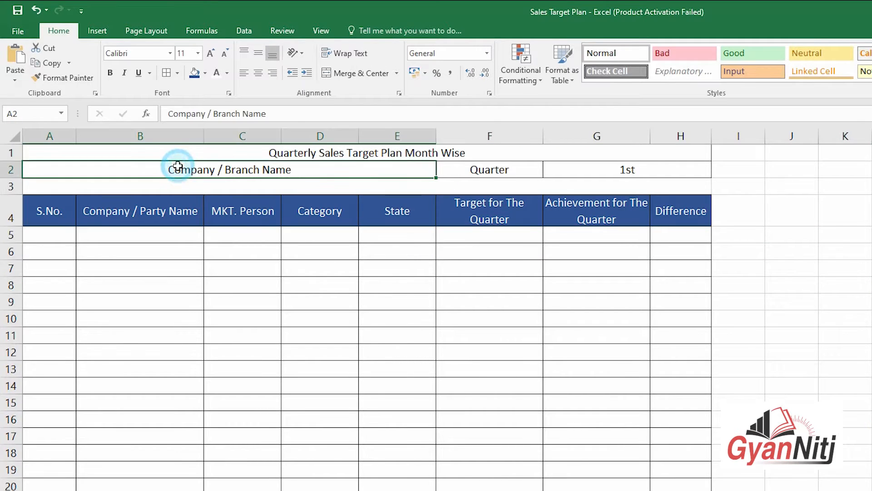
Step: Increase the title font to 14 and enlarge the Company / Branch Name, Quarter and 1st text
click(288, 151)
click(212, 53)
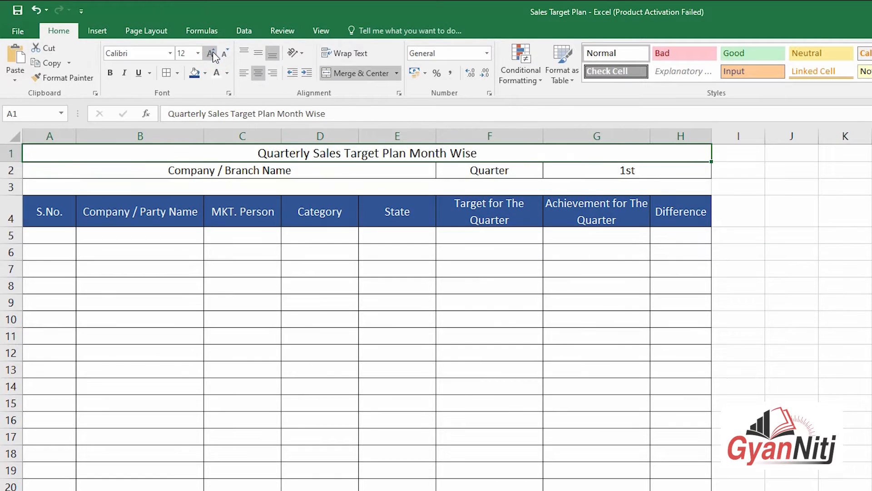
click(212, 54)
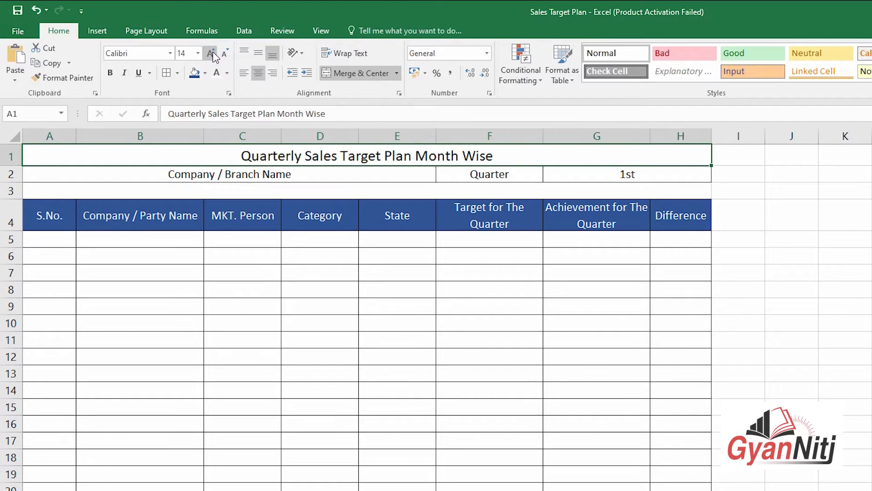
click(228, 179)
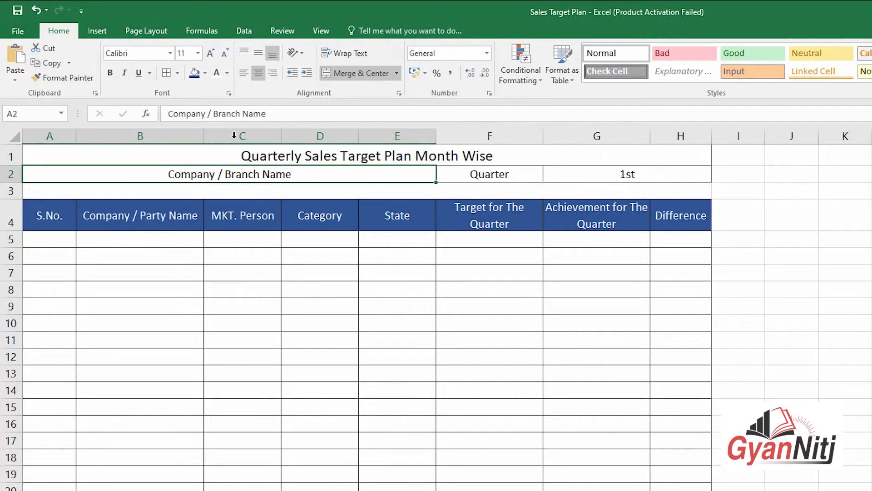
click(211, 54)
drag(495, 172, 595, 175)
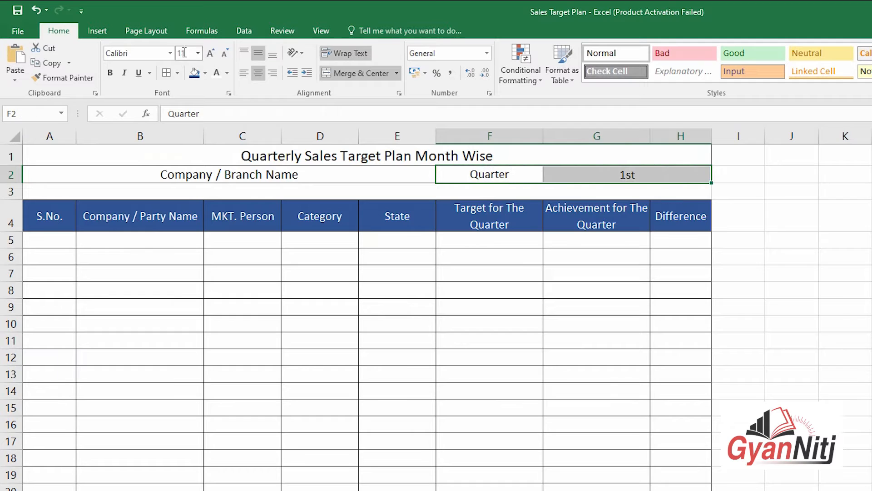
click(211, 54)
click(313, 249)
Step: Increase the font size of the row-4 headings
drag(37, 220, 602, 211)
drag(661, 211, 663, 212)
click(211, 54)
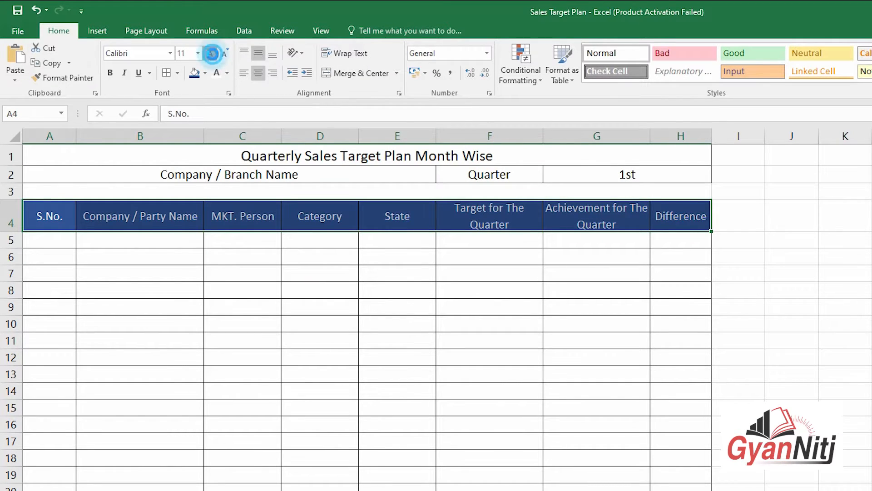
click(328, 255)
click(551, 291)
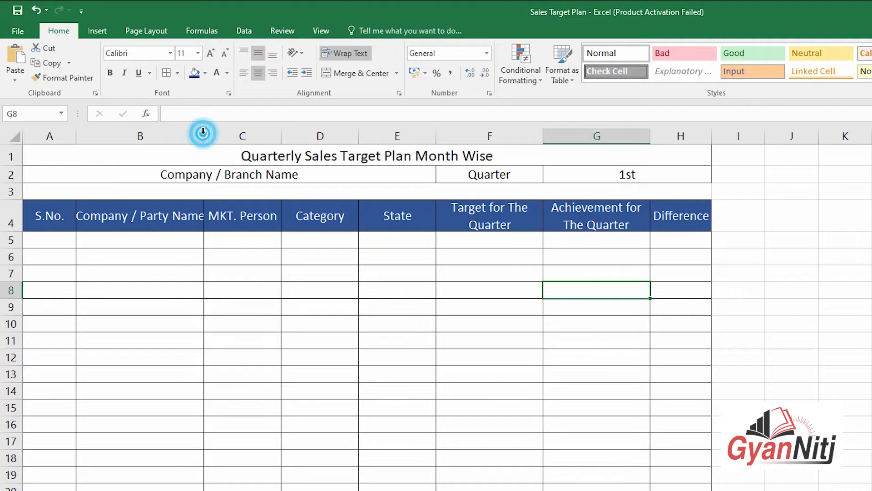
Step: Widen the Company / Party Name column B and the Difference column H
drag(204, 136, 213, 136)
click(349, 254)
click(785, 233)
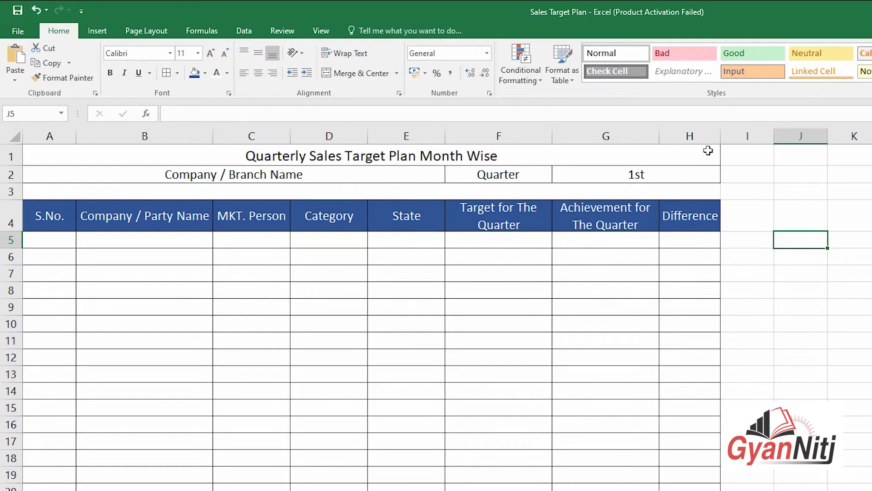
drag(720, 136, 739, 136)
click(407, 136)
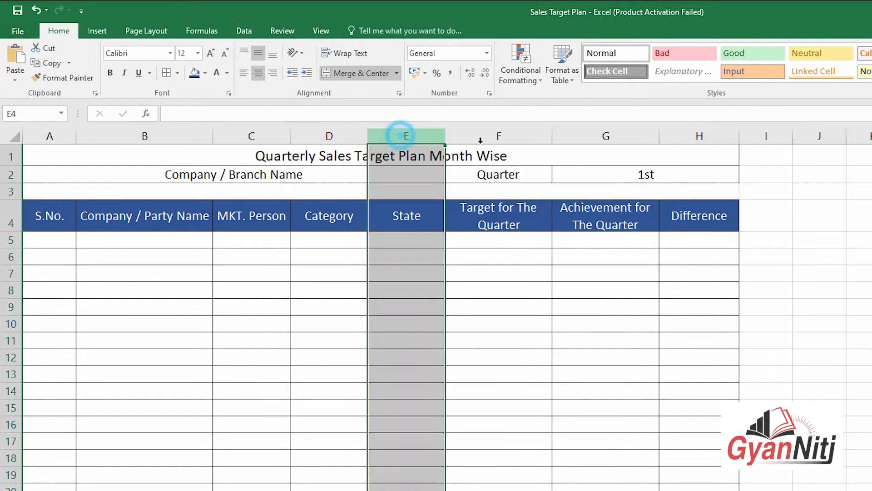
Step: Set columns C, D, E and H to a width of 13.5
ctrl+click(699, 136)
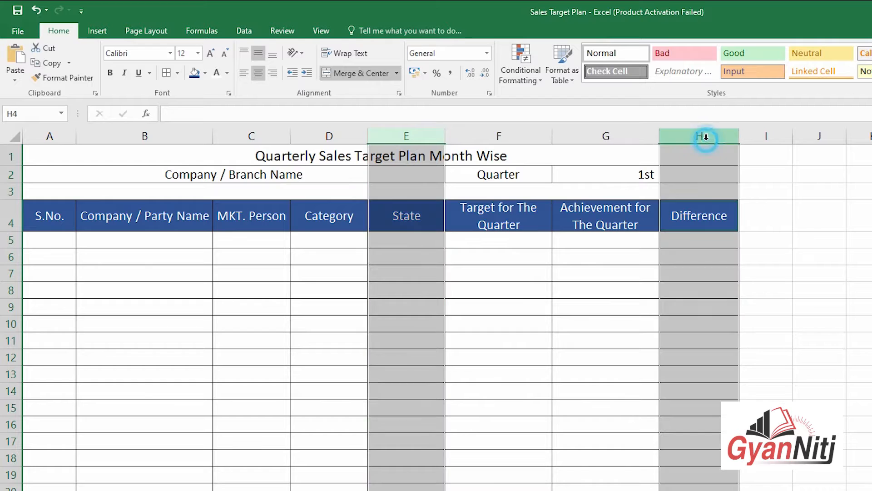
ctrl+click(356, 136)
ctrl+click(267, 136)
drag(289, 137, 294, 139)
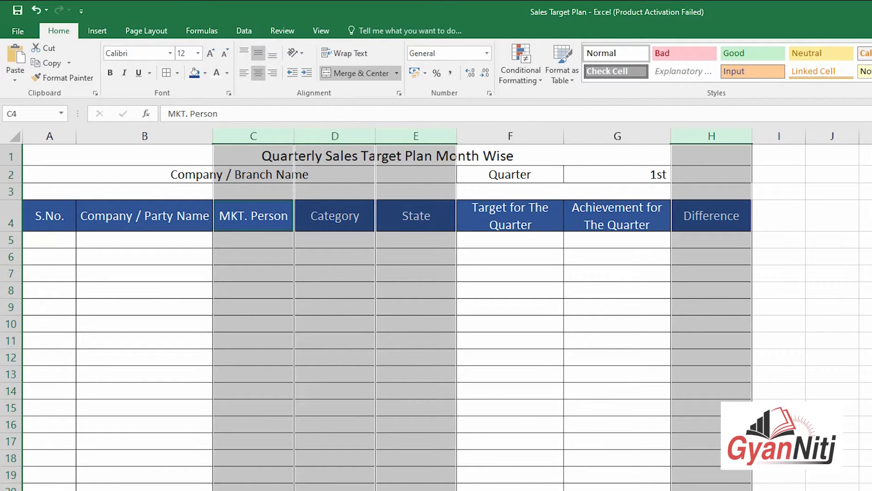
key(alt+h)
key(o)
key(w)
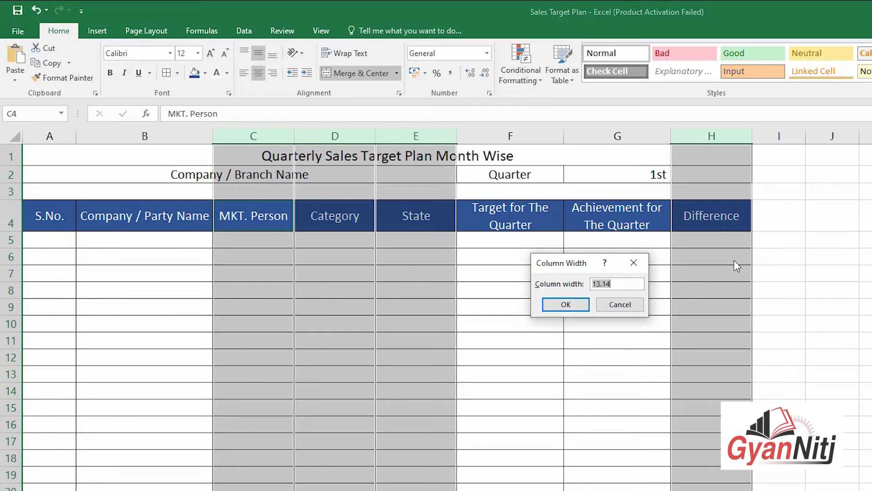
text(13.5)
key(Return)
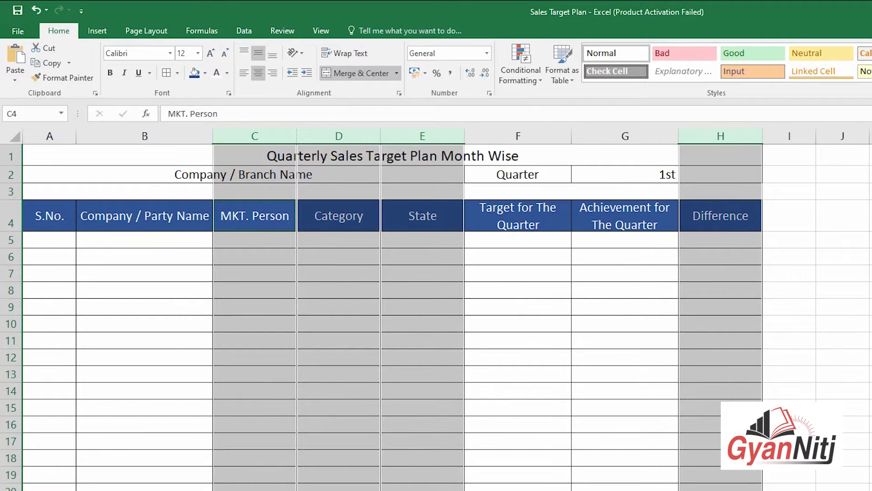
click(869, 340)
Step: Set the Target and Achievement columns F:G to width 17
click(548, 227)
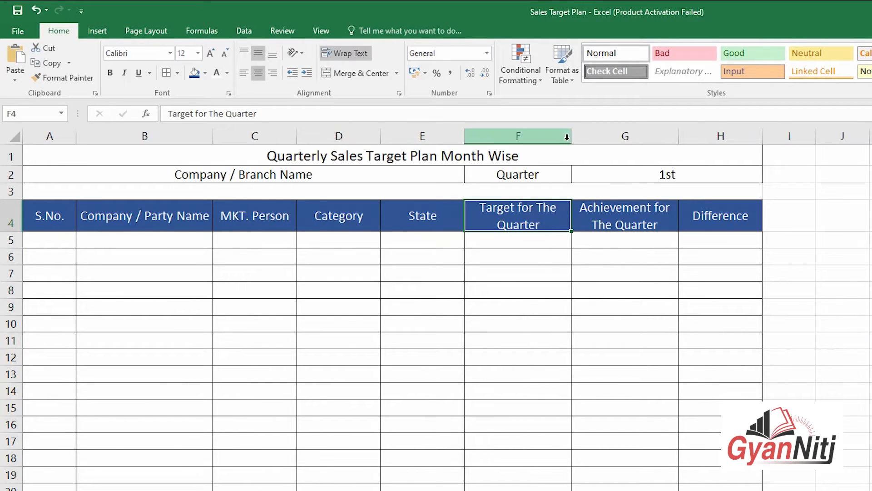
drag(567, 134, 683, 137)
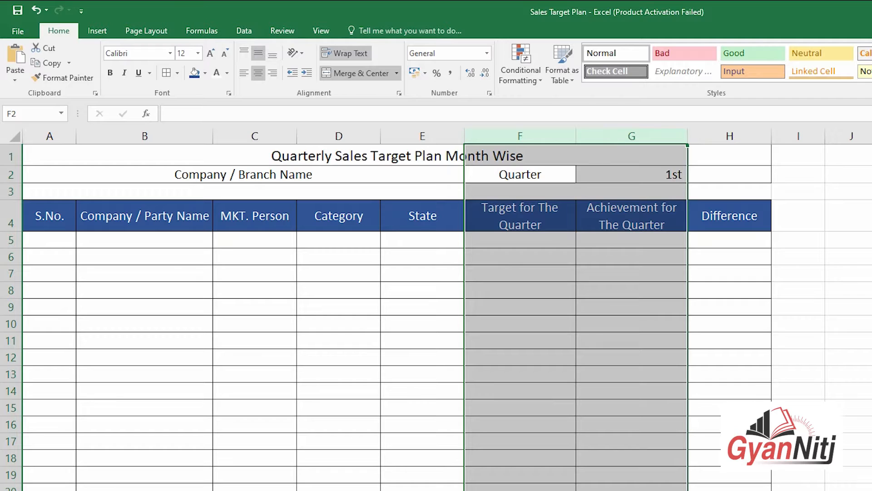
key(alt+h)
text(ow1)
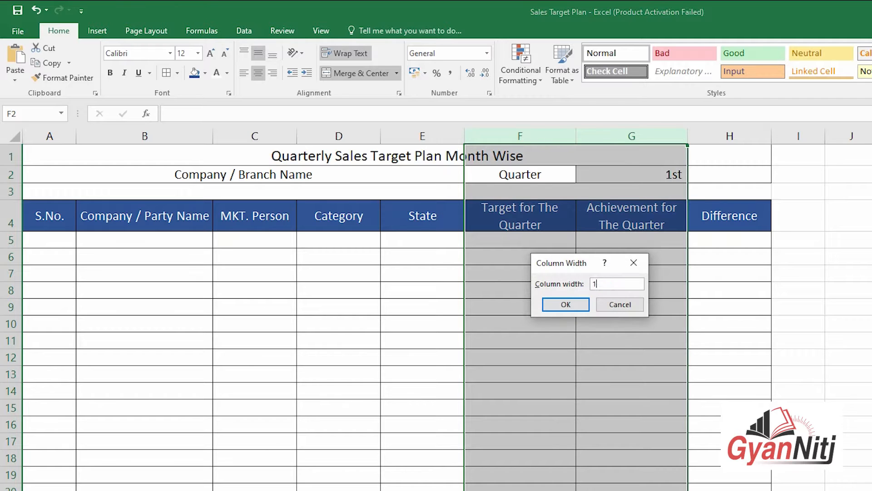
text(7)
key(Return)
Step: Widen the Company / Party Name column B to 24
click(165, 227)
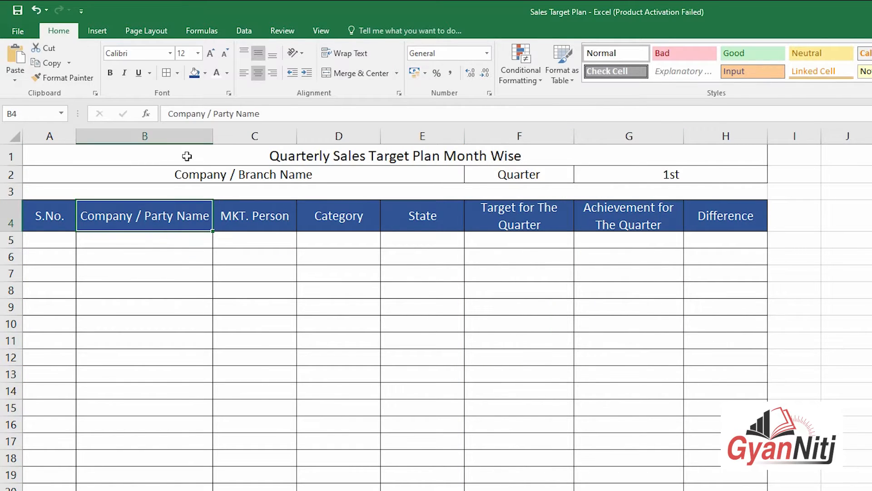
click(189, 136)
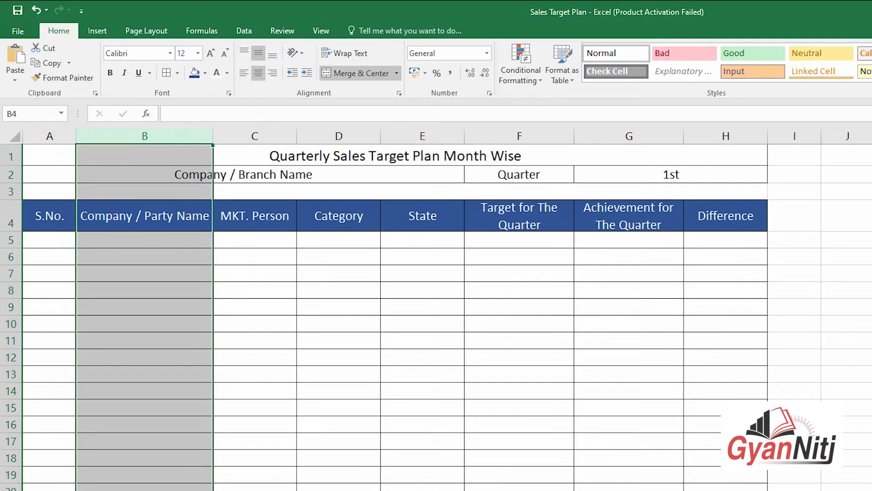
key(alt+h)
key(o)
key(w)
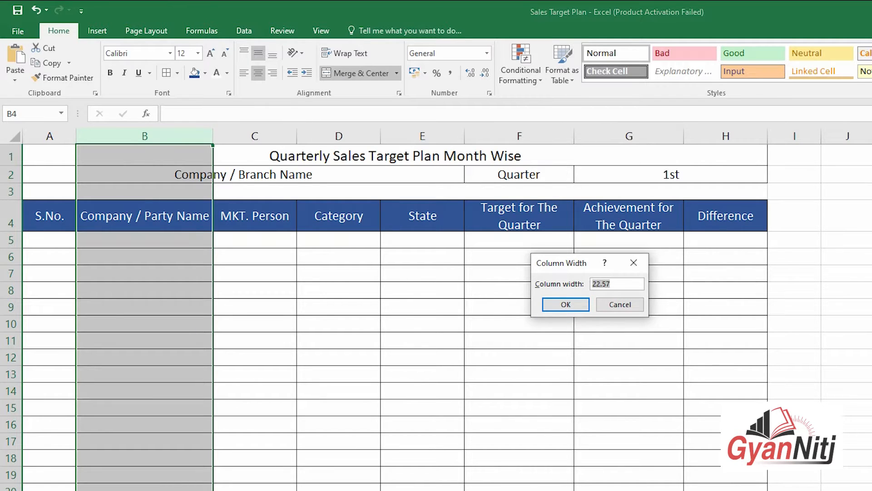
text(24)
key(Return)
click(458, 255)
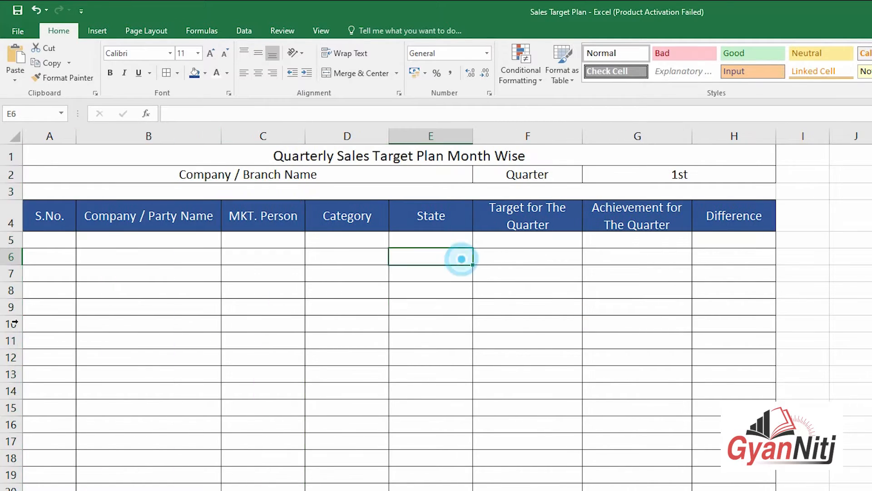
Step: Fill the row 2 heading cells with light blue
click(49, 211)
click(347, 290)
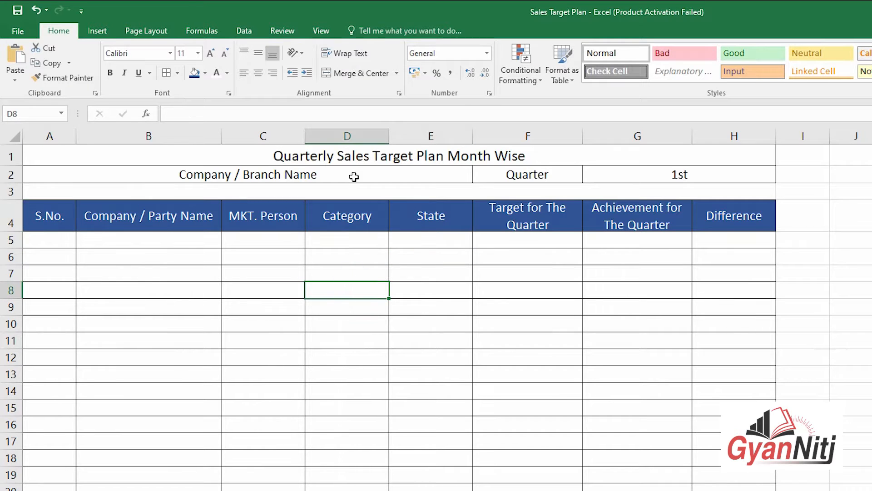
click(352, 175)
key(shift+Right)
key(shift+Right)
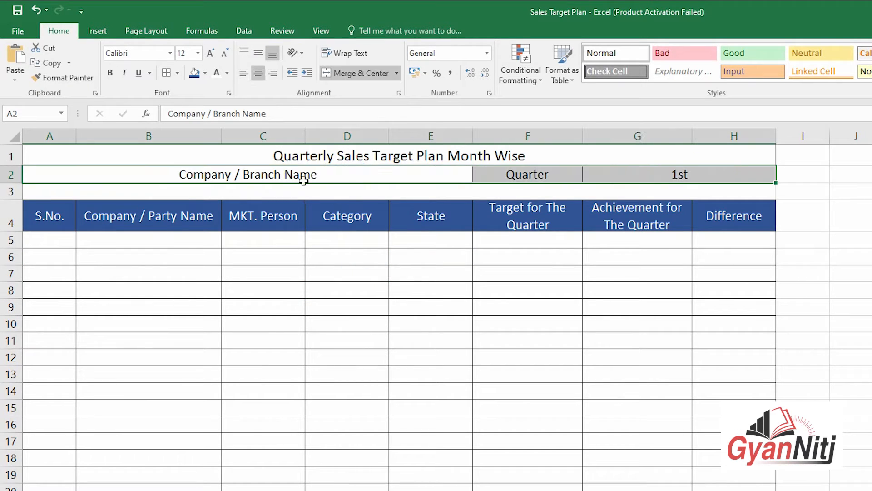
click(204, 73)
click(282, 122)
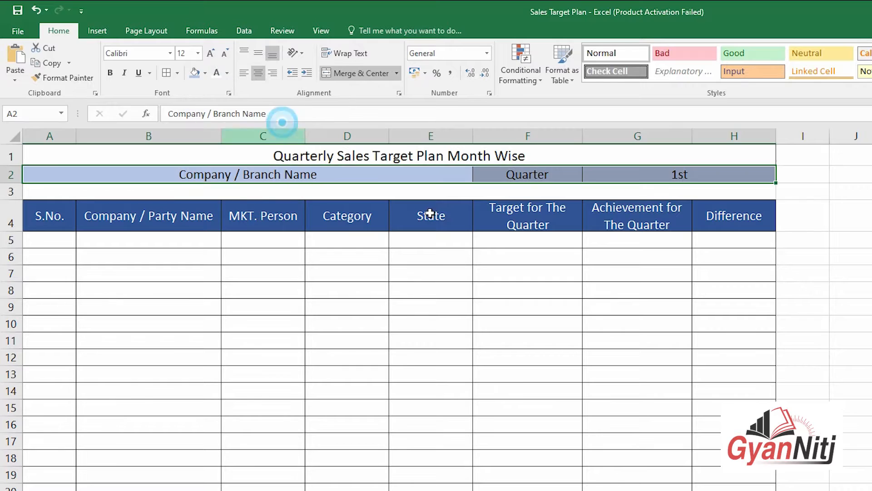
click(825, 339)
click(709, 442)
Step: Enter serial numbers 1 and 2 starting in A5
click(49, 237)
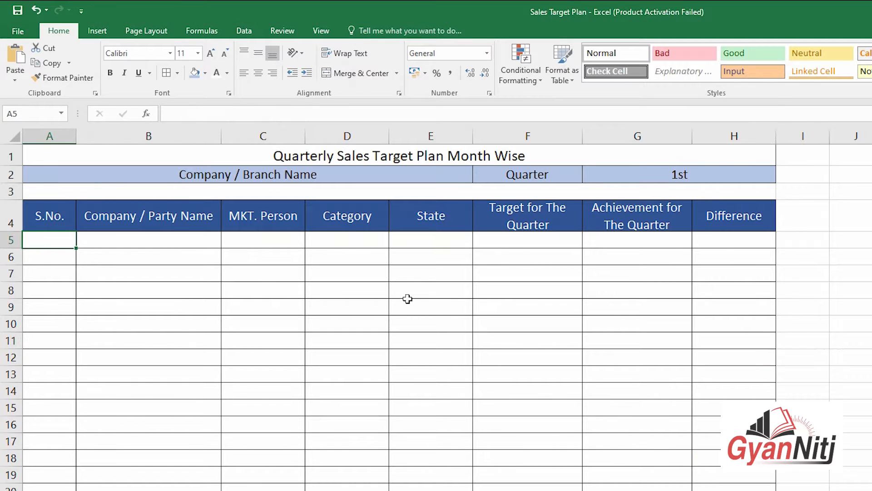
text(1)
key(Return)
text(2)
key(Return)
Step: Enter 3 and extend the S.No. series down to 15 in A19
text(3)
key(Return)
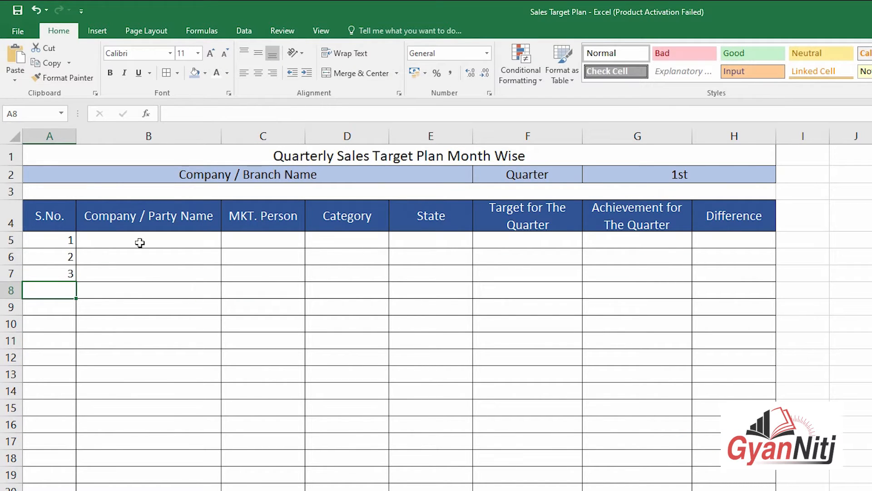
drag(68, 239, 73, 458)
Step: Centre the serial numbers in column A
click(50, 137)
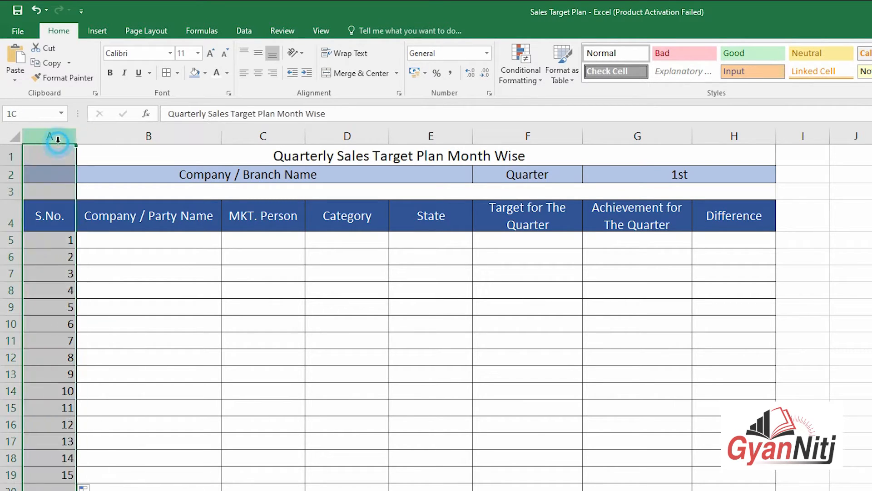
click(262, 74)
click(283, 295)
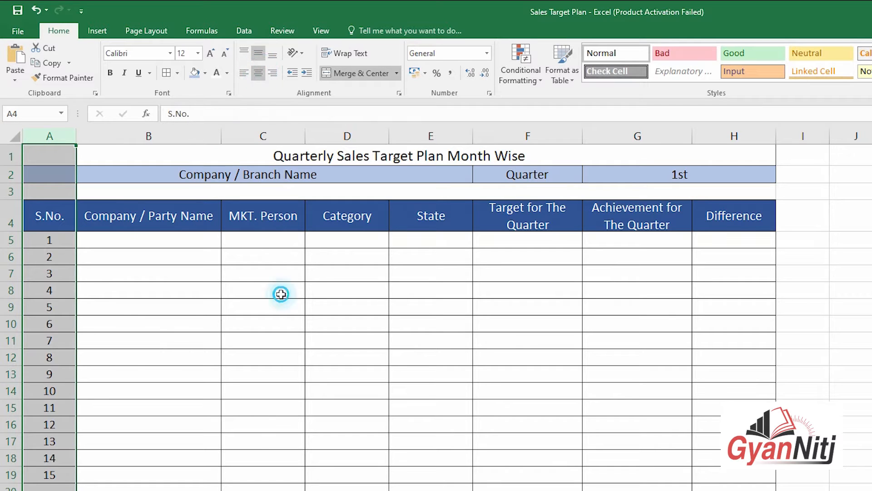
click(44, 289)
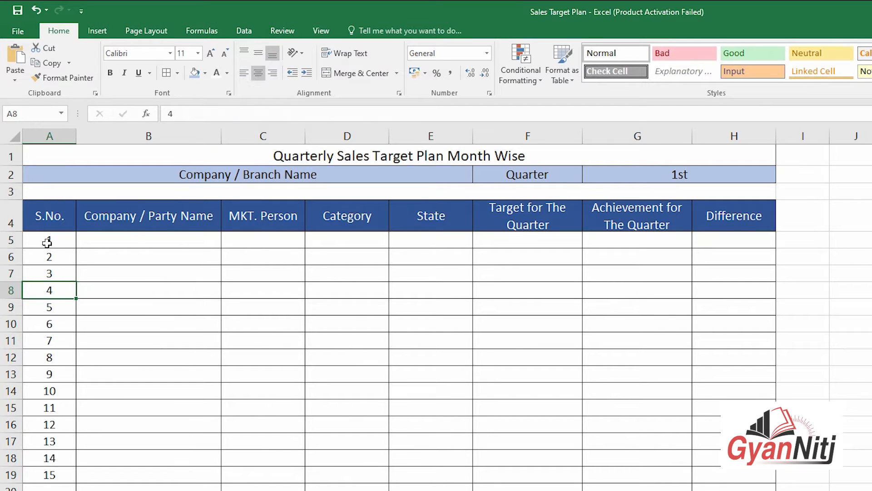
drag(47, 243, 762, 478)
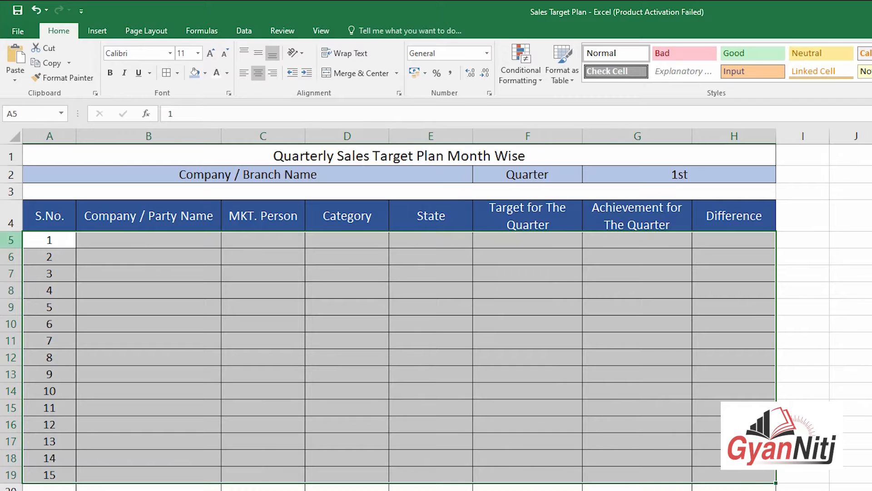
drag(10, 239, 7, 490)
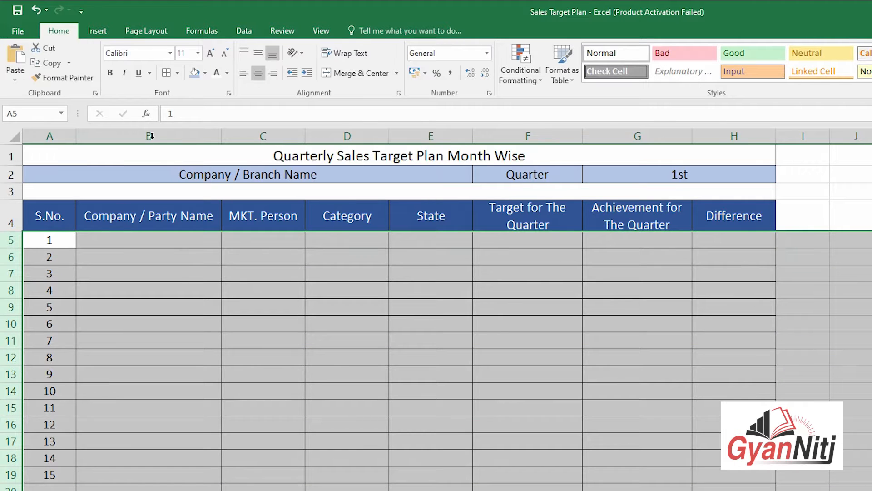
click(197, 53)
Step: Set the text in rows 5–20 to font size 12
click(185, 119)
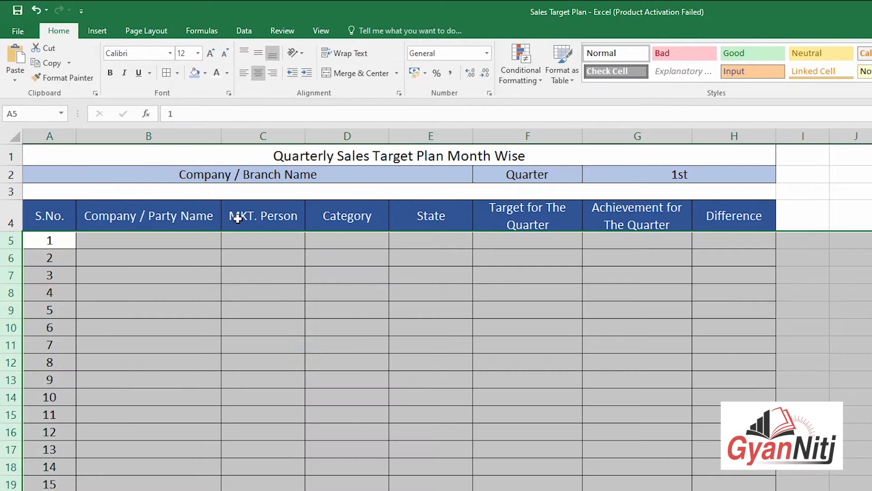
click(648, 384)
click(839, 383)
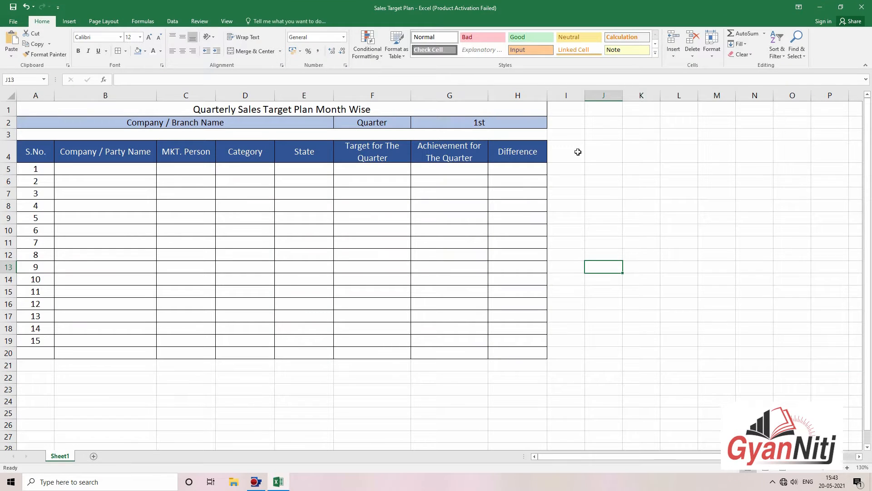
click(578, 152)
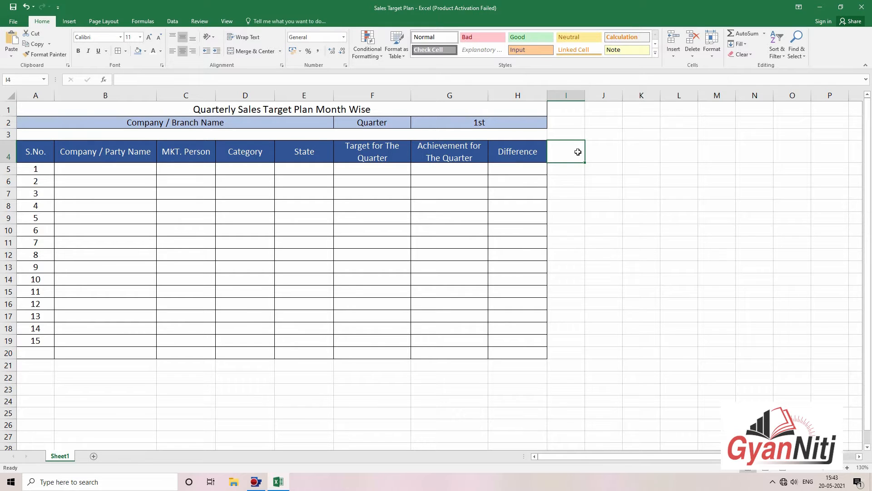
Step: Merge and centre I2:K2 and enter the heading '1st Month'
drag(579, 122, 628, 122)
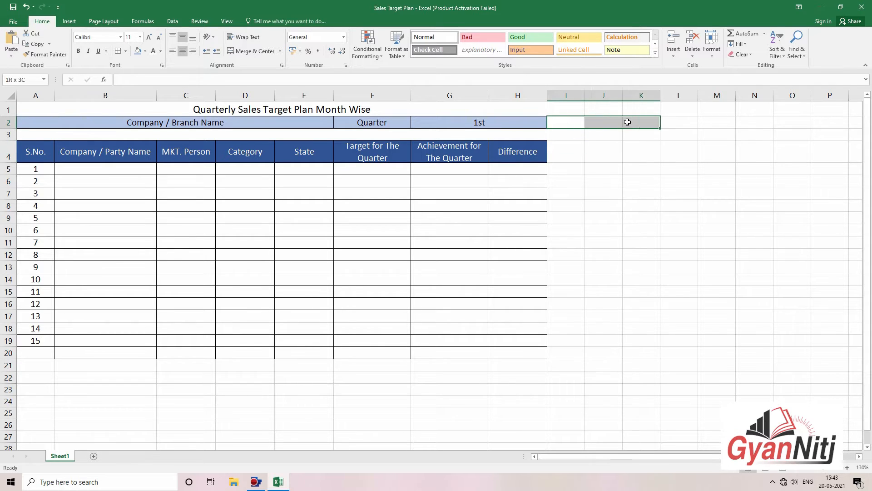
click(252, 51)
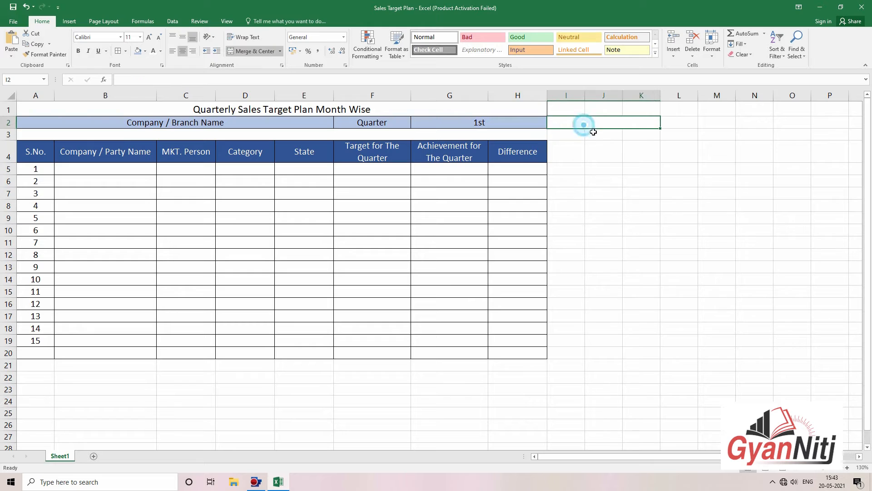
text(1st)
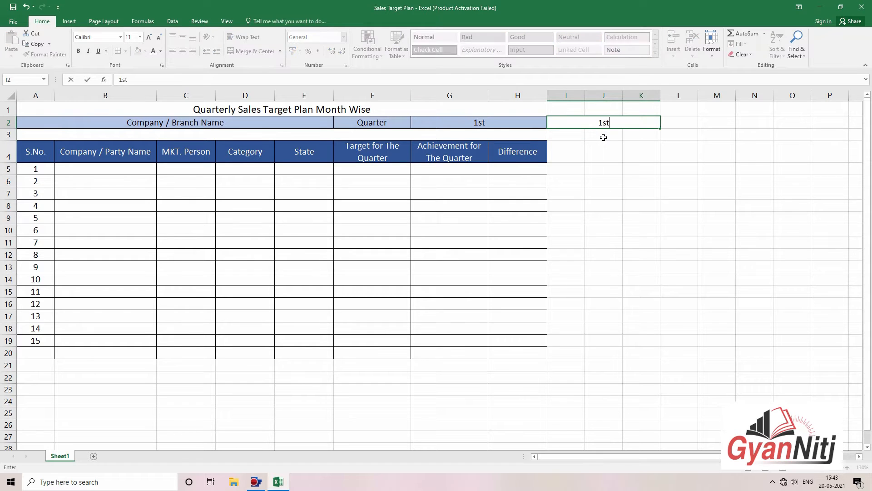
text( Month)
key(Tab)
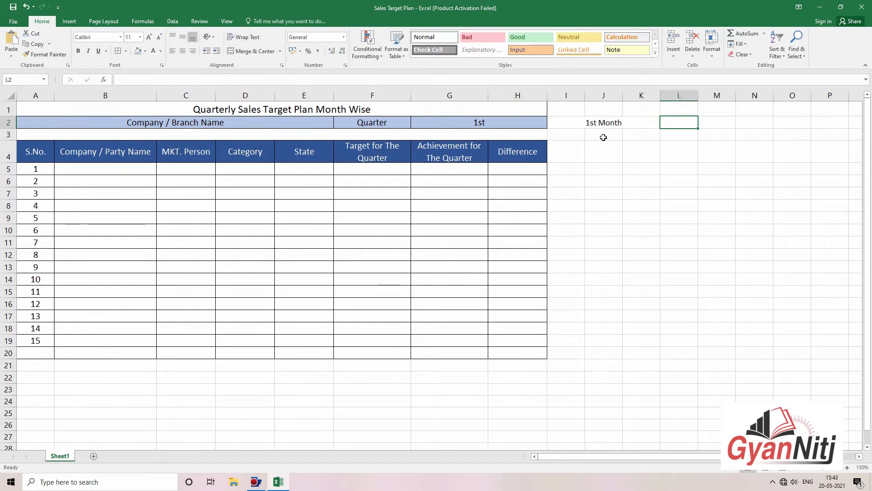
key(Left)
key(Right)
Step: Fill the month heading across to Q2, giving 2nd Month and 3rd Month
click(644, 124)
drag(662, 129, 637, 124)
click(637, 155)
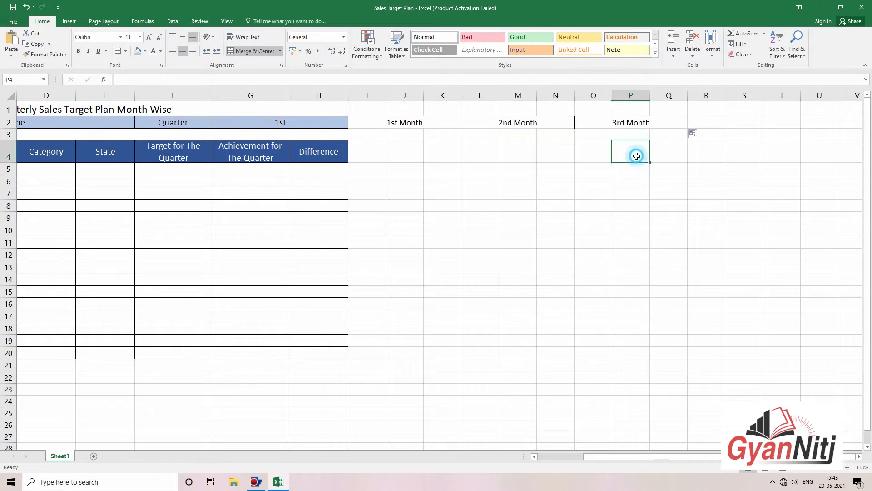
drag(524, 174, 302, 173)
click(458, 226)
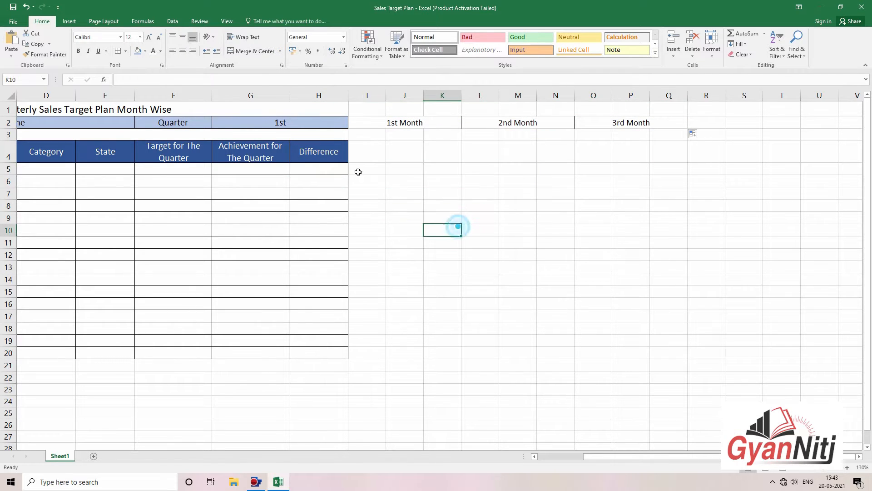
click(375, 134)
Step: Merge and centre I3:K3 and enter the date April 2021
drag(374, 134, 445, 134)
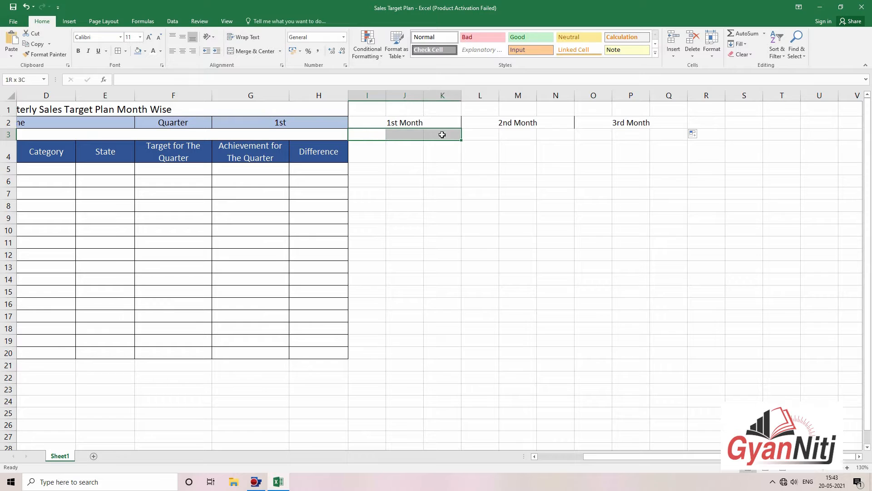
click(244, 51)
click(395, 121)
click(397, 133)
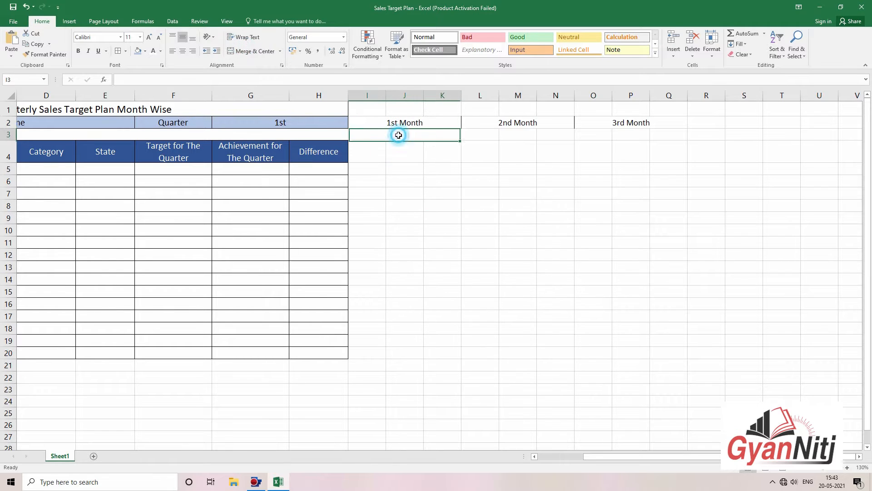
text(April)
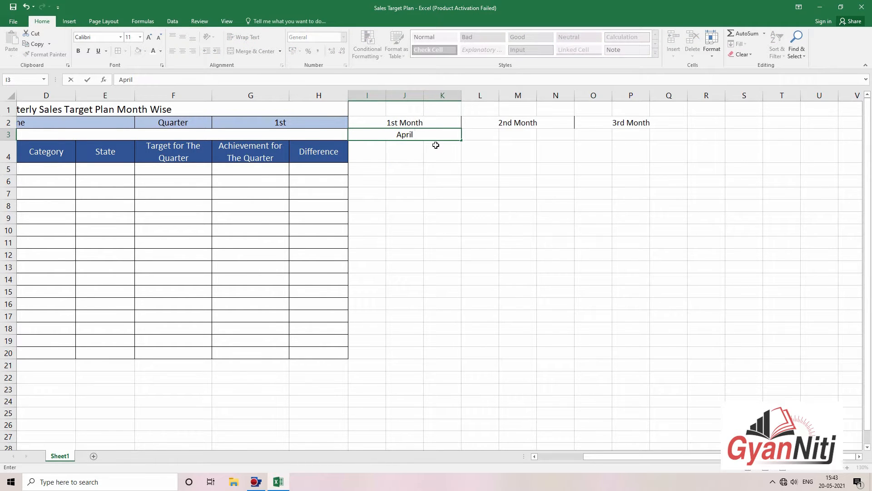
text( 2021)
key(Tab)
key(Left)
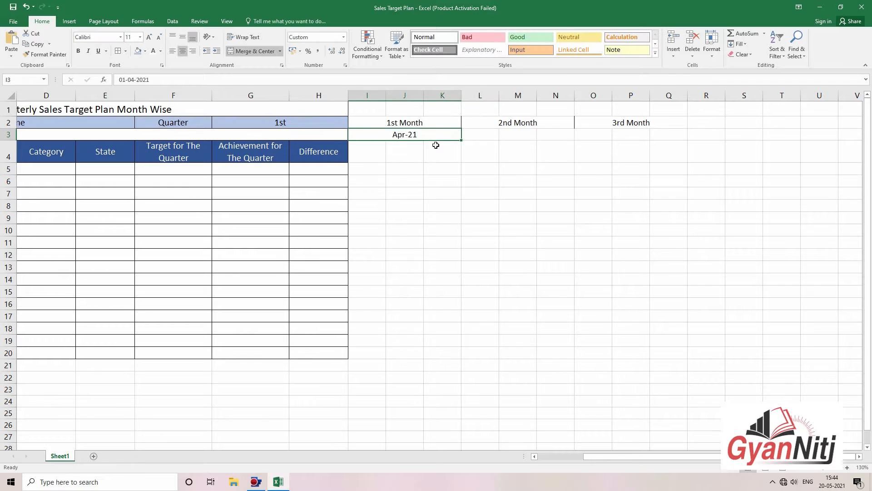
key(Right)
Step: Fill the date across to Q3, producing May-21 and Jun-21
click(435, 133)
drag(461, 142, 638, 138)
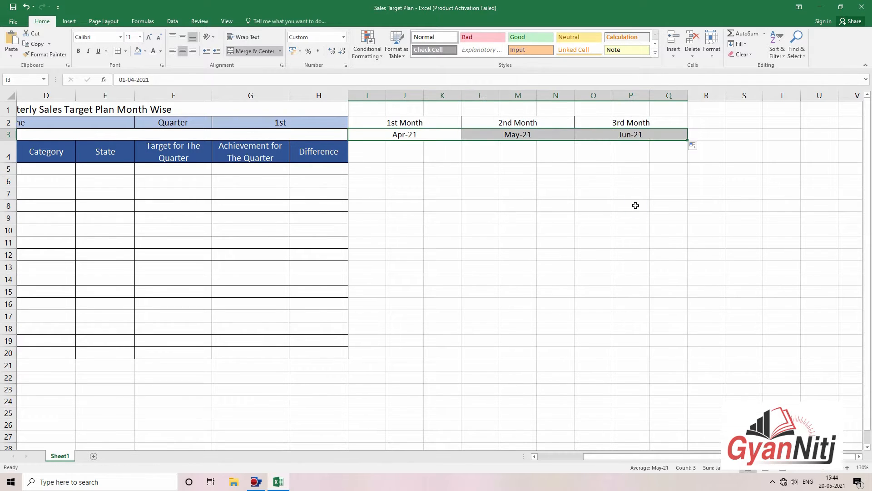
click(518, 228)
double_click(409, 137)
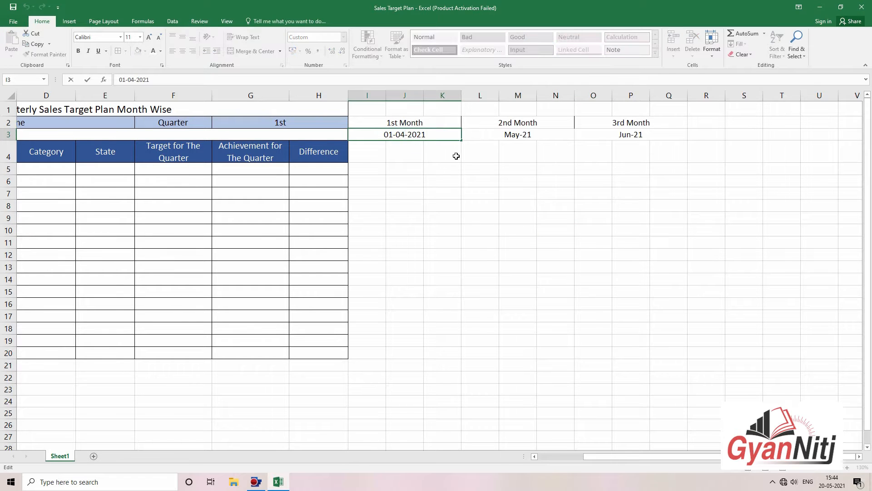
key(Escape)
drag(413, 135, 674, 138)
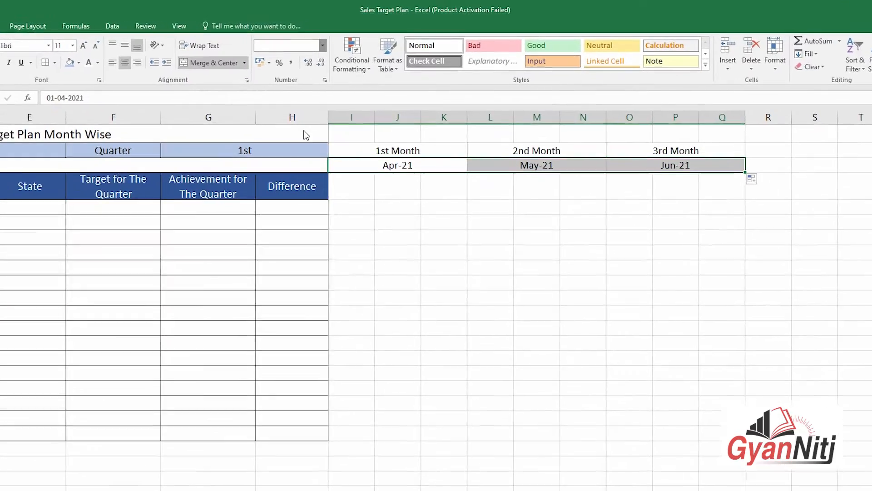
Step: Apply the custom mmmm-yy number format to the I3:Q3 month dates
click(321, 49)
click(321, 49)
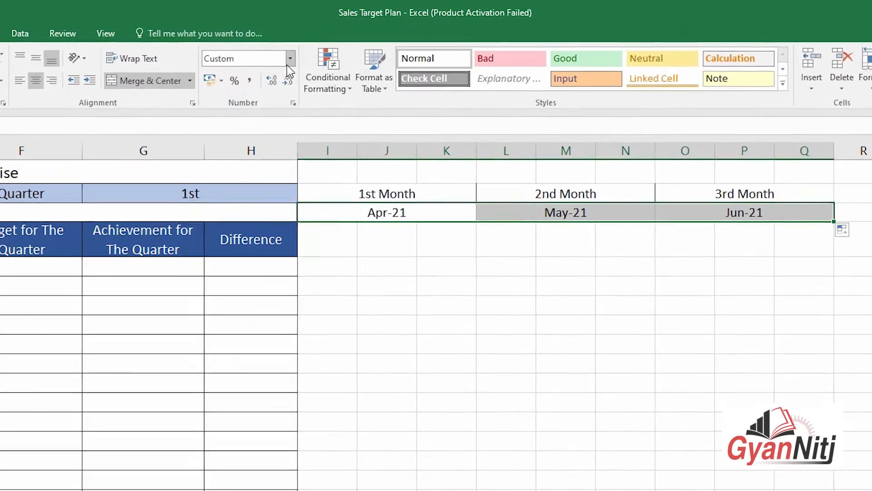
click(289, 62)
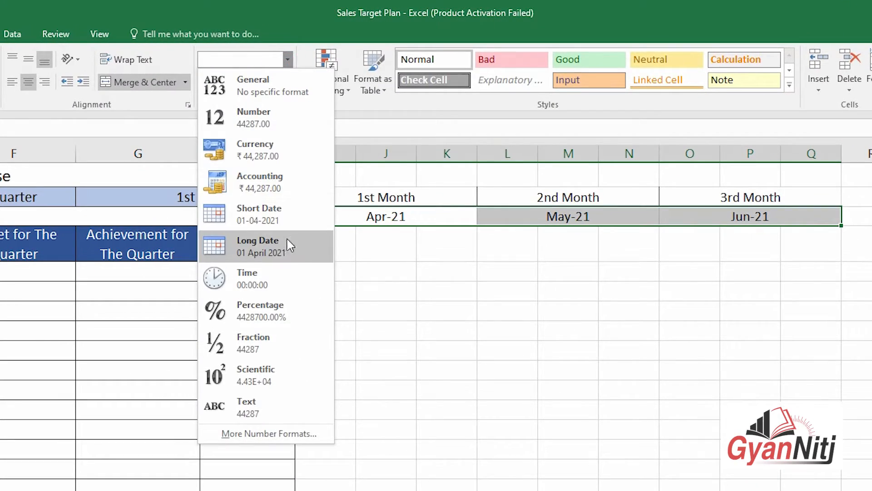
click(269, 434)
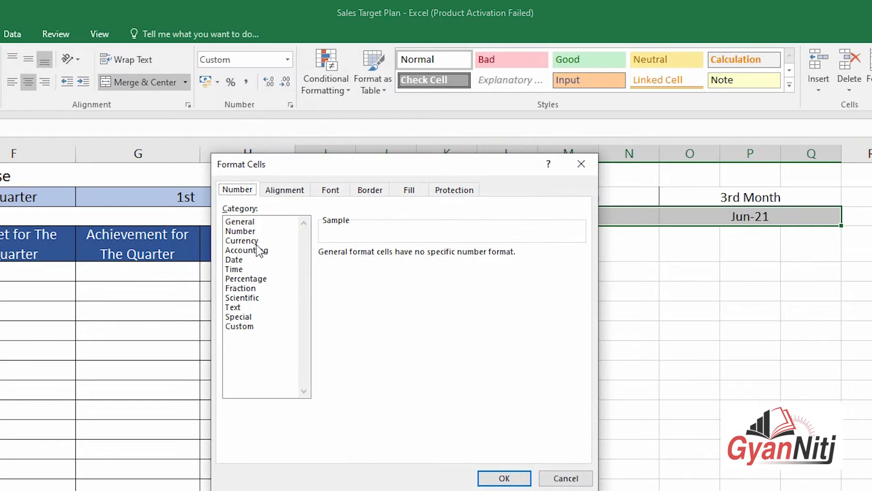
click(240, 326)
drag(353, 157, 828, 306)
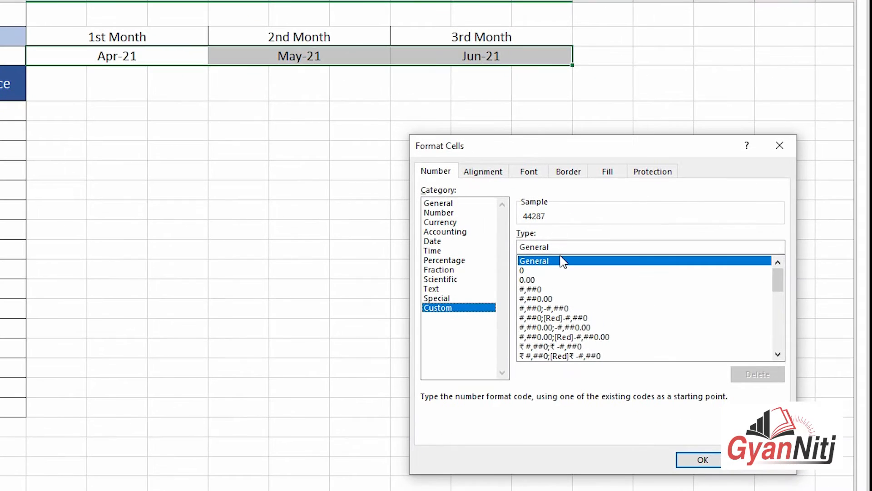
drag(561, 246, 495, 247)
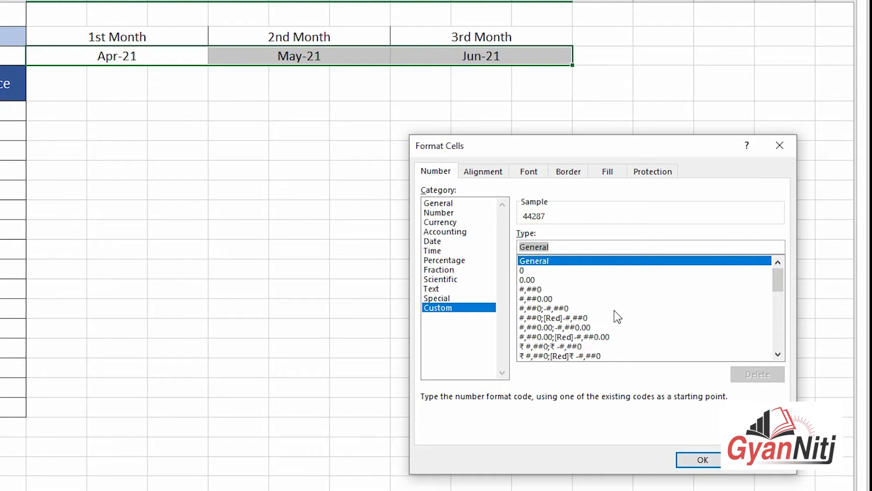
text(mmmm-yy)
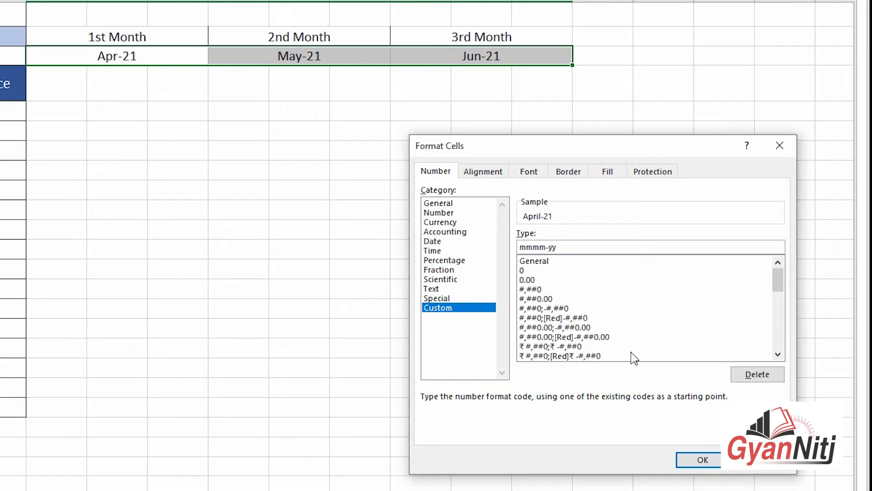
click(695, 460)
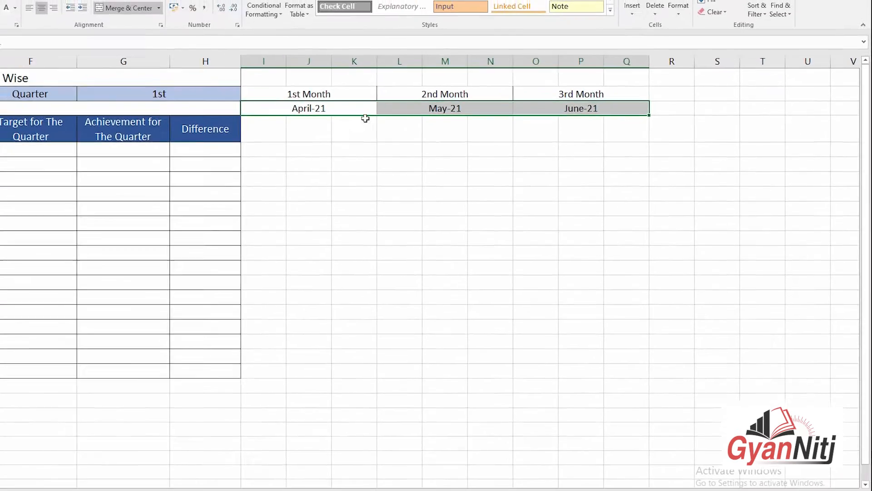
click(369, 113)
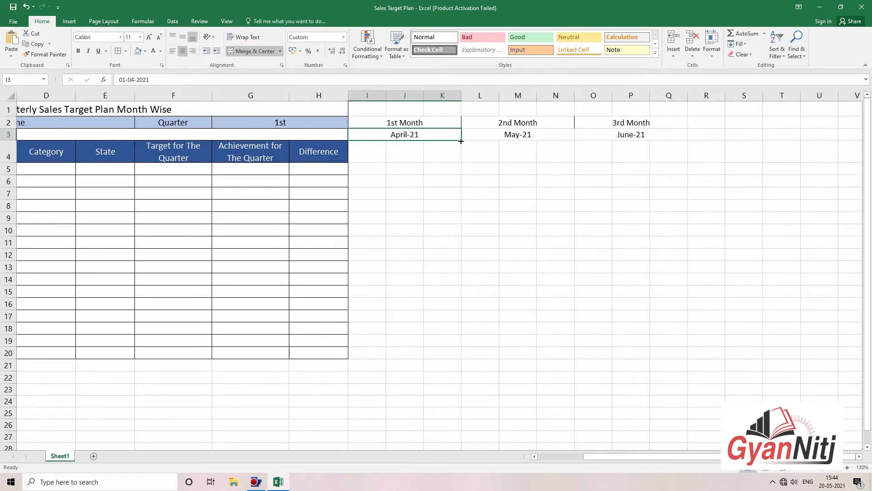
Step: Refill April-21 across row 3 and compare the stored dates in I3 and L3
drag(461, 141, 682, 137)
click(669, 253)
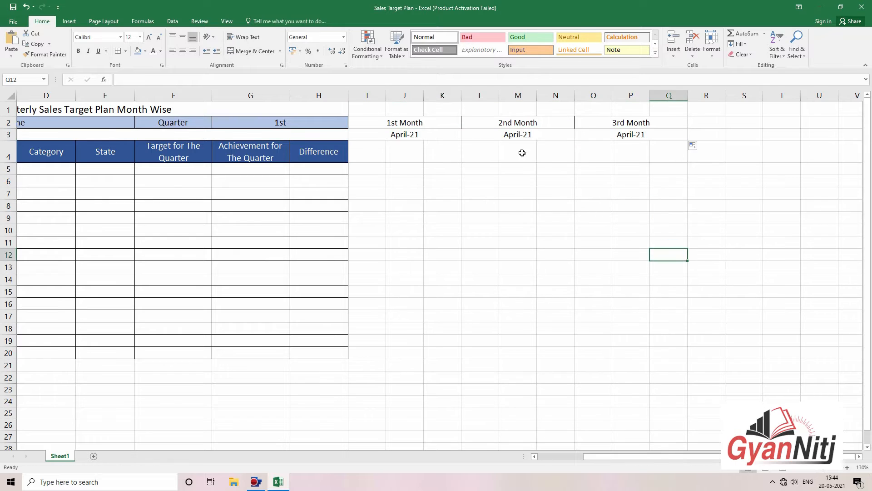
click(476, 139)
double_click(495, 136)
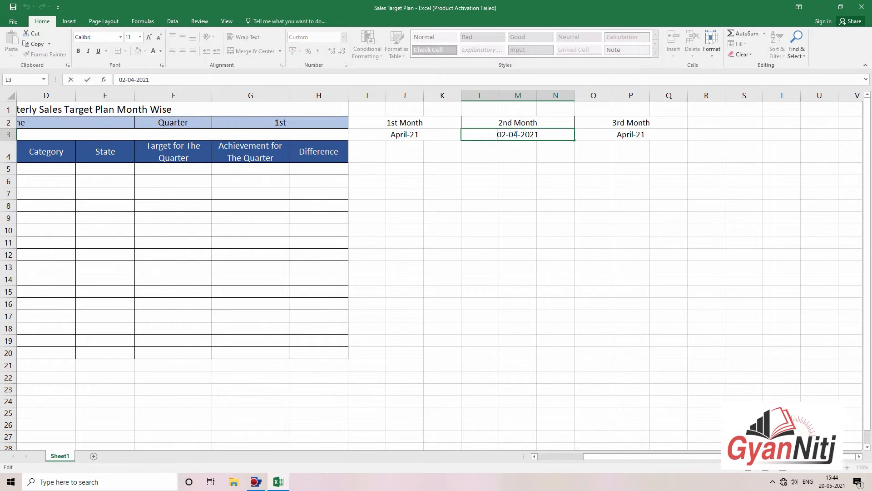
key(Escape)
click(442, 137)
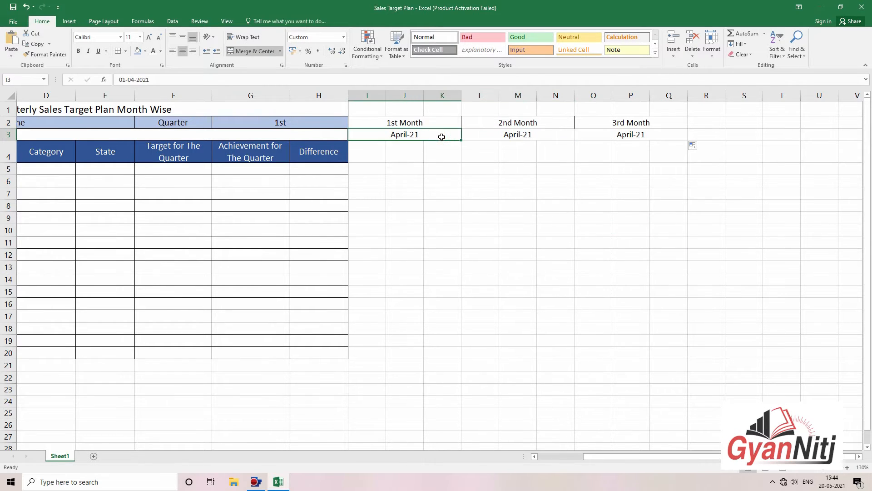
click(476, 136)
double_click(478, 135)
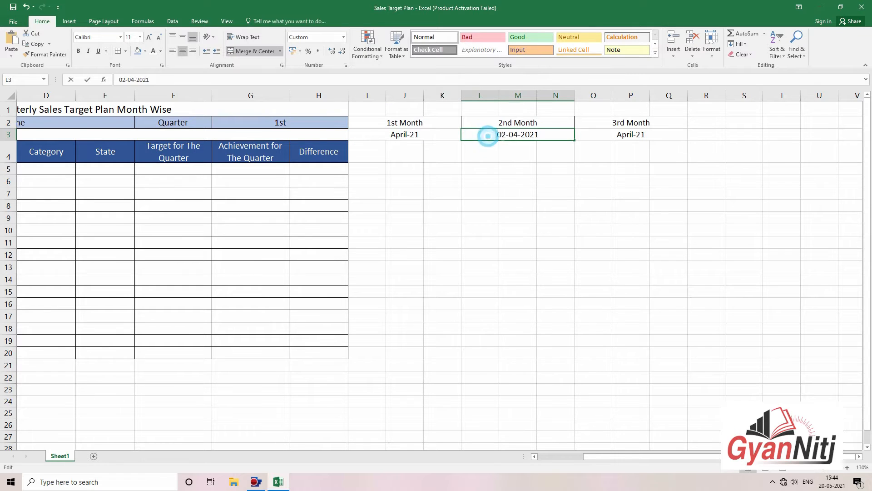
key(Escape)
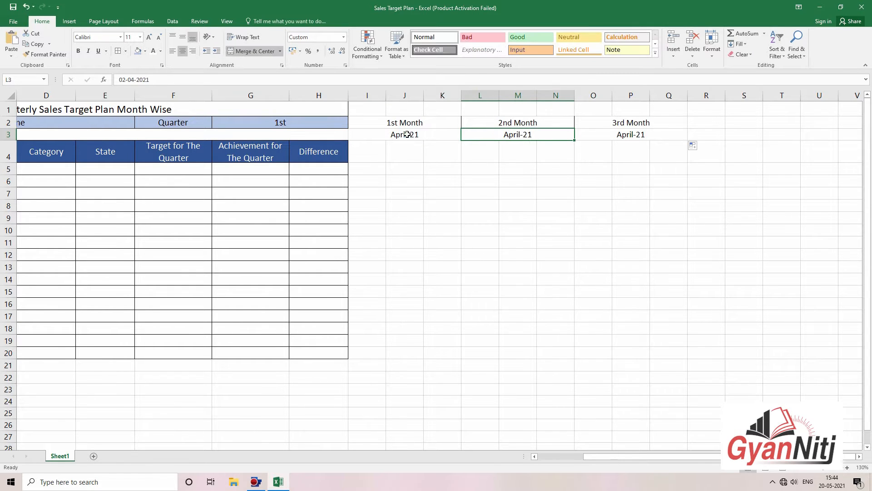
click(407, 134)
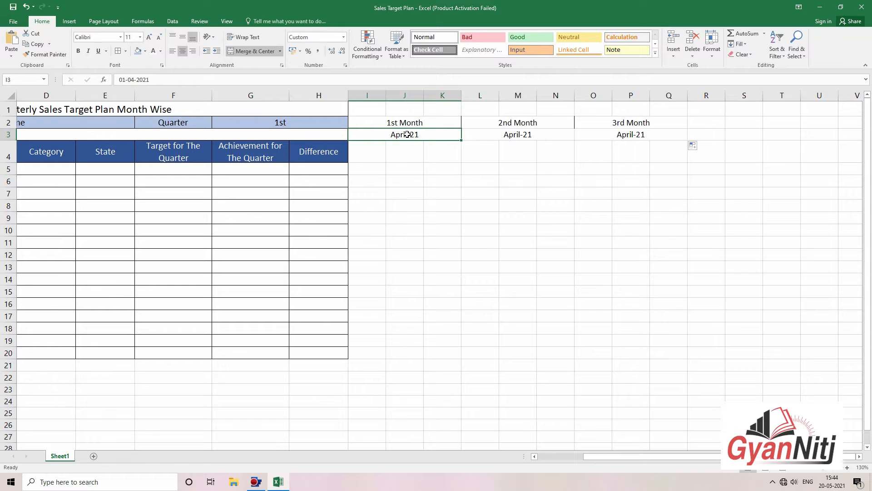
key(Right)
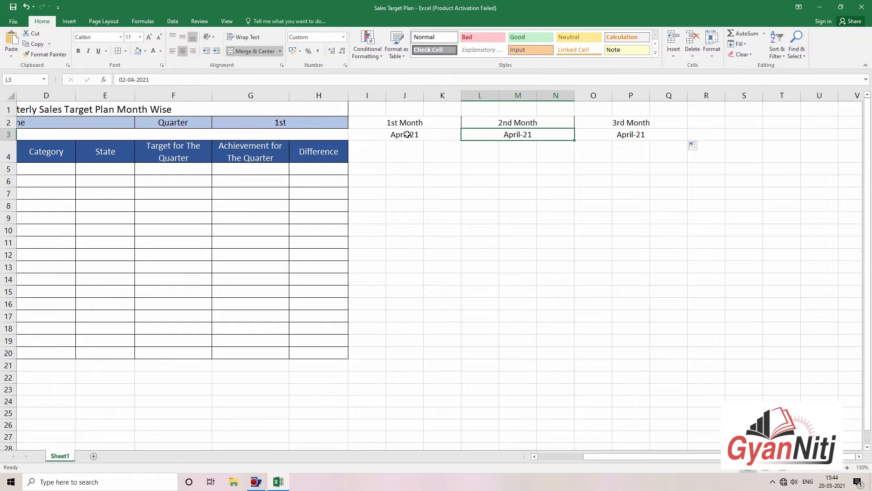
Step: Re-enter L3 as May-21 and O3 as June-21
double_click(485, 138)
click(501, 134)
drag(498, 134, 559, 133)
text(May)
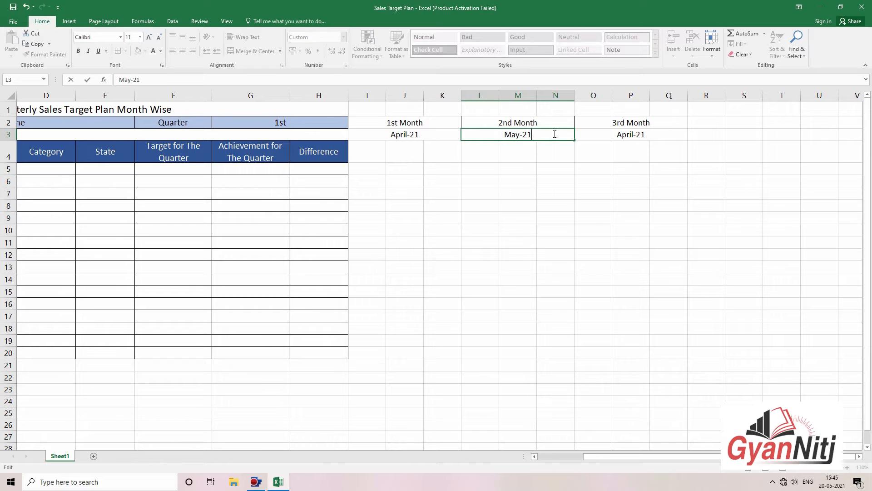
text(-21)
key(Return)
click(602, 135)
text(Ju)
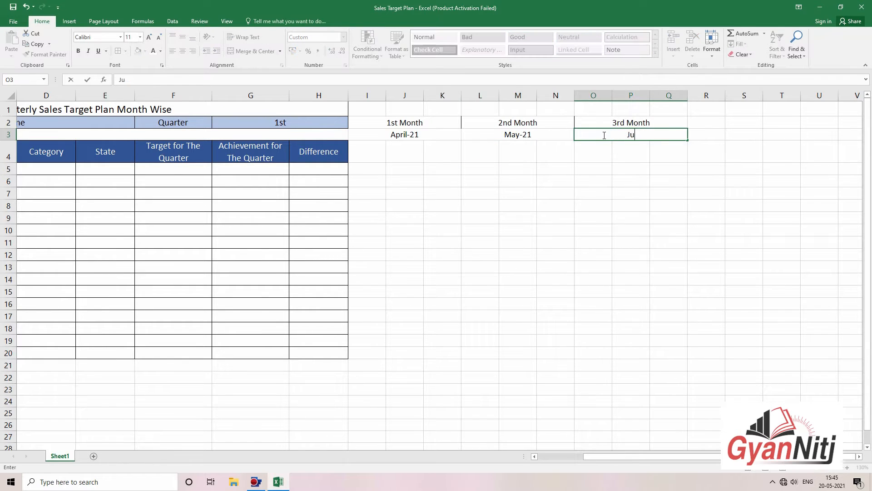
text(ne-21)
key(Return)
click(599, 205)
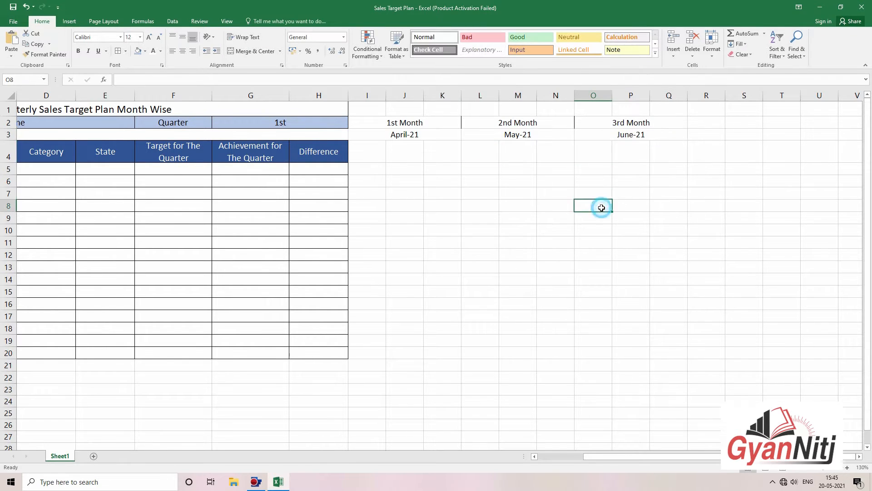
click(579, 245)
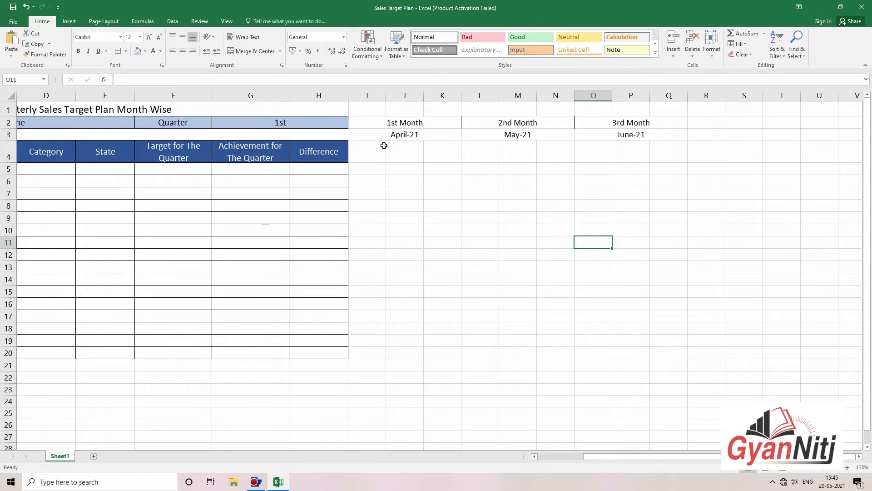
Step: Apply All Borders to the 1st Month block I2:K20
drag(375, 124, 379, 359)
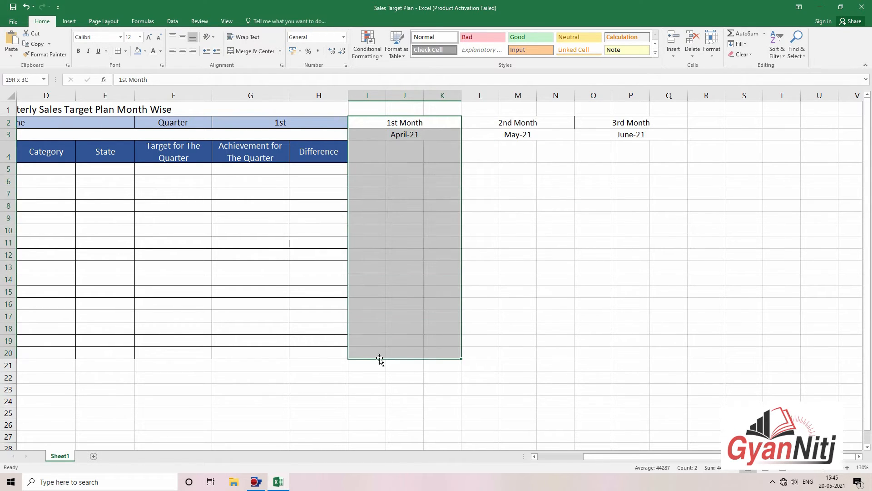
click(118, 51)
click(512, 186)
Step: Enter the sub-headings Target, Achieve and Difference in I4:K4
click(372, 152)
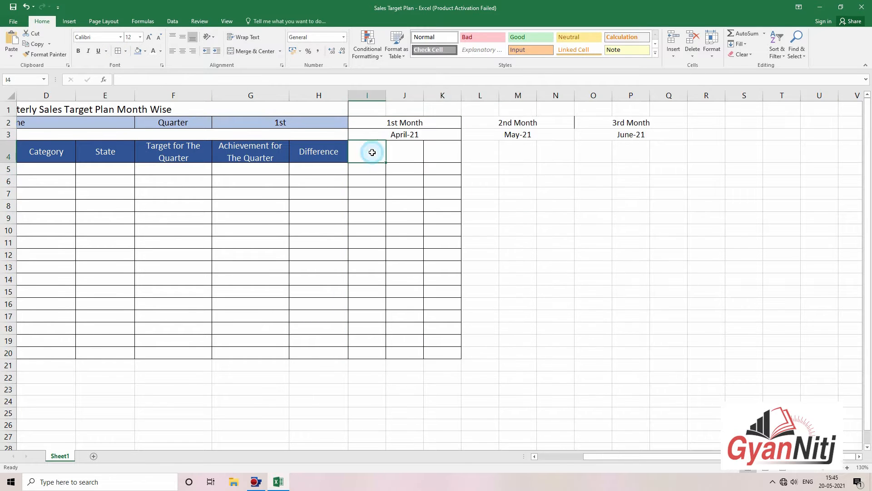
text(Target)
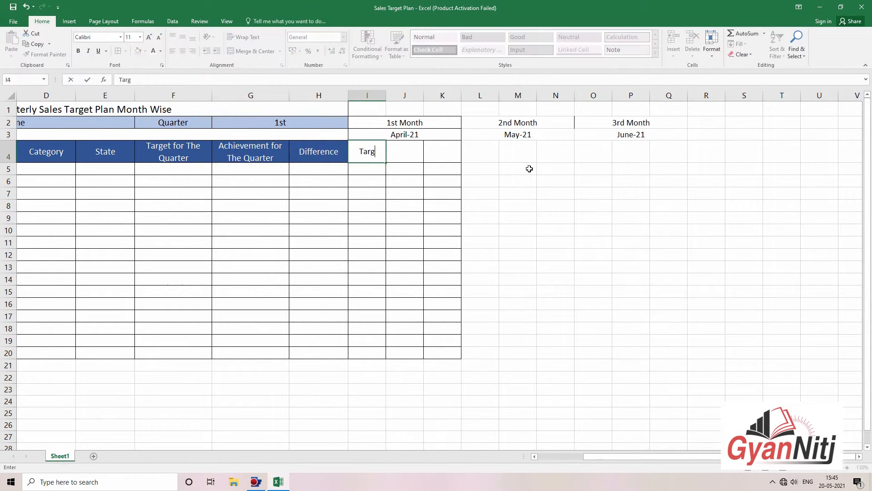
key(Tab)
text(Achive)
key(Left)
key(Right)
key(F2)
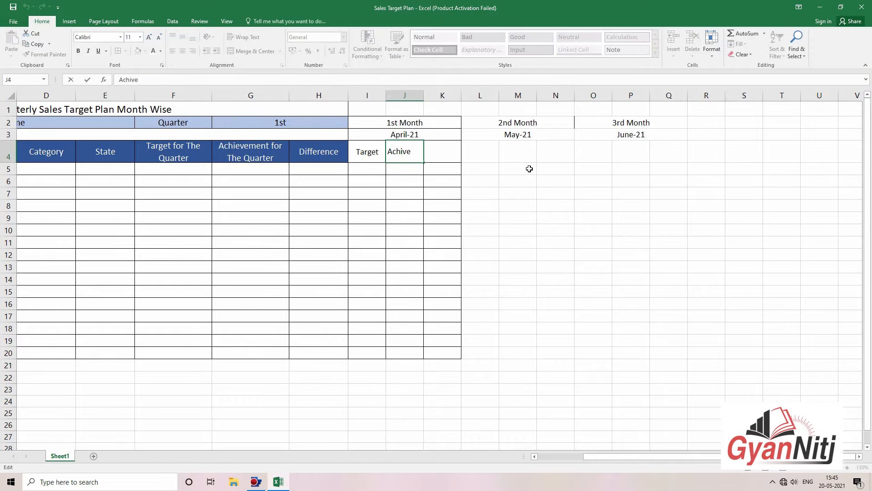
key(Tab)
text(Di)
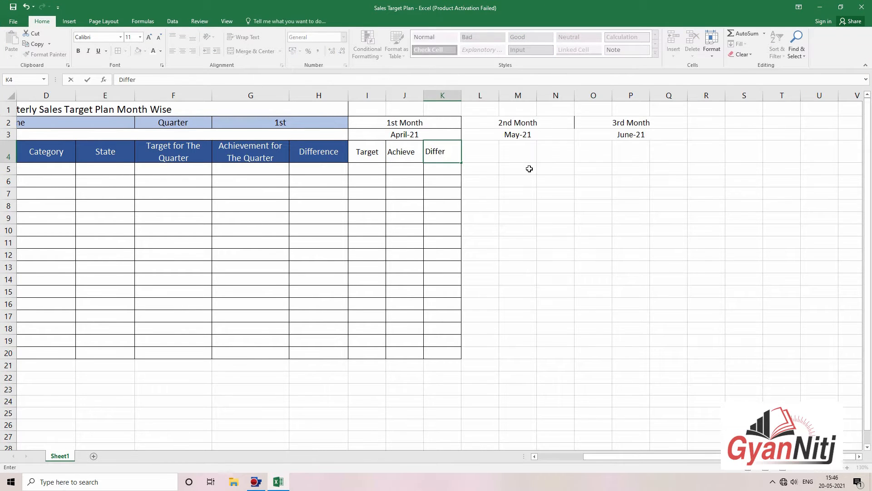
key(Tab)
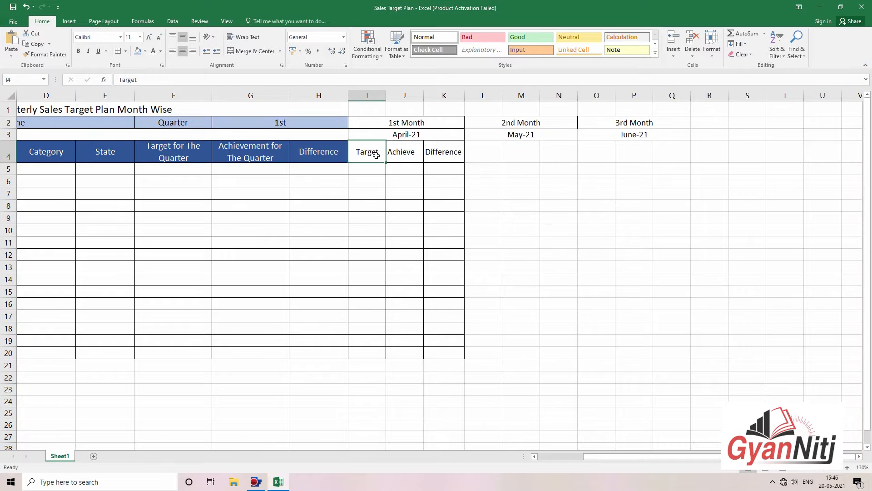
Step: Copy the three sub-headings across row 4 to column Q
drag(374, 156, 689, 165)
click(645, 267)
click(718, 278)
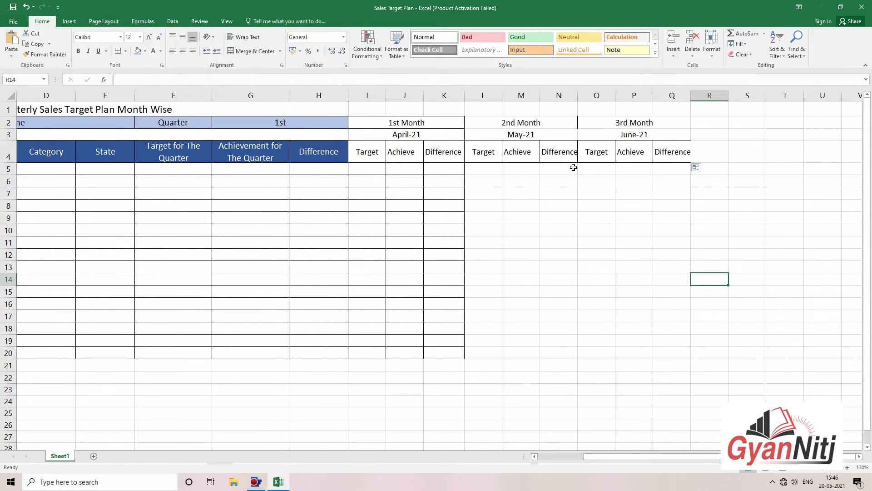
drag(367, 95, 673, 95)
Step: Set columns I to Q to width 9.5 and centre their row-4 sub-headings
click(712, 51)
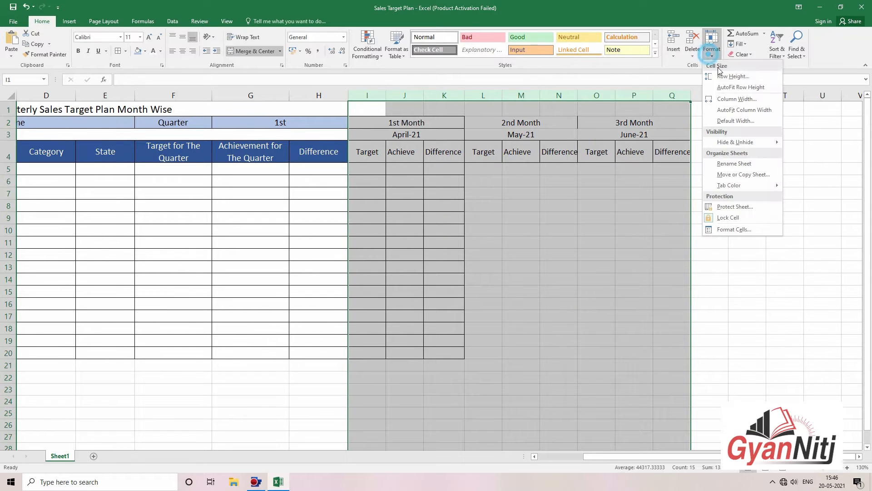
click(737, 99)
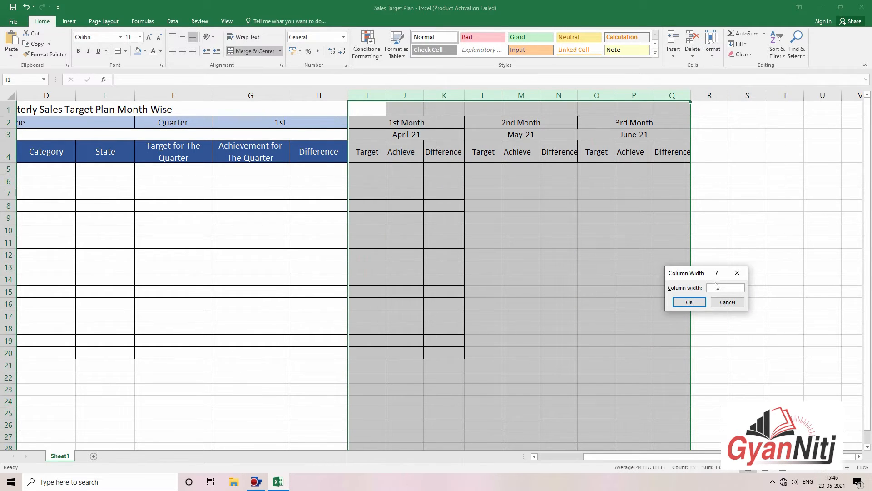
text(15)
key(Return)
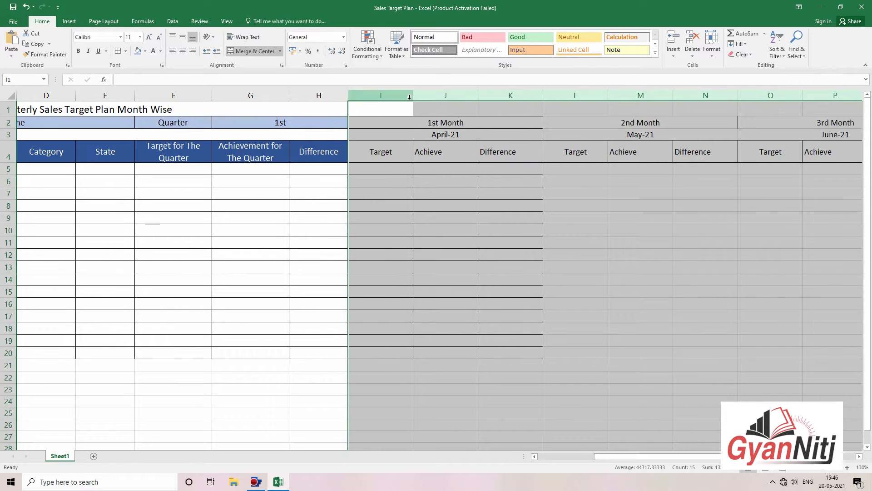
drag(413, 95, 391, 97)
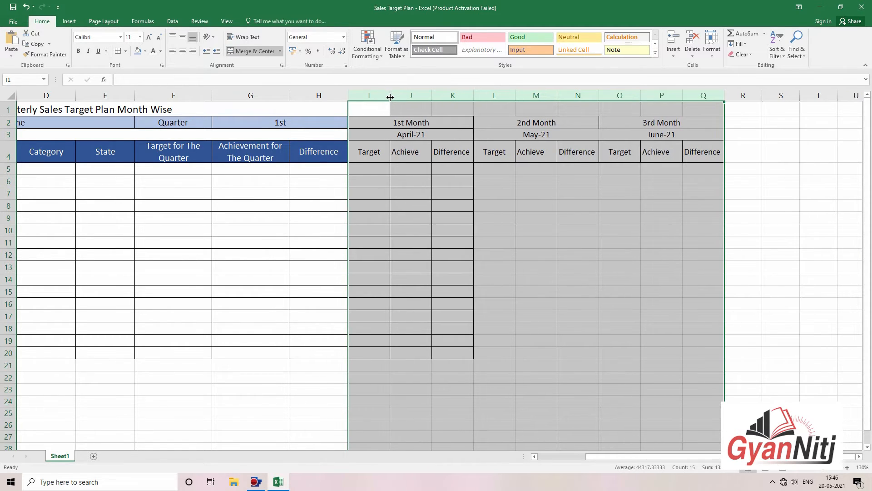
click(715, 58)
click(734, 103)
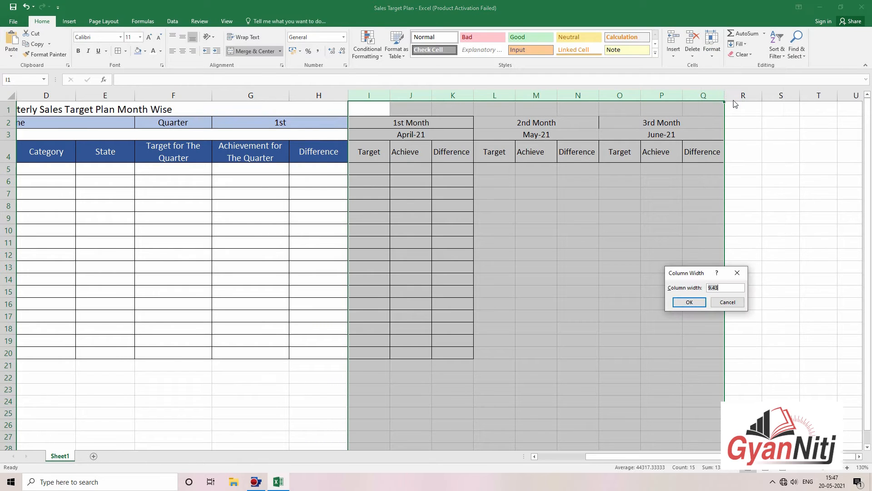
text(9.5)
key(Return)
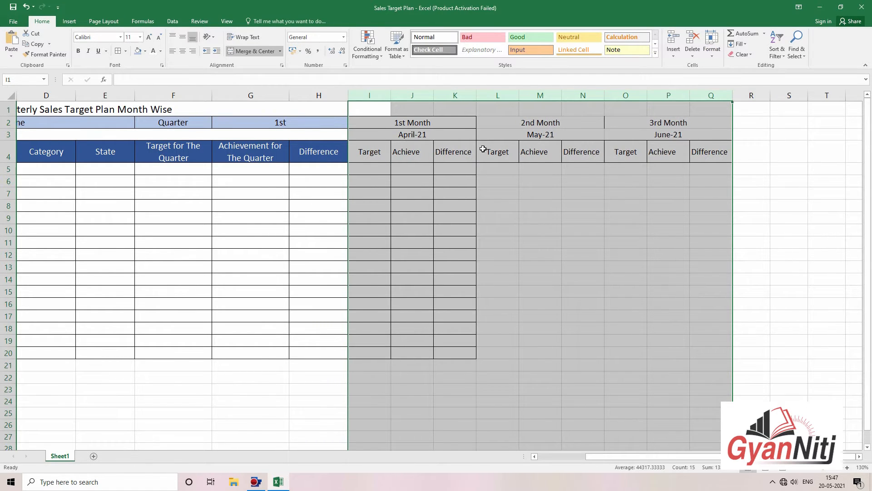
click(183, 51)
Step: Apply All Borders to the May and June blocks L2:Q20
click(588, 215)
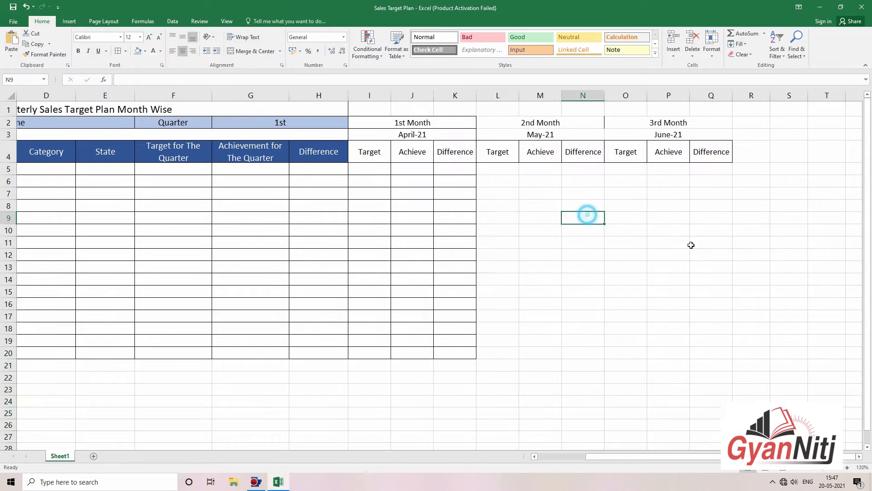
click(691, 245)
drag(502, 122, 720, 354)
click(118, 51)
click(590, 179)
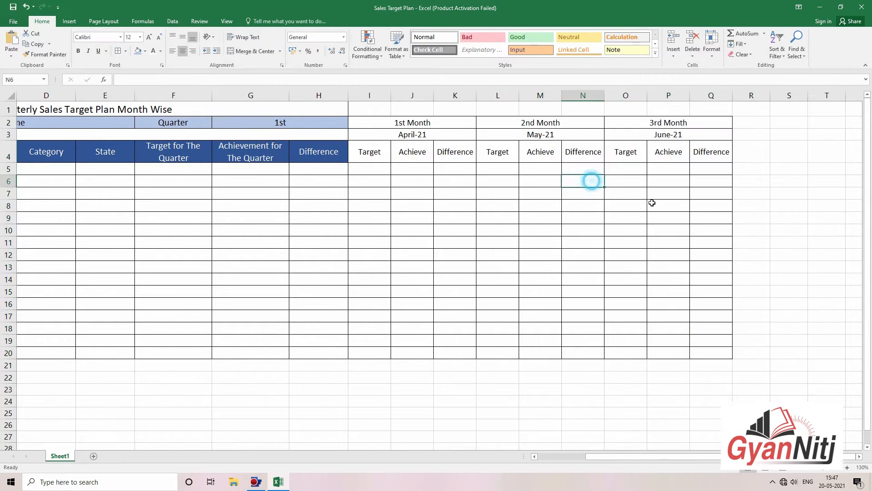
click(711, 230)
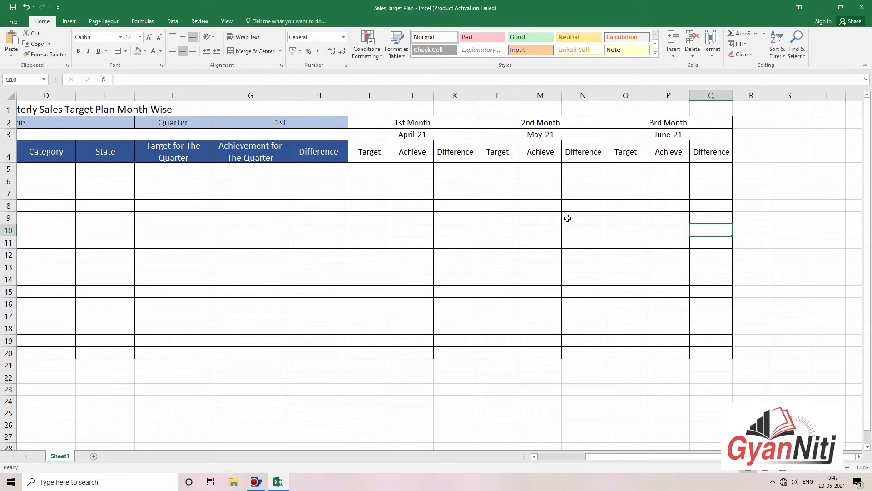
mouse_move(368, 126)
mouse_down()
mouse_move(424, 241)
mouse_move(443, 353)
mouse_up()
Step: Fill the 1st Month block light green and the 2nd Month block L2:N20 light blue
click(145, 51)
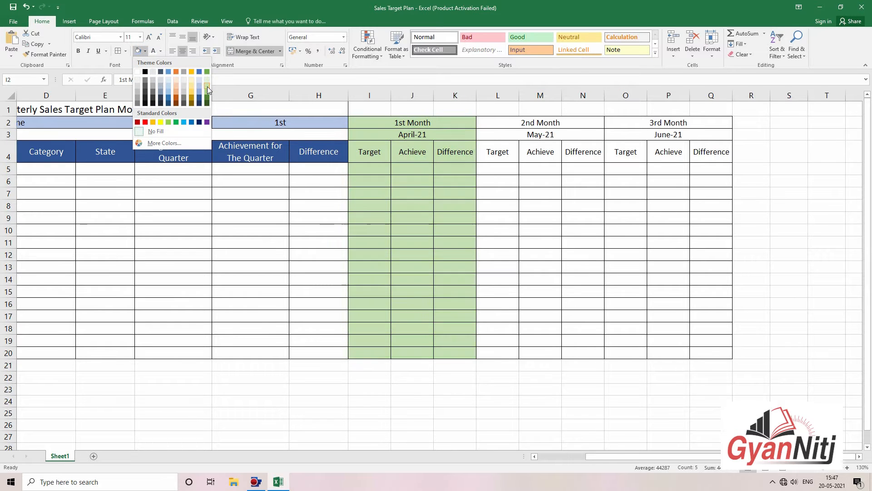
click(207, 86)
click(600, 151)
drag(632, 123, 632, 134)
mouse_move(656, 231)
mouse_down()
mouse_move(666, 341)
mouse_move(659, 353)
mouse_up()
drag(501, 122, 569, 351)
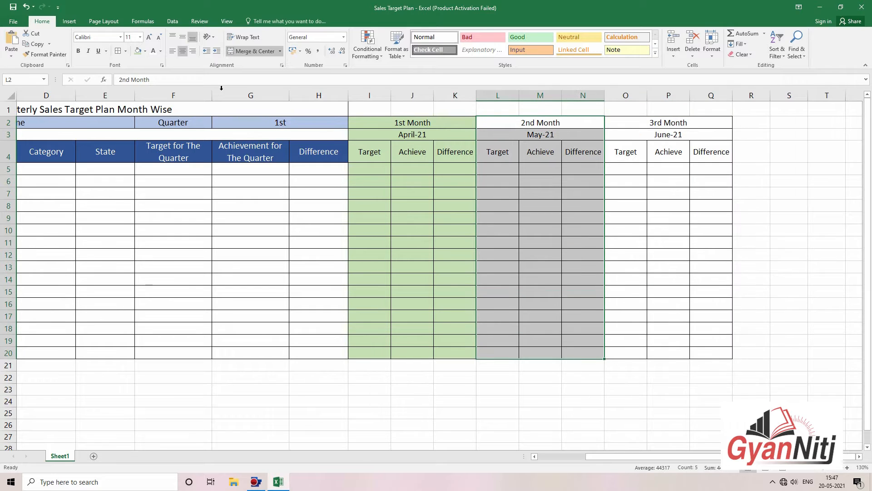
click(145, 51)
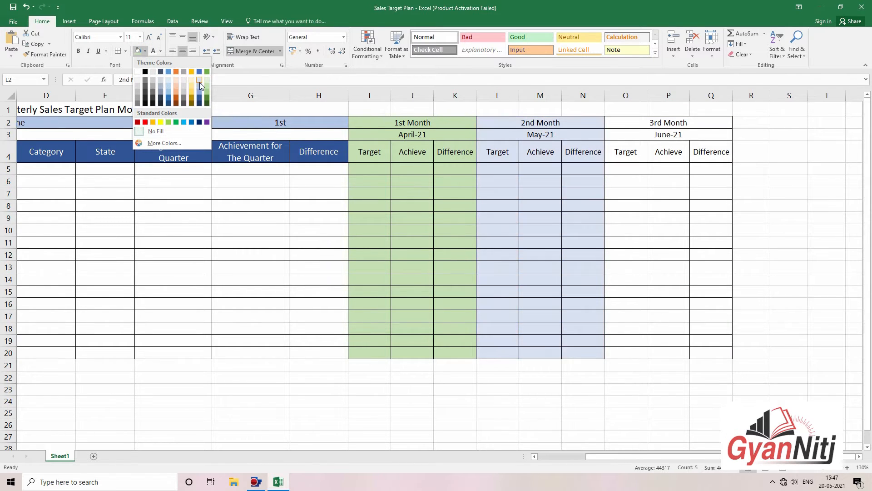
click(200, 80)
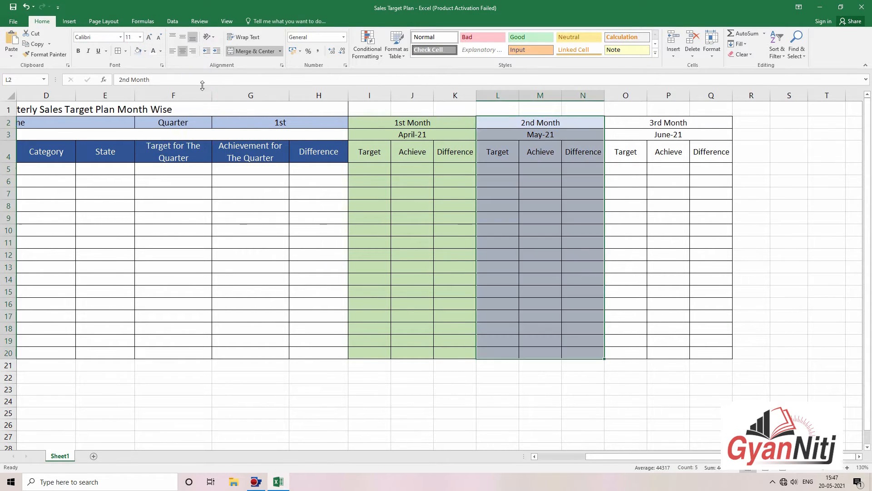
Step: Fill the 3rd Month block O2:Q20 light grey
drag(627, 121, 672, 349)
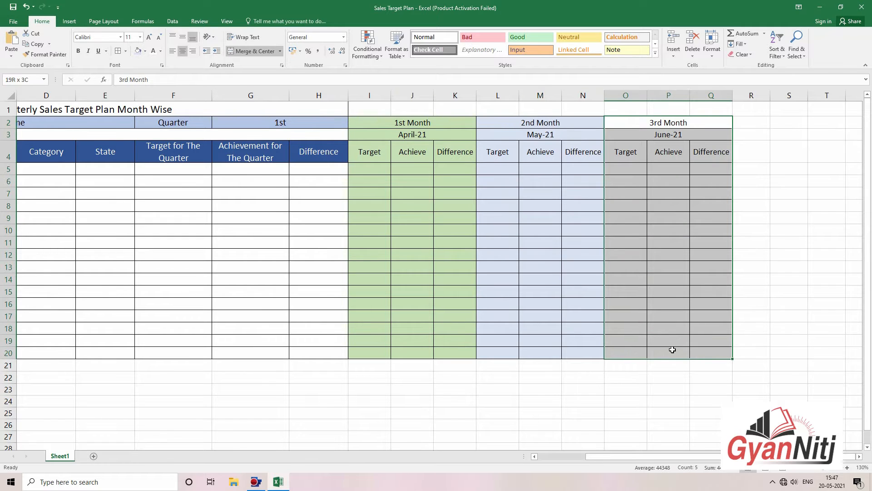
click(145, 51)
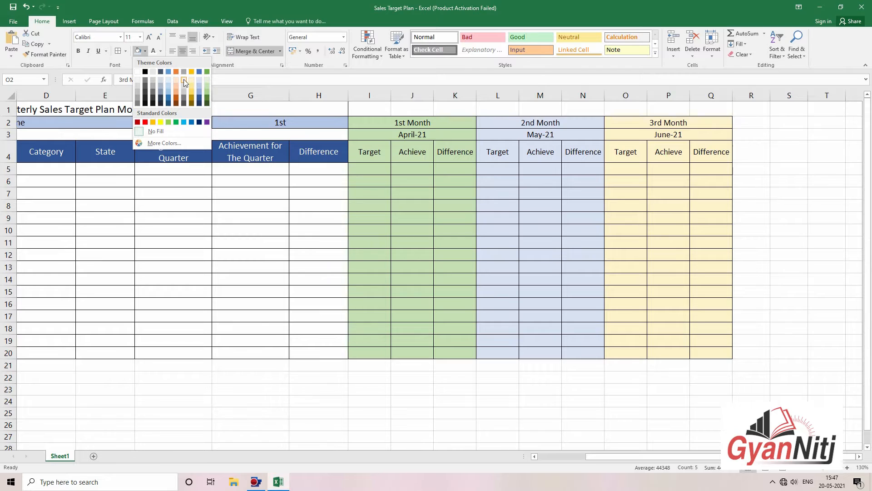
click(184, 79)
click(685, 219)
click(766, 214)
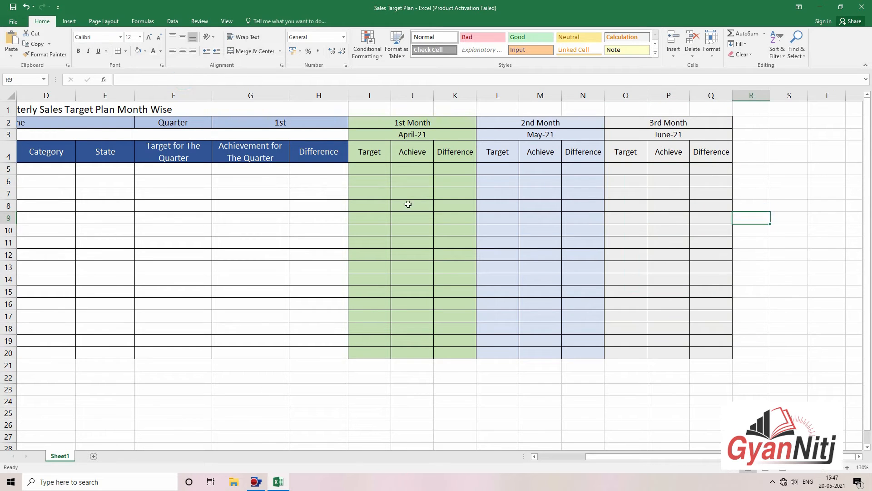
click(343, 146)
Step: Format-paint the Difference heading's dark-blue style onto the monthly headings I4:Q4
click(60, 55)
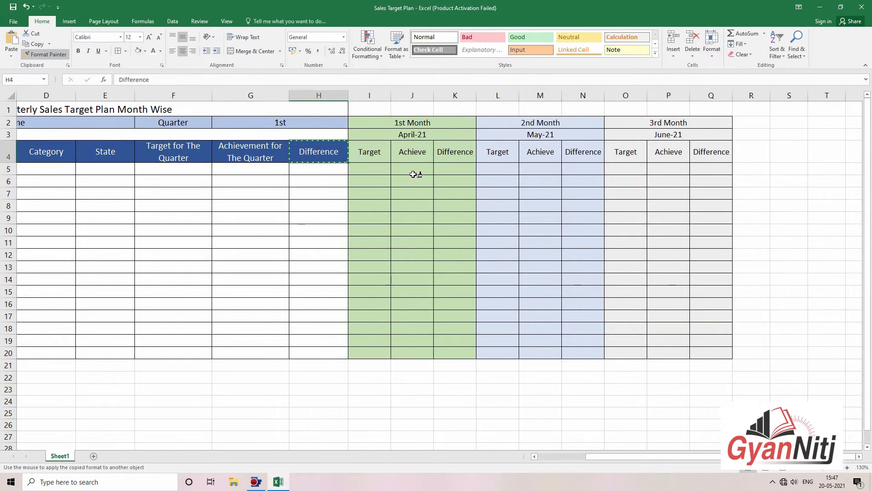
drag(369, 151, 712, 151)
click(806, 192)
click(809, 237)
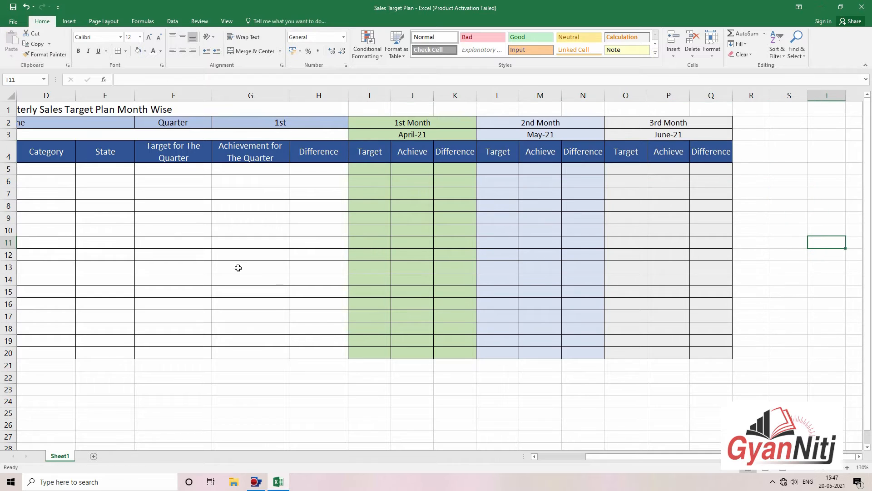
drag(304, 235, 2, 230)
click(366, 277)
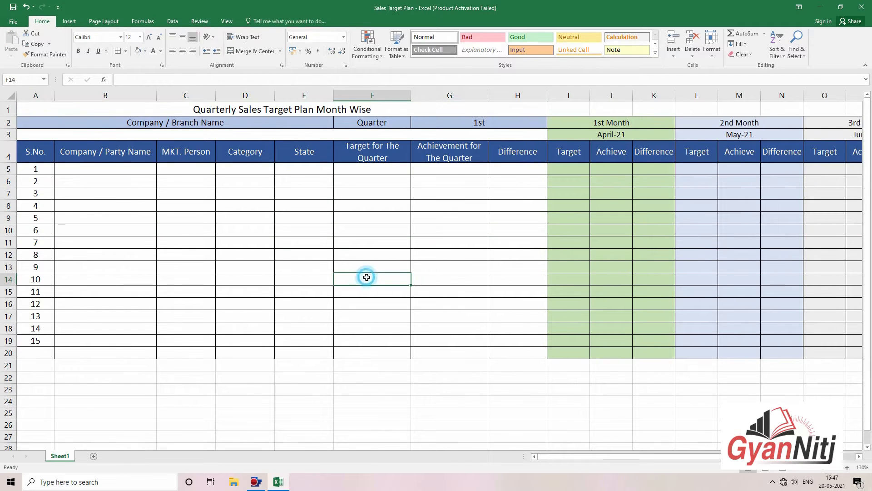
click(391, 337)
click(439, 267)
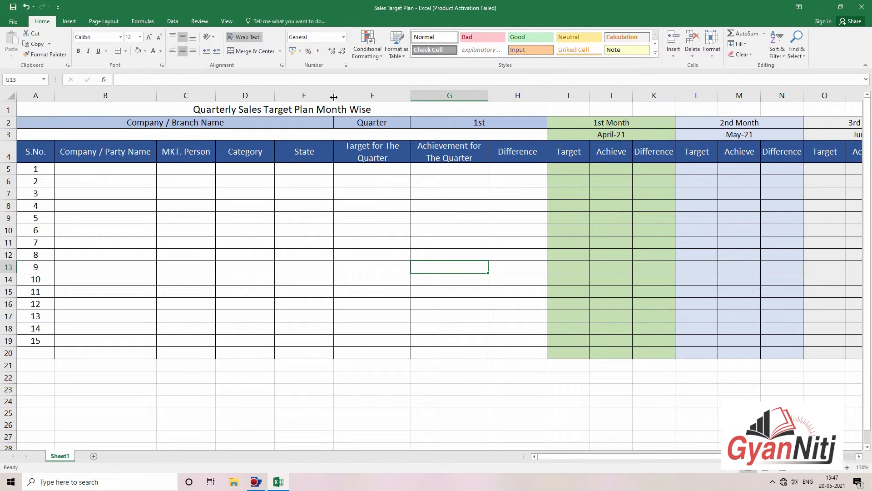
click(502, 244)
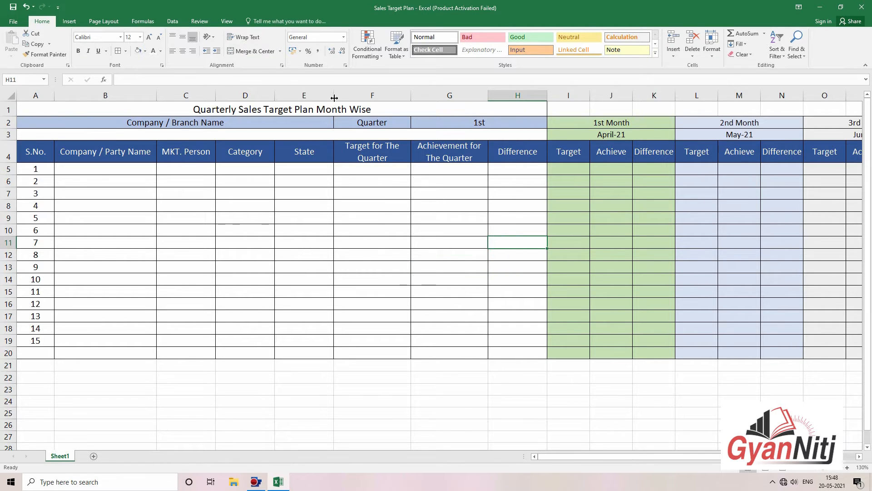
Step: Narrow the Category, State and Difference columns together to width 12
drag(334, 98, 334, 99)
click(232, 96)
ctrl+click(304, 96)
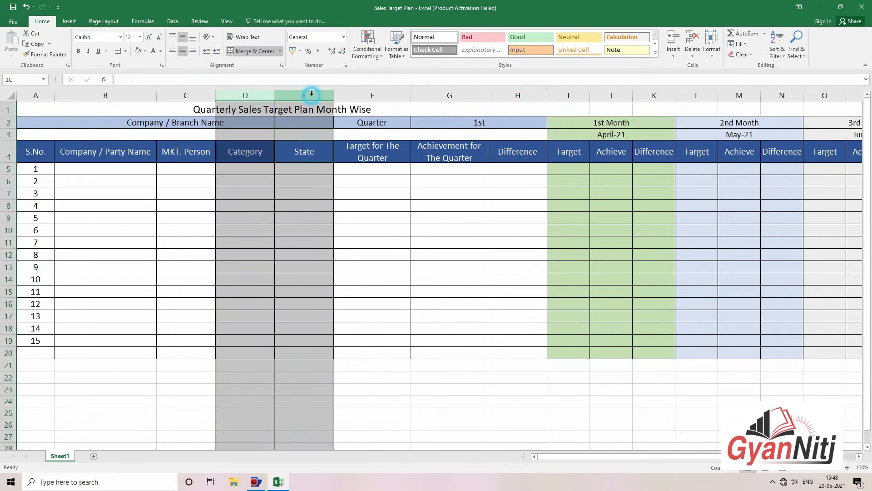
ctrl+click(518, 96)
drag(332, 94, 327, 95)
click(405, 222)
click(475, 251)
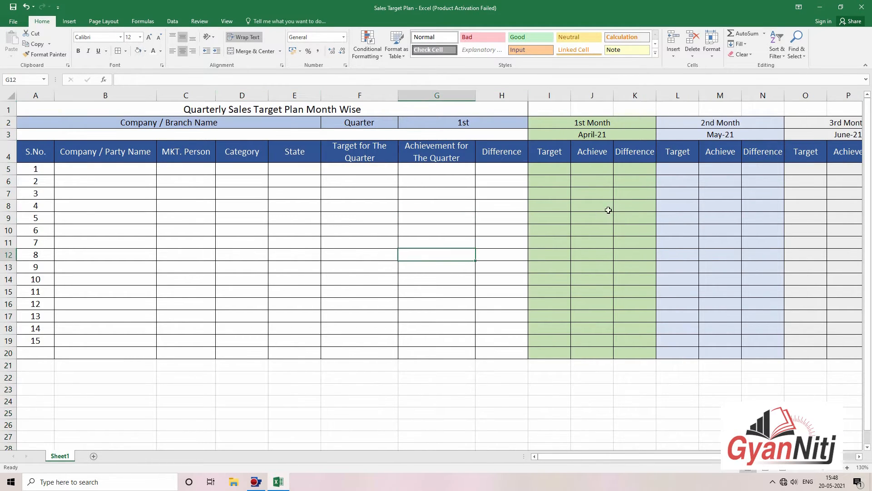
click(630, 213)
click(746, 216)
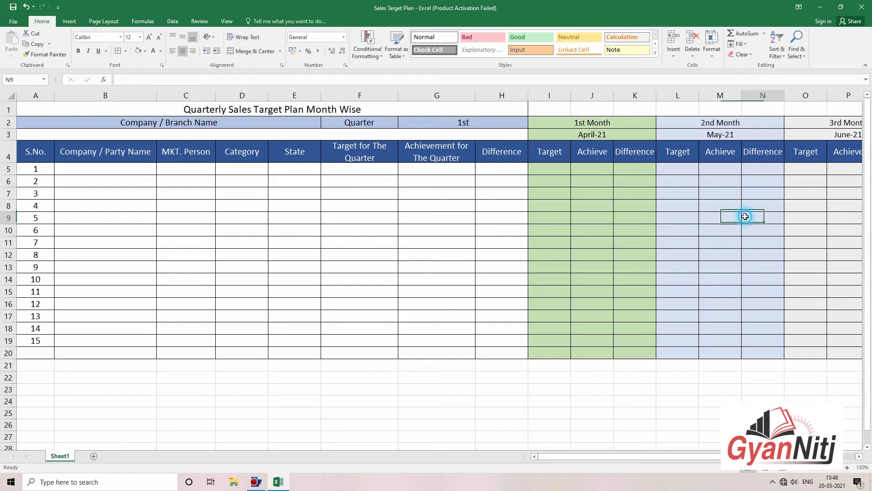
Step: Zoom out to the whole table and make heading row 4 taller
click(797, 471)
click(685, 297)
click(728, 348)
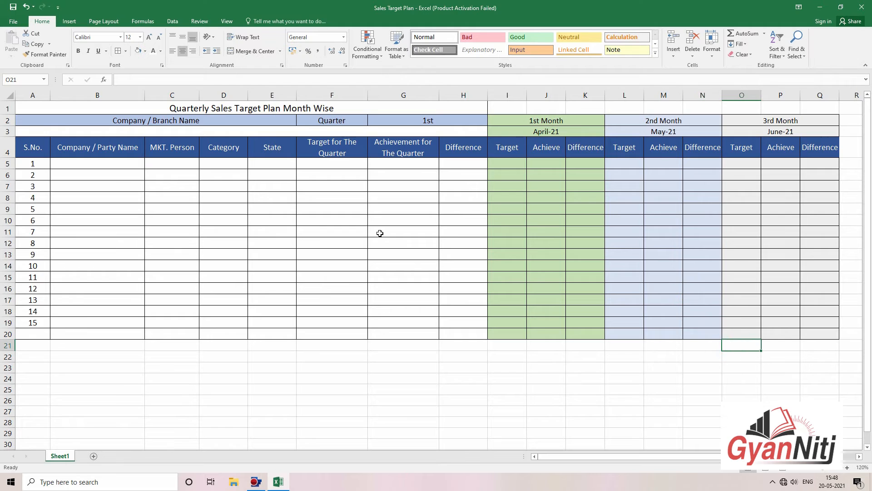
drag(6, 157, 6, 161)
click(325, 201)
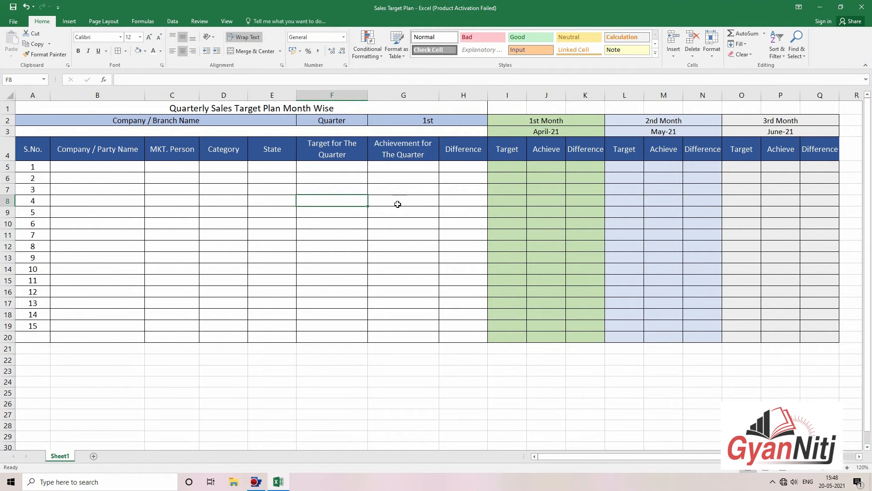
Step: Make the A1 sheet title bold at font size 16
click(342, 94)
click(337, 105)
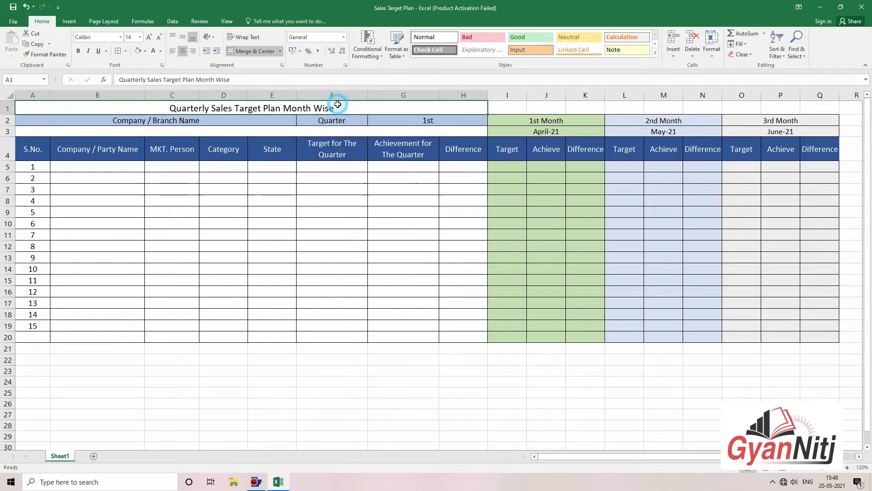
click(152, 38)
click(79, 53)
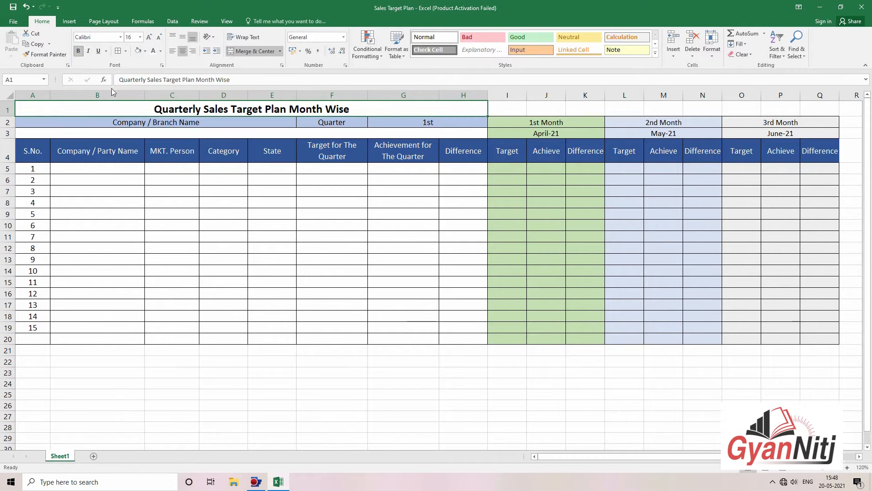
click(271, 221)
click(414, 227)
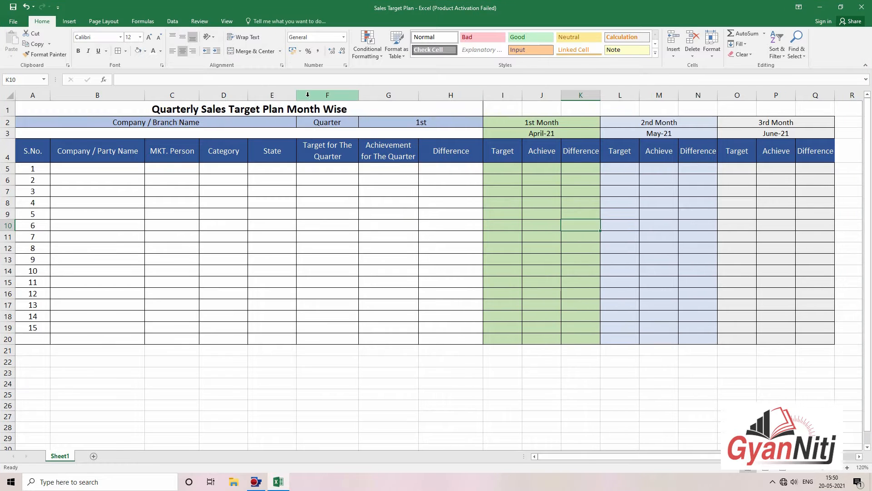
Step: Narrow the quarter target, achievement and difference columns F to H via Column Width
drag(309, 95, 454, 85)
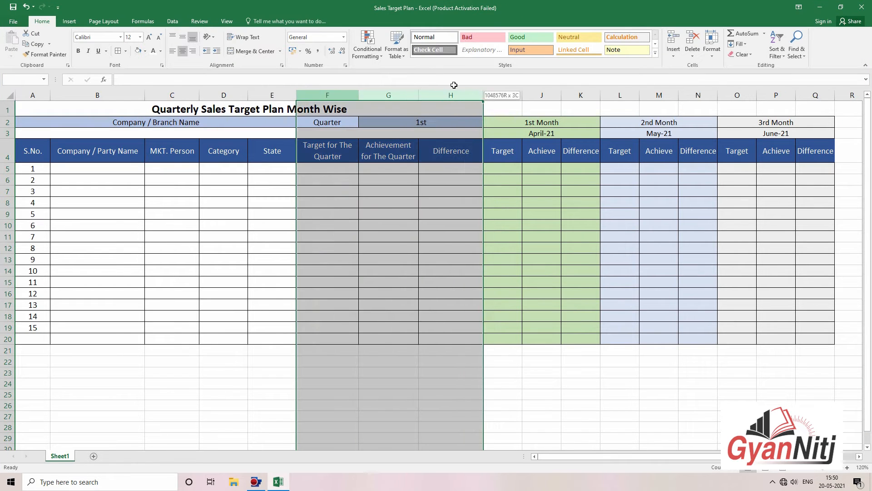
click(712, 46)
click(727, 97)
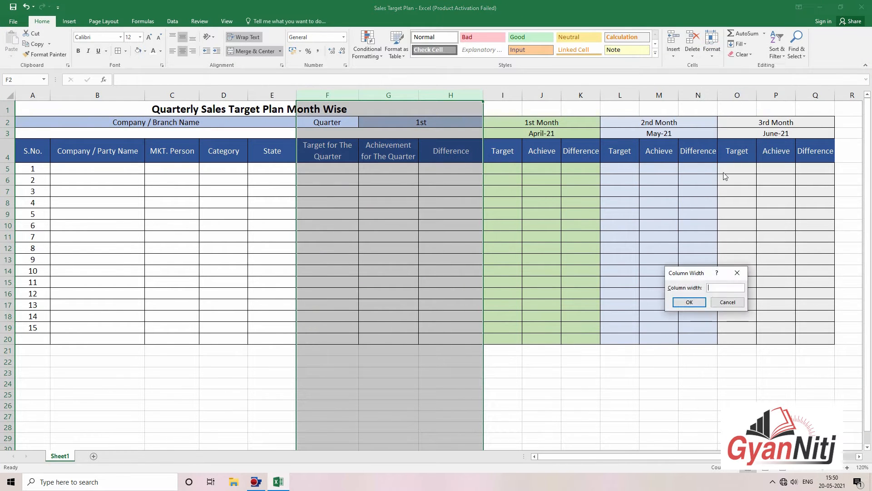
key(Return)
click(473, 177)
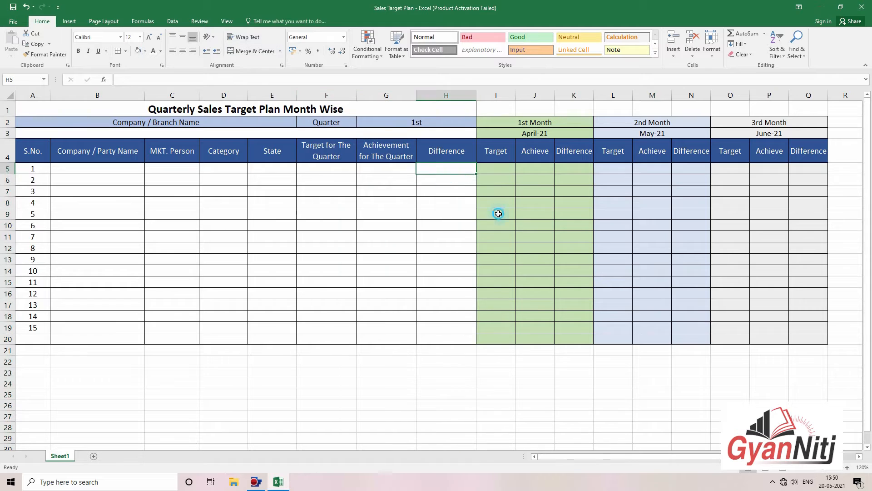
click(230, 178)
click(132, 169)
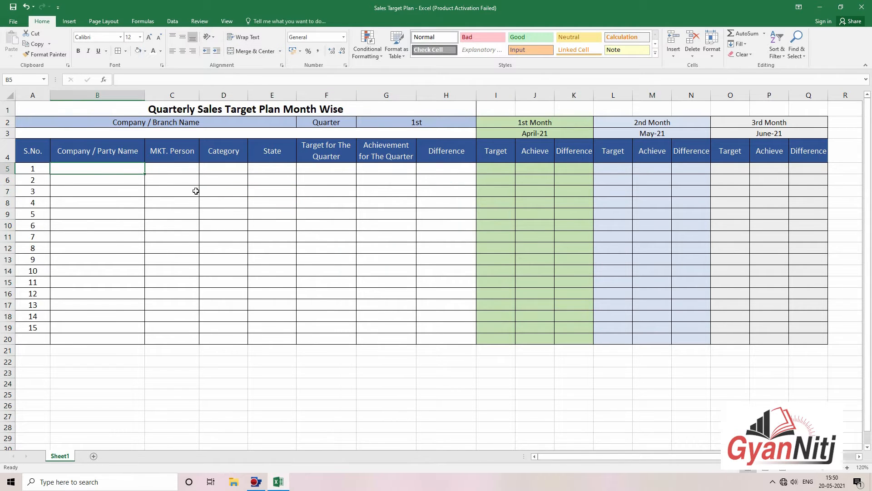
text(Cu)
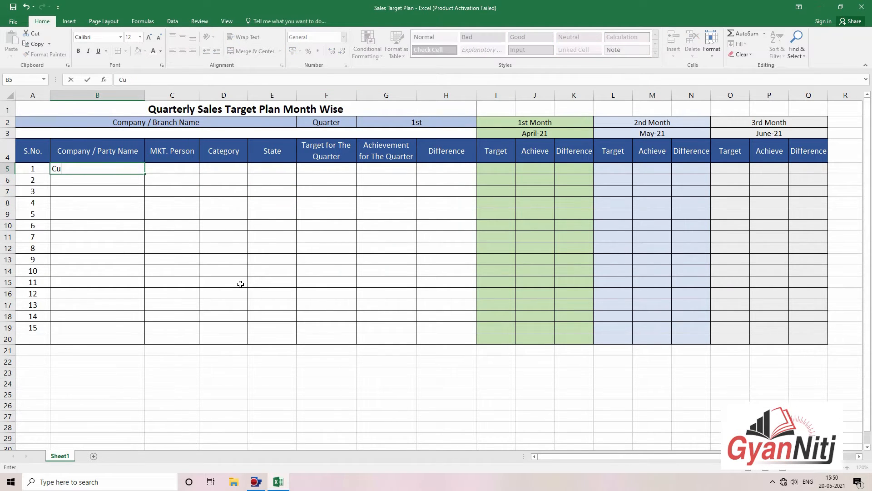
text(stomer 1)
key(Return)
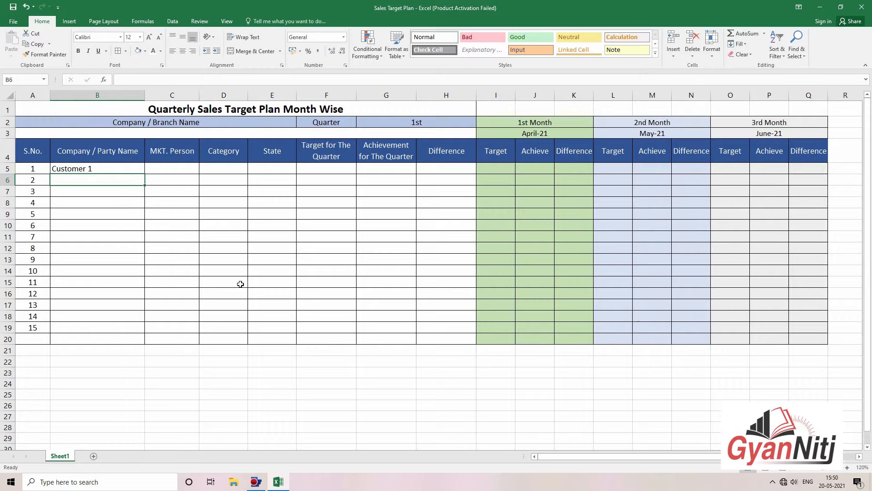
click(135, 170)
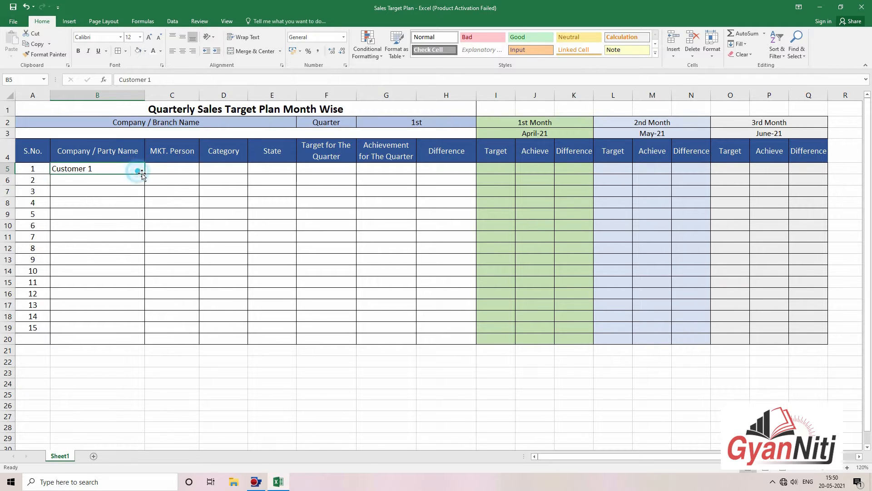
drag(144, 174, 140, 329)
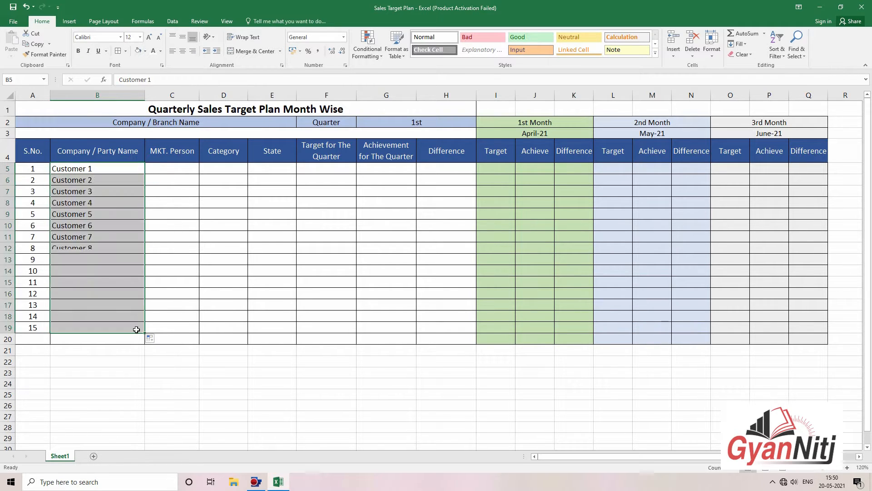
click(172, 259)
click(273, 270)
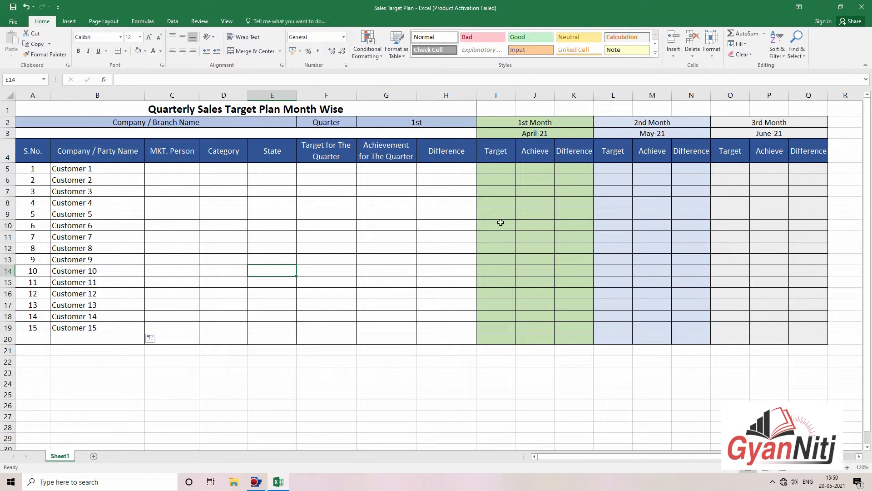
click(444, 233)
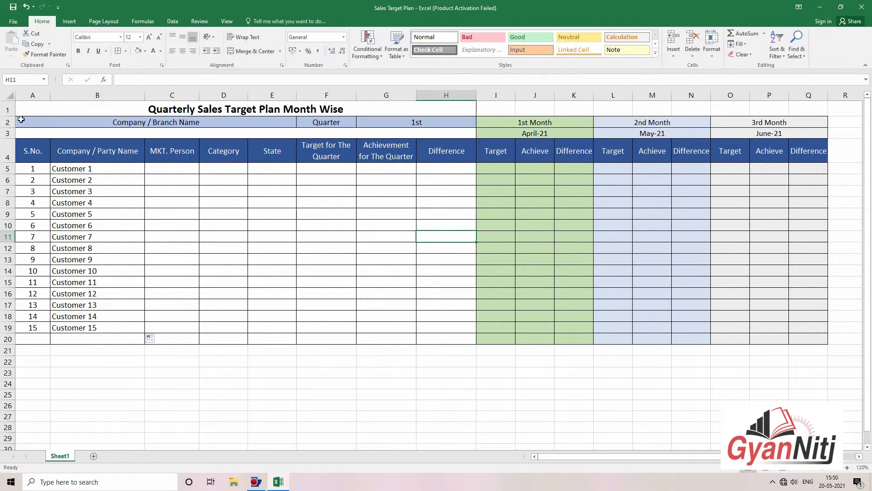
drag(13, 116, 12, 120)
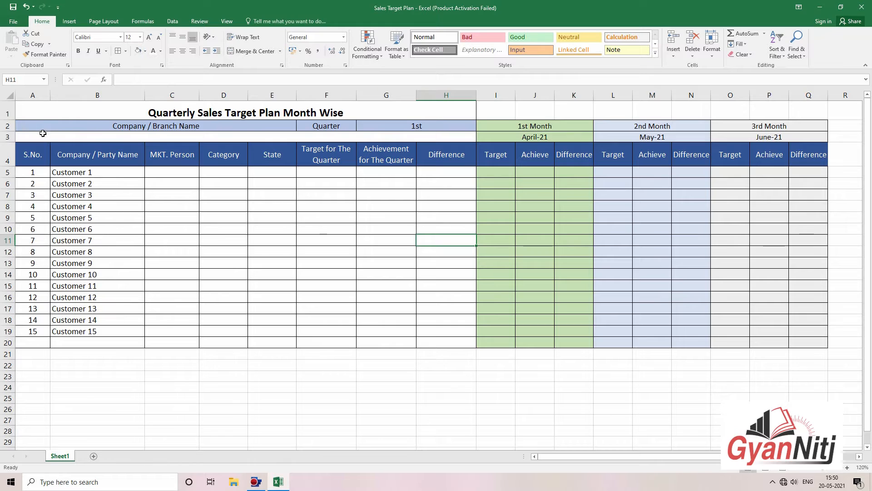
click(2, 127)
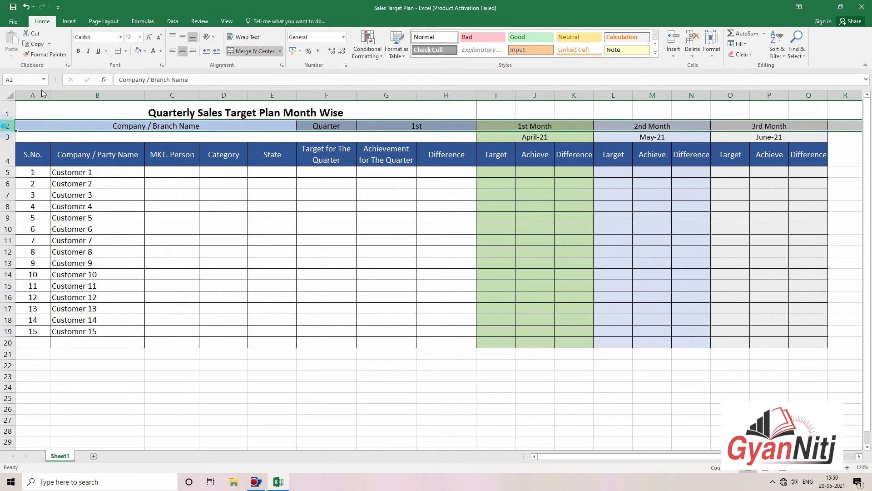
click(78, 50)
click(379, 230)
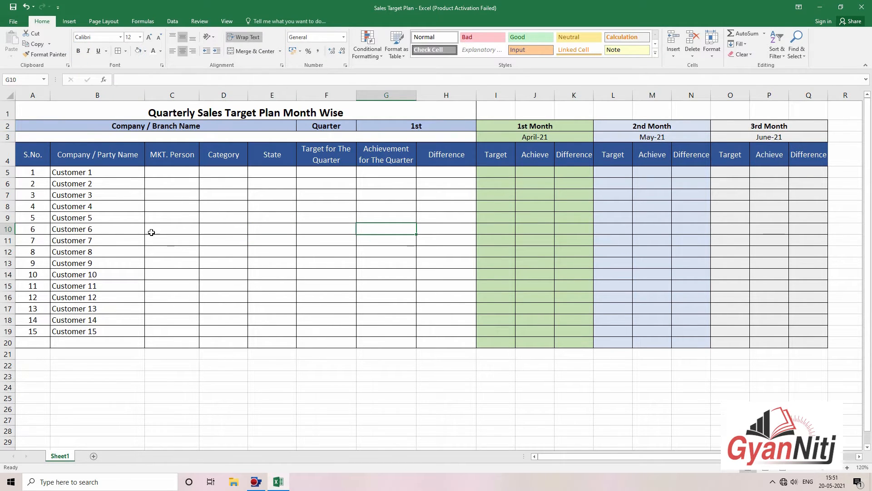
click(160, 172)
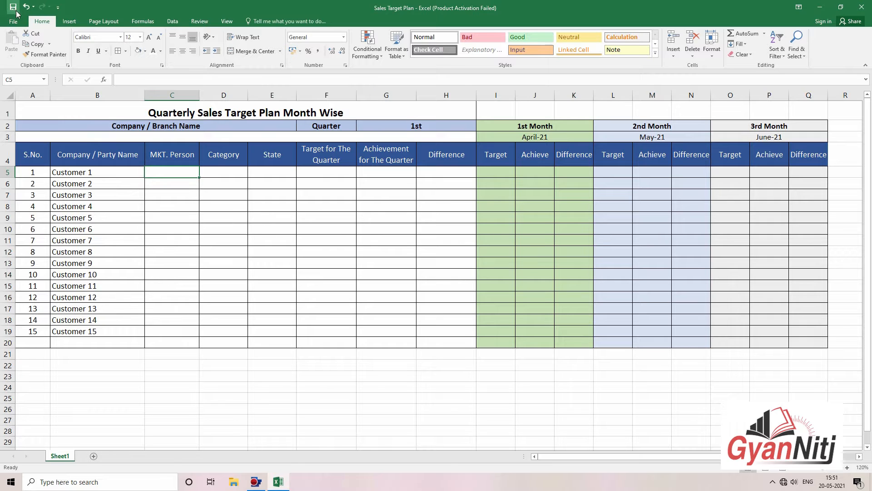
click(261, 259)
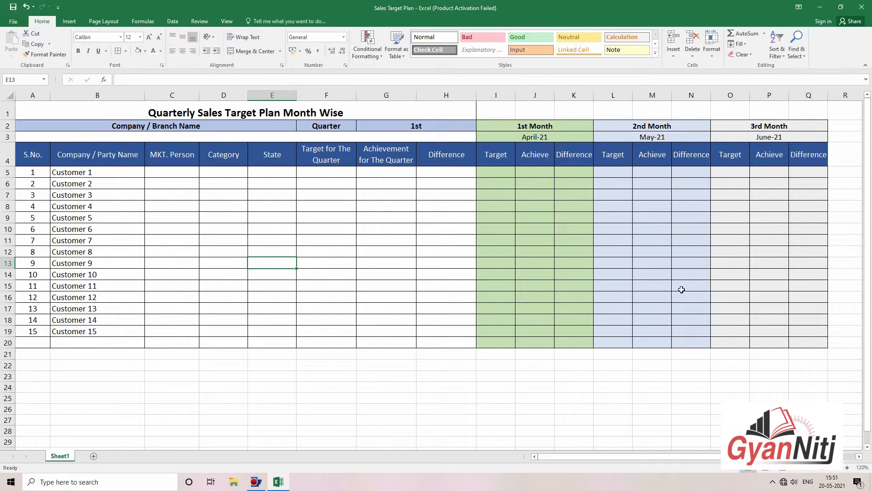
click(550, 247)
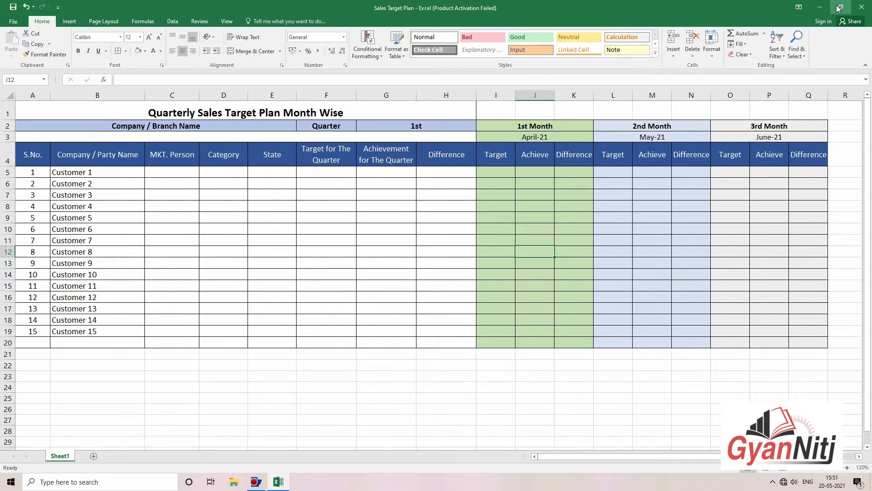
Step: Open the Customers Record Sheet workbook from the desktop
click(820, 7)
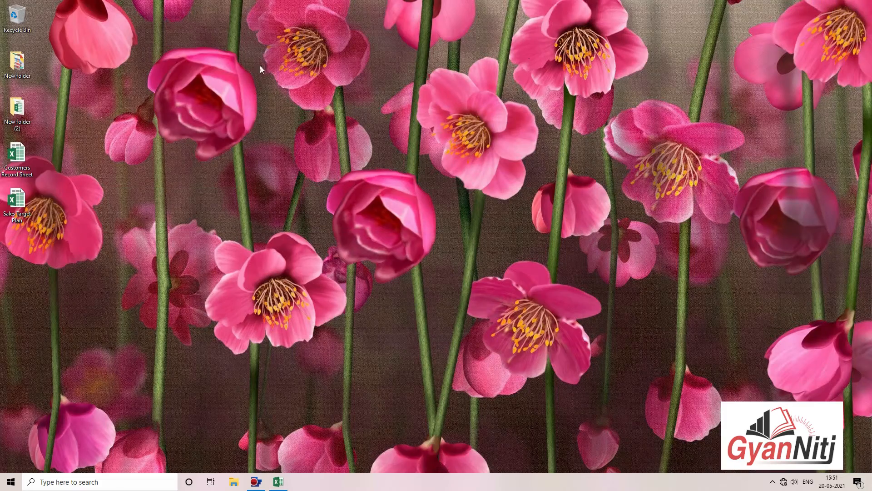
right_click(22, 159)
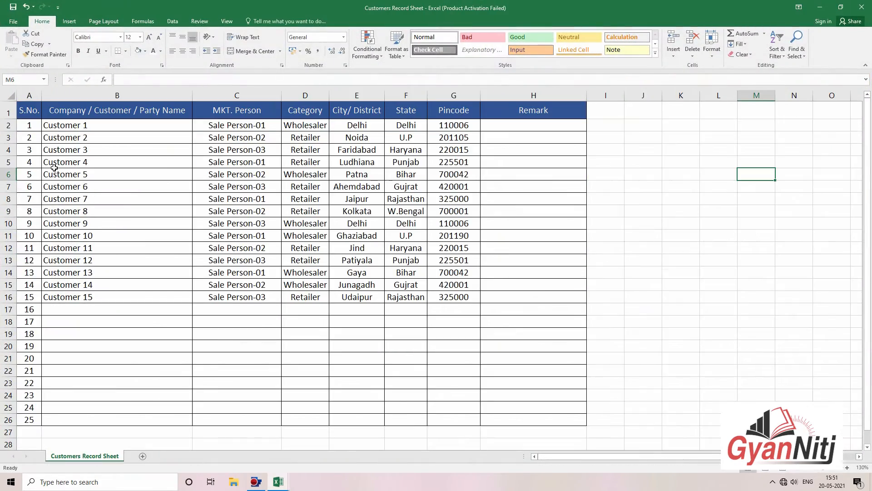
click(164, 162)
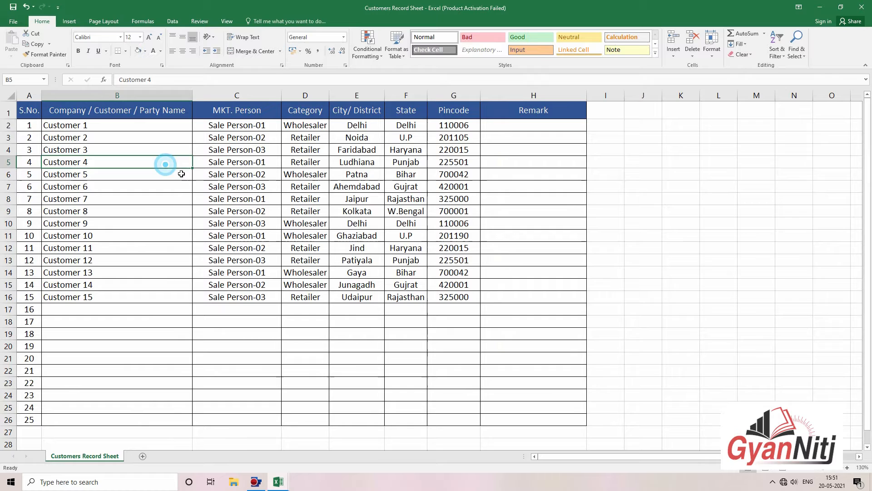
click(525, 204)
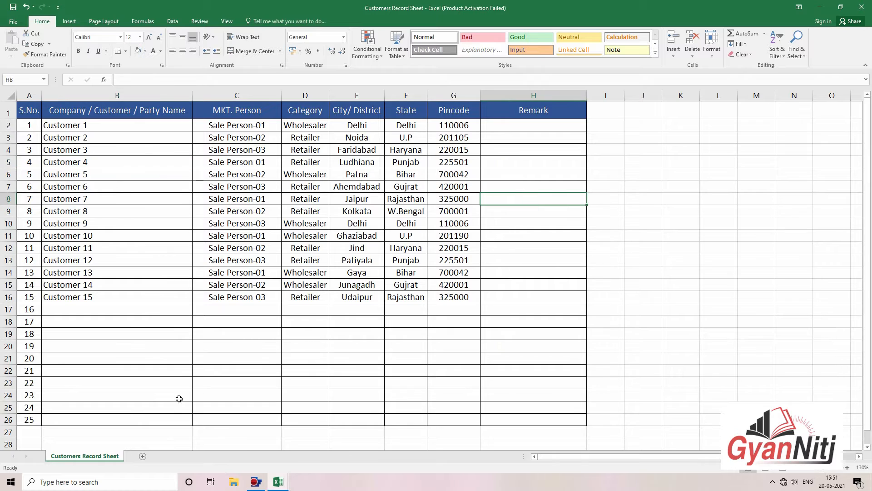
Step: Copy the customer records sheet into Sales Target Plan.xlsx with Create a copy ticked
right_click(115, 456)
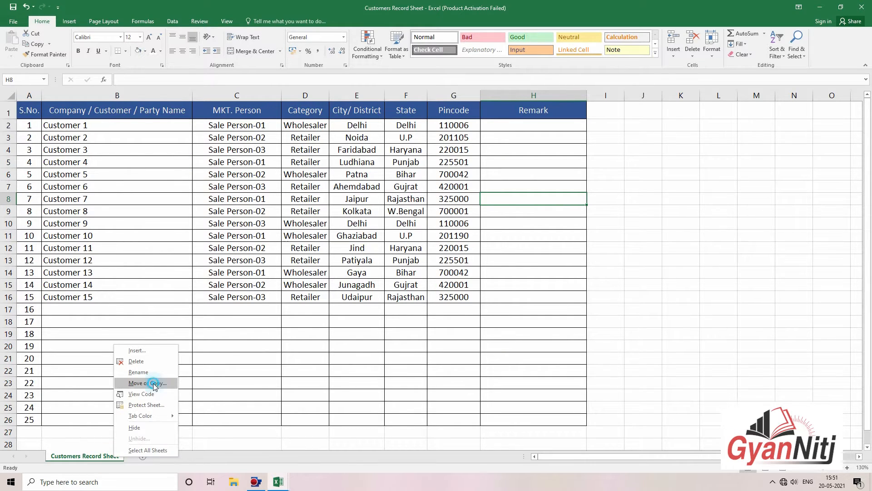
click(154, 383)
click(172, 349)
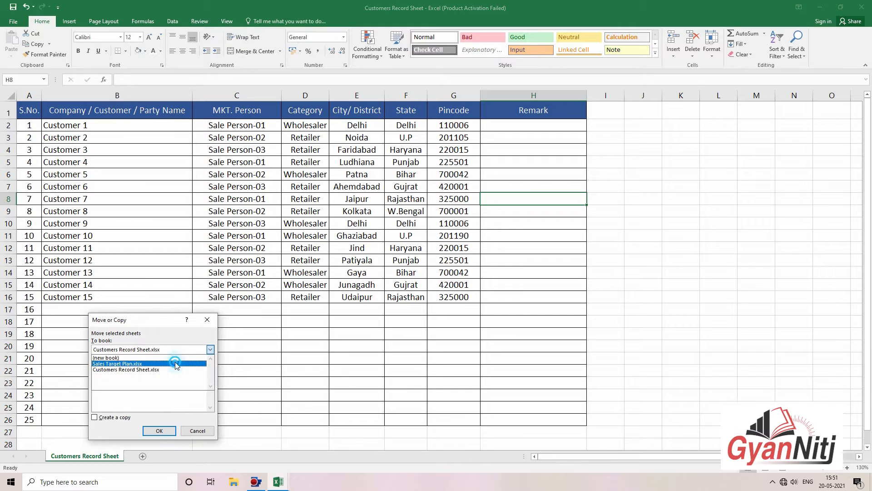
click(176, 364)
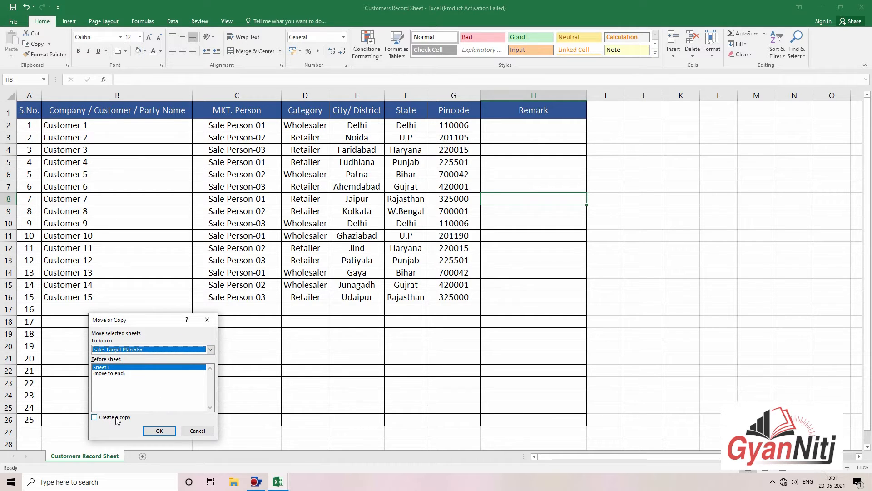
click(117, 418)
click(159, 431)
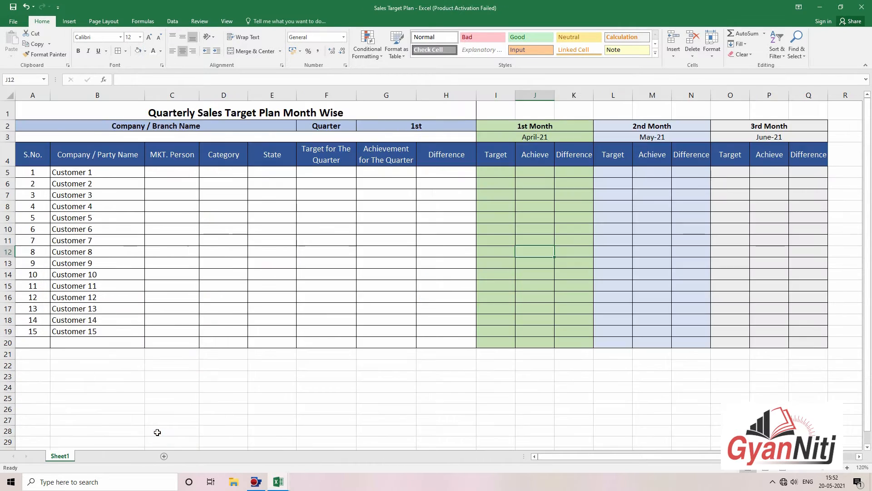
click(78, 334)
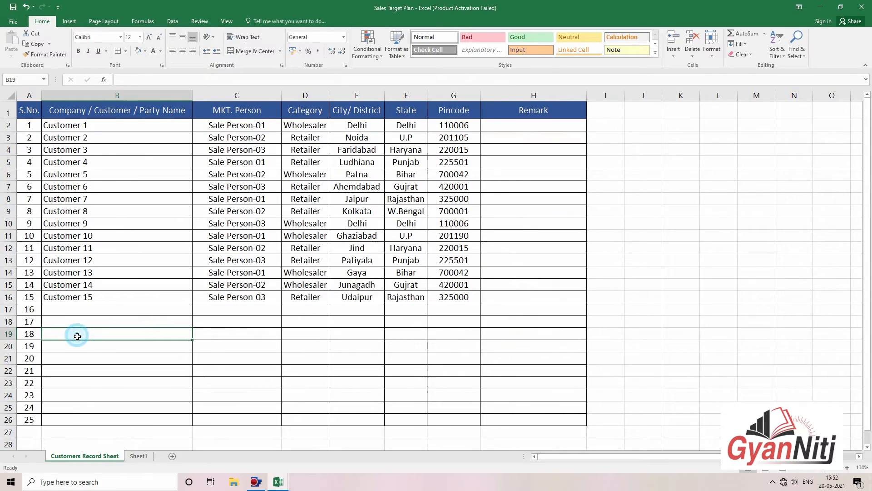
Step: Close the original Customers Record Sheet workbook and return to the sales target plan sheet
click(821, 8)
click(237, 260)
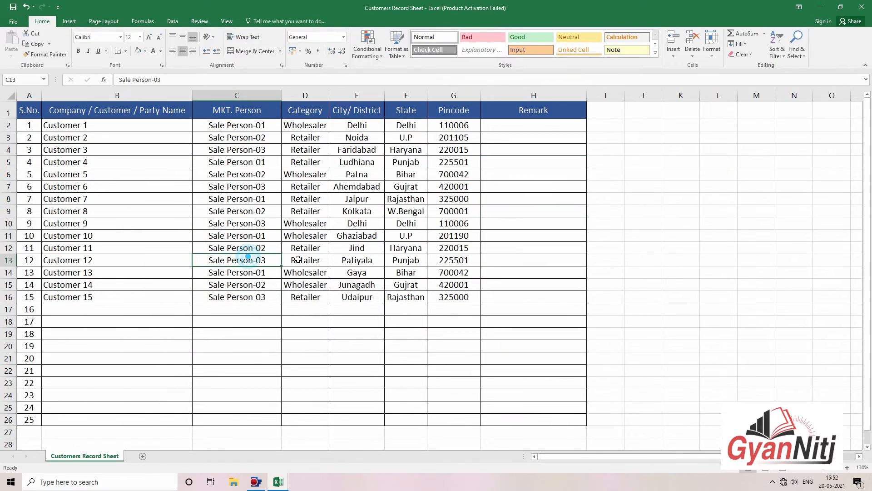
click(862, 7)
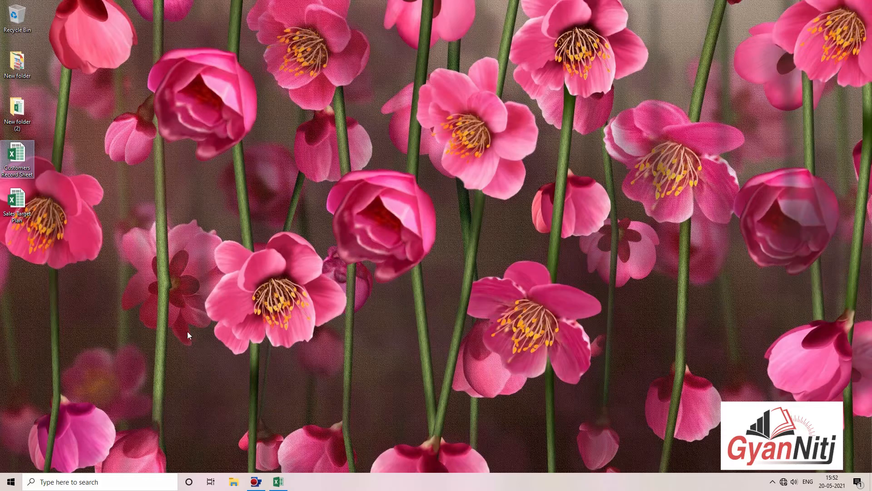
click(278, 482)
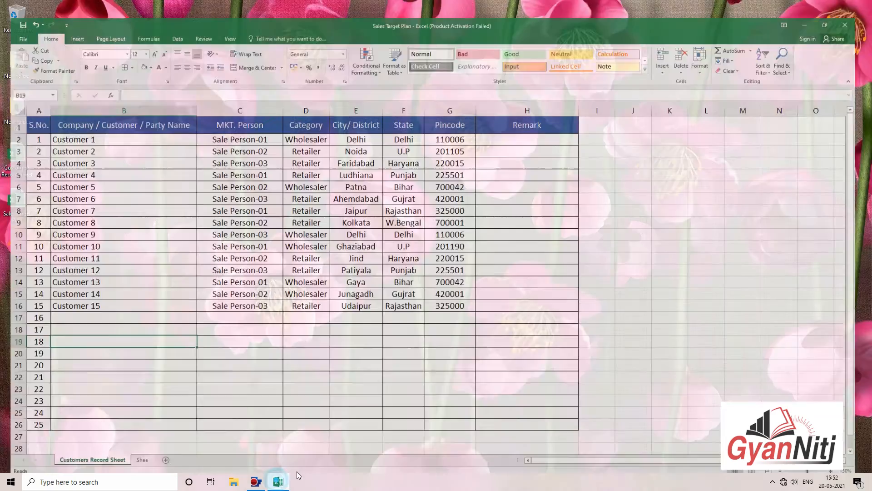
click(335, 342)
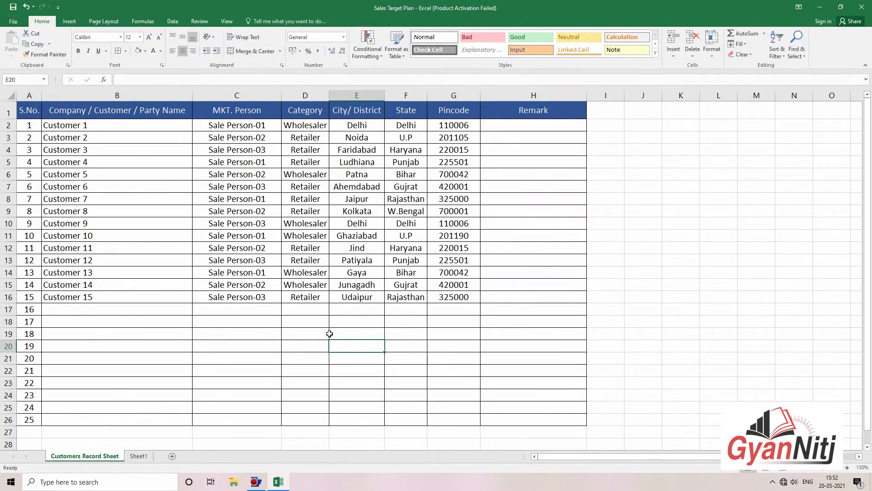
click(593, 284)
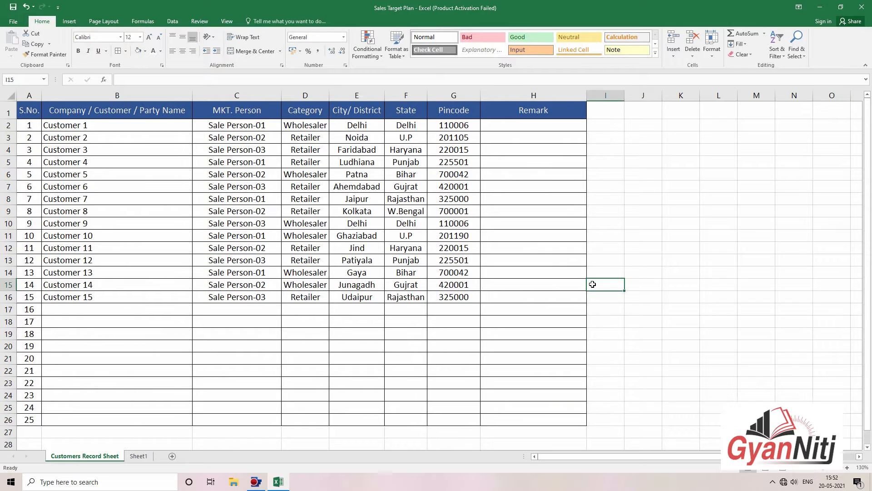
click(90, 210)
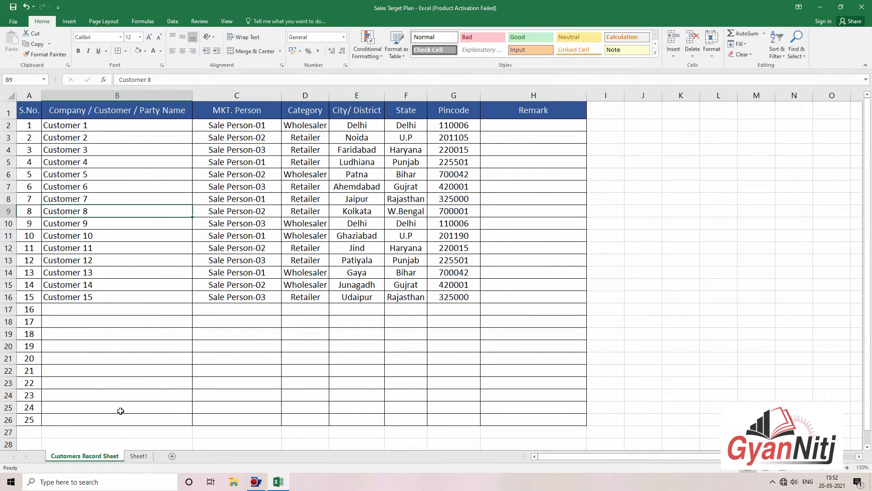
click(136, 457)
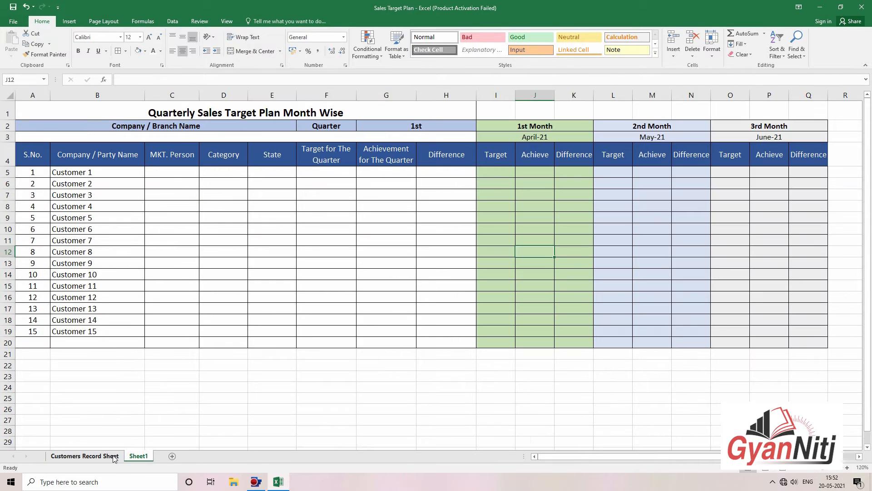
Step: Go to the sales target plan sheet and zoom in around MKT. Person cell C5
key(ctrl+Page_Up)
click(138, 457)
click(155, 173)
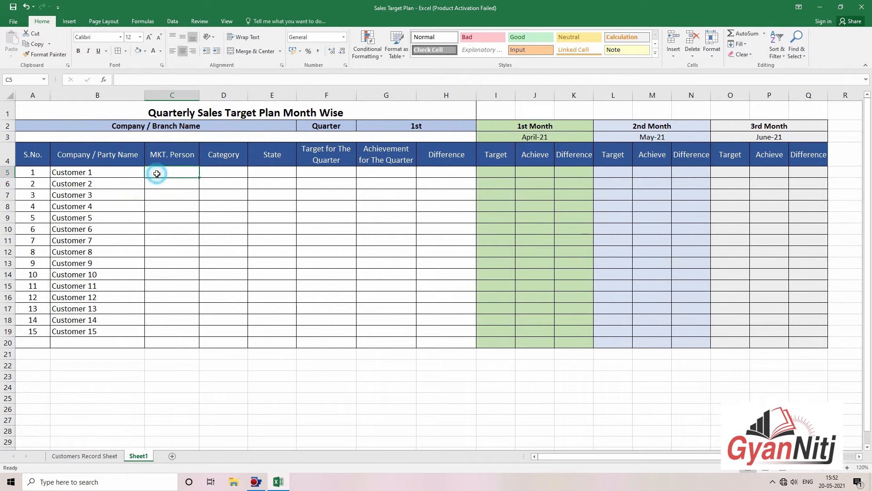
text(=vlo)
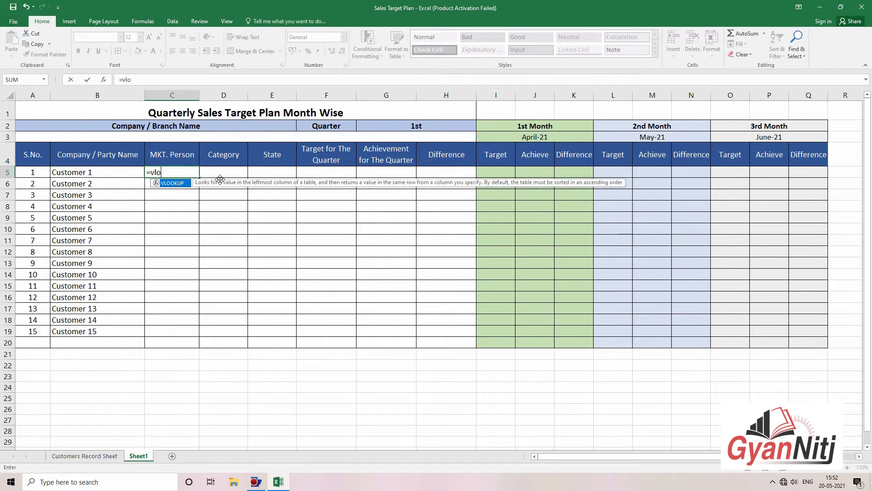
key(Tab)
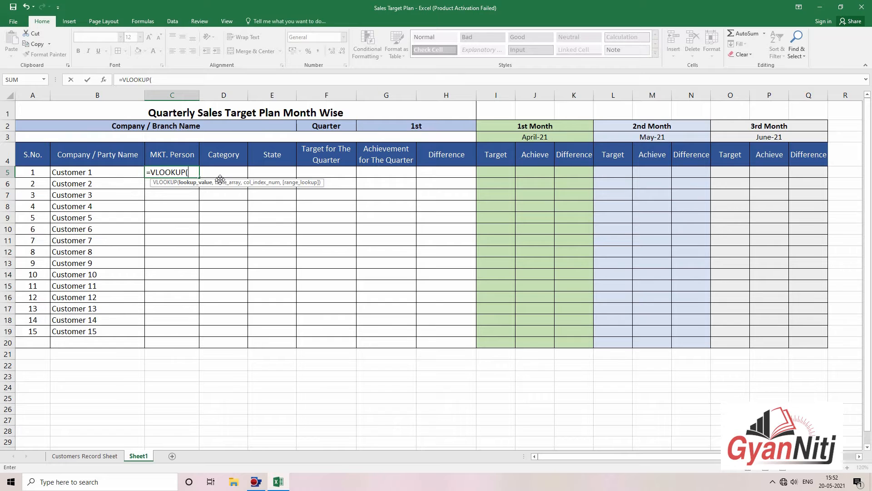
key(Escape)
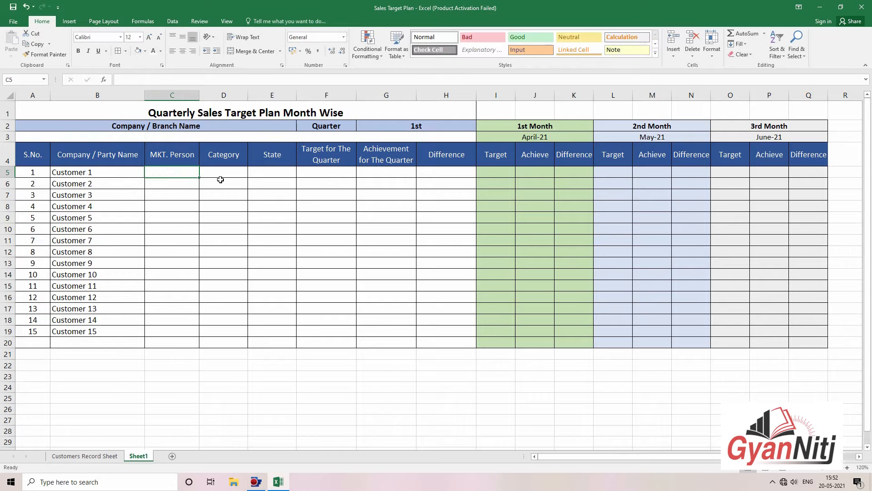
click(847, 467)
click(847, 468)
click(847, 468)
click(848, 468)
drag(326, 259, 727, 260)
drag(304, 178, 3, 160)
click(295, 261)
scroll(284, 261, up, 1)
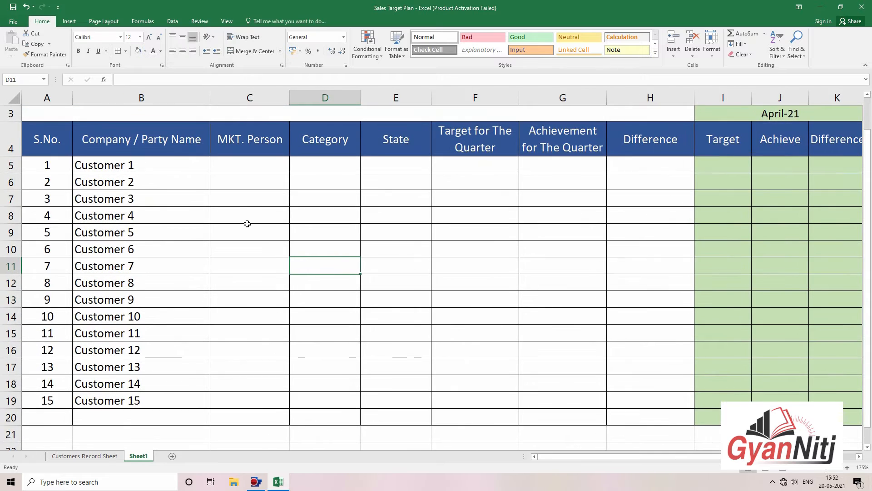
scroll(248, 224, up, 1)
Step: Enter =VLOOKUP(B5, Customers Record Sheet columns B:G, 2, 0) in C5
click(268, 217)
text(=)
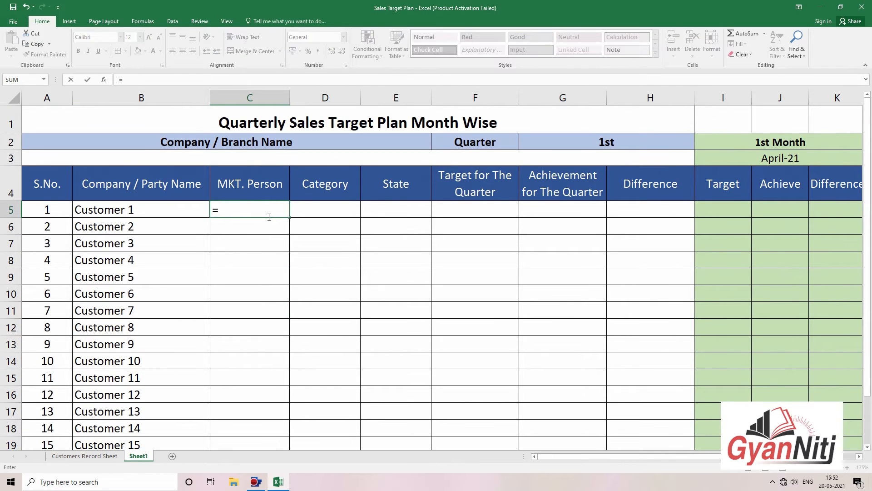
text(vlo)
key(Tab)
click(169, 212)
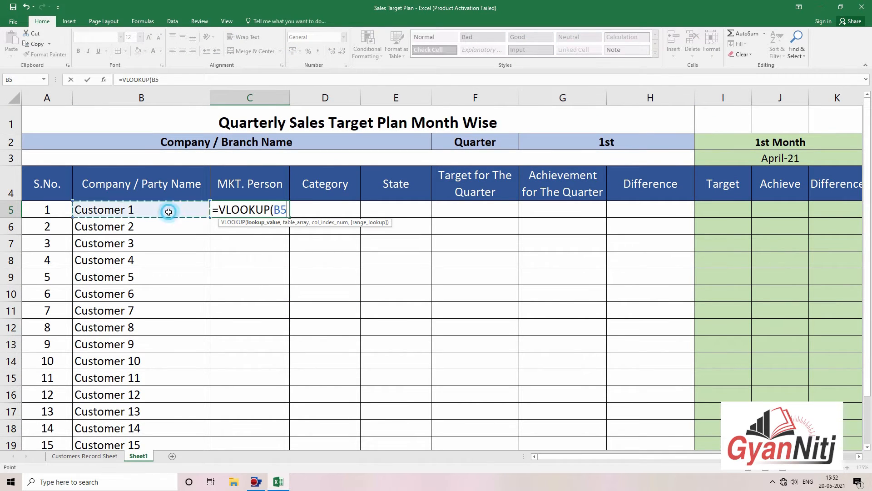
text(,)
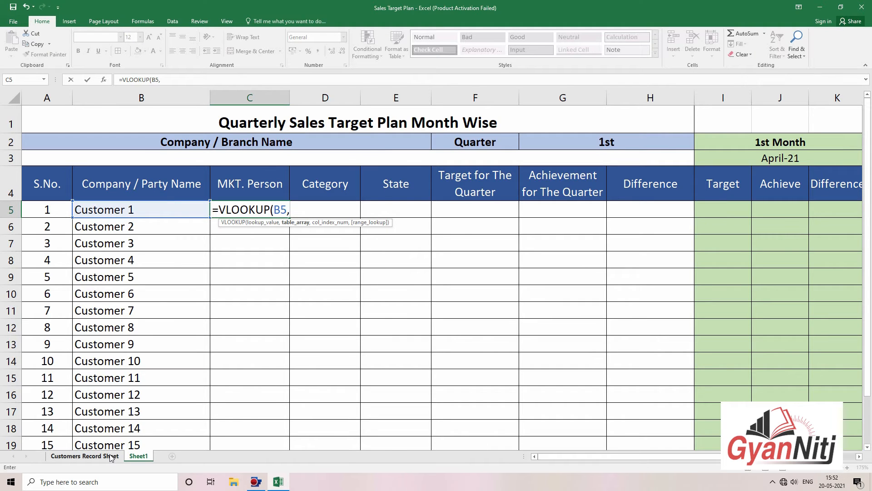
click(104, 456)
drag(97, 89, 448, 109)
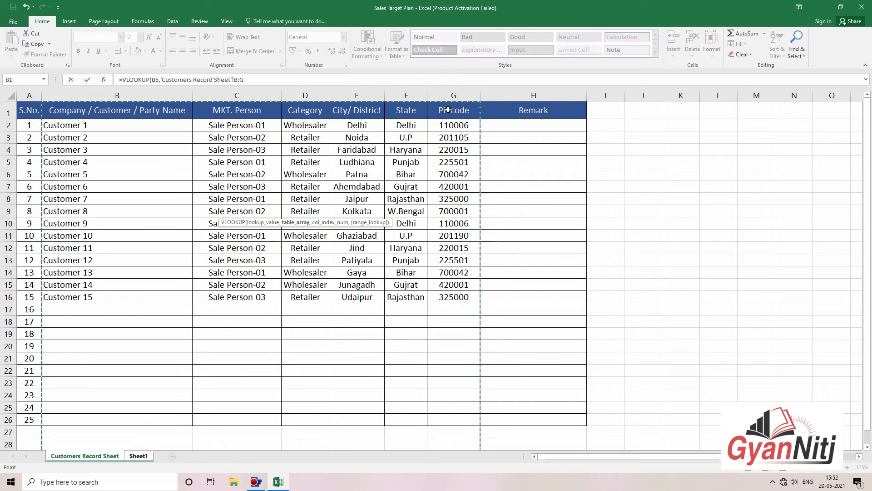
text(,)
click(292, 79)
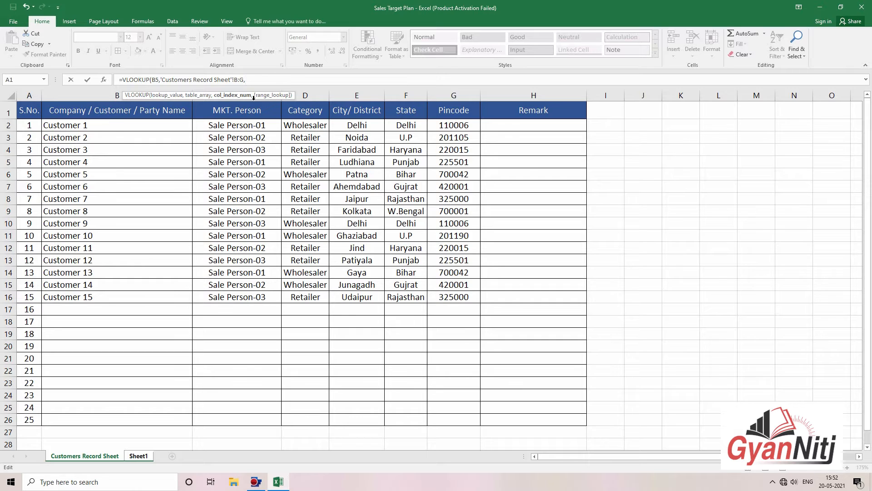
text(2,0)
key(Return)
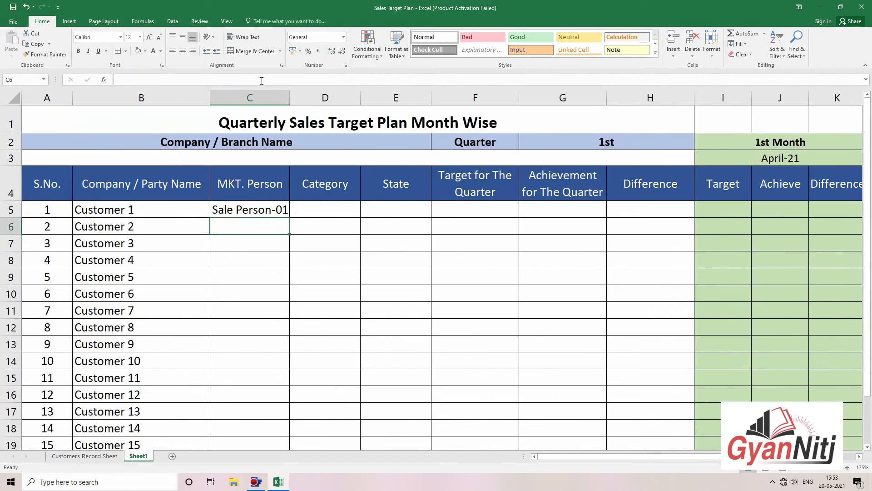
Step: Fill the C5 formula down to C19 and widen column C to fit the names
click(270, 210)
drag(289, 217, 292, 418)
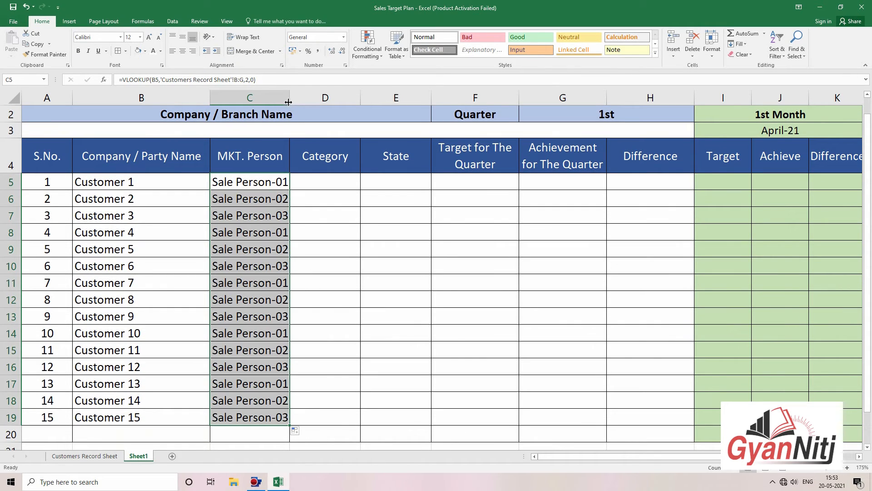
drag(288, 102, 298, 101)
Step: Copy the salesperson VLOOKUP formula text from C5's formula bar, leaving C5 unchanged
click(323, 266)
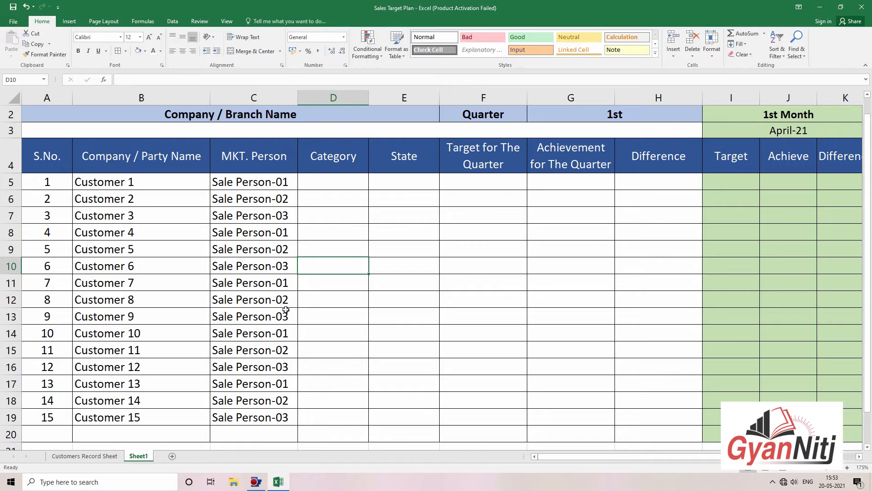
click(342, 180)
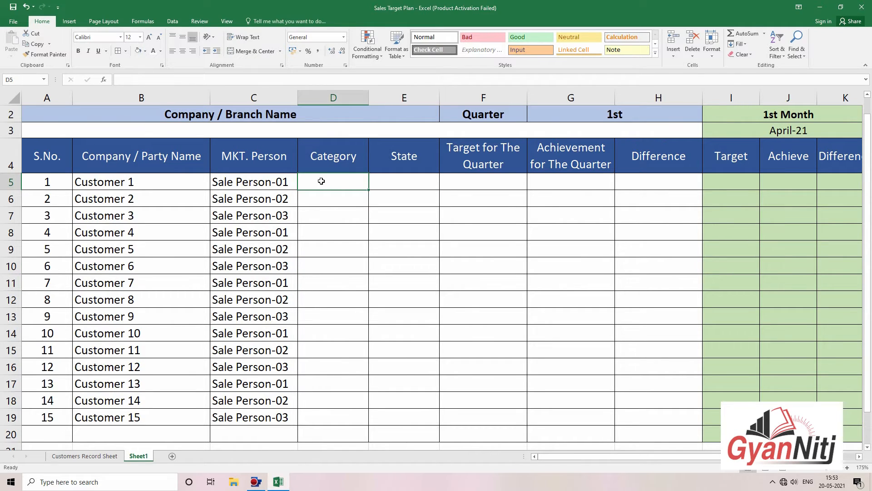
click(281, 183)
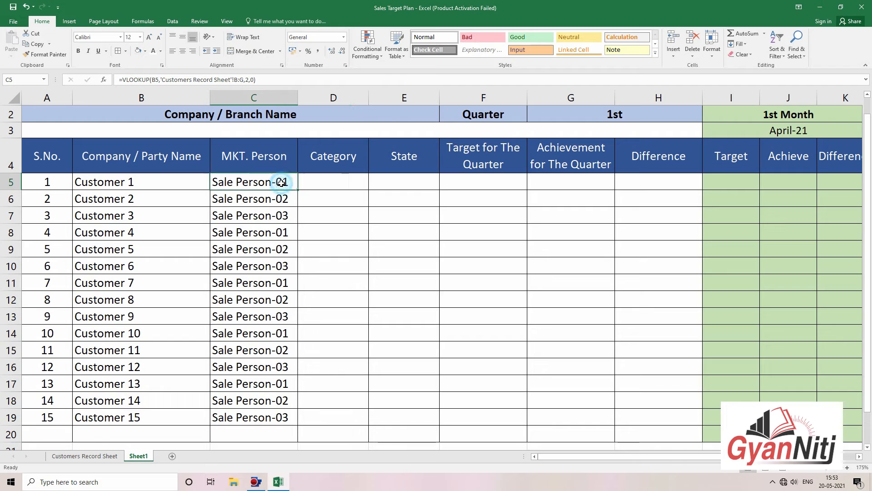
click(262, 81)
drag(261, 81, 214, 71)
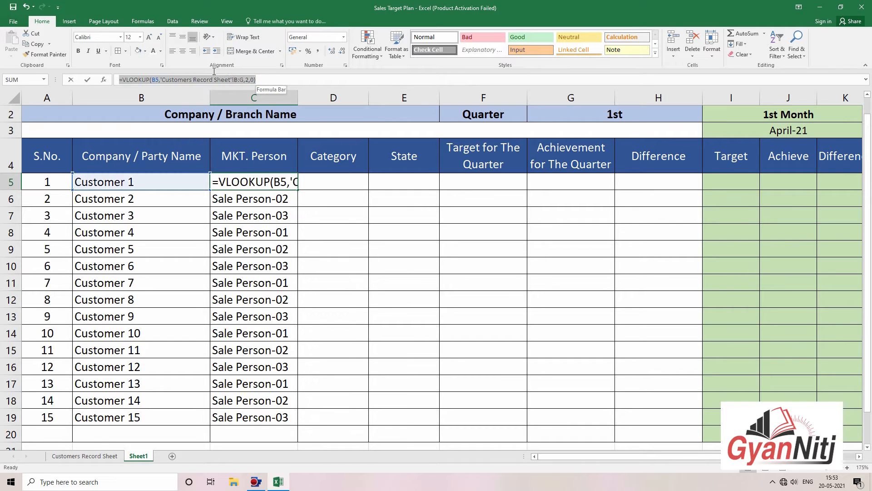
right_click(124, 80)
click(155, 91)
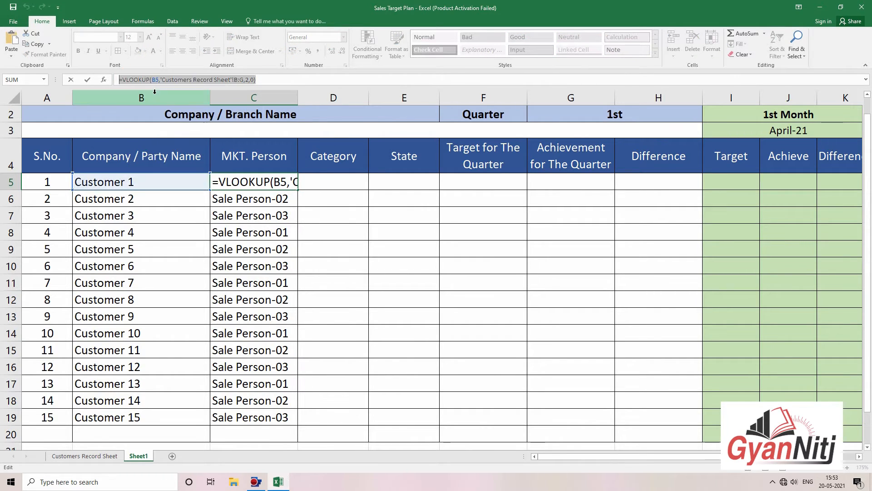
click(352, 181)
key(Escape)
Step: Paste the VLOOKUP into D5 with column index 3 so it returns Wholesaler
click(352, 180)
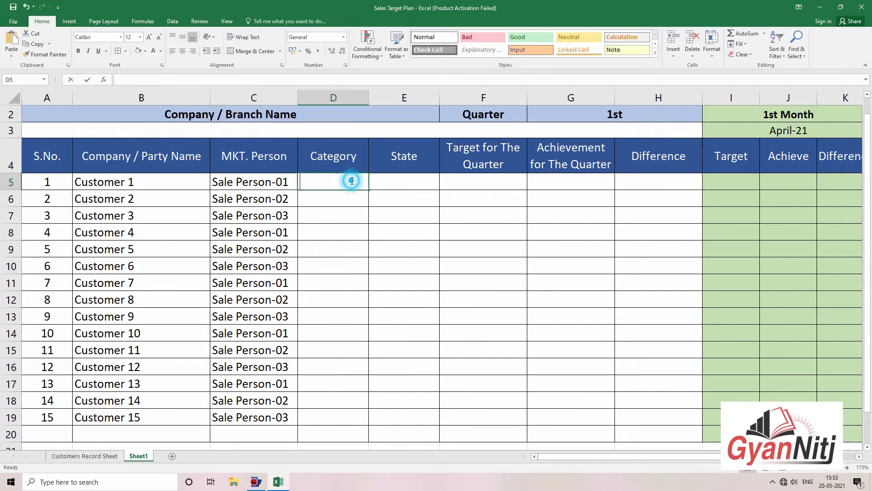
double_click(352, 181)
right_click(350, 179)
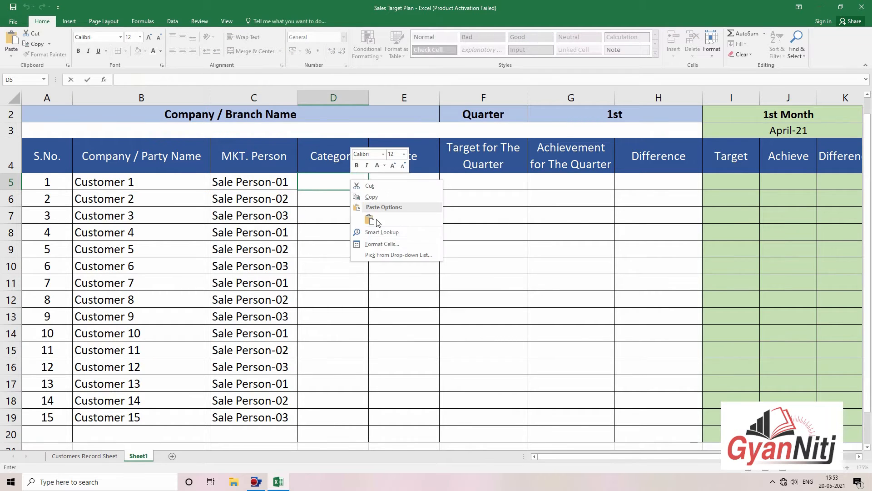
click(377, 219)
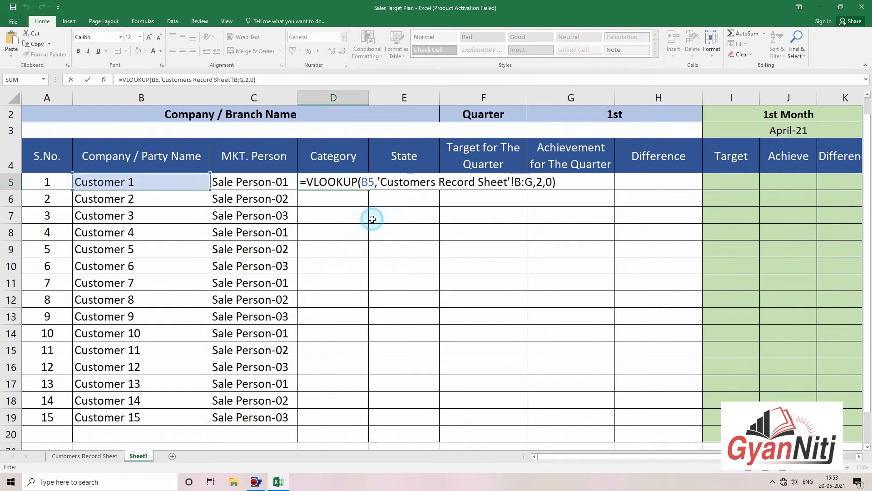
double_click(540, 183)
key(Return)
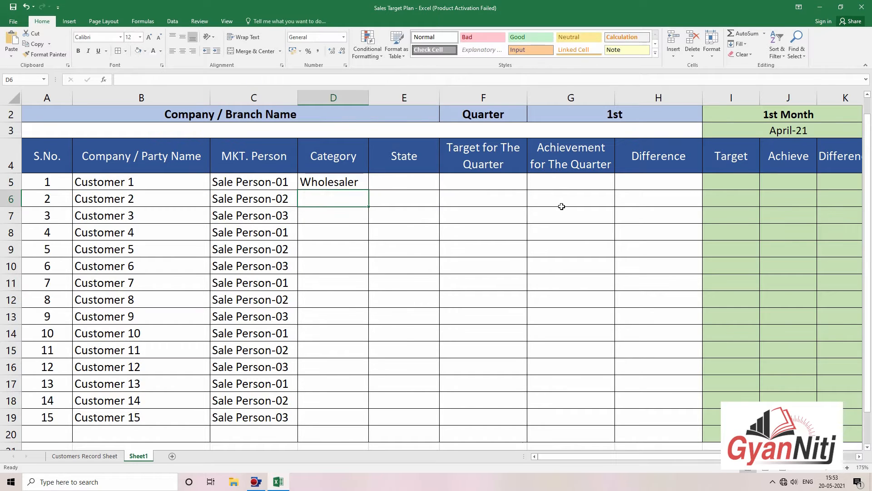
click(352, 180)
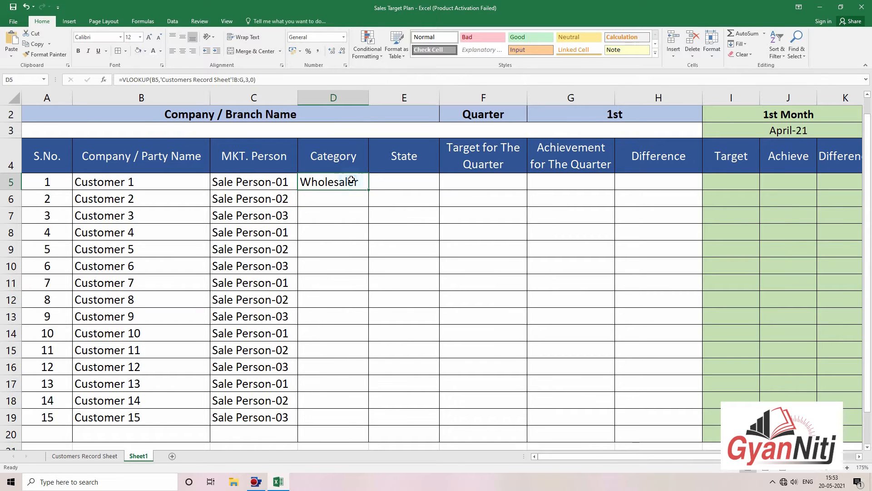
Step: Enter =VLOOKUP(B6,'Customers Record Sheet'!B:G,3,0) in D6, returning Retailer
click(326, 201)
text(=vlo)
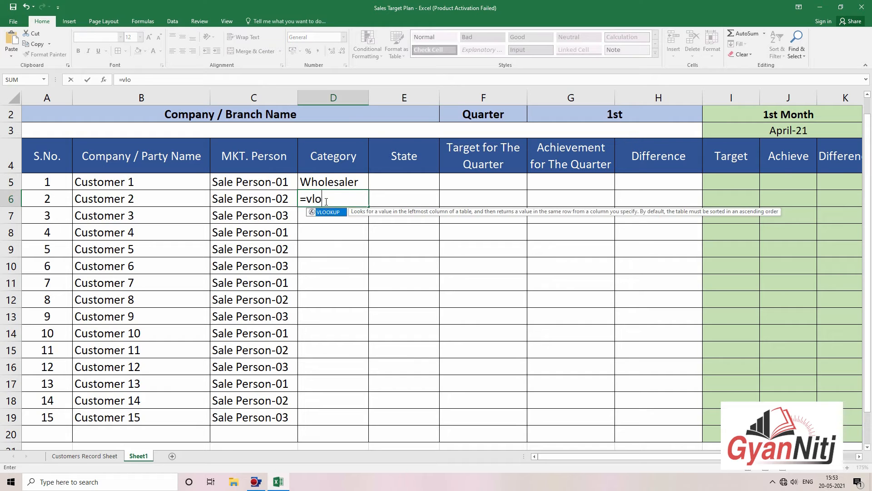
key(Tab)
click(194, 204)
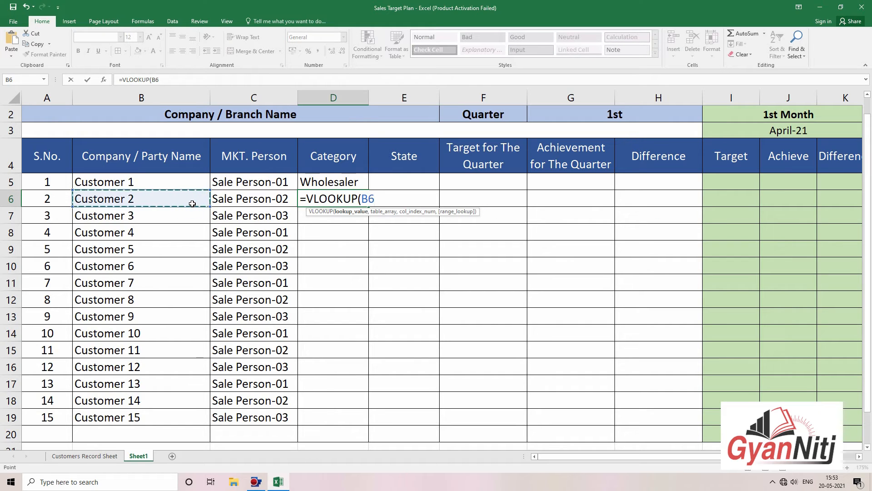
text(,)
click(85, 455)
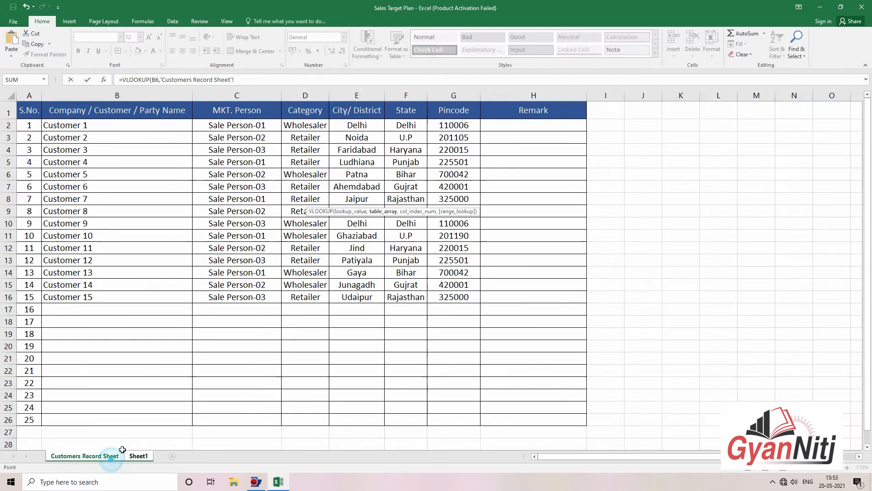
drag(80, 94, 454, 95)
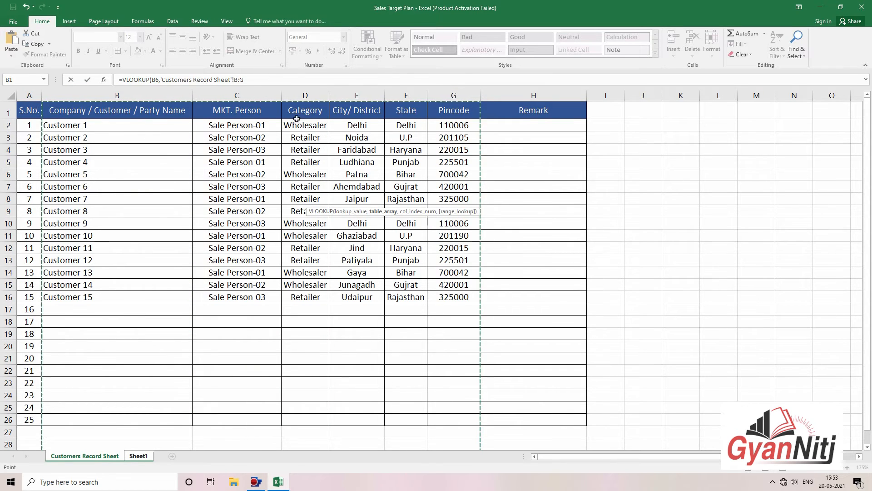
click(266, 80)
text(,)
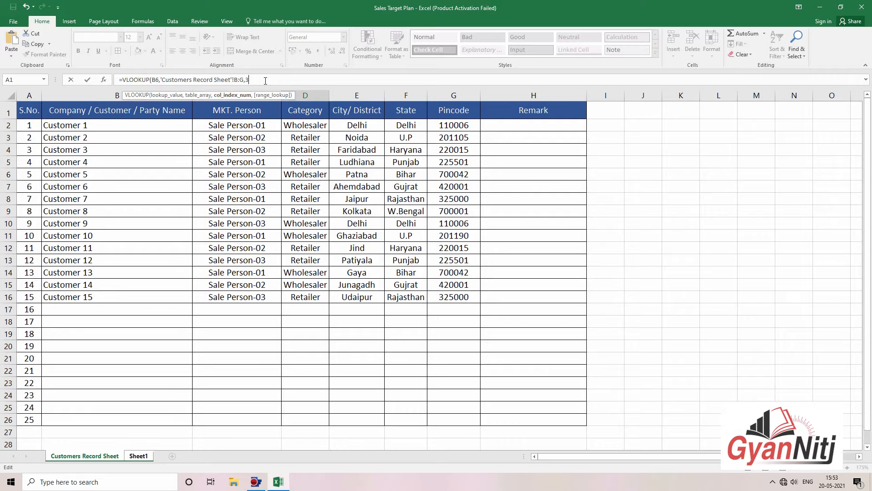
text(3,)
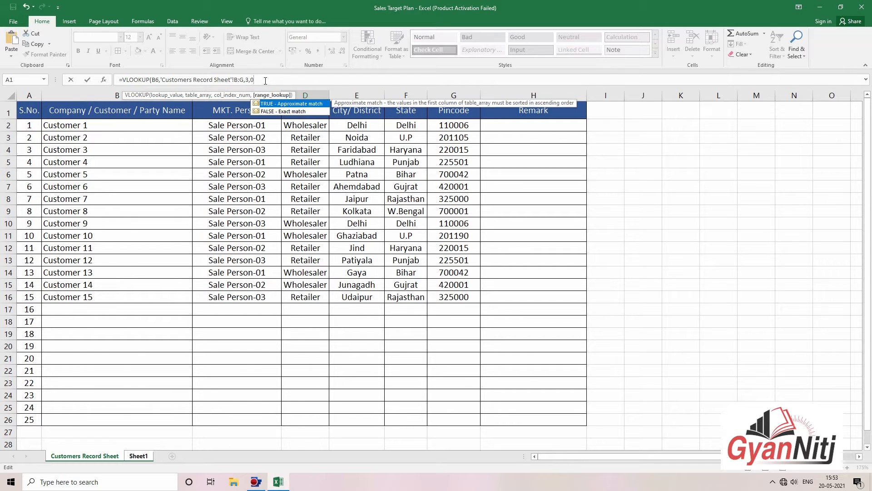
text(0)
key(Return)
Step: Fill D6's Category lookup down to D19
click(359, 202)
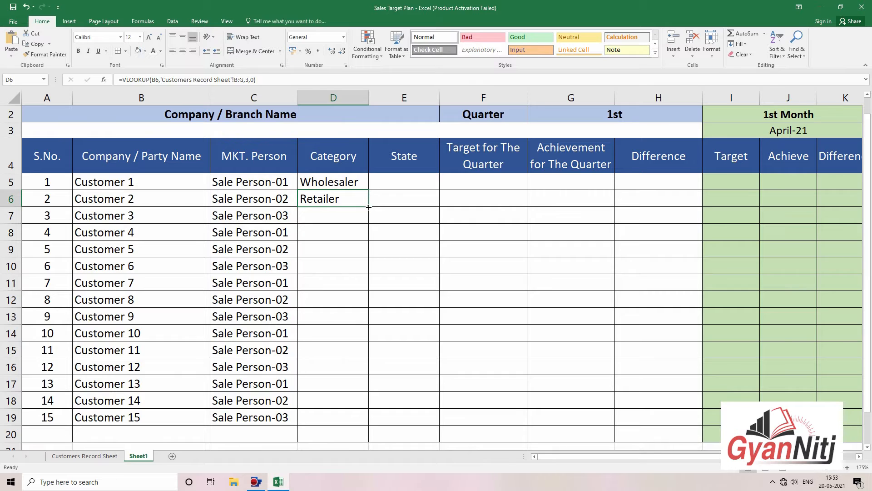
drag(369, 207, 369, 426)
click(427, 191)
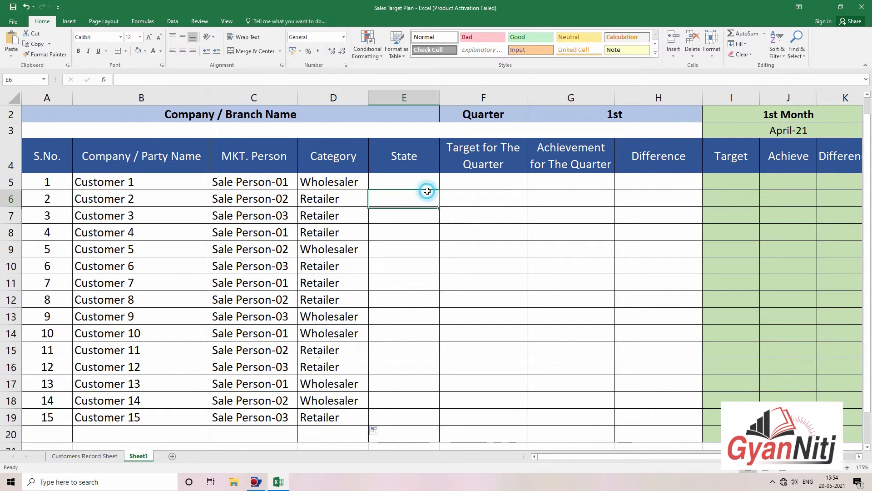
Step: Enter a VLOOKUP in E5 on B5 against 'Customers Record Sheet'!B:G, column 5, returning Delhi
click(420, 180)
text(=v)
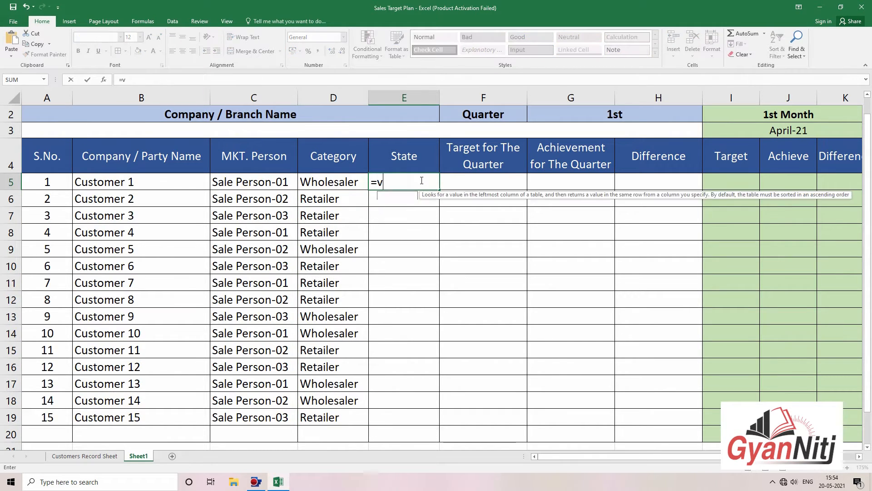
text(l)
key(Tab)
click(147, 176)
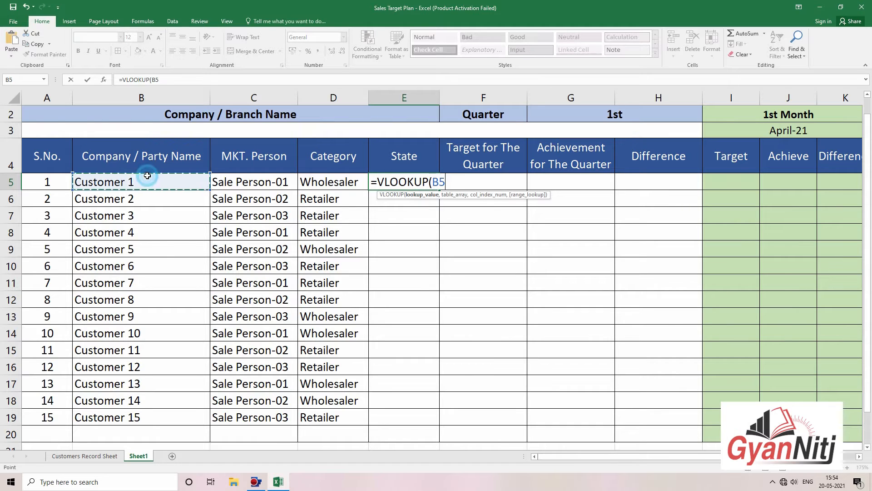
text(,)
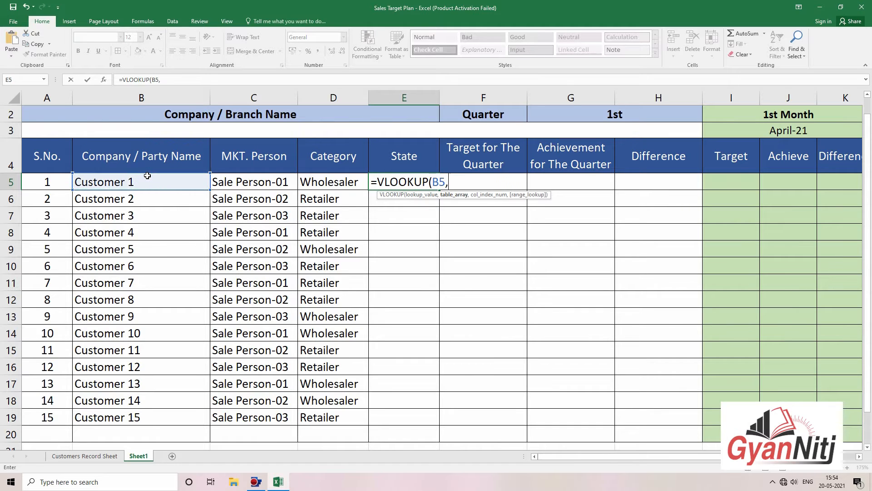
click(108, 456)
drag(77, 96, 433, 90)
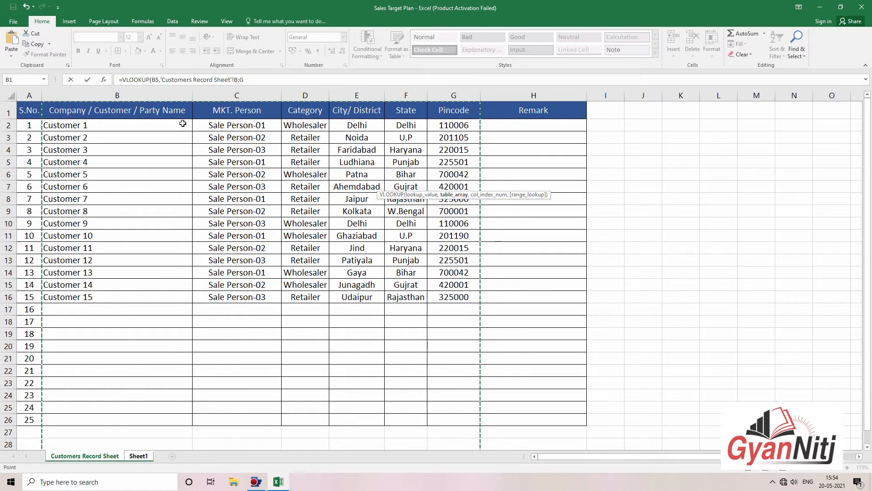
text(,)
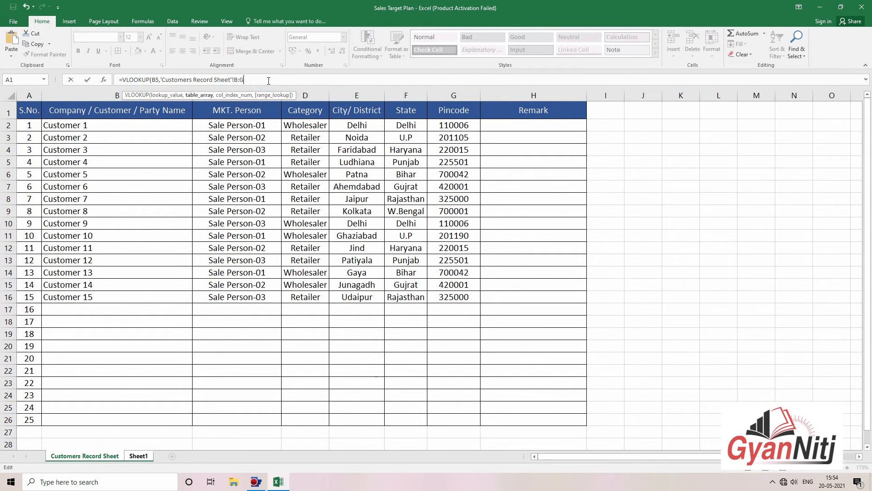
text(5))
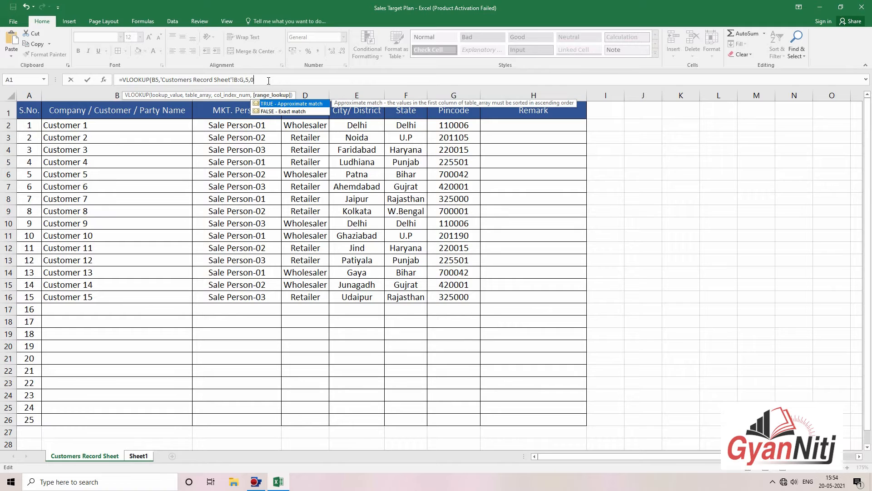
key(Return)
Step: Fill E5's State lookup down to E19 and check the filled column
click(431, 186)
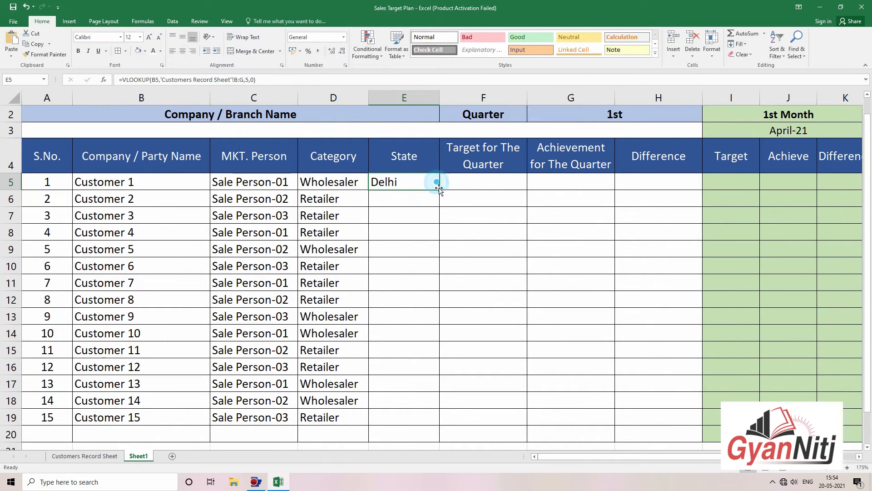
drag(439, 190, 449, 422)
click(474, 306)
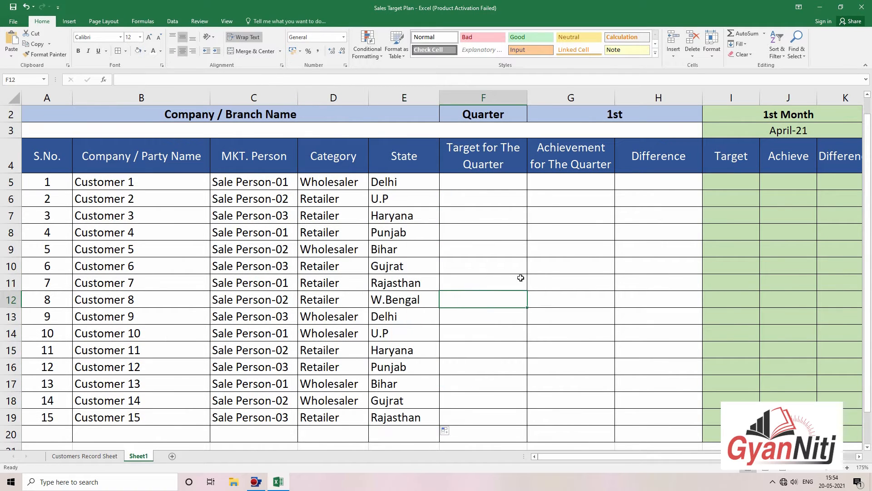
scroll(472, 253, down, 1)
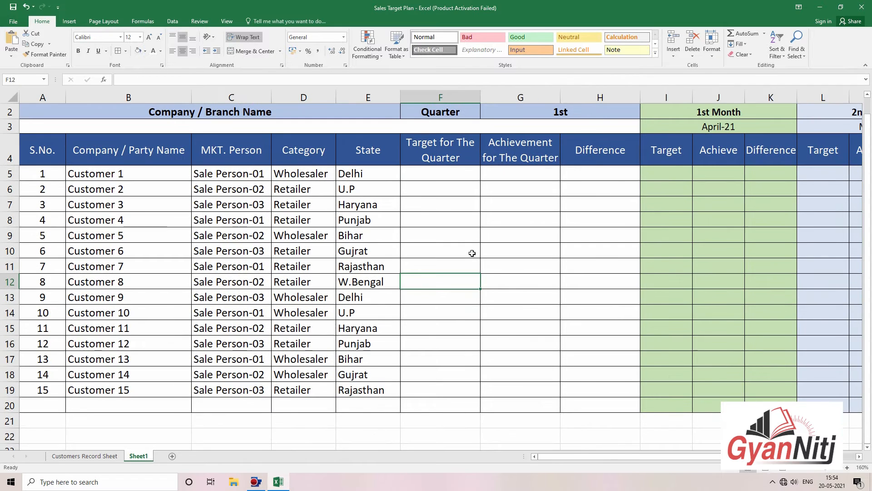
scroll(472, 253, down, 1)
click(475, 228)
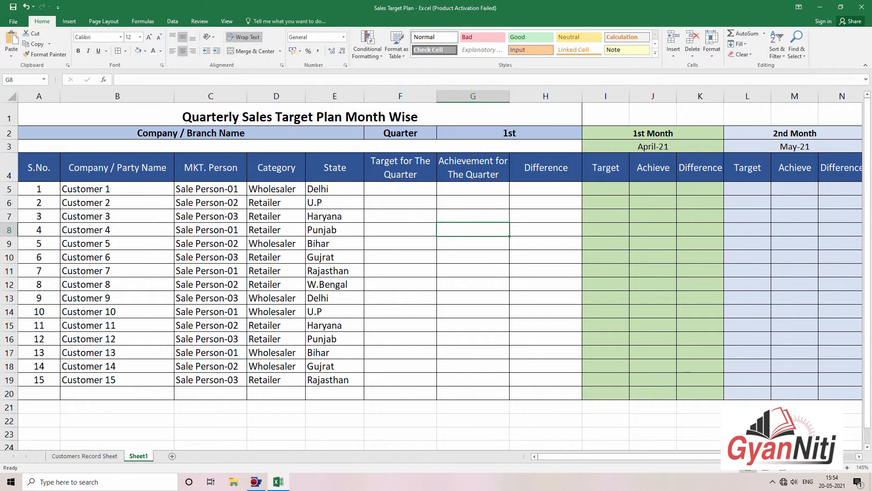
Step: Copy row 20's formatting onto rows 21 and 22 with Format Painter
click(6, 392)
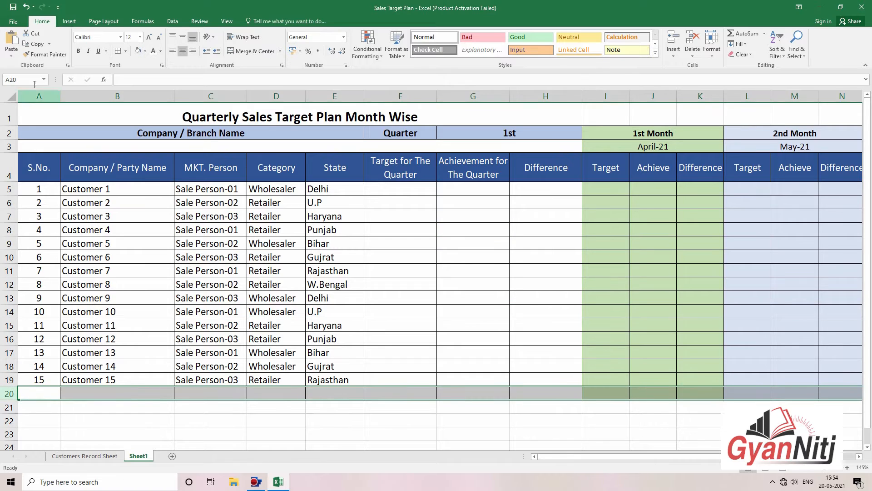
click(45, 55)
mouse_move(9, 394)
mouse_down()
mouse_move(9, 431)
mouse_move(9, 420)
mouse_up()
click(199, 417)
click(259, 414)
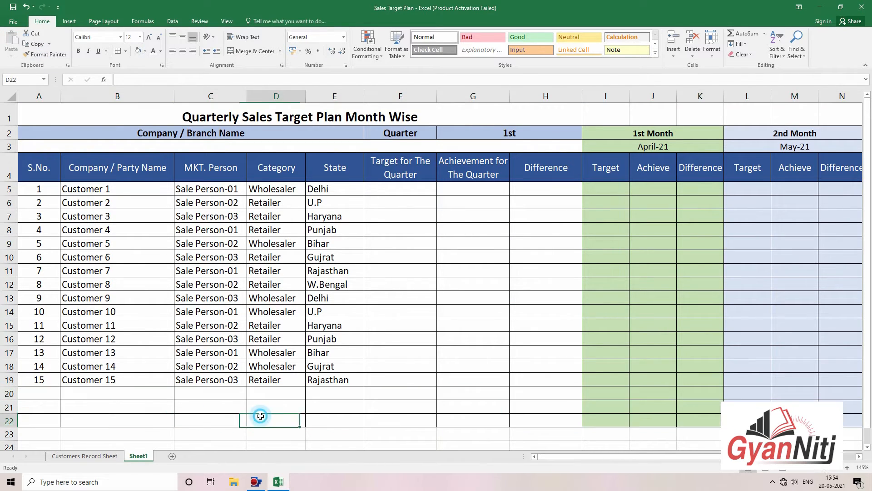
click(29, 432)
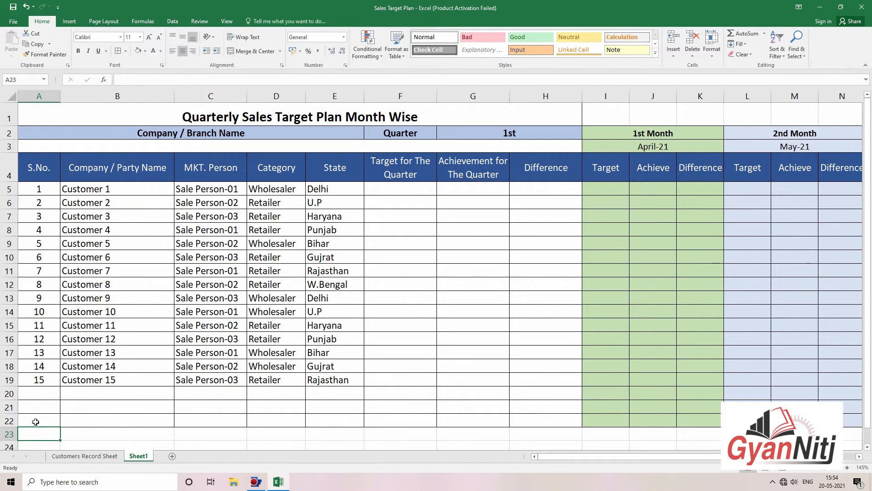
Step: Enter the label 'Total' in cell A22
click(36, 421)
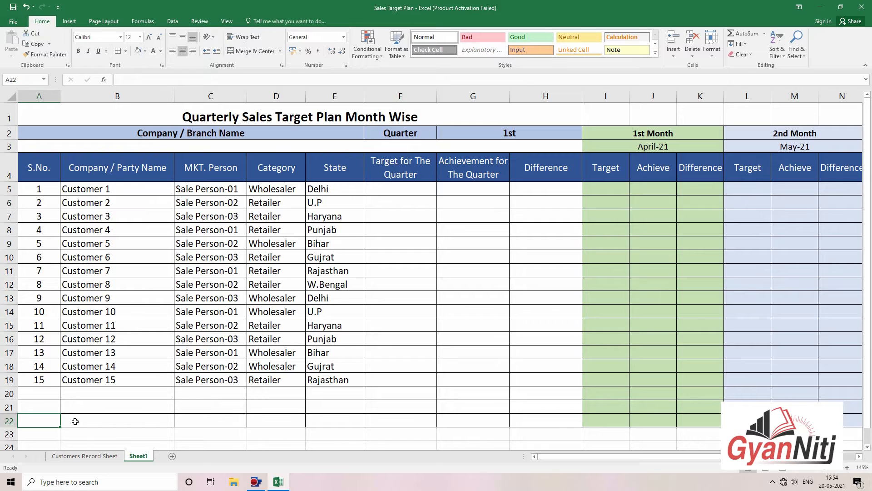
text(Total)
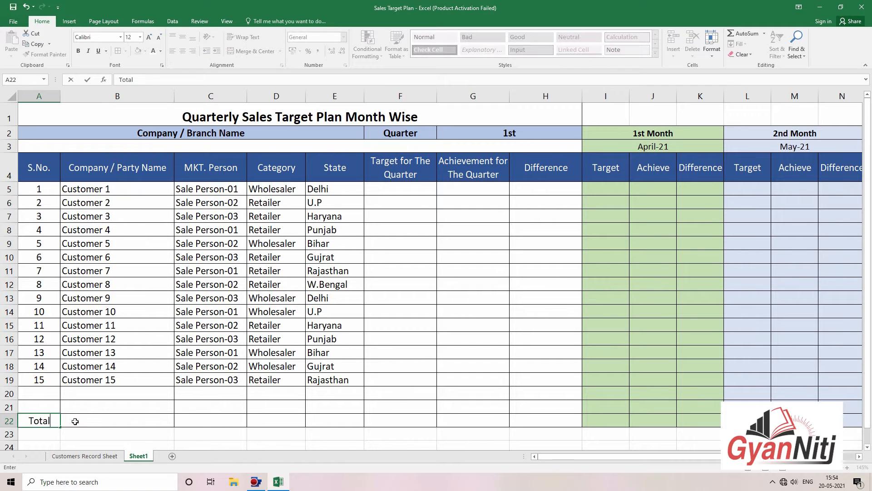
click(75, 421)
Step: Fill the Total row dark green, merge A22:E22, and left-align the Total label
drag(27, 421, 544, 421)
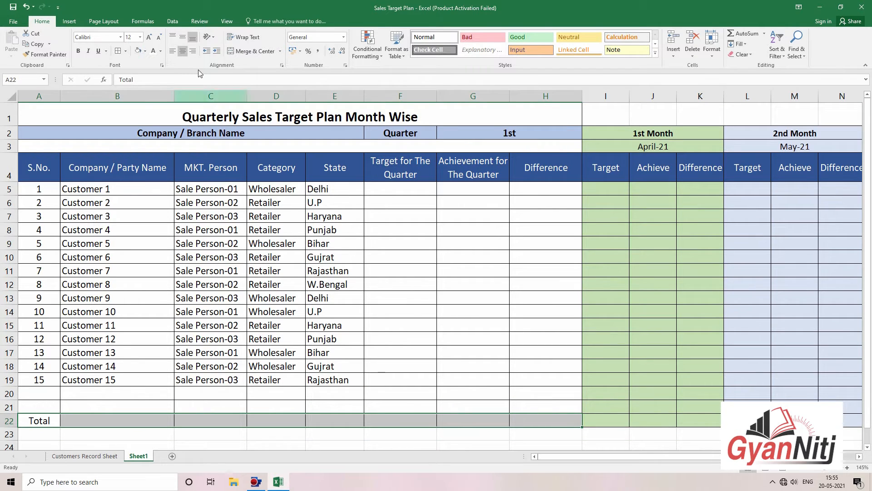
click(145, 51)
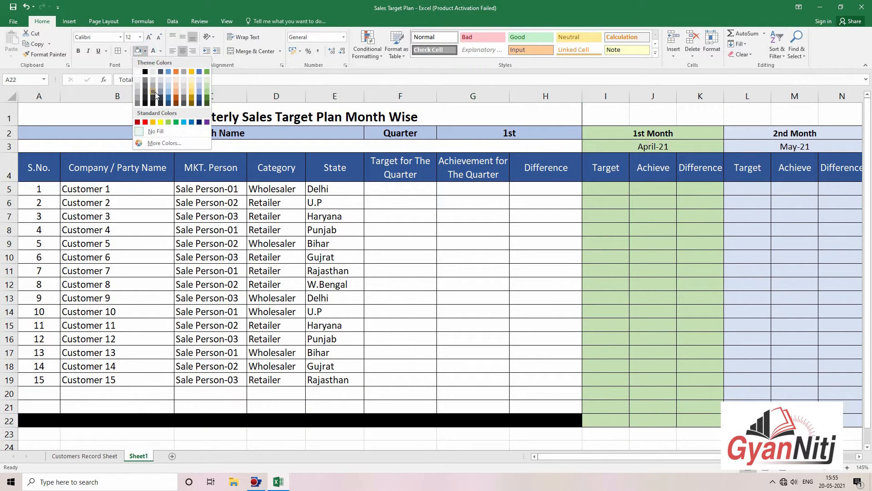
click(207, 95)
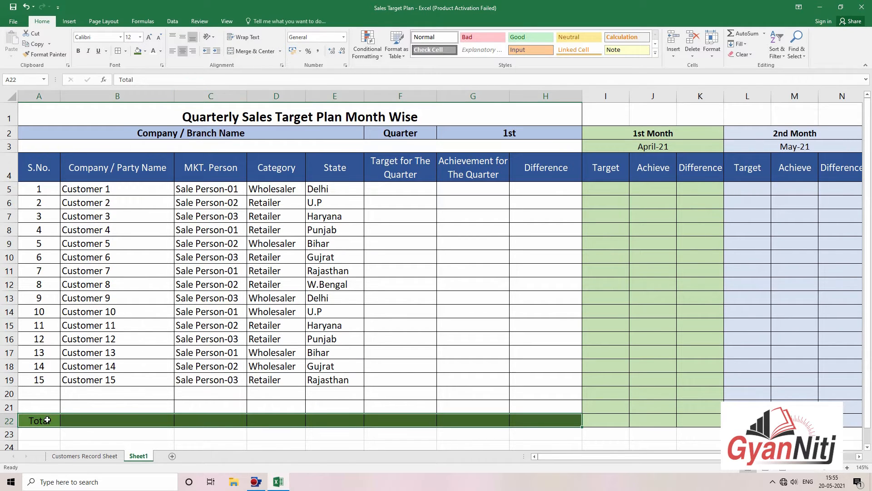
drag(47, 420, 336, 416)
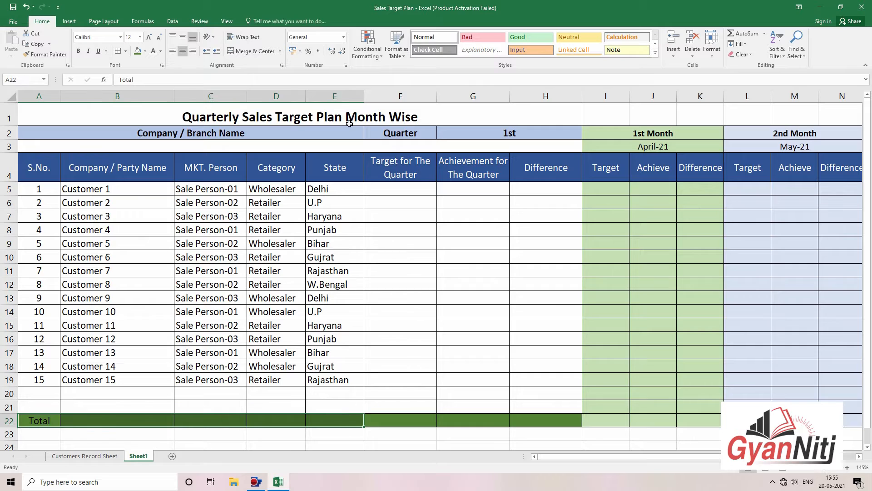
click(253, 51)
click(173, 51)
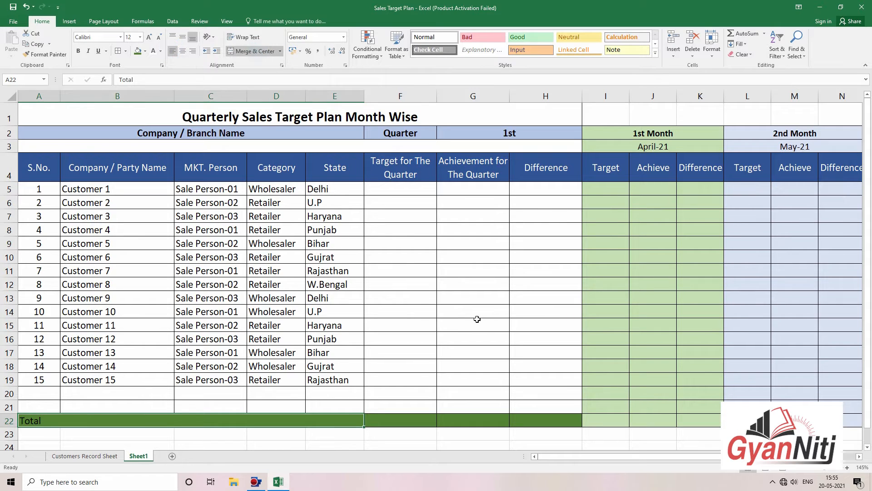
click(477, 319)
Step: Recolour the Total row A22:H22 with a grey fill
click(309, 422)
click(415, 380)
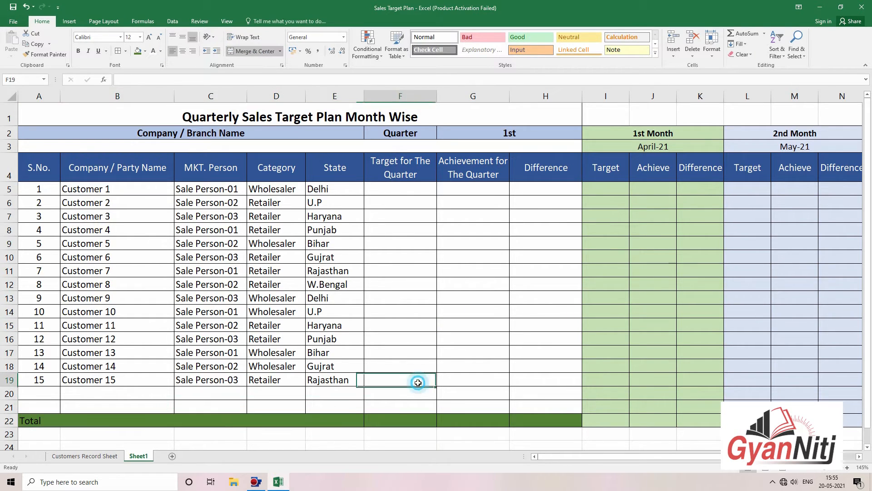
click(214, 418)
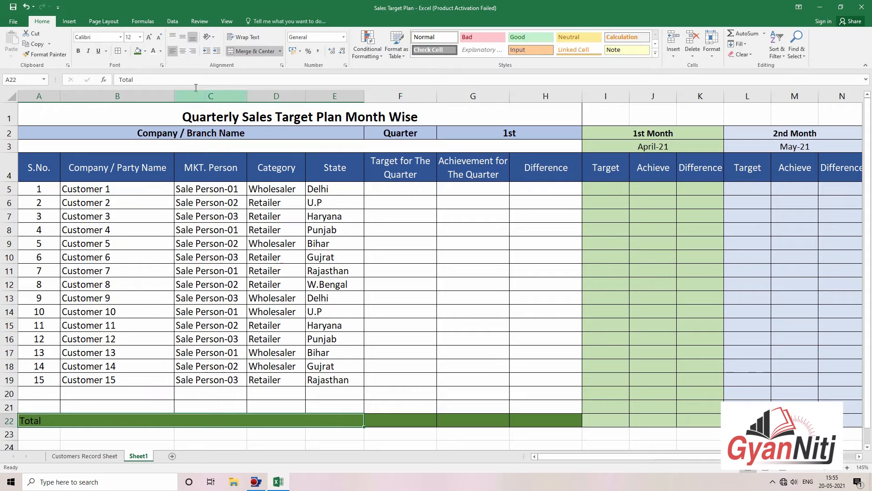
shift+click(555, 423)
click(145, 51)
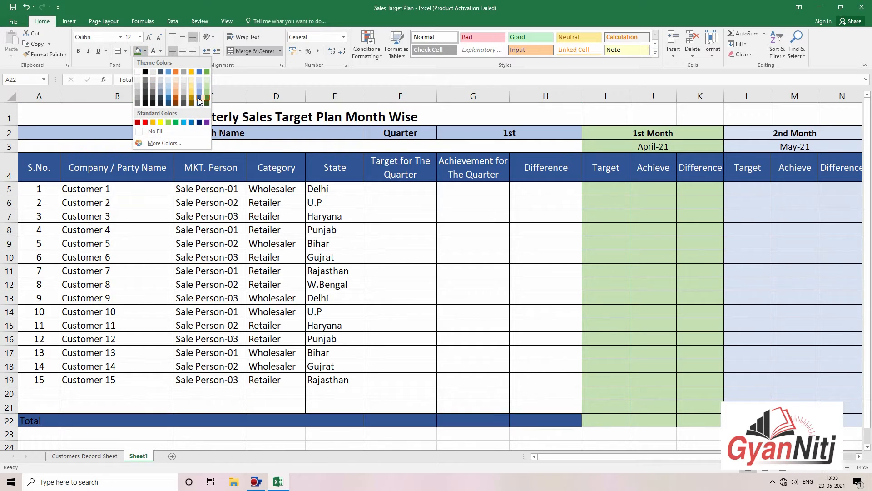
click(154, 88)
Step: Centre the MKT. Person, Category and State columns
click(604, 324)
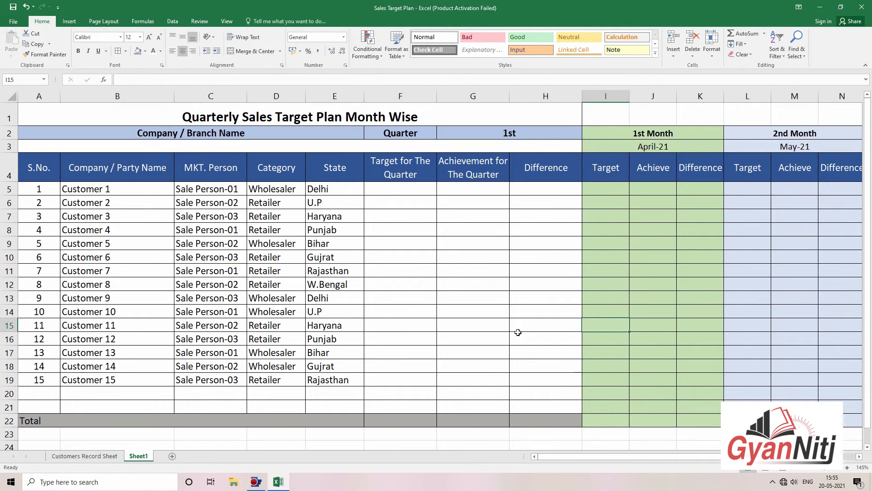
click(512, 235)
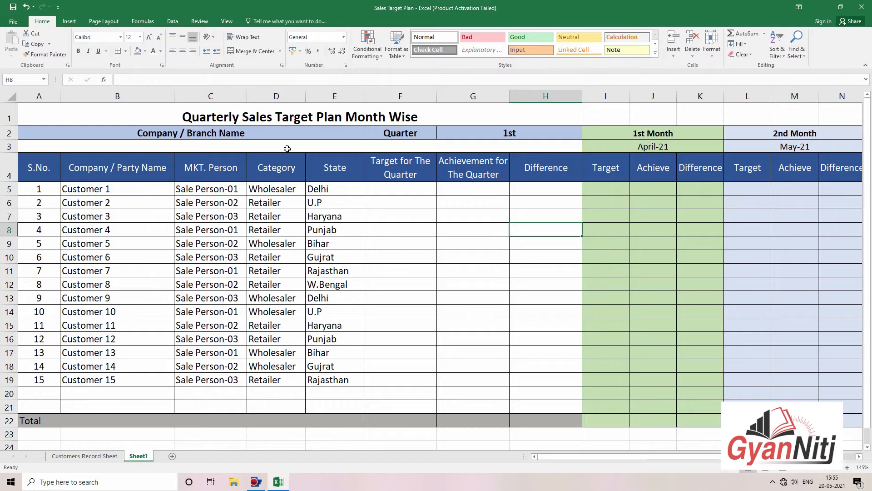
drag(277, 95, 335, 96)
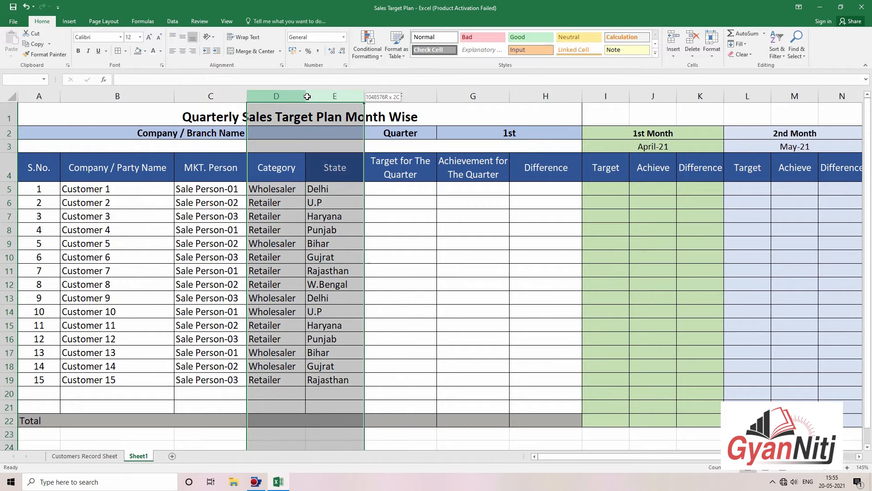
click(185, 54)
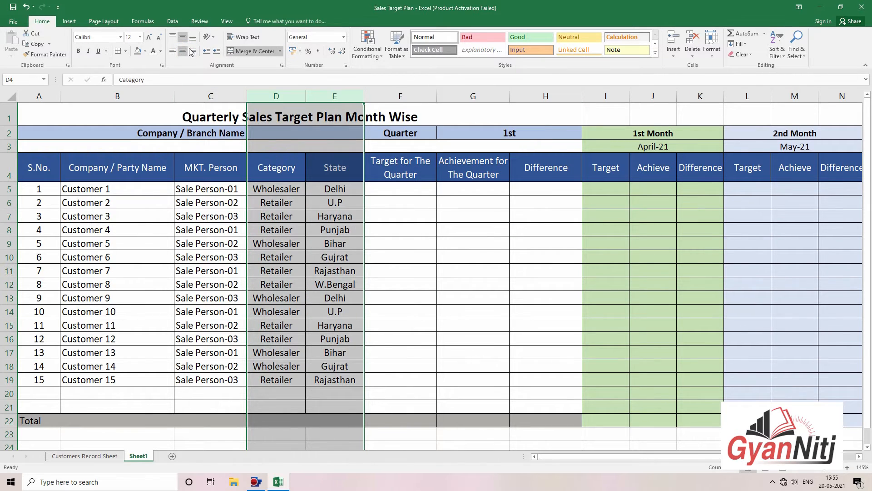
click(202, 96)
click(184, 51)
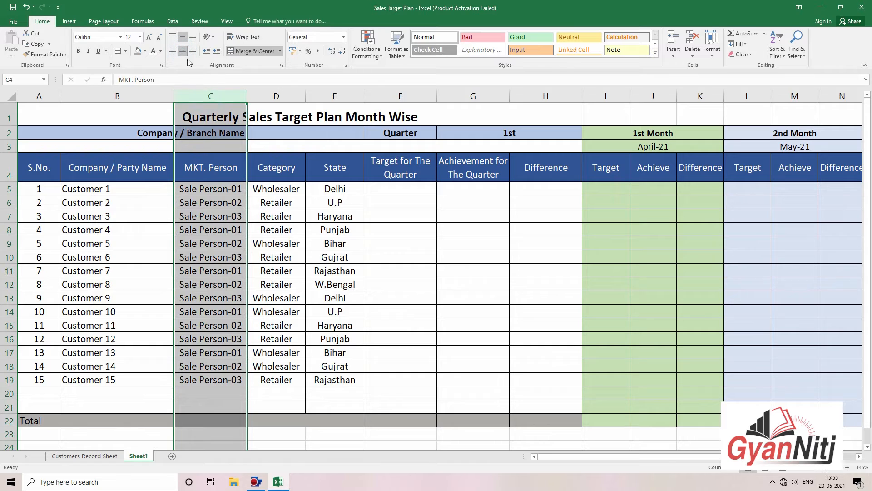
click(432, 273)
Step: Apply All Borders to the customer block A4:E22
click(403, 190)
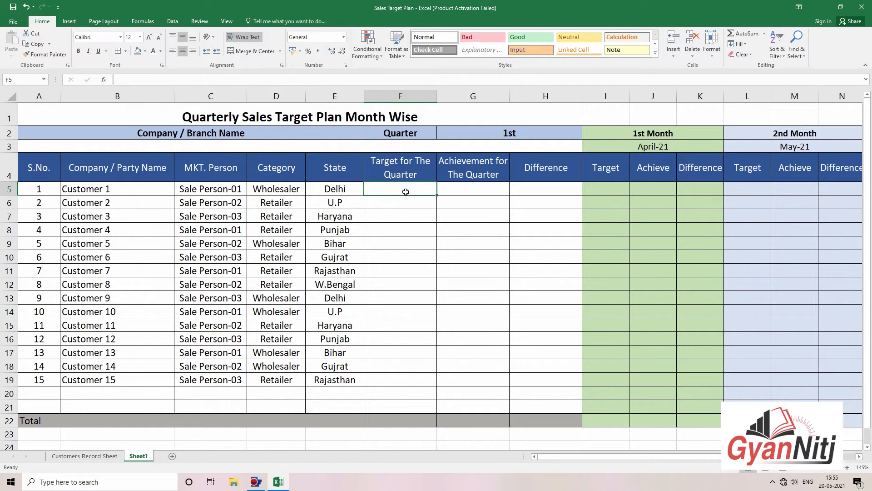
drag(43, 164, 333, 418)
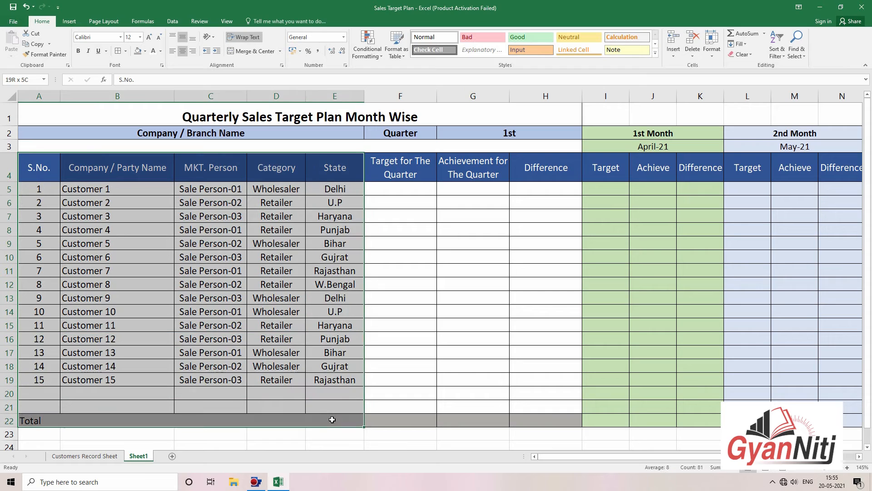
click(125, 51)
click(136, 144)
click(568, 273)
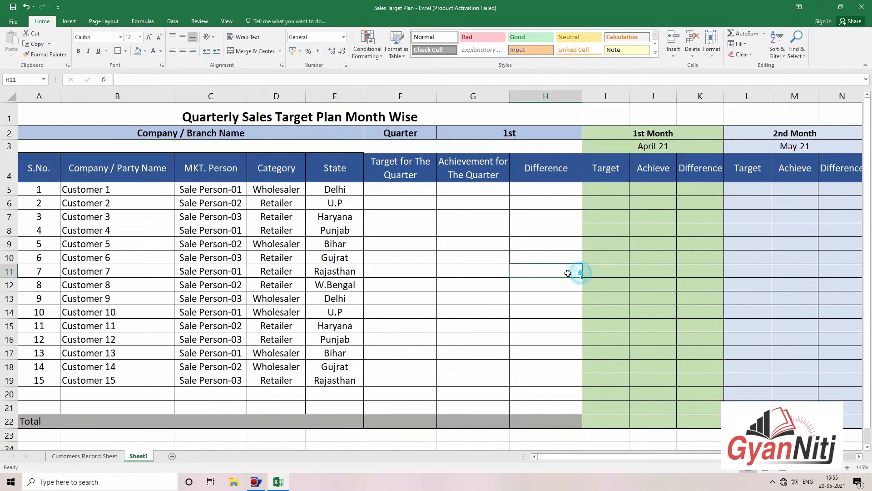
Step: Apply borders to the quarter columns F4:H22
drag(418, 159, 542, 413)
click(118, 51)
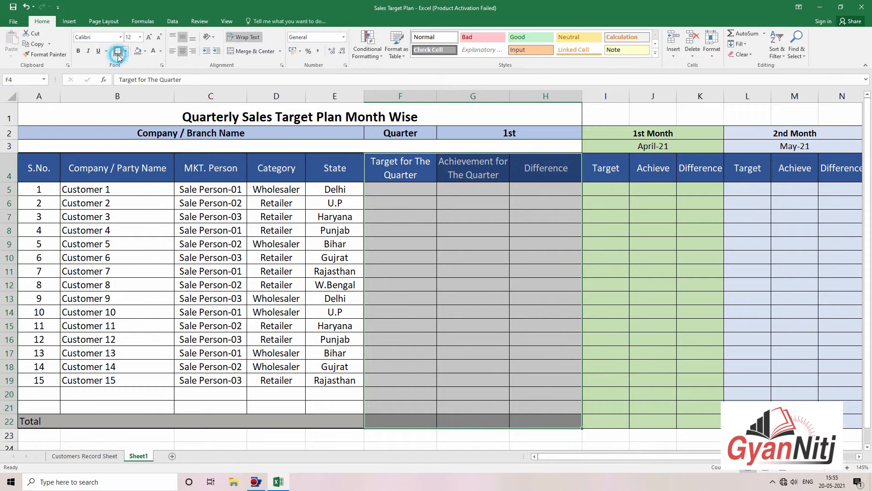
click(585, 232)
click(684, 257)
click(407, 193)
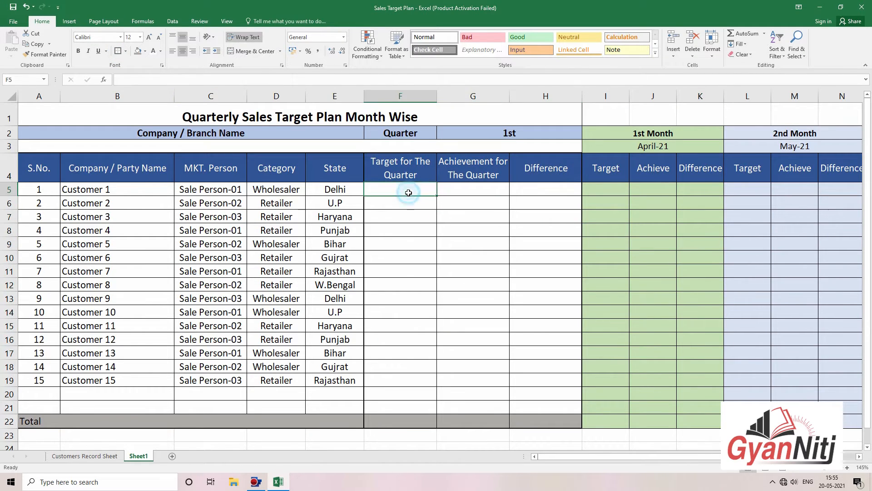
click(615, 230)
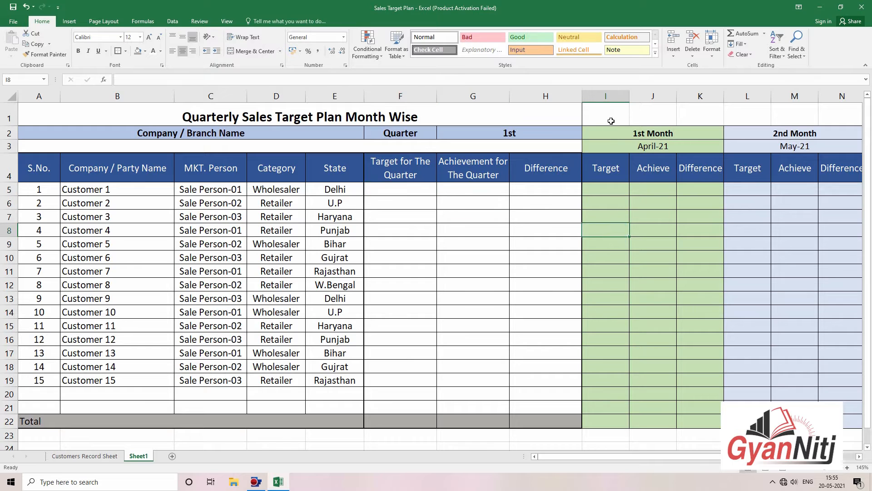
Step: Border the 1st Month block down to the Total row
drag(609, 133, 680, 425)
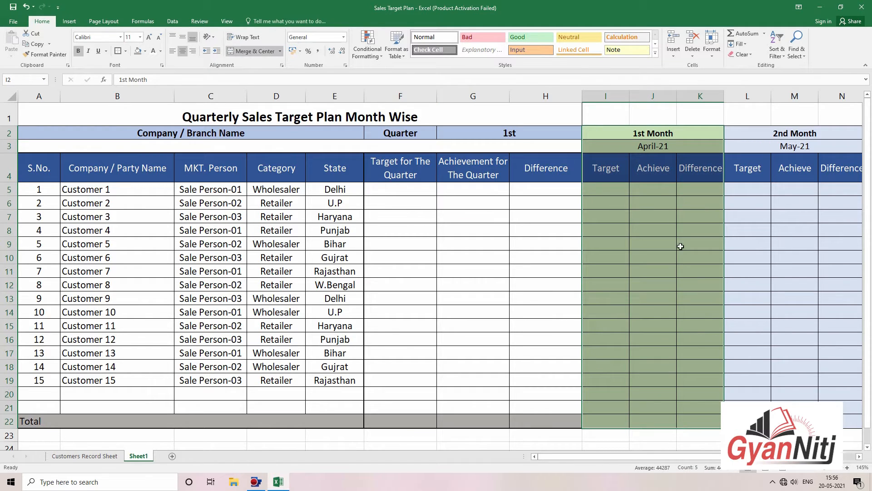
drag(608, 115, 635, 256)
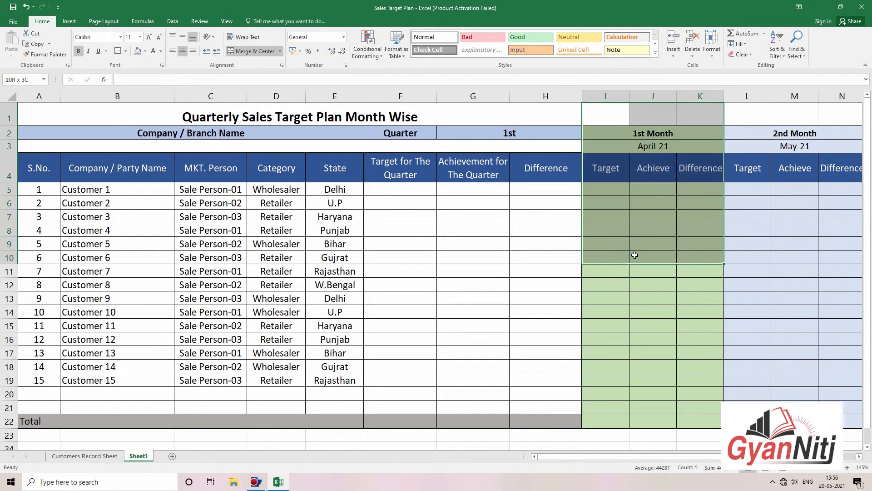
drag(619, 134, 680, 421)
click(119, 51)
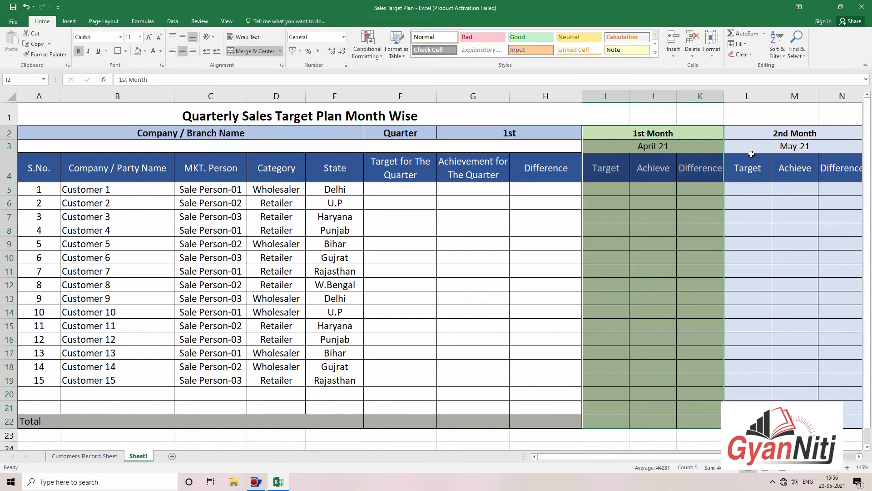
Step: Border the 3rd Month block O2:Q22
drag(752, 153, 807, 422)
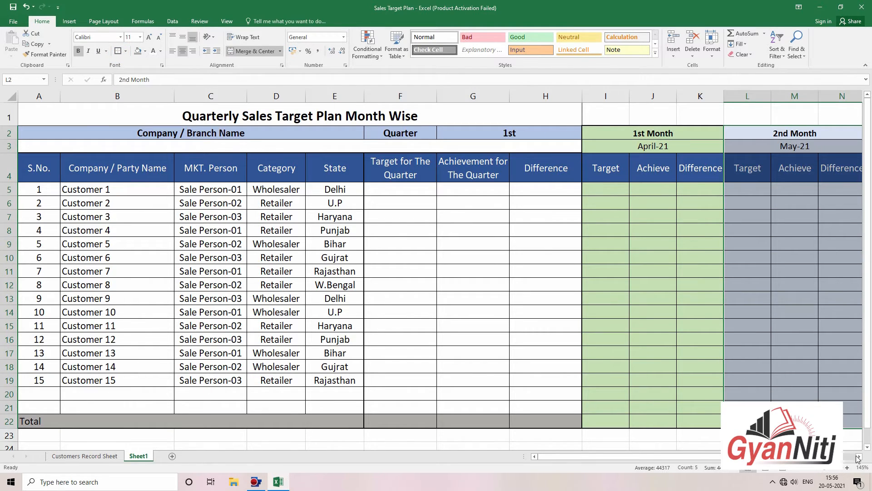
scroll(858, 458, right, 4)
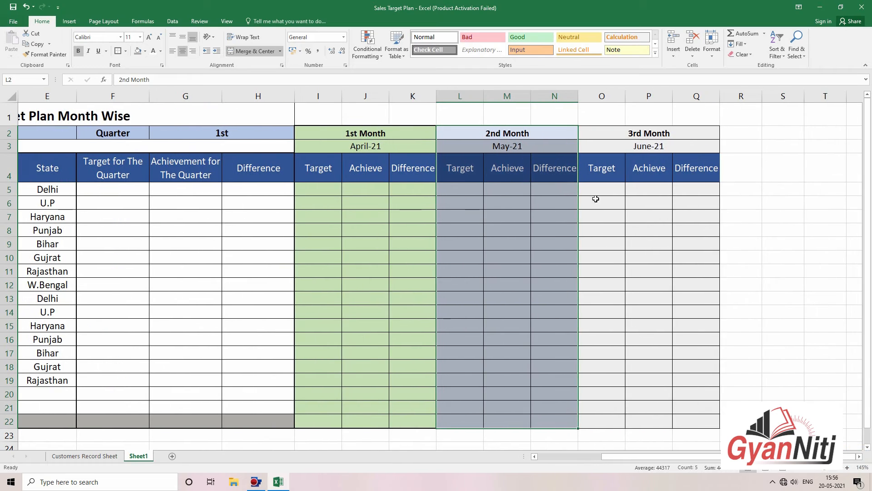
drag(600, 133, 671, 416)
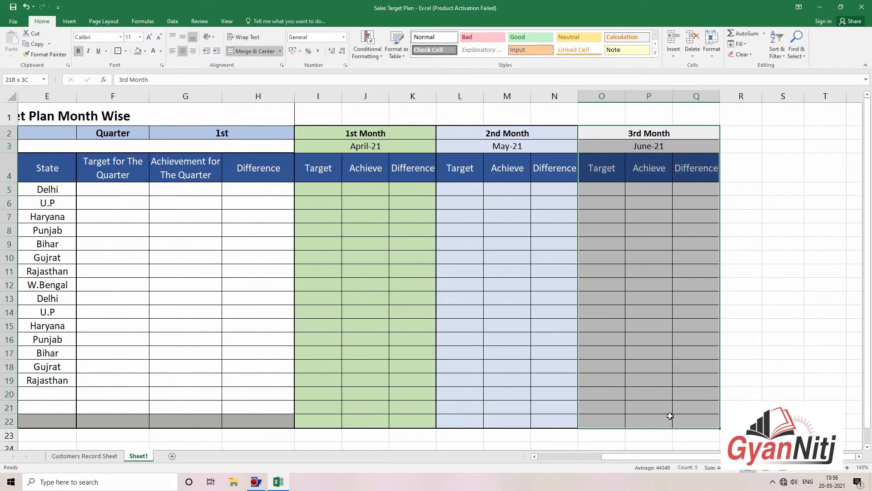
click(121, 55)
Step: Apply All Borders across the whole Total row A22:Q22
click(696, 292)
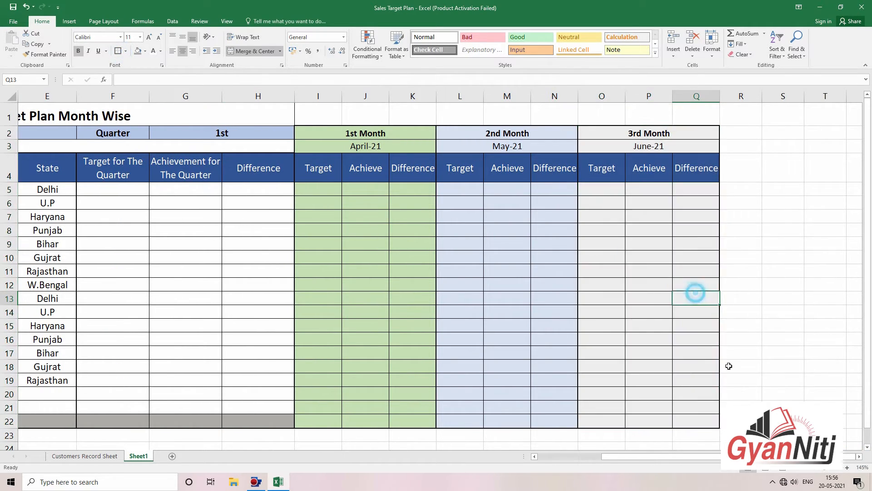
drag(689, 415, 10, 420)
click(120, 55)
drag(597, 457, 695, 441)
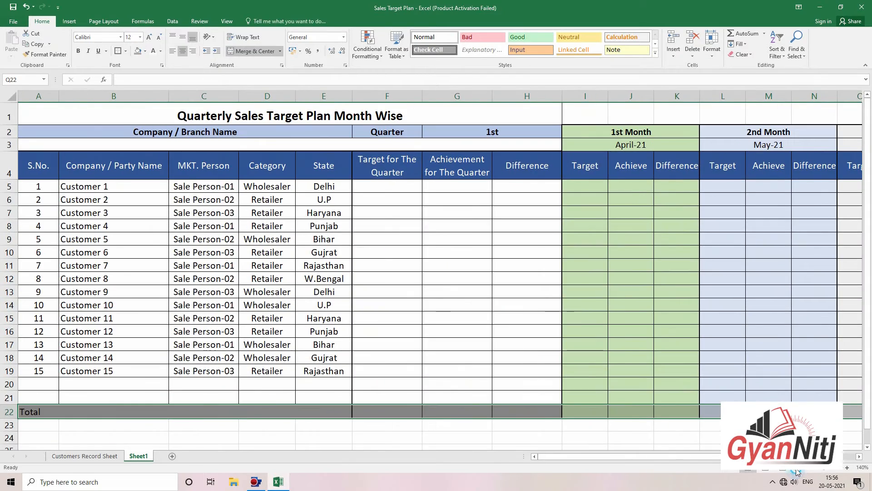
Step: Freeze panes at I5 so the header rows and columns A–H stay fixed
click(799, 471)
click(714, 389)
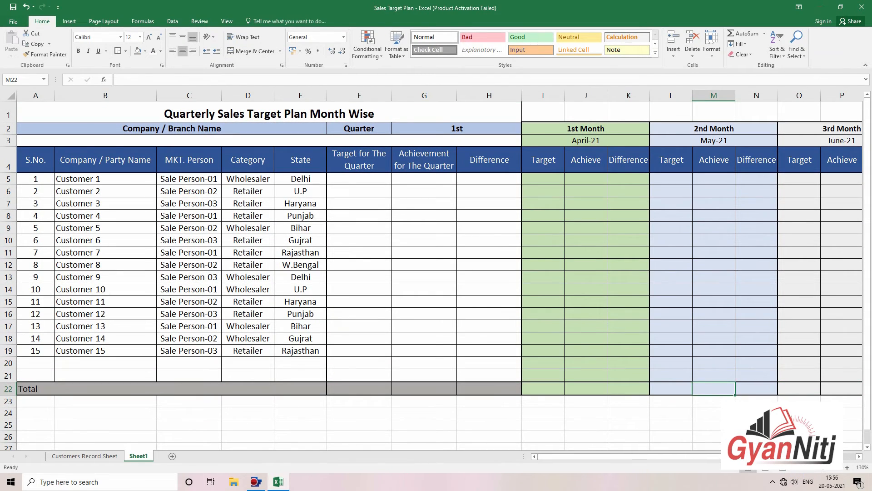
click(799, 471)
click(729, 377)
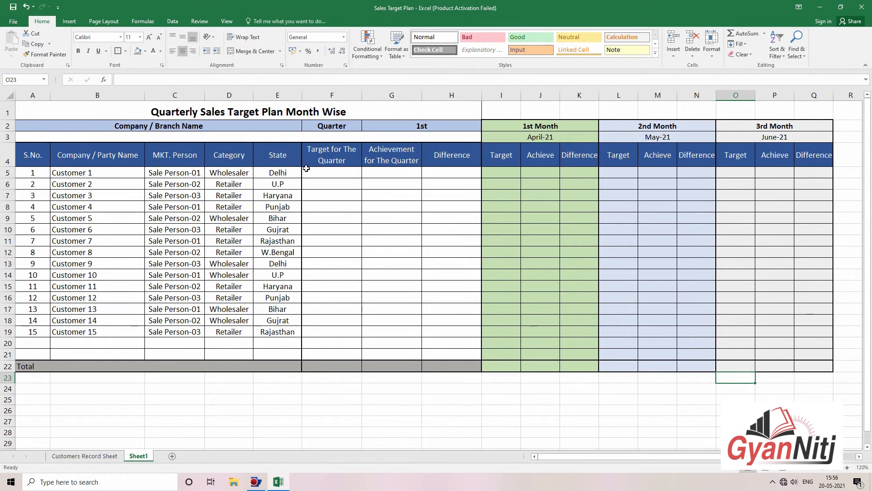
click(308, 169)
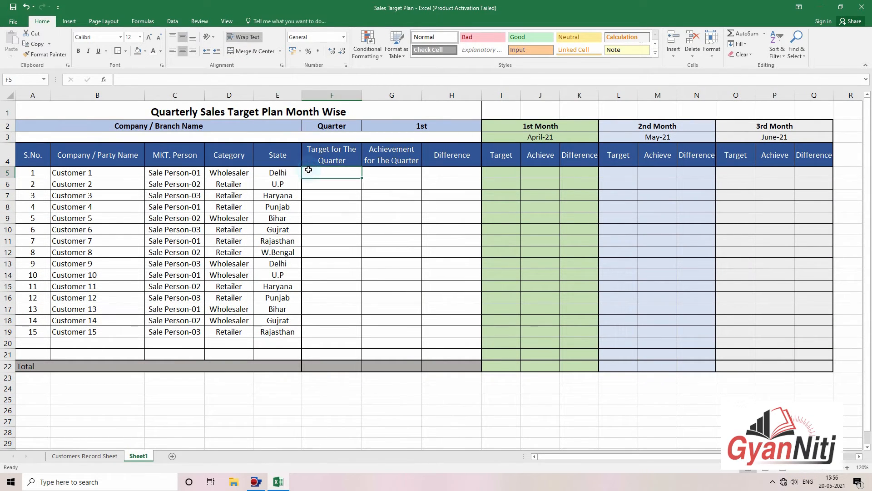
click(334, 170)
click(486, 172)
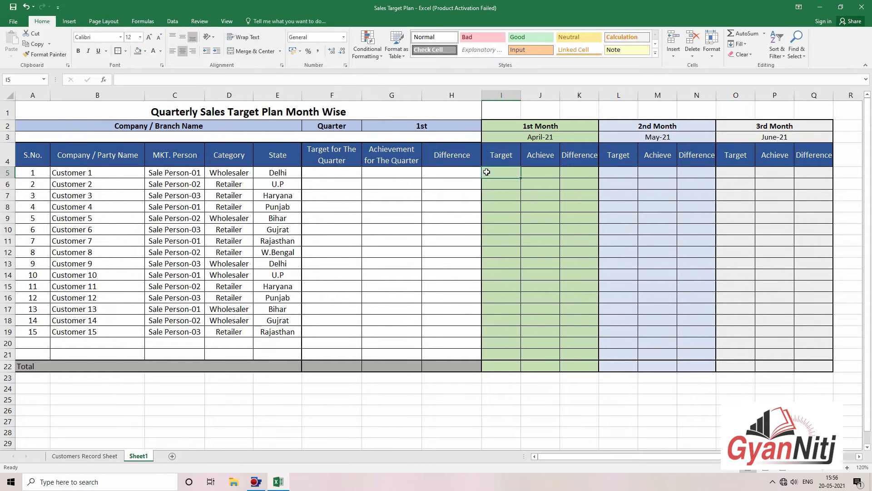
click(227, 22)
click(293, 55)
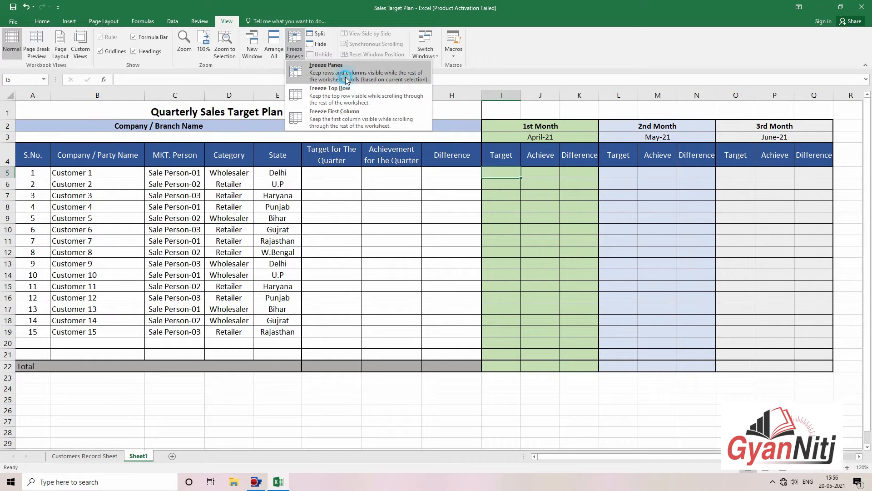
click(347, 80)
Step: Check the frozen columns by moving along row 5, then zoom back in
key(Right)
key(Right)
key(Right)
key(Right)
key(Right)
key(Right)
key(Right)
key(Right)
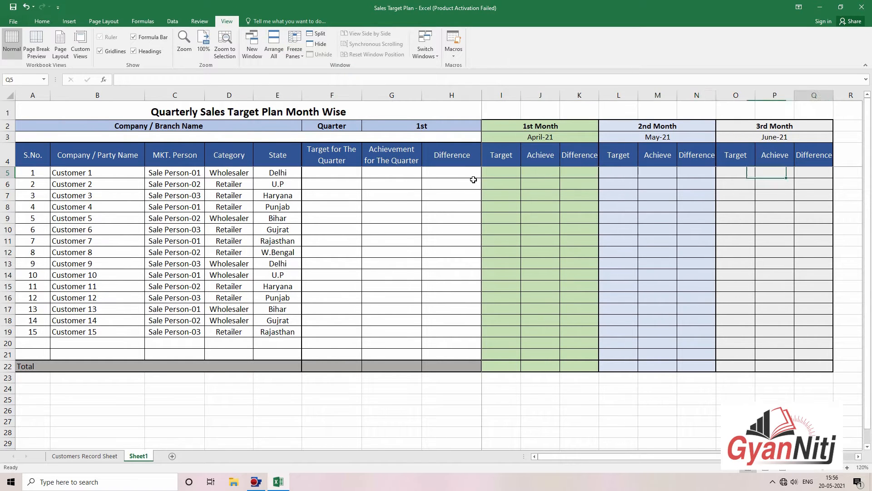
key(Right)
key(Right)
key(Right)
key(Right)
key(Right)
key(Right)
key(Right)
key(Right)
key(Right)
key(Right)
key(Right)
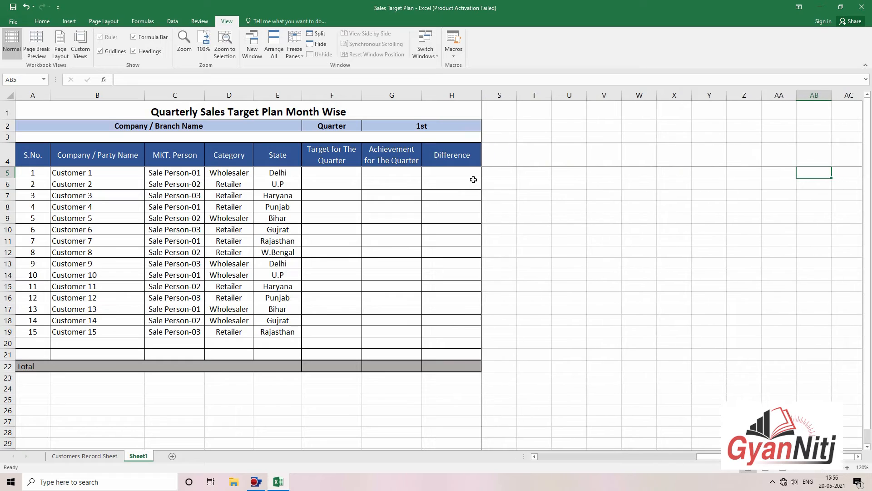
key(Left)
key(Left)
key(Left)
key(Left)
key(Left)
key(Left)
key(Left)
key(Left)
key(Left)
key(Left)
key(Left)
key(Left)
key(Left)
key(Left)
key(Left)
key(Left)
key(Left)
key(Left)
key(Left)
key(Left)
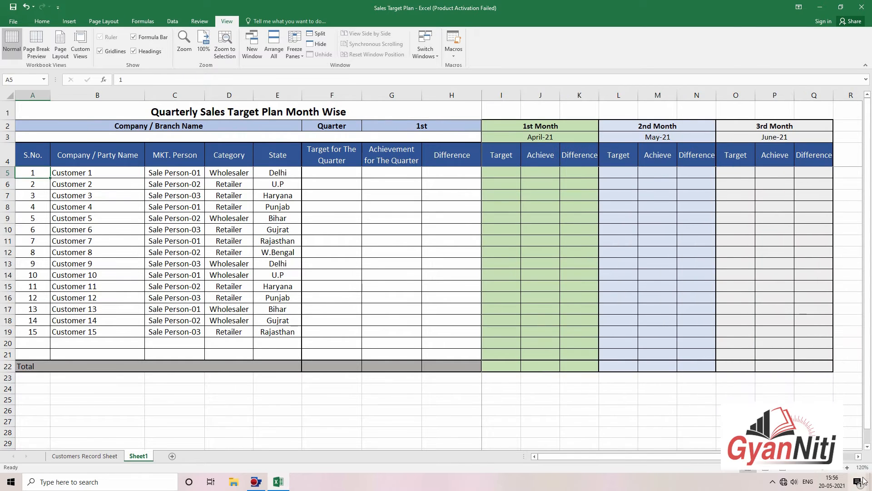
click(847, 468)
click(847, 467)
click(847, 468)
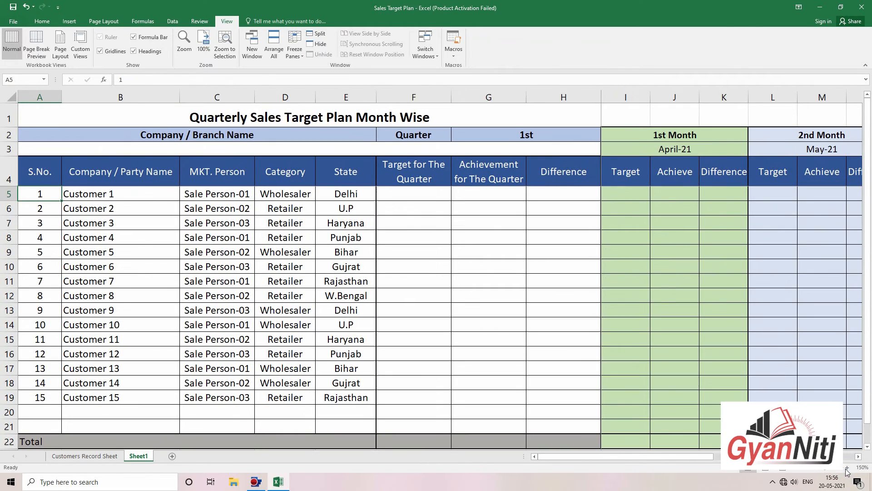
Step: Retest the freeze from H5 with arrow keys and scrolling, ending on April Target cell I5
click(554, 204)
click(559, 190)
key(Right)
key(Right)
key(Right)
key(Right)
key(Right)
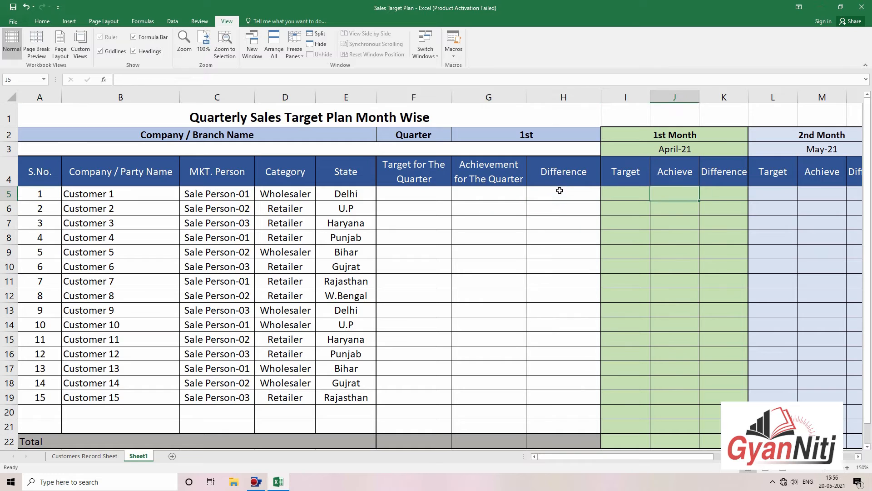
key(Right)
key(Right)
key(Right)
key(Right)
key(Right)
key(Right)
key(Right)
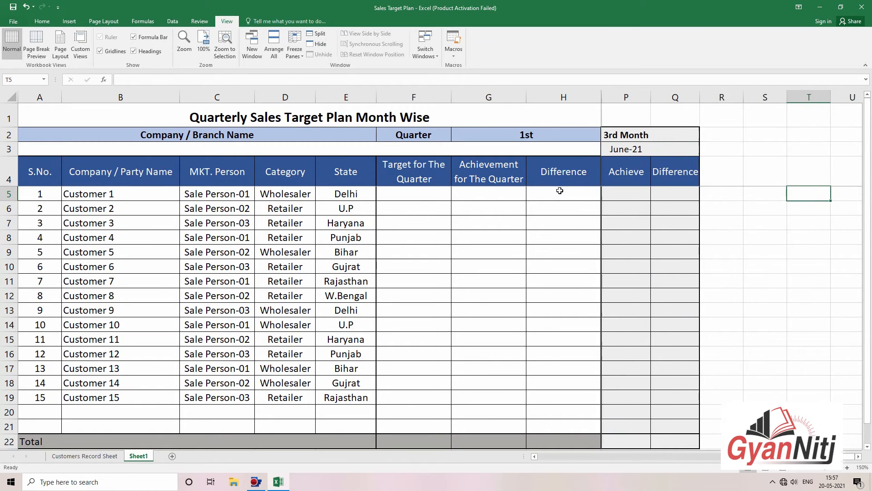
key(Left)
key(Left)
key(Left)
key(Left)
key(Left)
key(Left)
key(Left)
key(Left)
key(Left)
key(Left)
key(Left)
key(Left)
key(Left)
key(Left)
key(Left)
key(Left)
key(Left)
key(Left)
key(Left)
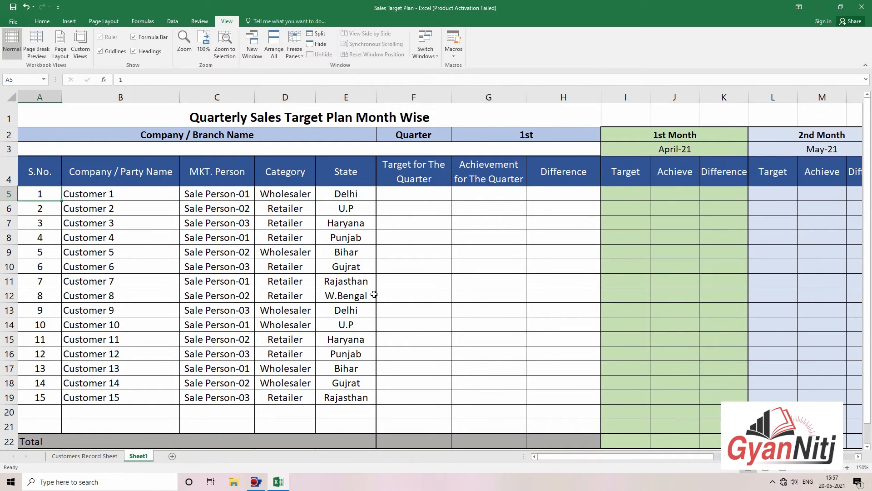
scroll(374, 294, down, 2)
scroll(370, 314, up, 2)
click(645, 198)
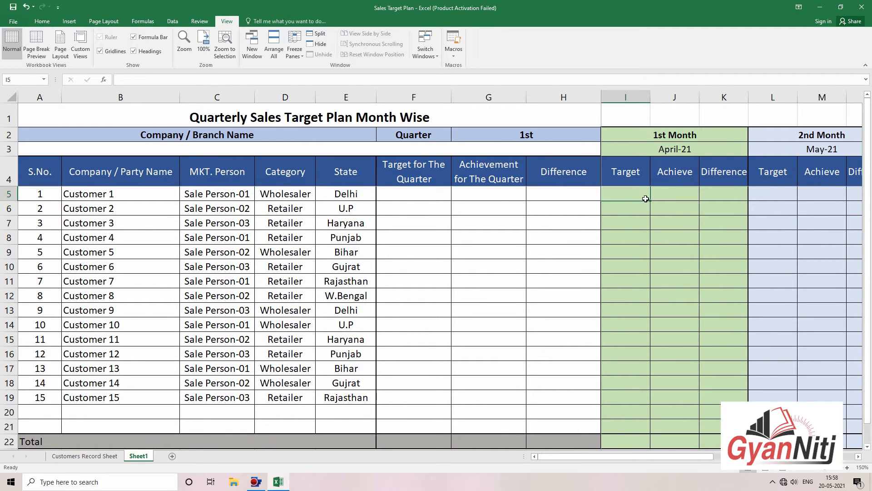
Step: Enter April-21 targets in I5:I19 (100000, 25000, 450000, 55000, 35000, 125000 … 25000)
text(100000)
key(Return)
text(25000)
key(Return)
text(450000)
key(Return)
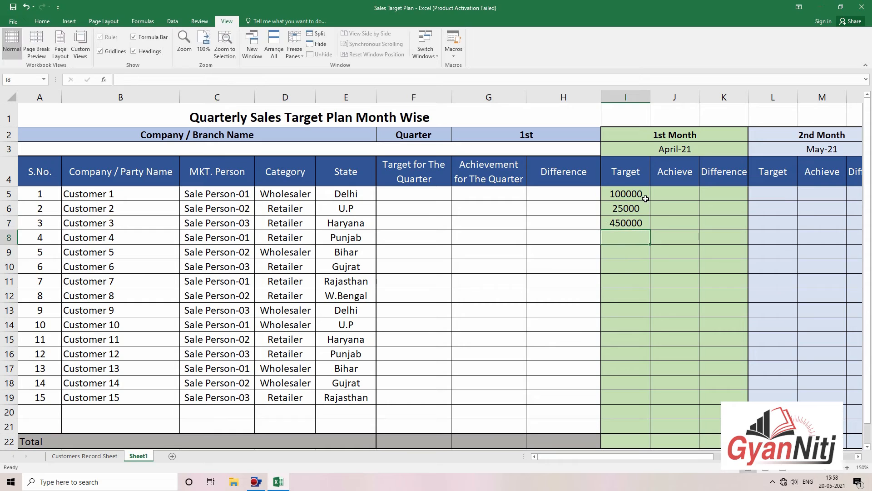
text(55000)
key(Return)
text(35000)
key(Return)
key(Return)
key(Return)
text(526)
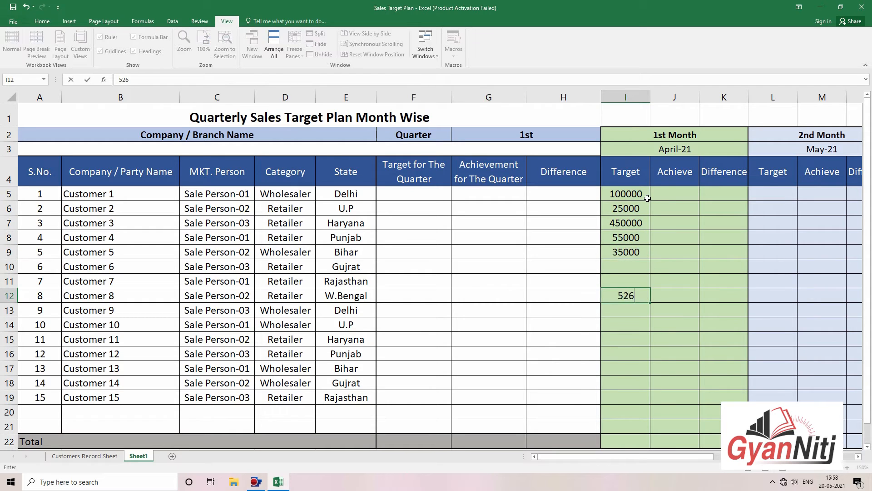
key(BackSpace)
key(BackSpace)
key(BackSpace)
text(000)
key(Return)
text(35000)
key(Return)
text(125000)
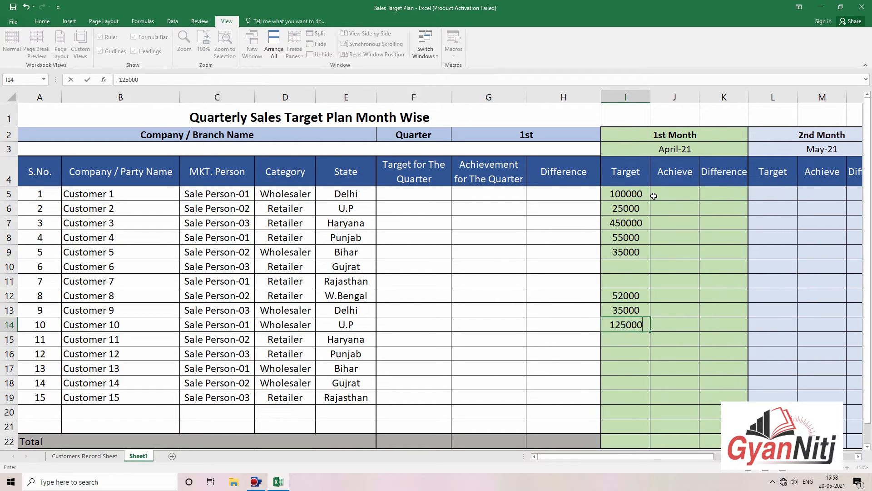
key(Return)
text(2552)
key(Return)
key(Up)
key(Up)
key(Up)
key(Up)
key(Up)
key(Up)
text(0)
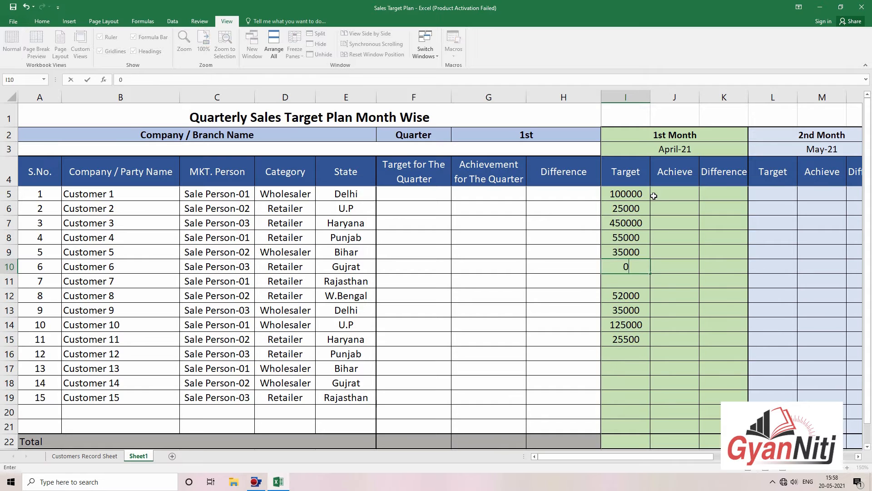
key(Return)
text(0)
key(Return)
key(Down)
key(Down)
key(Down)
key(Down)
text(0 0 10000 25000)
Step: Enter May-21 targets in L5:L19 (65000, 85000, 50000, 15000, 0, 200000, 350000 … 75000)
key(Return)
key(Up)
key(Up)
key(Up)
key(Up)
key(Up)
key(Up)
key(Up)
key(Up)
key(Up)
key(Up)
key(Up)
key(Up)
key(Up)
key(Up)
key(Up)
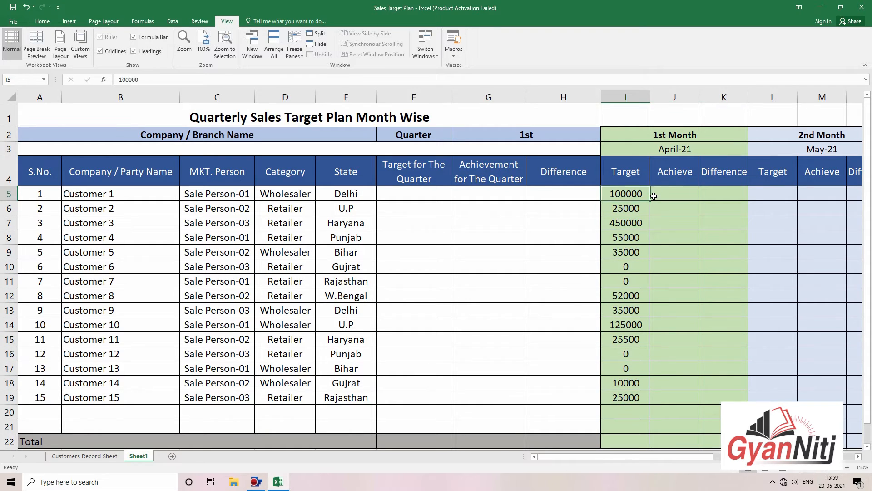
key(Right)
key(Right)
key(Right)
text(65000)
key(Return)
text(85000)
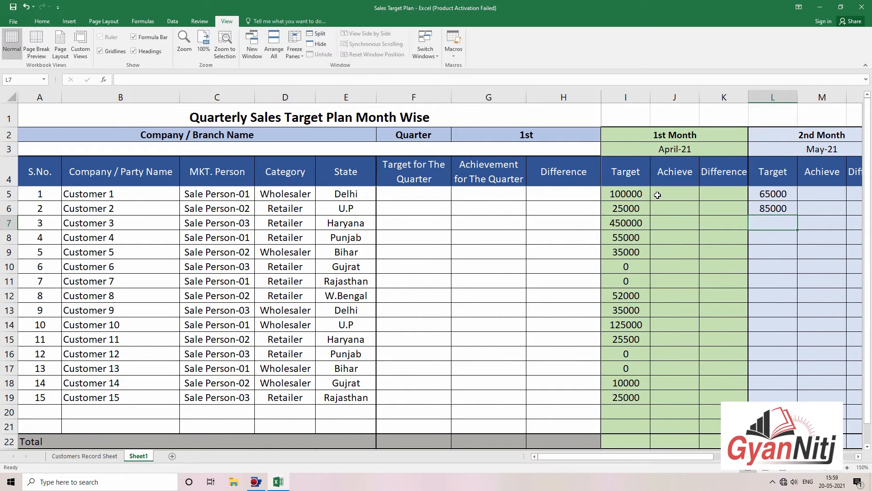
key(Return)
text(50000)
key(Return)
text(15000)
key(Return)
text(0)
key(Return)
text(200000)
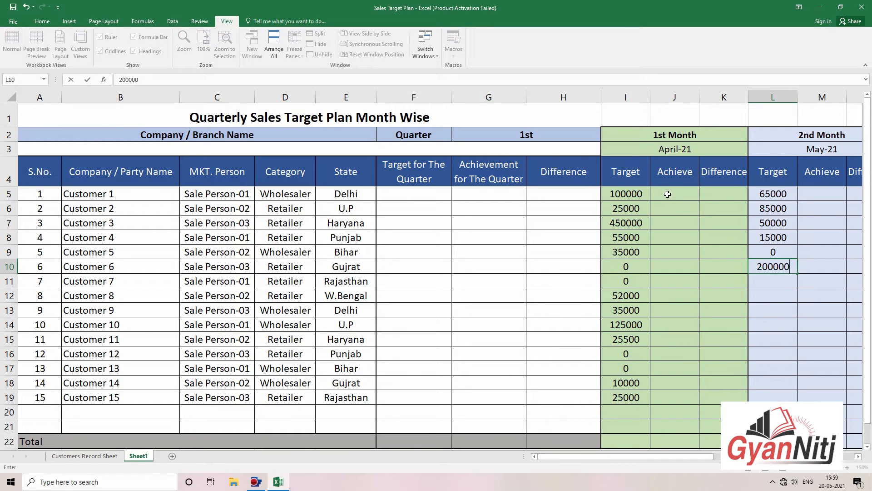
key(Return)
text(350000)
key(Return)
text(25000)
key(Return)
text(45000)
key(Return)
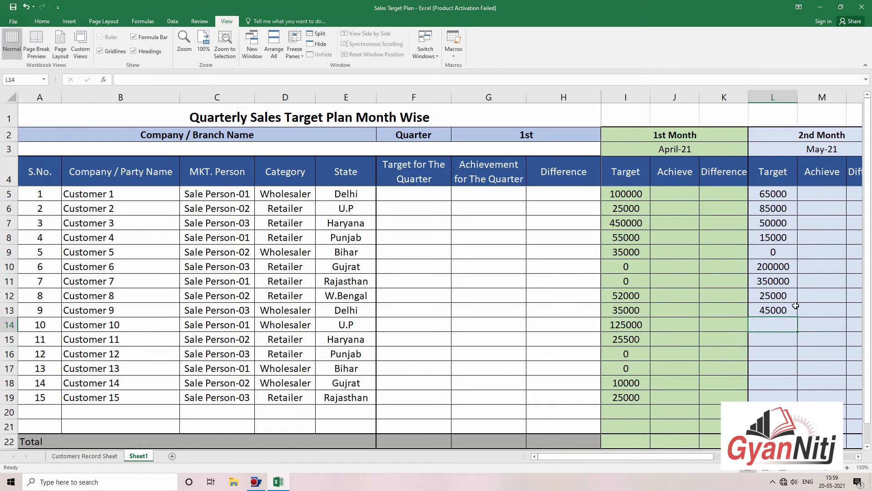
text(0)
text(0)
key(Return)
text(45000)
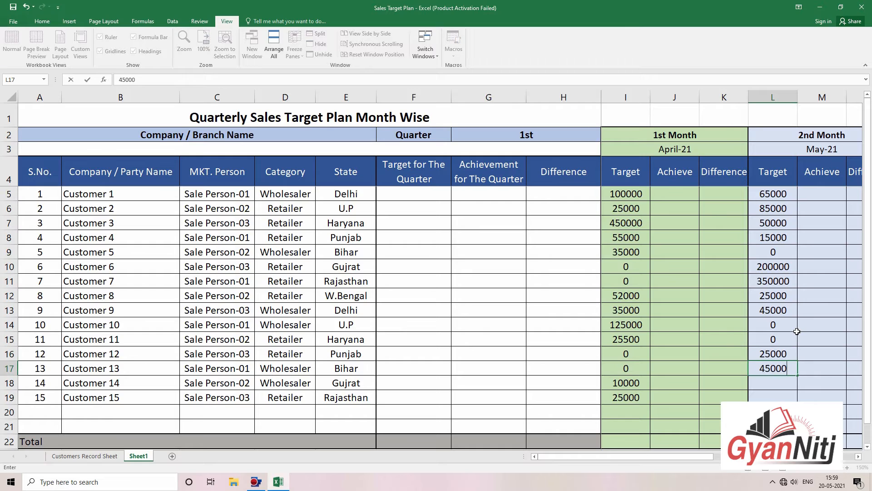
key(Return)
text(65000)
key(Return)
text(75000)
key(Return)
key(Right)
key(Right)
key(Right)
key(Right)
key(Right)
key(Right)
key(Right)
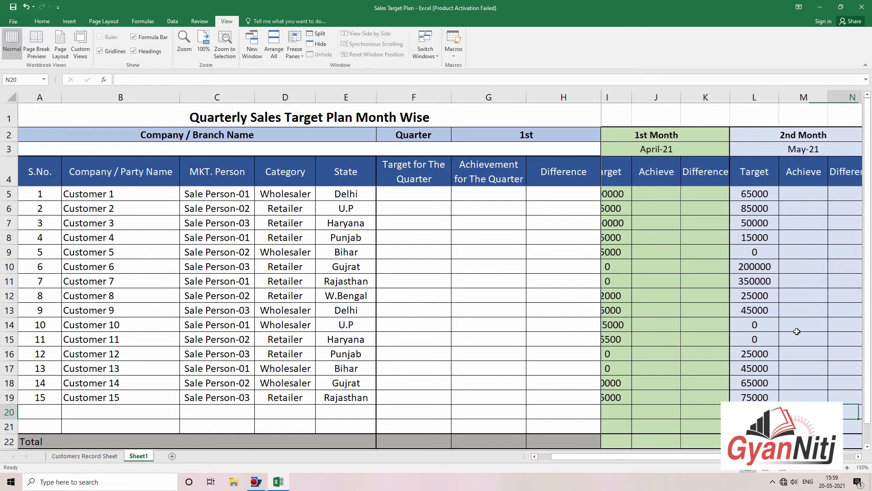
key(Left)
key(Left)
key(Left)
key(Left)
key(Left)
key(Left)
key(Left)
key(Left)
key(Left)
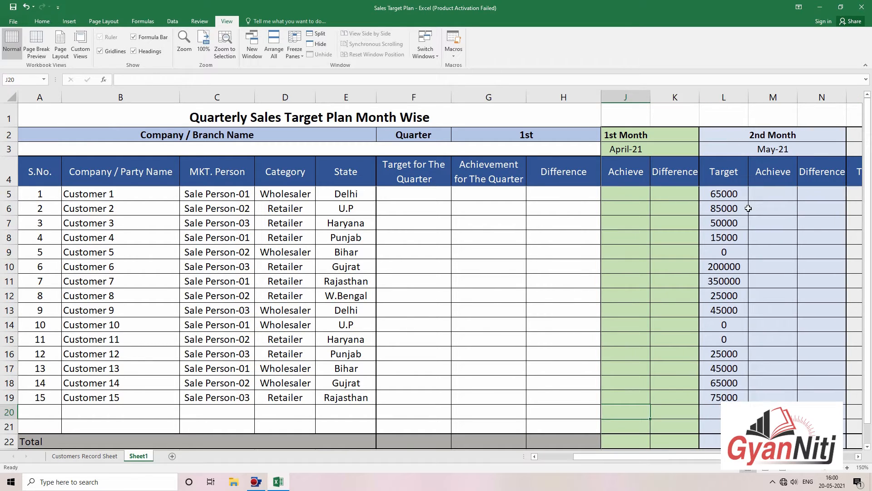
Step: Enter June targets 25000, 35000, 45000 and 50000 for Customers 1–4
click(852, 194)
text(25)
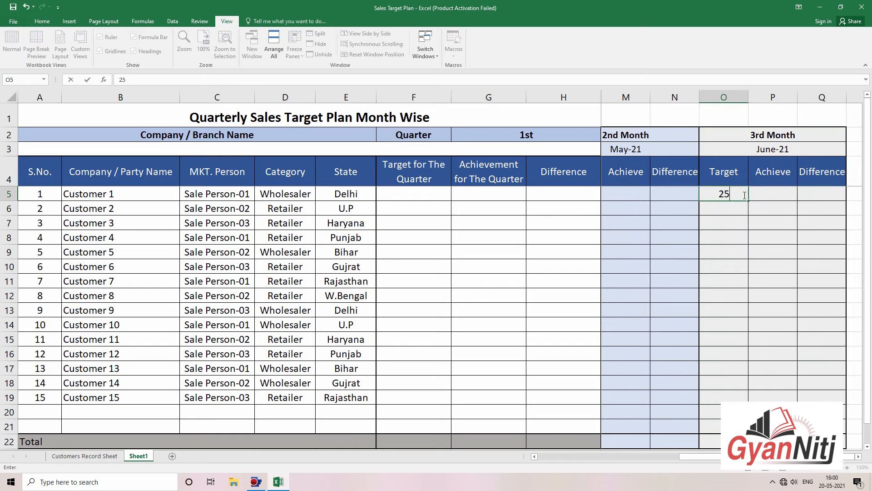
text(000)
key(Return)
text(35000)
key(Return)
text(45000)
key(Return)
text(50000)
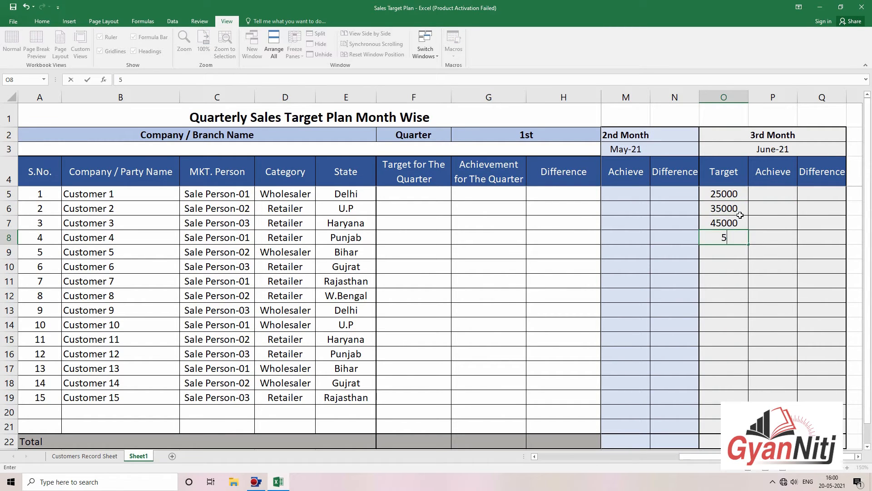
key(Return)
Step: Extend the June target series down through Customer 15 in row 19
drag(740, 196, 742, 238)
drag(748, 244, 751, 397)
click(786, 370)
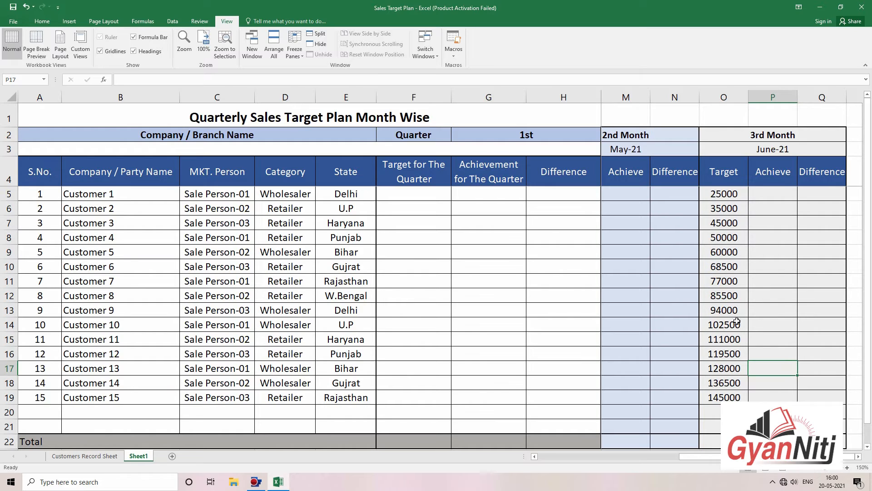
Step: Copy Customers 5–7 June targets (60000, 68500, 77000) over Customers 13–15
drag(730, 254, 731, 404)
click(776, 337)
click(795, 372)
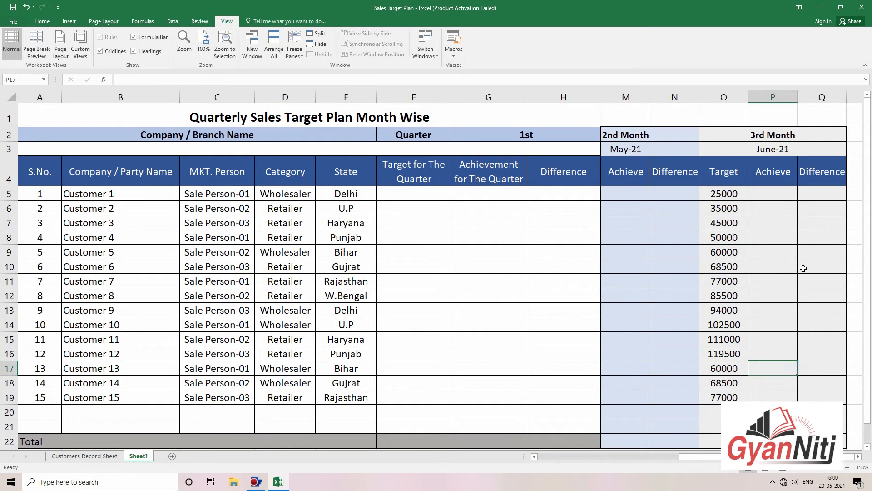
Step: Return to the April Achieve cell J5 for Customer 1
click(804, 269)
key(Left)
key(Left)
key(Left)
key(Left)
key(Left)
key(Left)
key(Left)
key(Left)
key(Left)
key(Left)
key(Left)
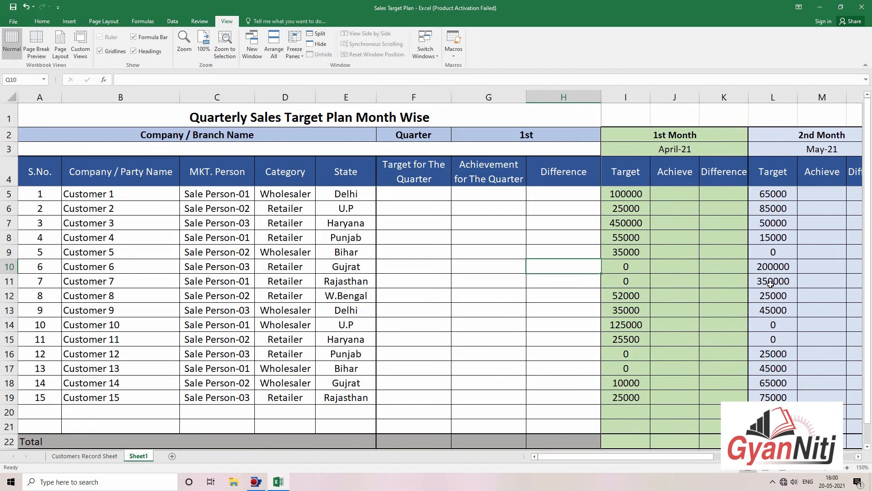
key(Right)
key(Right)
key(Right)
key(Right)
key(Right)
key(Right)
key(Right)
key(Right)
key(Right)
key(Right)
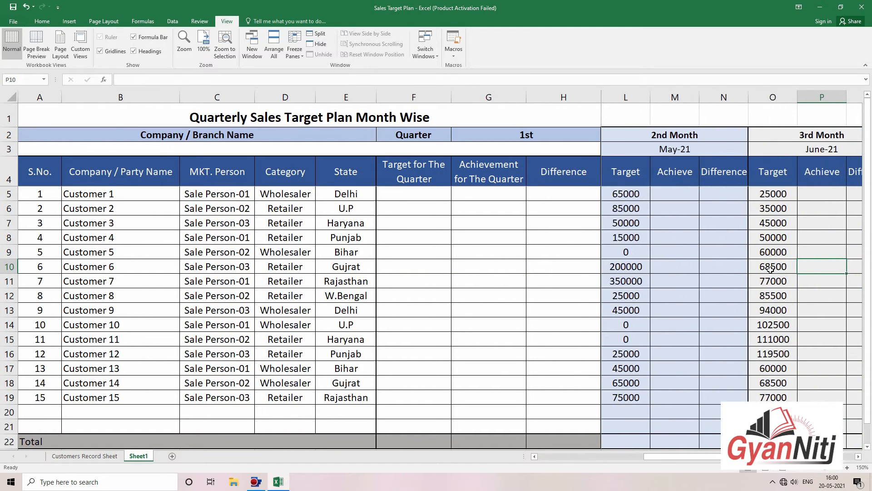
key(Left)
key(Home)
click(693, 195)
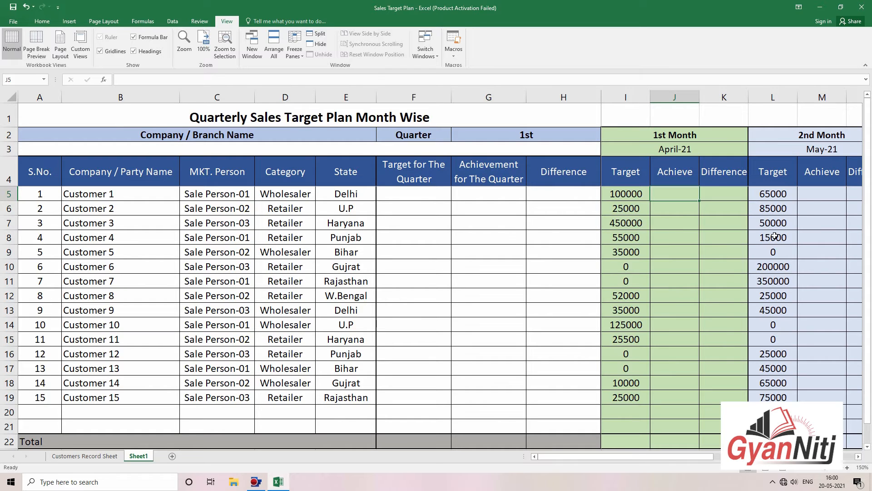
key(Right)
key(Right)
key(Right)
key(Right)
key(Right)
key(Right)
key(Right)
Step: Enter April Achieve values 0, 25000, 35000 and 10000 for Customers 1–4
key(Left)
key(Left)
key(Left)
key(Left)
key(Left)
key(Left)
key(Left)
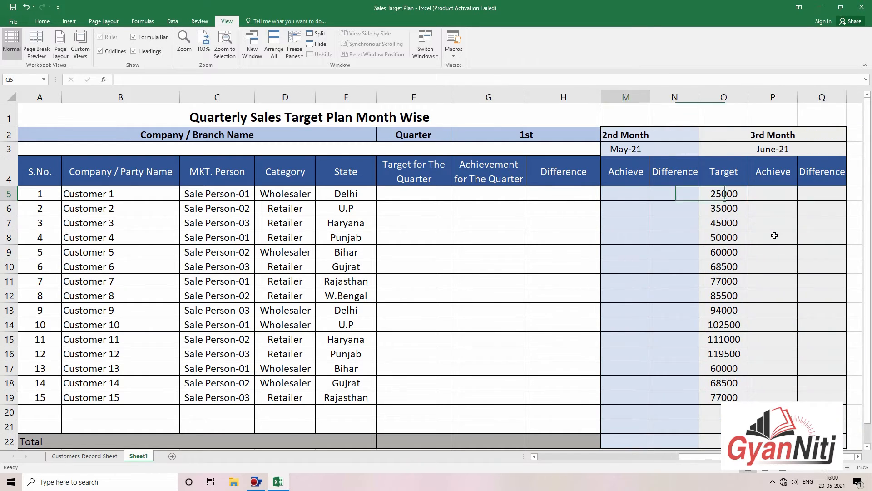
text(0)
key(Return)
text(25000)
key(Return)
text(35000)
key(Return)
text(10000)
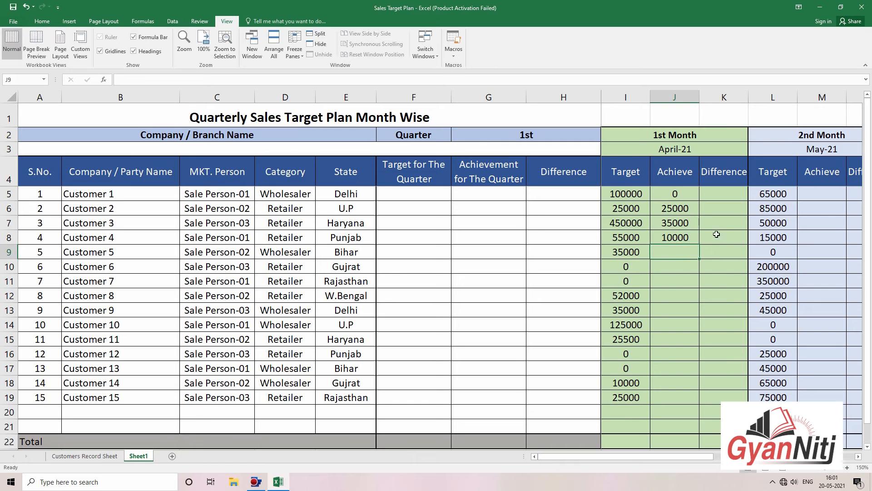
key(Return)
Step: Copy Customers 2–4 April Achieve values onto Customers 5–7, undoing an accidental fill-down
drag(675, 208, 693, 242)
double_click(700, 245)
key(ctrl+z)
drag(681, 209, 683, 234)
key(ctrl+c)
click(685, 253)
key(Return)
click(691, 297)
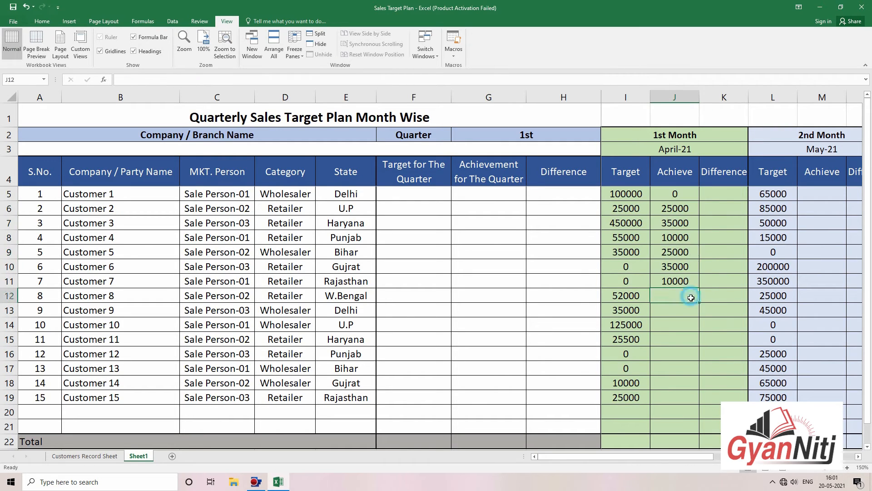
Step: Copy April targets into Achieve for Customers 8–10; enter 0, 0, 0, 58000, 35000 for Customers 11–15
click(628, 232)
drag(626, 295, 675, 324)
key(ctrl+r)
click(693, 340)
text(0 0 0 58000 35000)
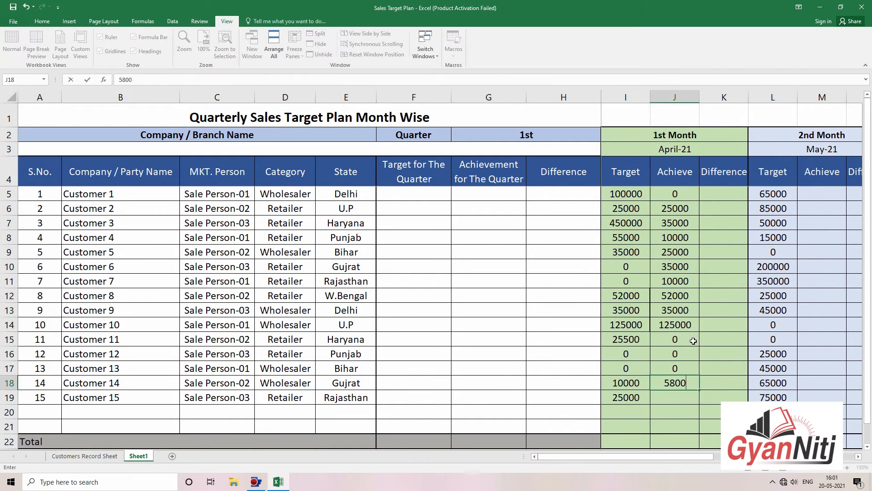
click(709, 197)
click(710, 253)
Step: Try pasting April Achieve values into the May Achieve column, then undo it
click(803, 195)
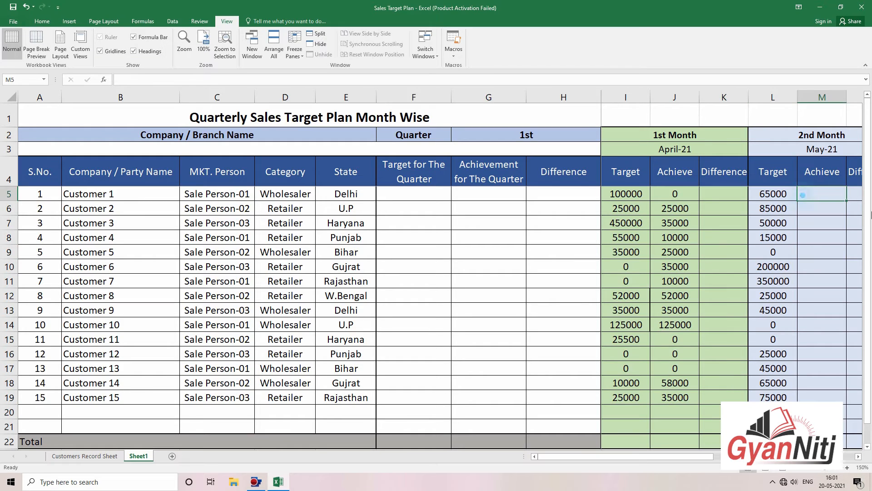
drag(674, 209, 673, 281)
key(ctrl+c)
click(824, 209)
key(ctrl+v)
key(ctrl+z)
click(835, 290)
click(832, 207)
Step: Enter May Achieve 50000, 50000, 15000, 25000, 65000, 200000, 35000, 10000, then zeros for Customers 2–15
text(50000)
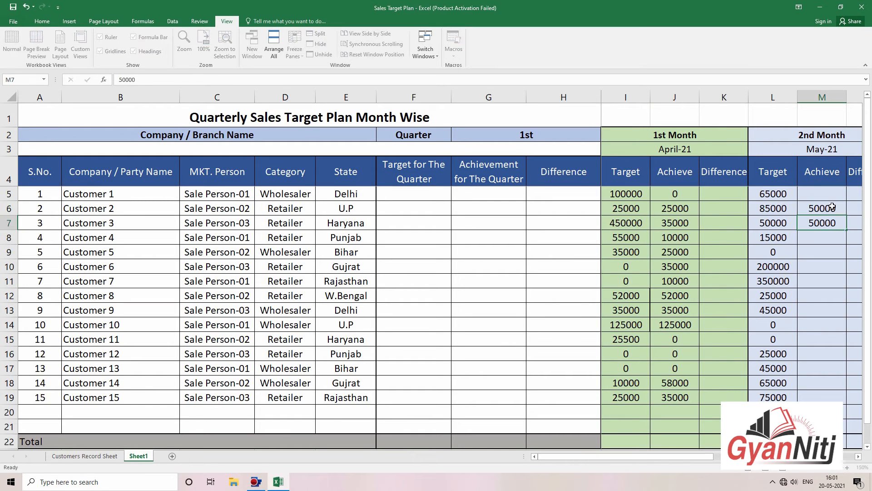
text( 50000 150000)
key(Return)
text(25000)
key(Return)
text(65000)
key(Return)
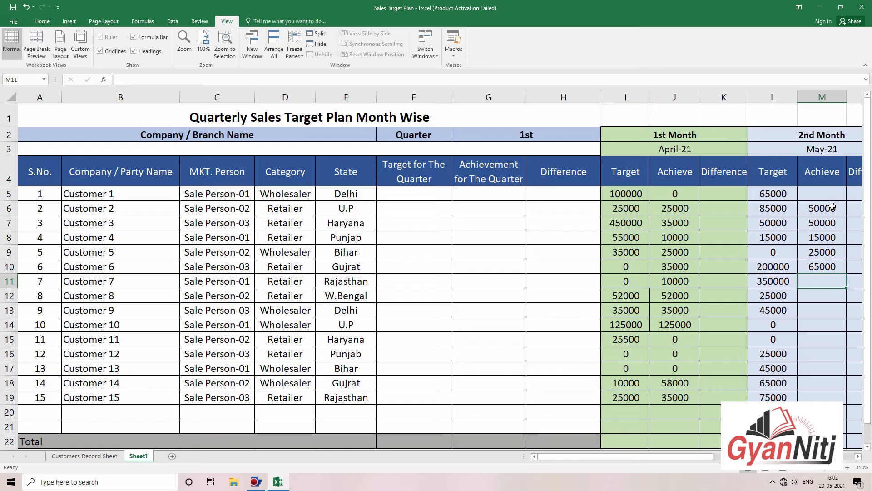
text(200000 35000 10000 0 0 0 0 )
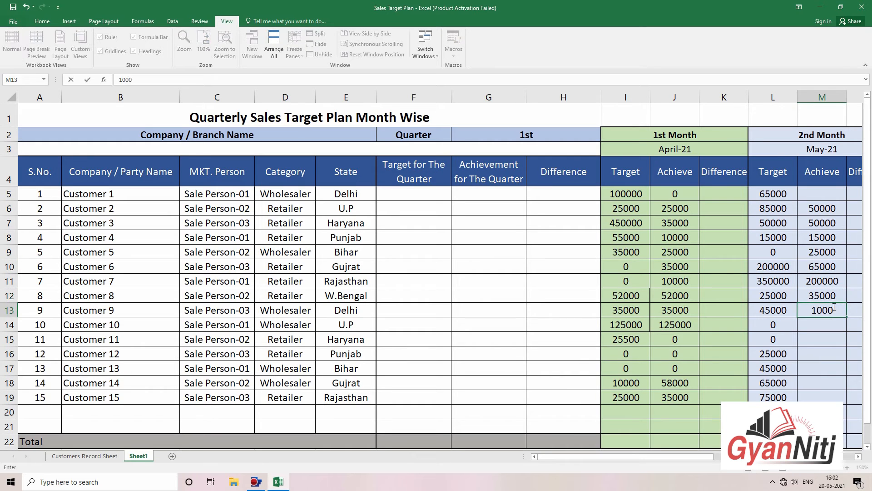
text(0 0)
Step: Set Customer 1's May Achieve value to 0
click(849, 194)
click(841, 194)
text(0)
key(Return)
click(714, 195)
Step: Enter 0 as June Achieve for Customers 1–2 and fill it down through Customer 15
key(Right)
key(Right)
key(Right)
key(Right)
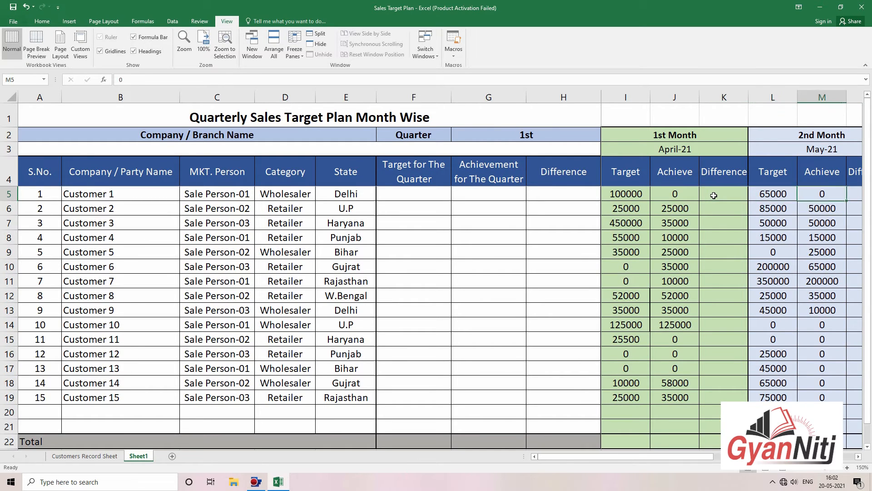
key(Right)
key(Right)
key(Right)
click(745, 195)
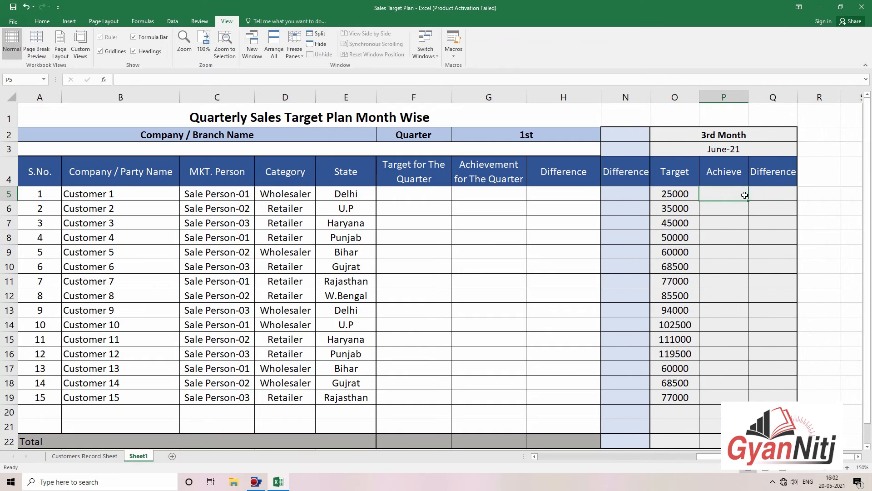
text(0)
key(Return)
text(0)
key(Return)
drag(742, 194, 748, 402)
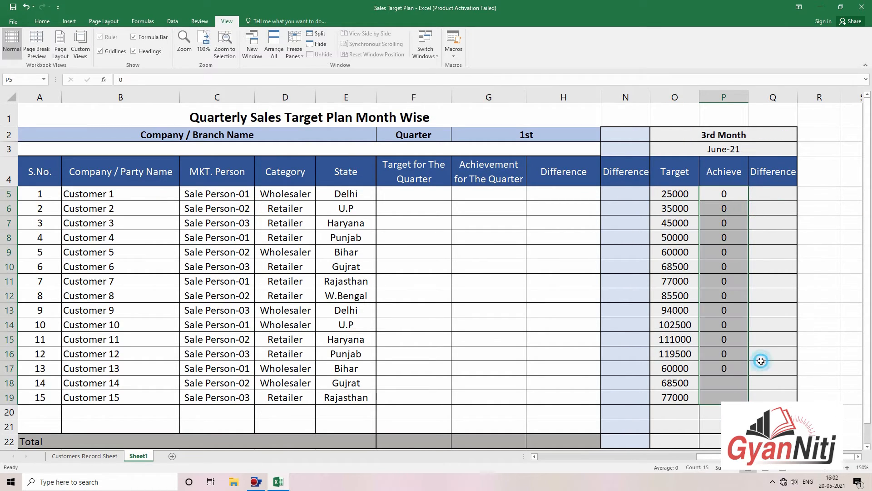
click(773, 367)
scroll(539, 275, left, 5)
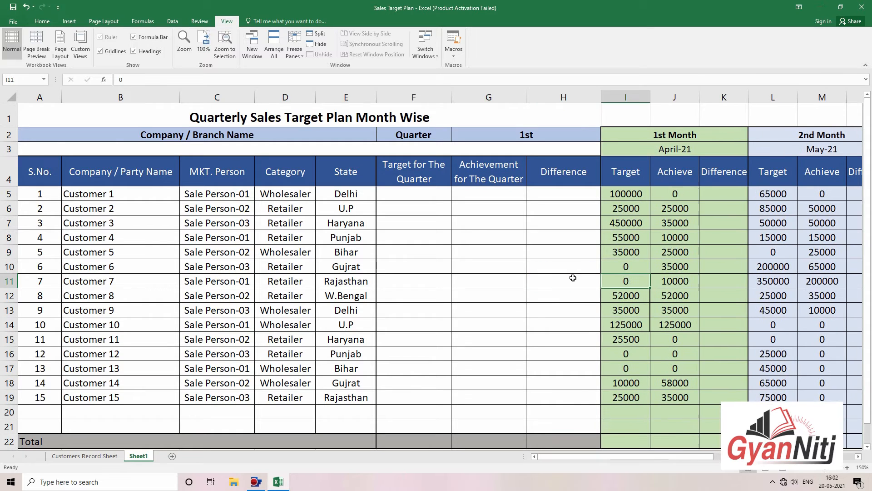
click(708, 191)
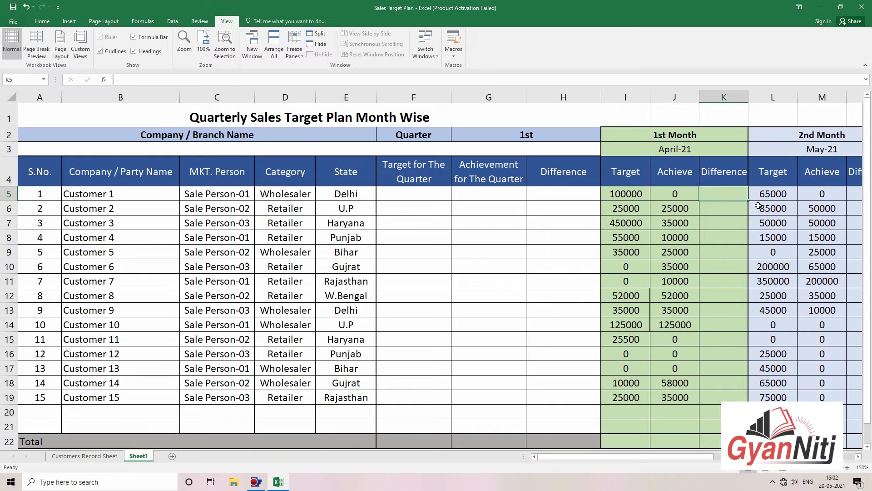
Step: Enter =J5-I5 in K5 and fill it down to K19 for all customers
text(=)
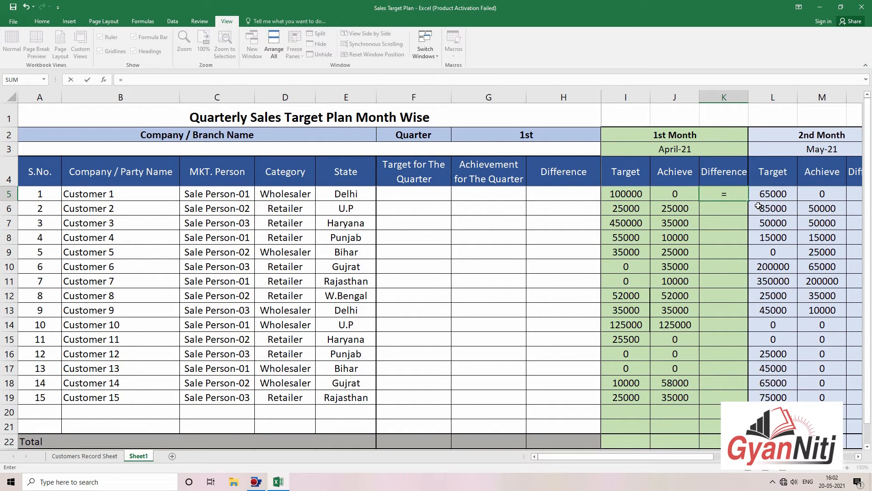
click(672, 191)
text(-)
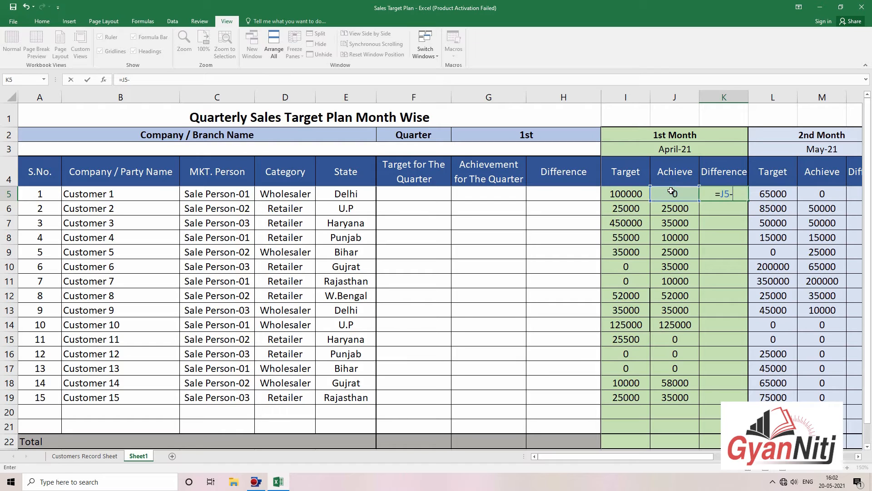
click(627, 199)
key(Return)
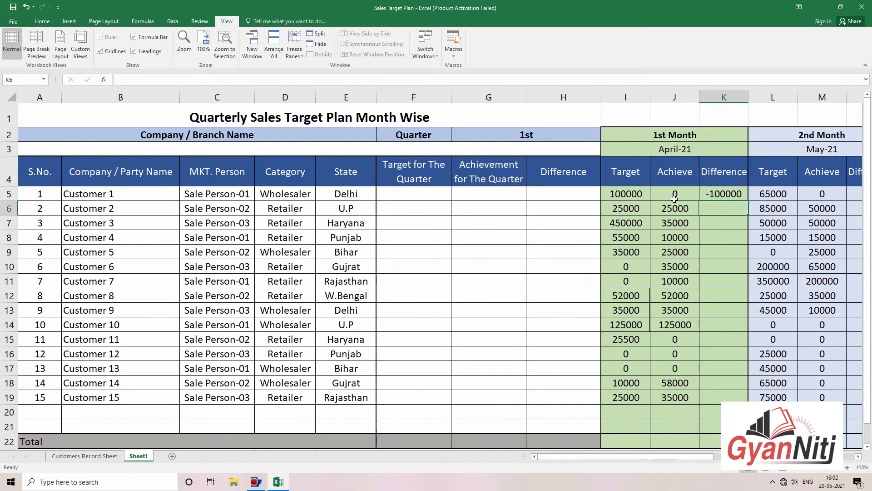
click(729, 195)
drag(748, 200, 750, 399)
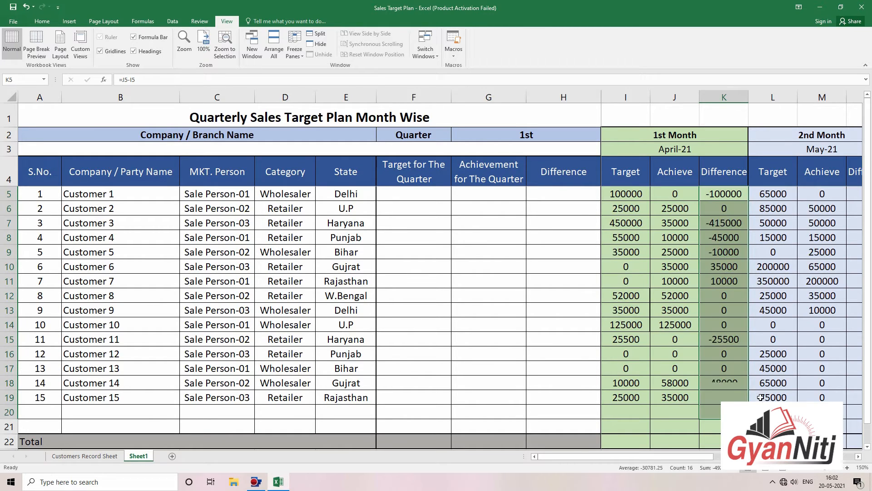
Step: Check the April Difference formulas for Customers 11, 7, 2 and 1
click(737, 340)
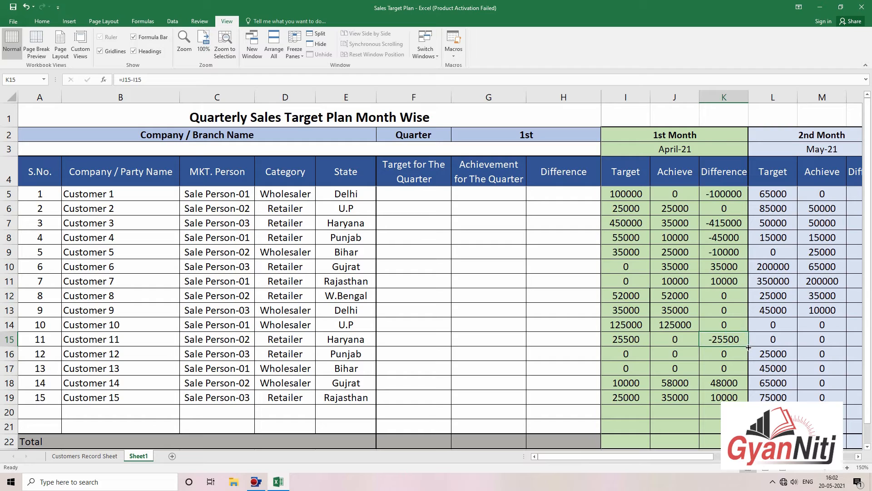
click(712, 285)
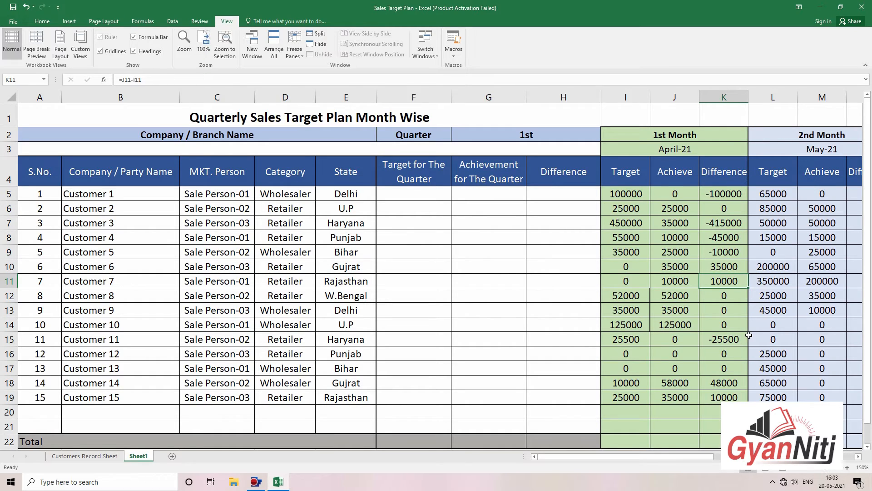
click(725, 209)
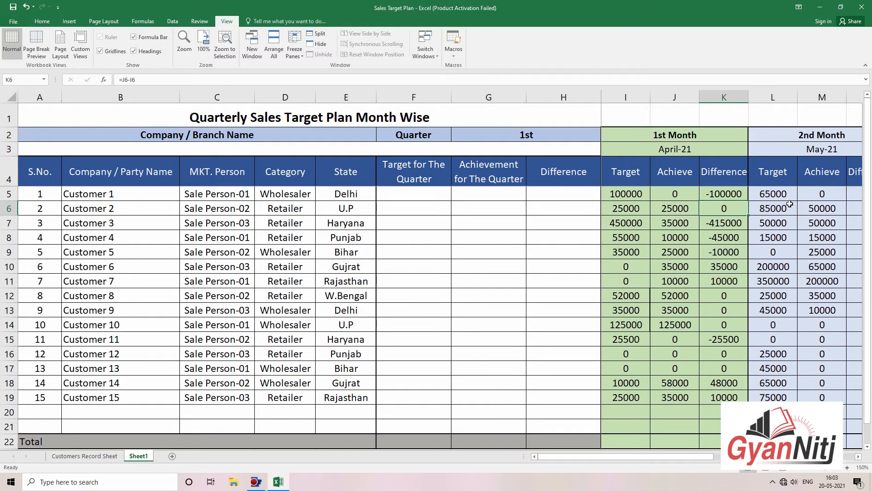
click(739, 193)
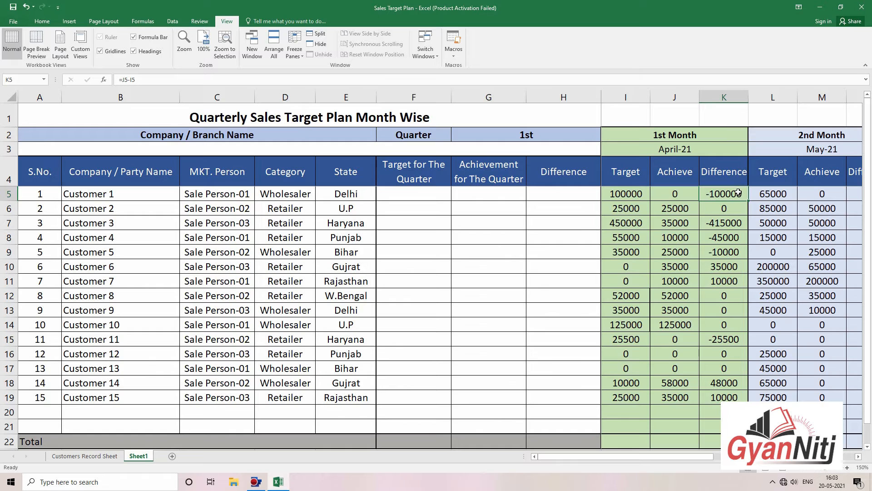
Step: Enter =M5-L5 in N5 and fill the May Difference down to N19
key(ctrl+c)
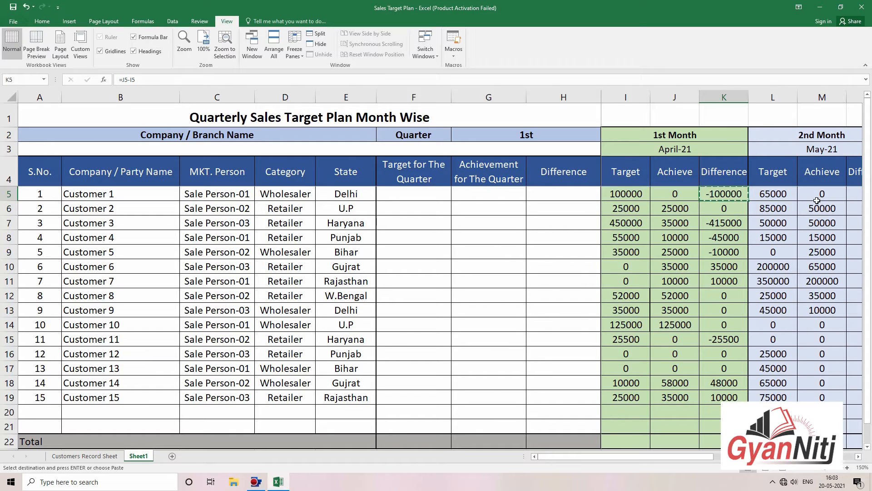
key(Right)
key(Right)
key(Right)
key(Escape)
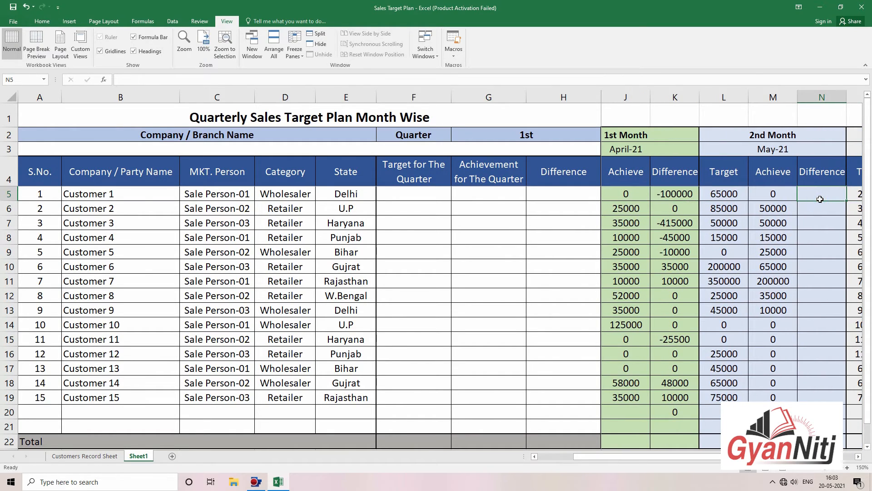
click(820, 194)
click(657, 194)
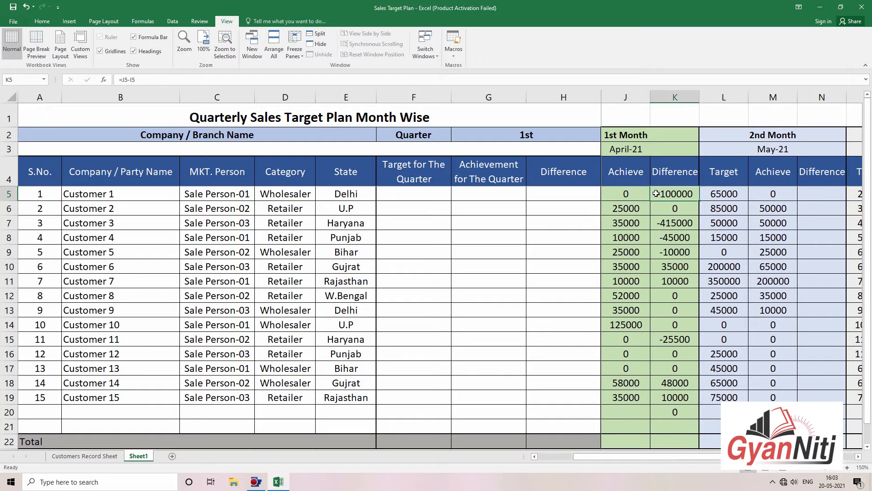
click(804, 194)
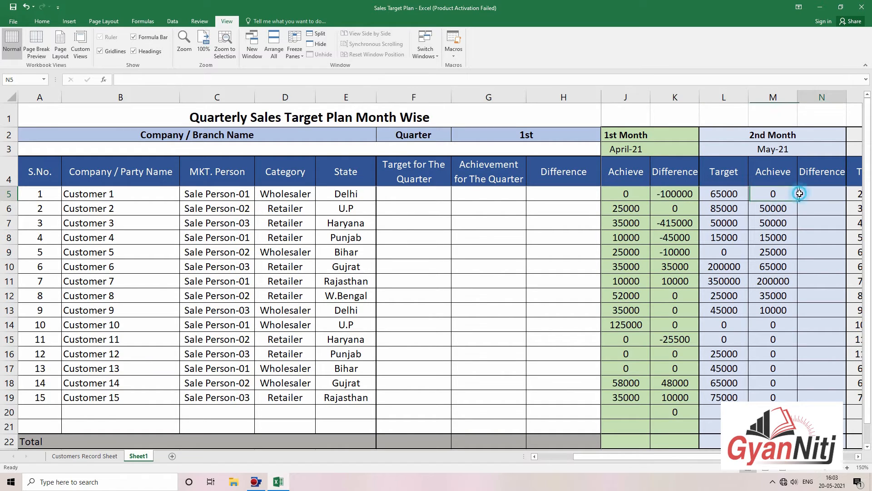
text(=)
click(784, 193)
text(-)
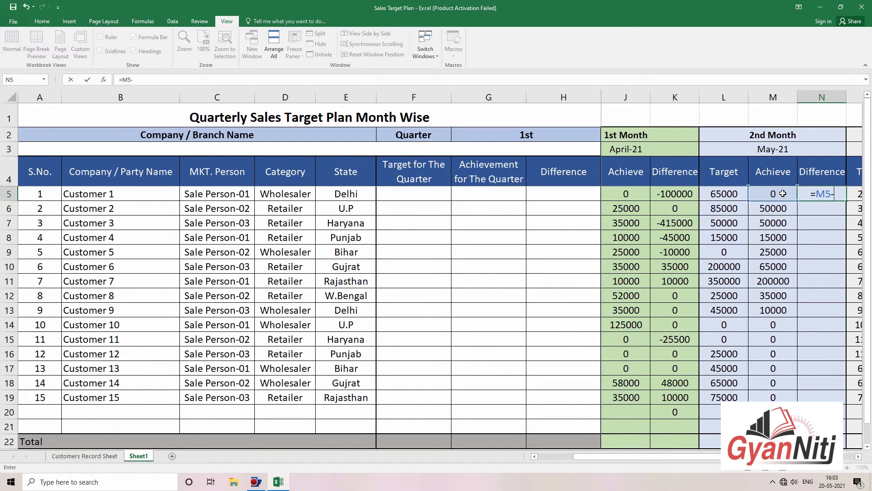
click(721, 201)
key(Return)
click(832, 190)
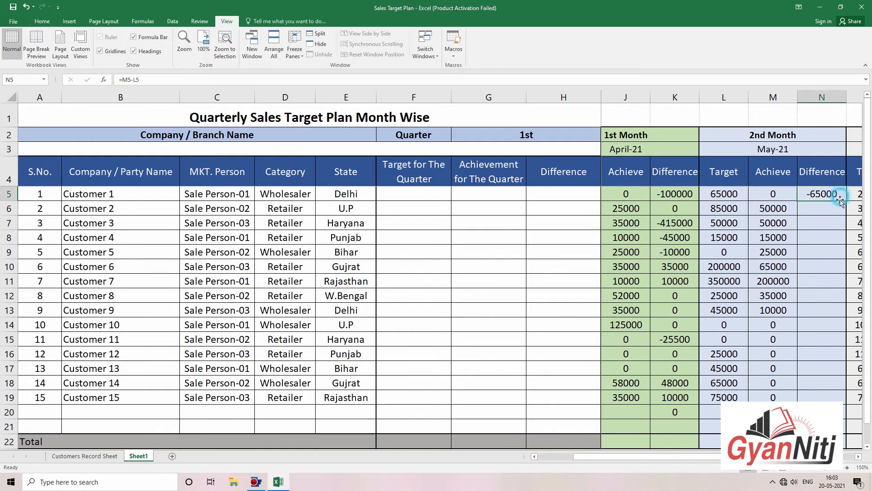
drag(846, 202, 836, 399)
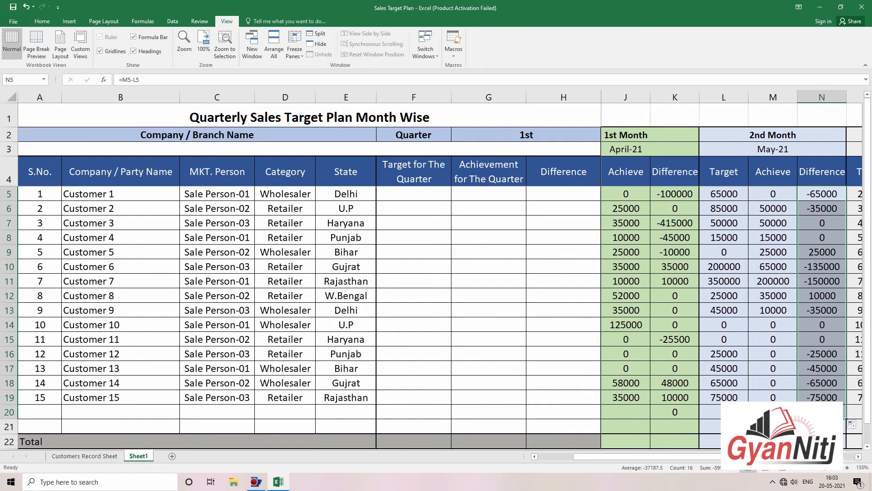
click(828, 379)
Step: Enter =P5-O5 in Q5 and fill the June Difference down to Q19
scroll(828, 380, right, 4)
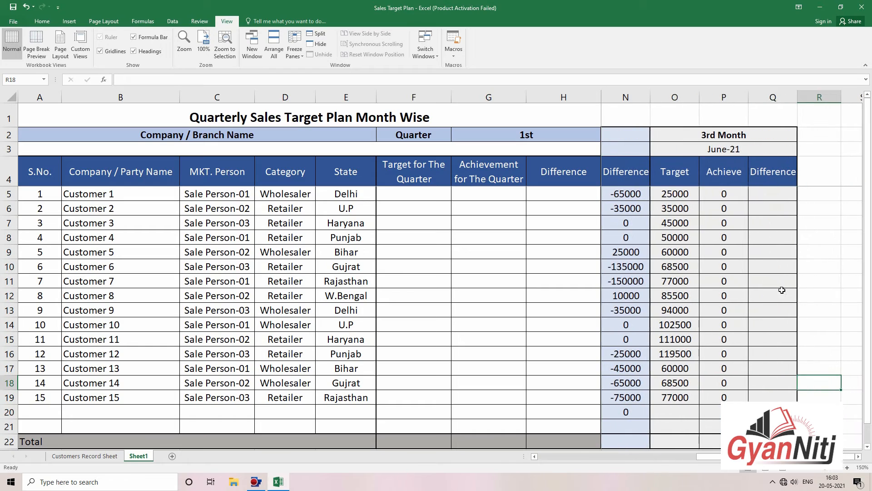
click(771, 199)
text(=)
click(731, 199)
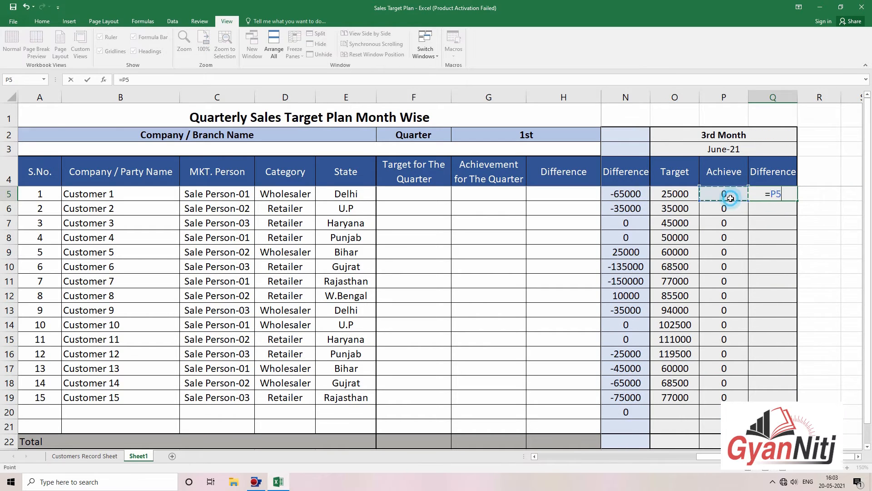
text(-)
click(684, 193)
key(Return)
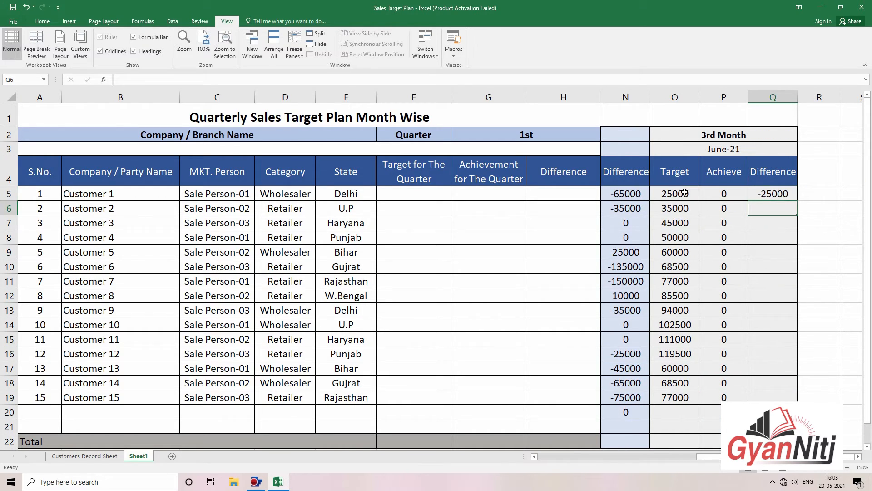
click(772, 194)
drag(798, 200, 793, 402)
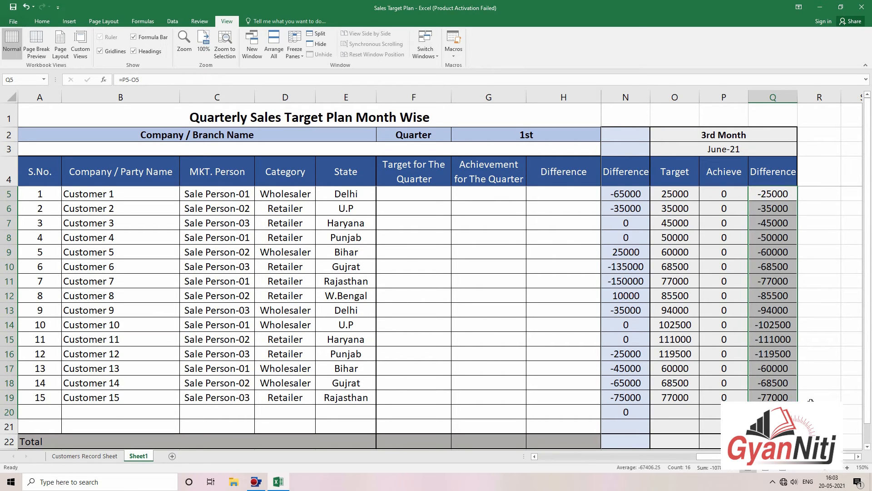
click(708, 415)
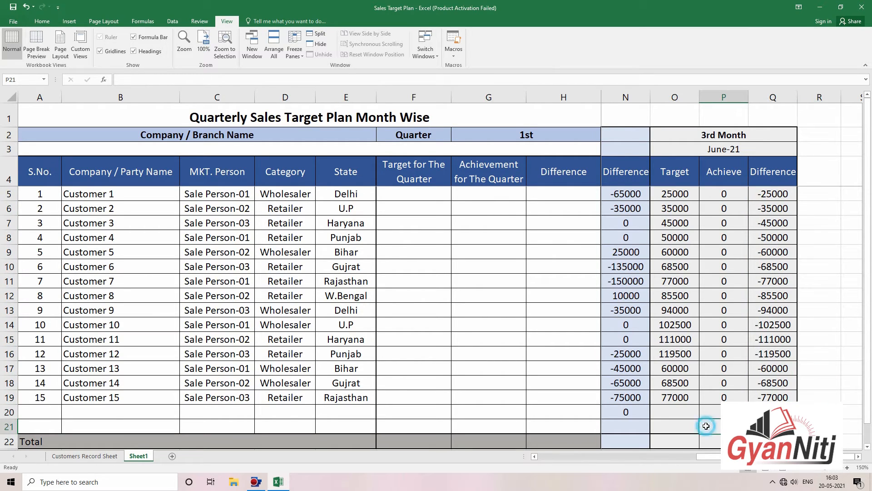
Step: Start a SUBTOTAL function in I22, the Total row cell under the April Target
click(422, 439)
key(Right)
key(Right)
key(Right)
key(Right)
key(Right)
key(Right)
key(Right)
key(Right)
key(Right)
key(Right)
key(Right)
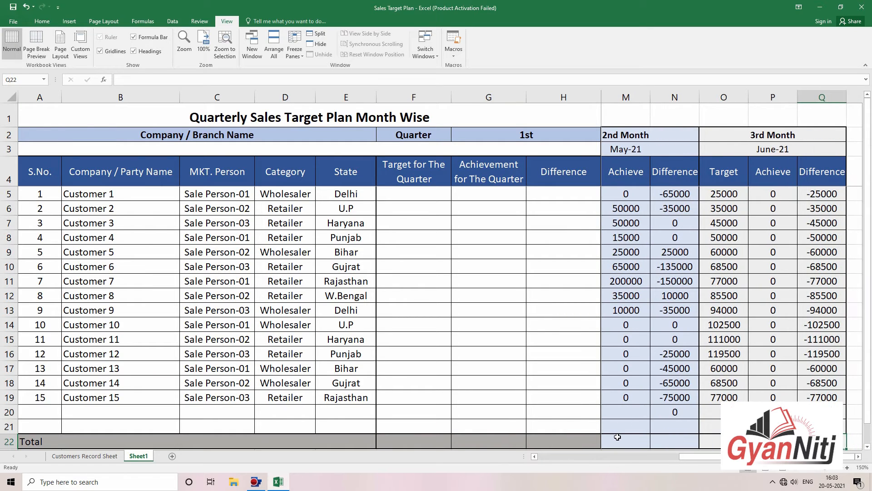
key(Left)
key(Left)
key(Left)
key(Left)
key(Left)
key(Left)
key(Left)
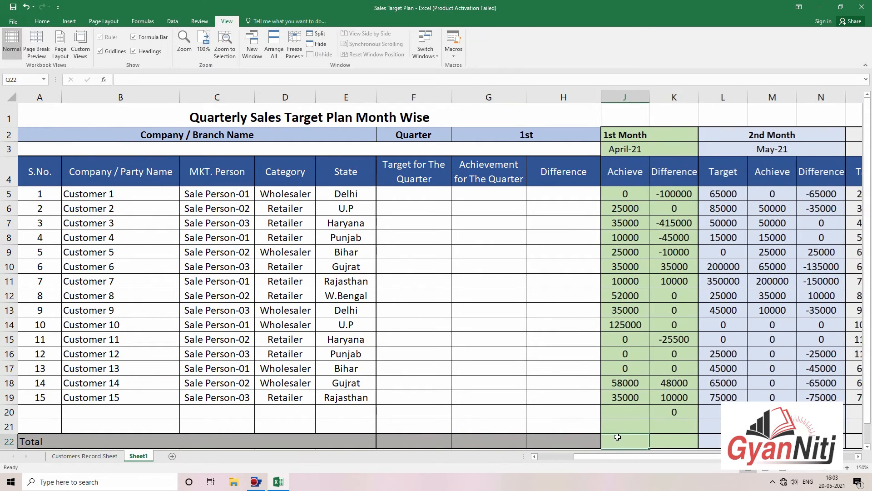
key(Left)
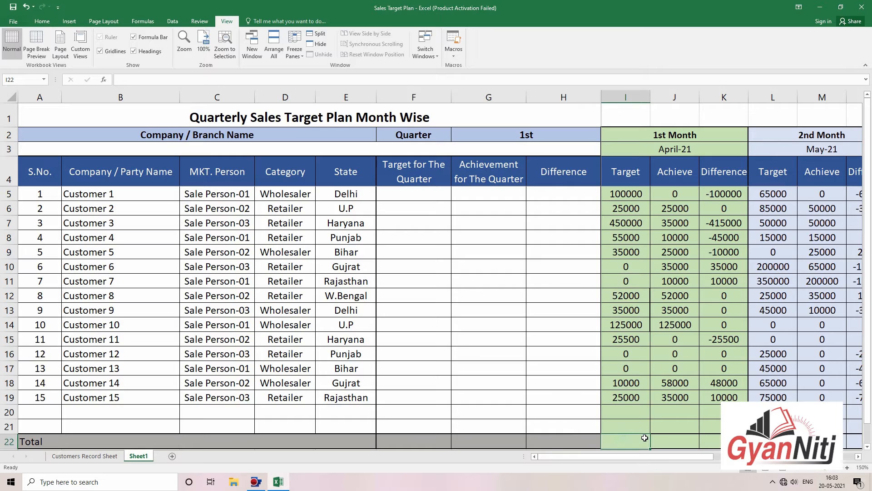
text(=SUM()
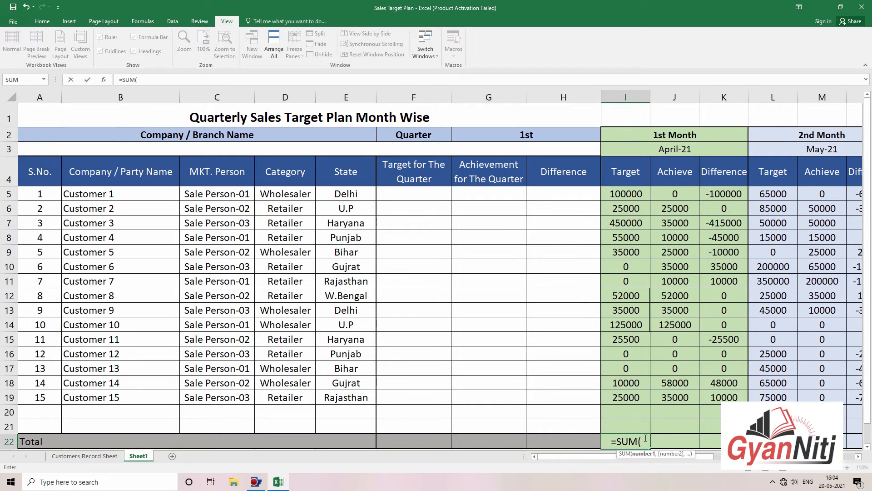
key(Escape)
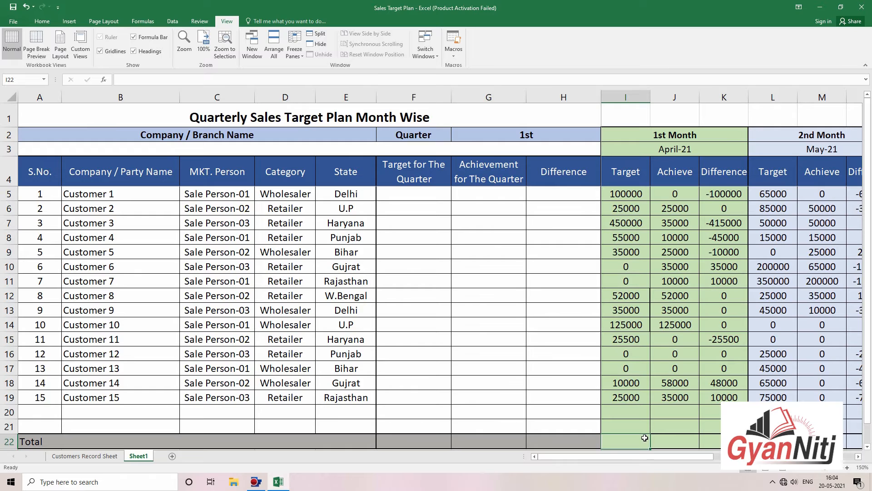
text(=)
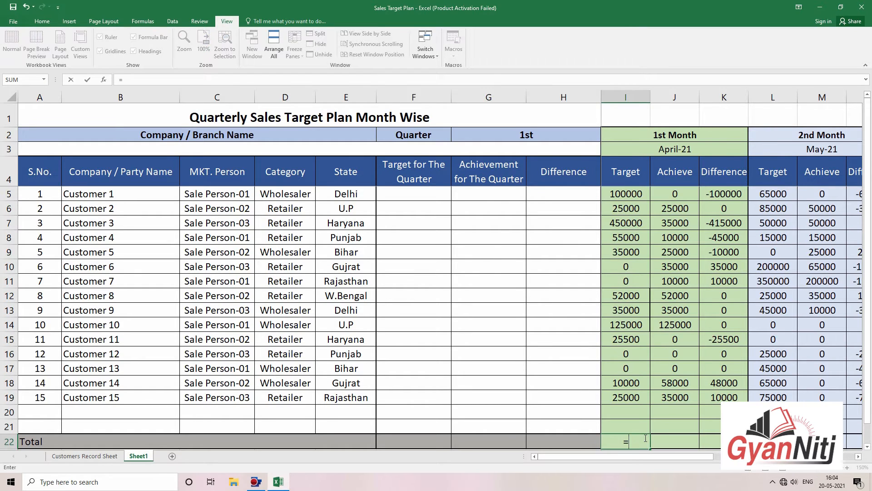
text(sum)
key(BackSpace)
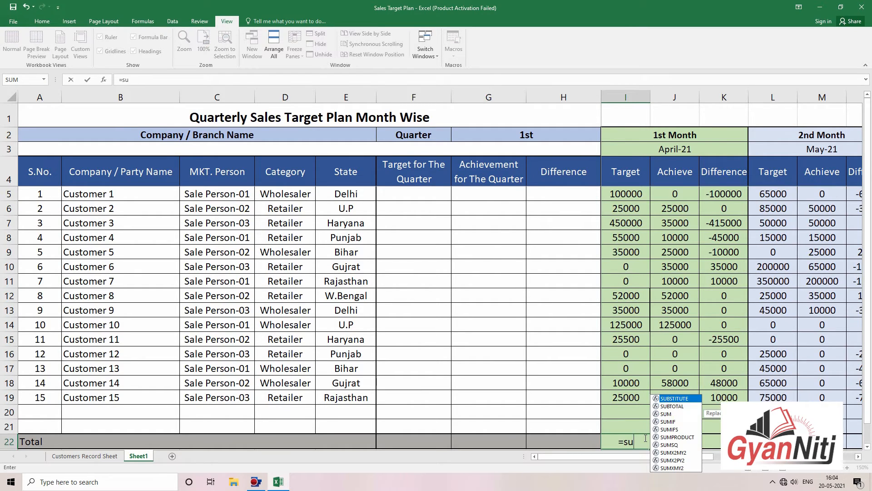
text(b)
key(Down)
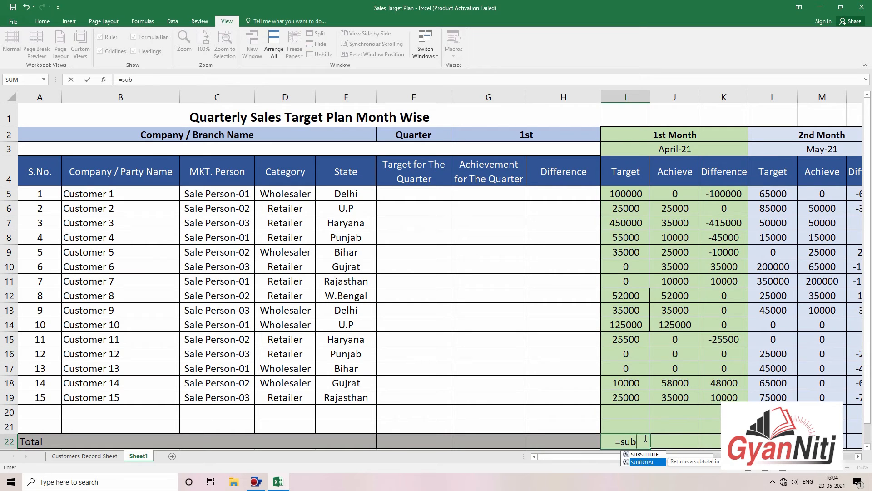
key(Tab)
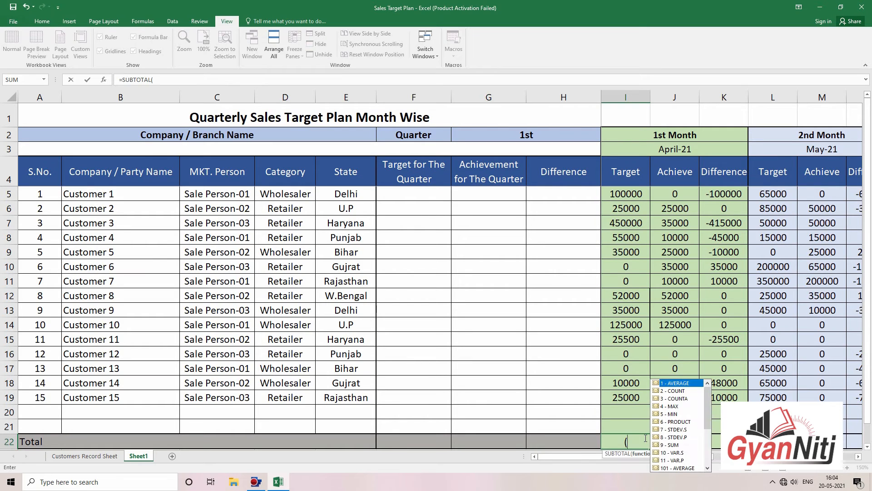
Step: Complete =SUBTOTAL(9,I5:I21) in I22, totalling the Target column to 937500
click(678, 444)
double_click(678, 445)
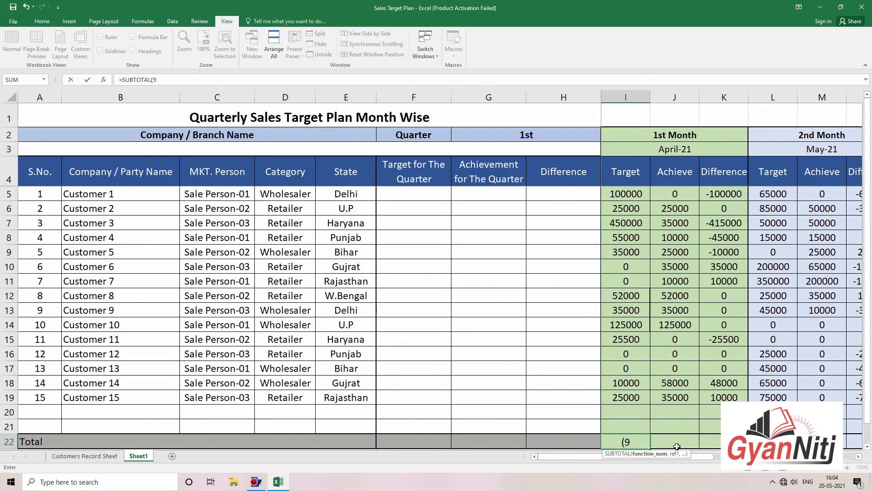
text(,)
drag(638, 191, 632, 419)
key(Return)
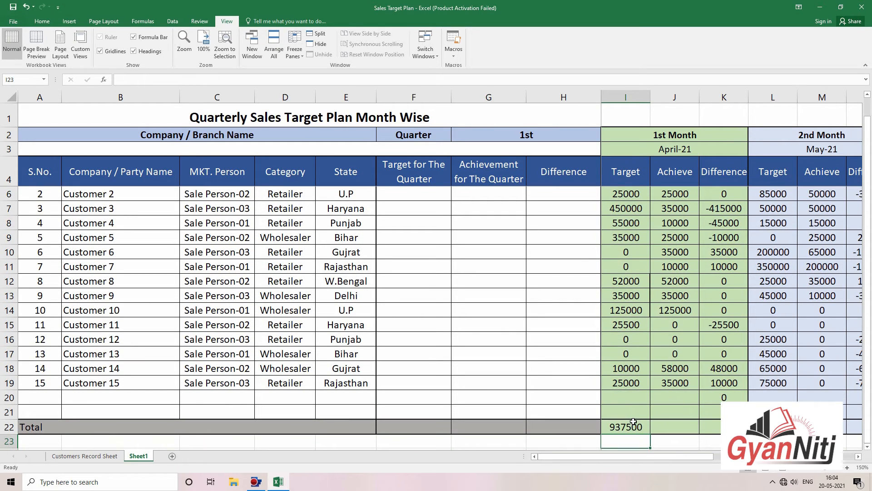
Step: Fill the SUBTOTAL across to J22 and K22, giving a 445000 Achieve total
double_click(634, 422)
key(Escape)
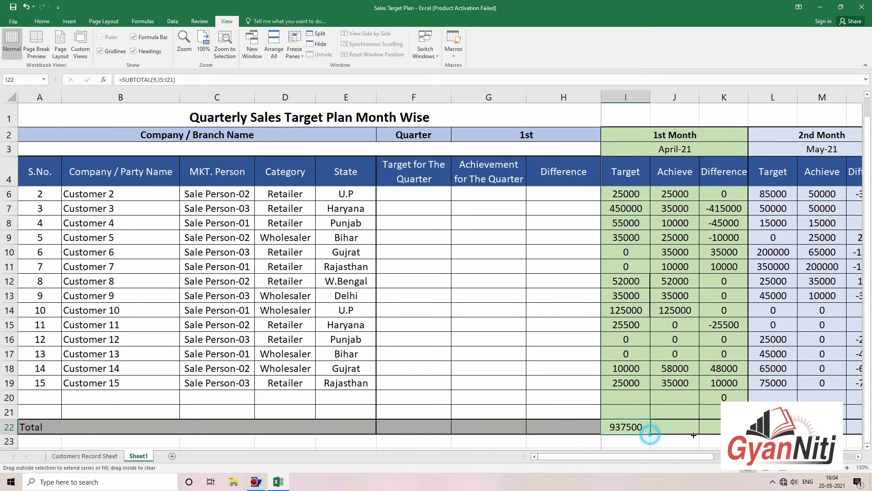
drag(651, 434, 721, 439)
click(714, 427)
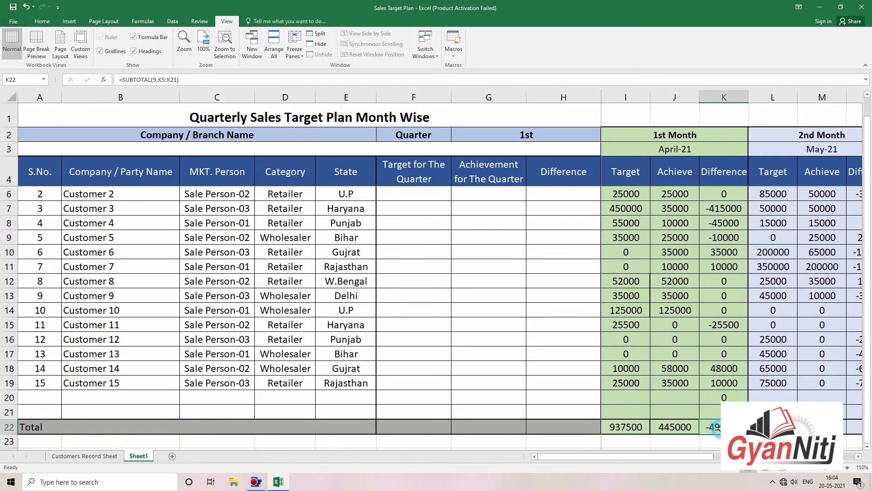
key(Right)
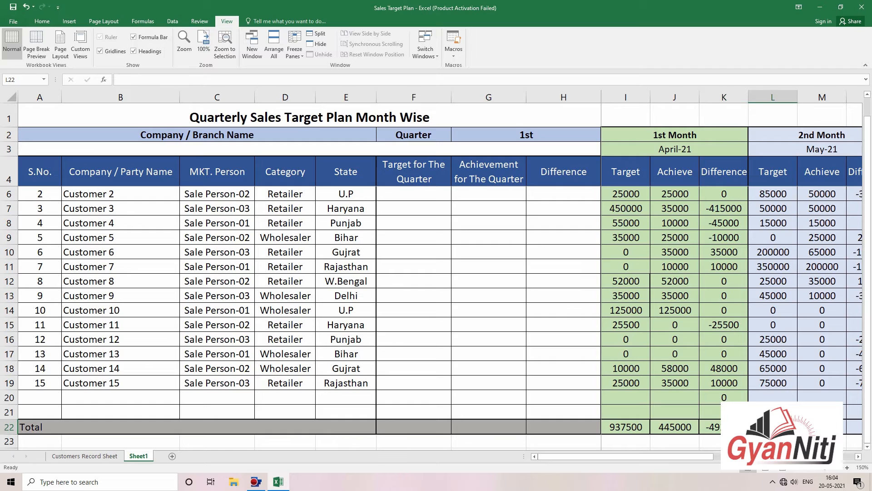
key(Left)
key(Right)
Step: Copy the three April totals in I22:K22 for pasting at L22
drag(614, 426, 718, 430)
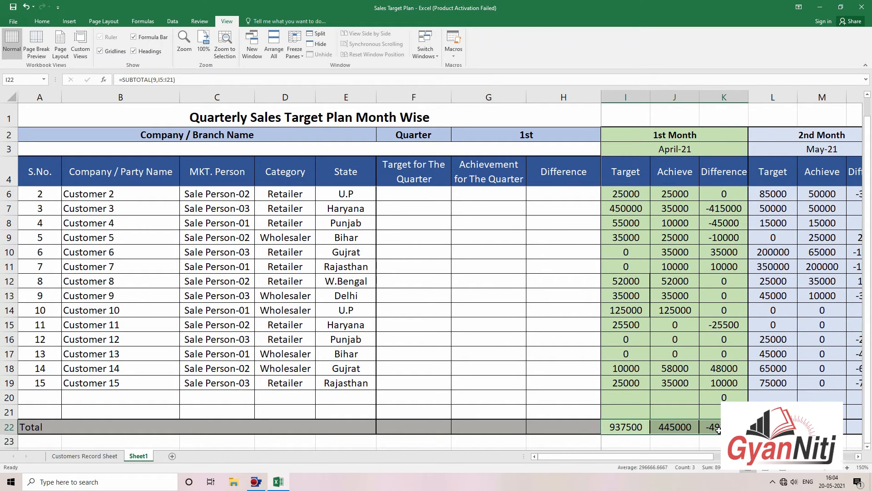
key(ctrl+c)
click(778, 429)
Step: Paste the SUBTOTAL formulas into the 2nd month (May) Total row cells
right_click(778, 430)
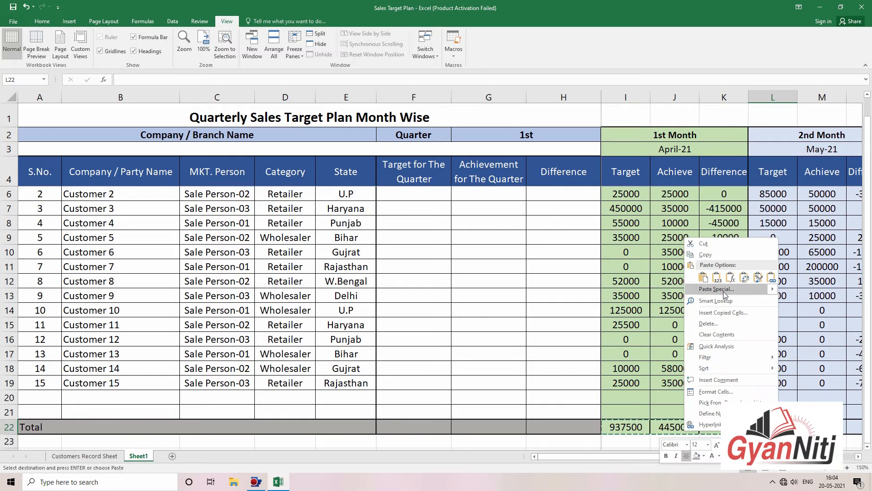
mouse_move(726, 294)
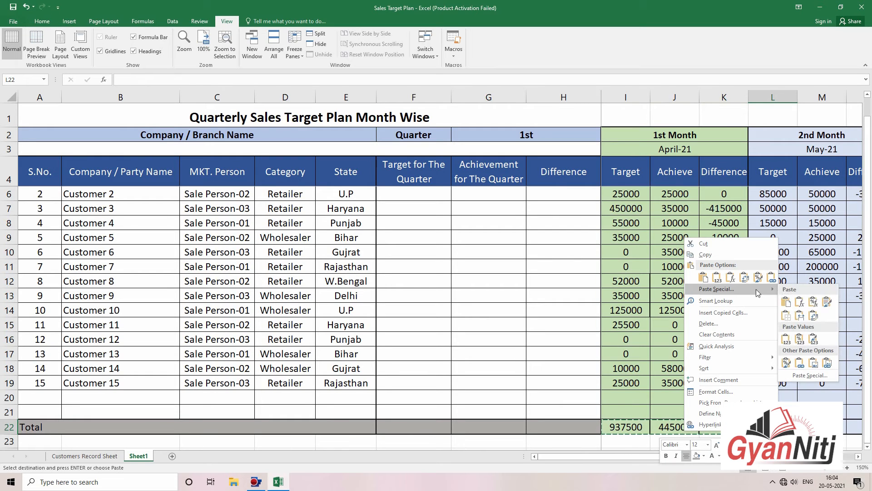
click(801, 302)
click(816, 384)
Step: Paste the SUBTOTAL formula into O22 so June's Total shows 1078500
key(Right)
key(Right)
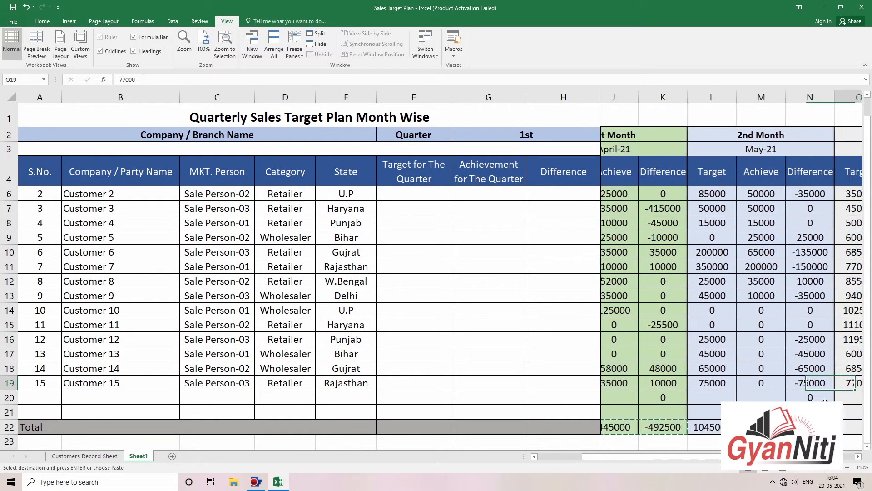
scroll(773, 409, right, 4)
click(694, 424)
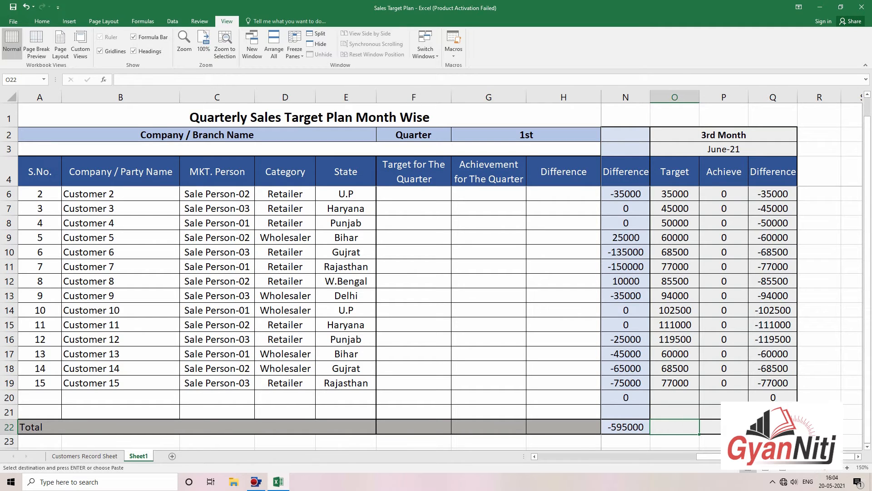
right_click(673, 427)
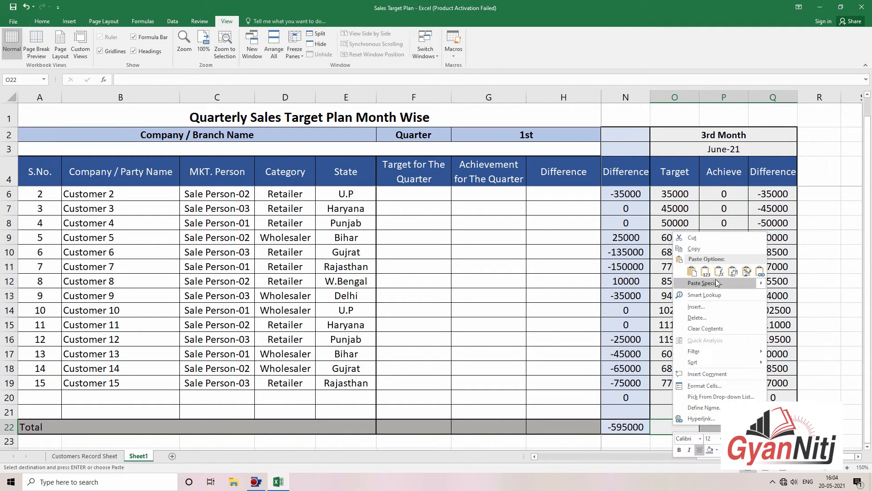
click(719, 272)
click(827, 387)
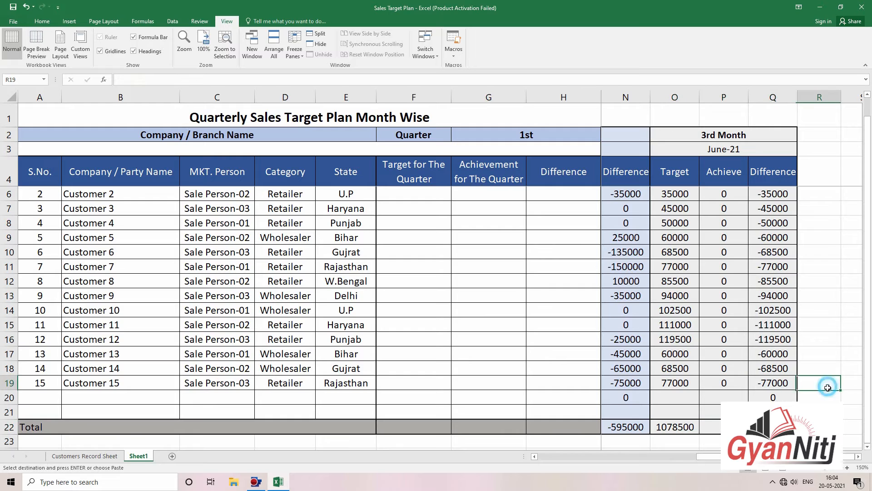
click(820, 412)
Step: Check the J22 subtotal formula and select the table from header row 4 down
drag(773, 426, 468, 423)
click(642, 413)
click(686, 427)
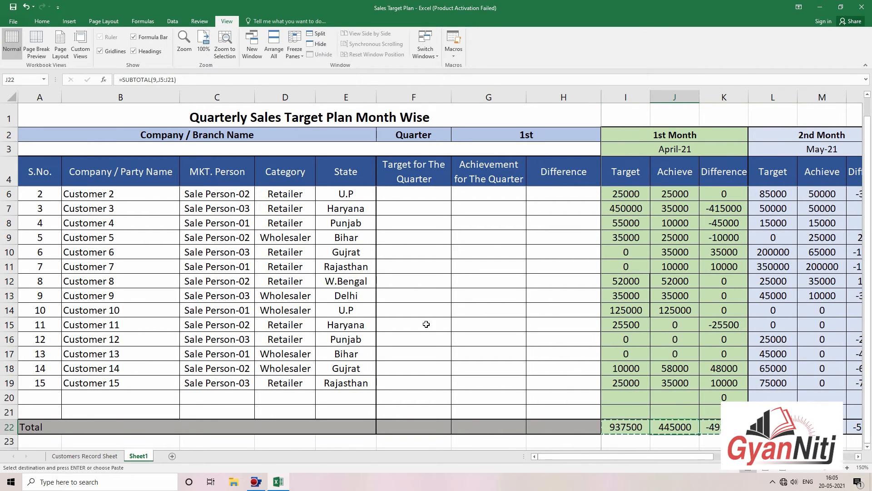
drag(22, 171, 775, 427)
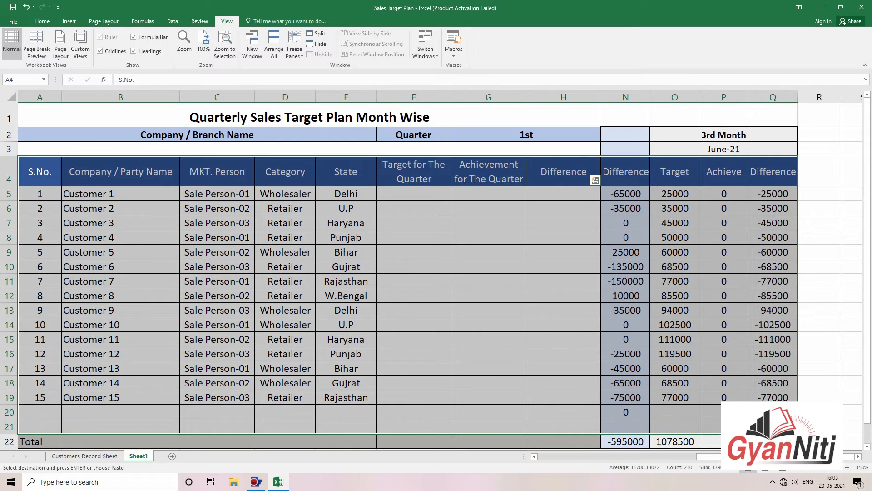
Step: Turn on Filter for the selected table's header row
click(172, 21)
click(314, 45)
click(548, 250)
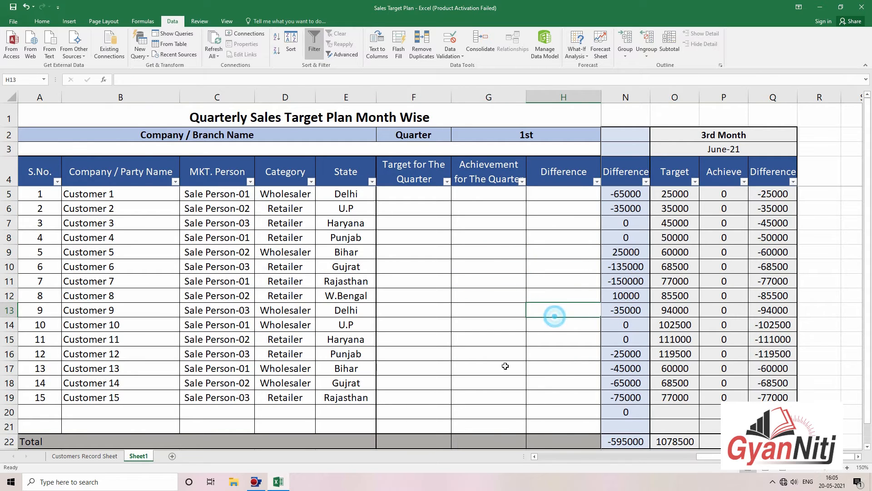
click(437, 413)
scroll(445, 416, down, 2)
scroll(445, 407, up, 3)
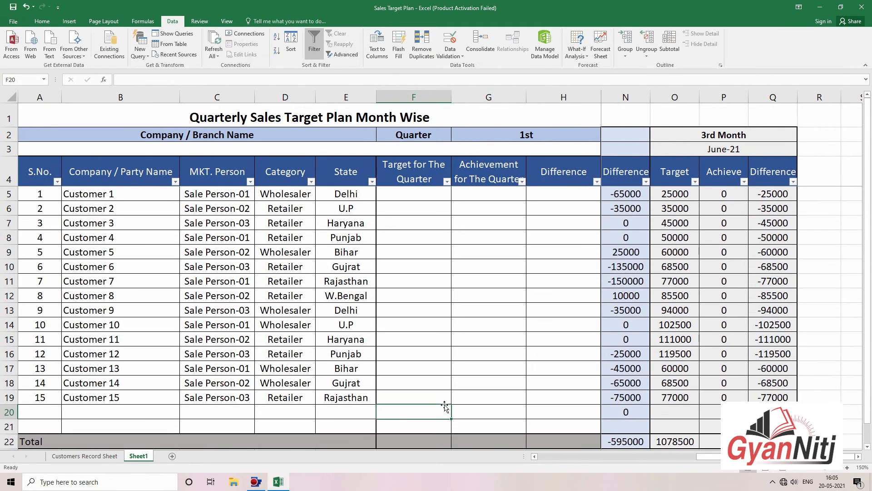
Step: Zoom out to show all three months and open the Target for The Quarter filter
click(413, 222)
key(Right)
key(Right)
key(Right)
key(Right)
key(Right)
key(Right)
key(Right)
key(Right)
key(Right)
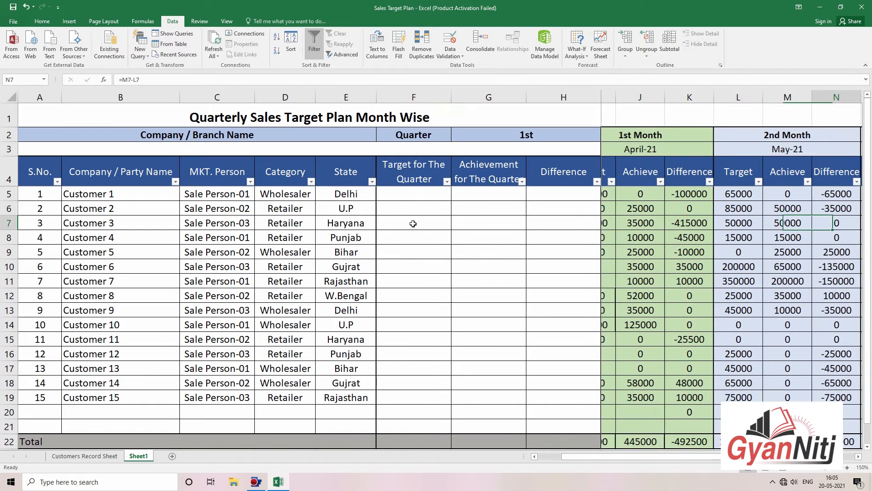
key(Right)
click(414, 223)
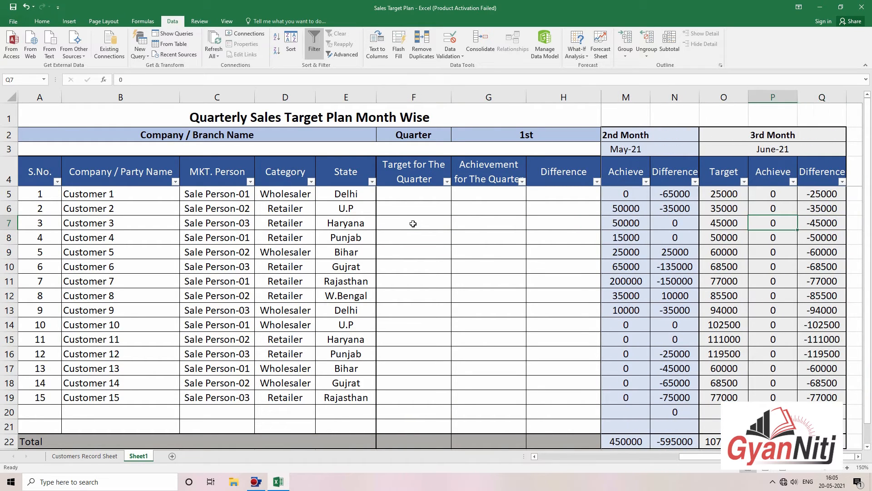
click(796, 471)
click(796, 470)
click(368, 192)
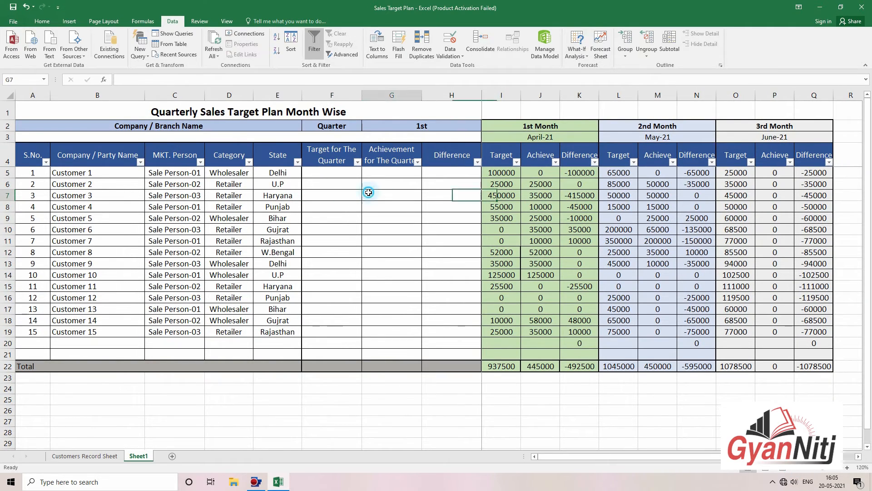
click(357, 162)
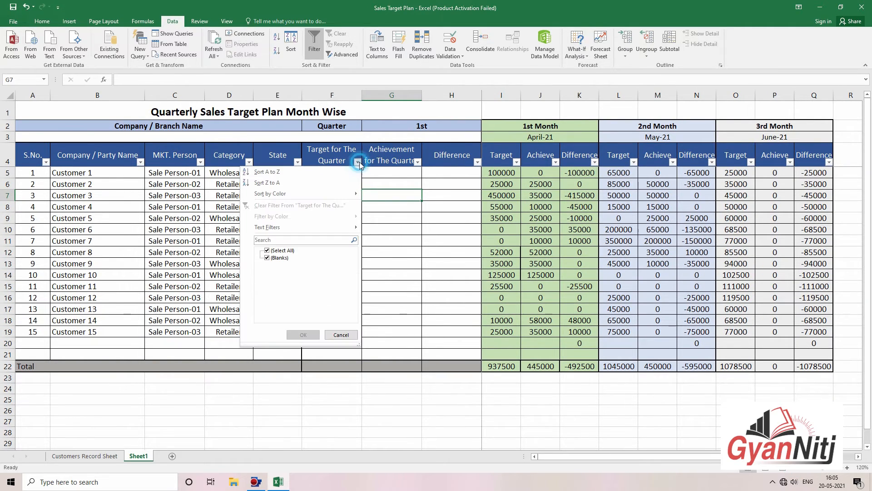
click(201, 162)
click(201, 162)
click(187, 172)
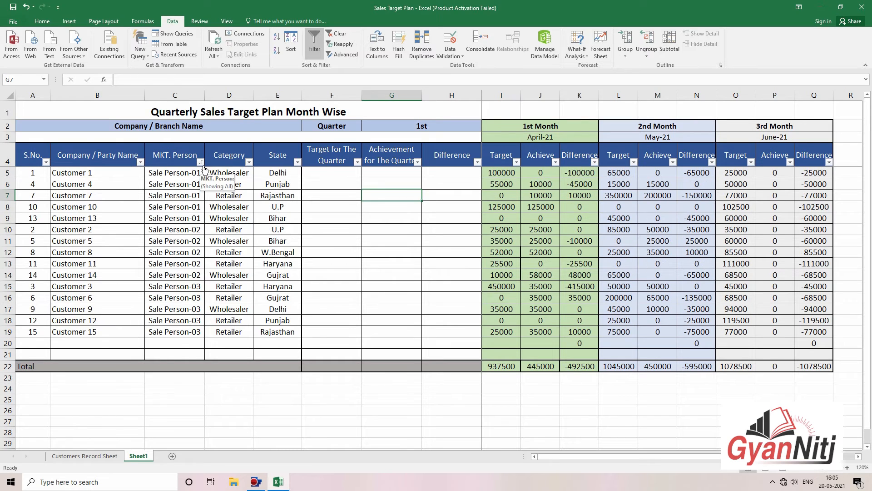
click(200, 162)
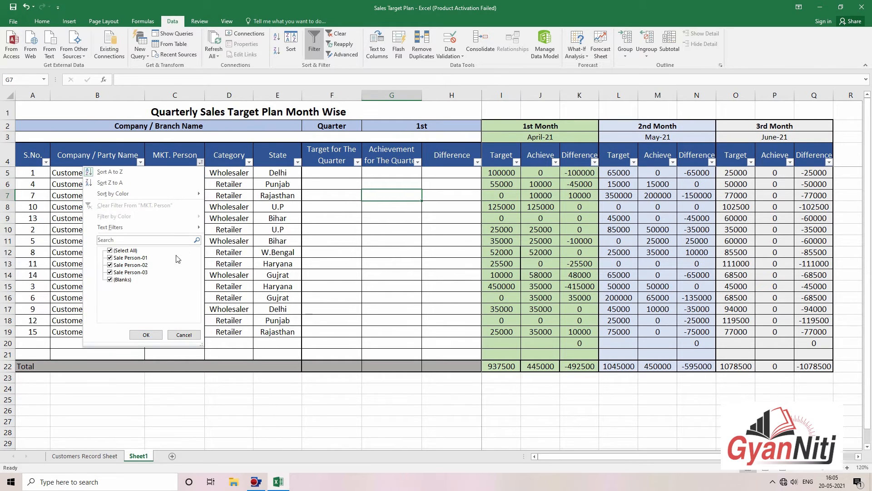
click(119, 250)
click(127, 258)
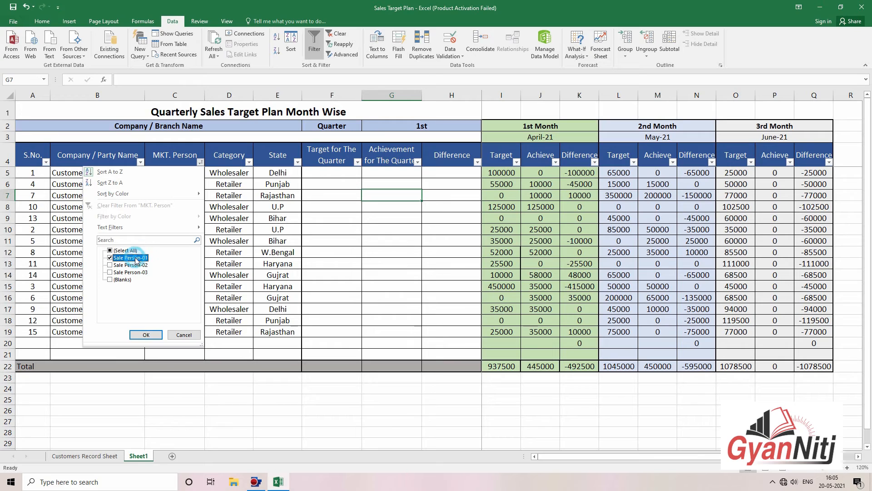
click(146, 335)
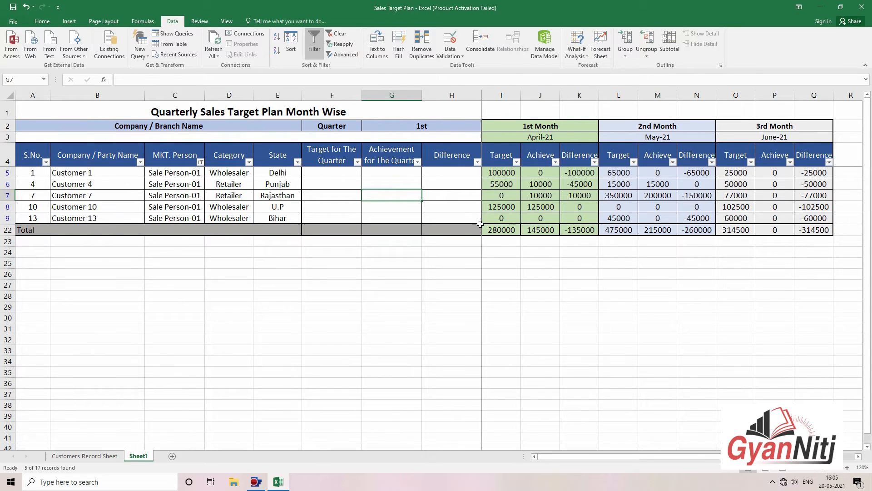
click(503, 230)
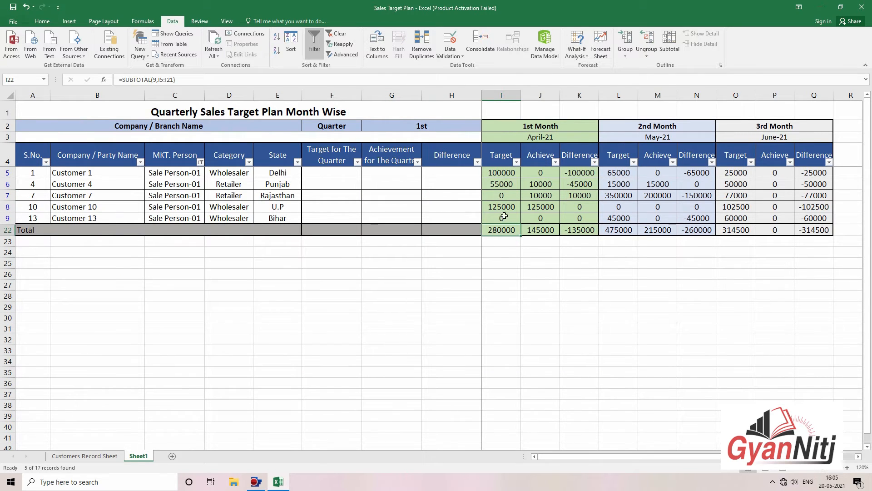
click(201, 162)
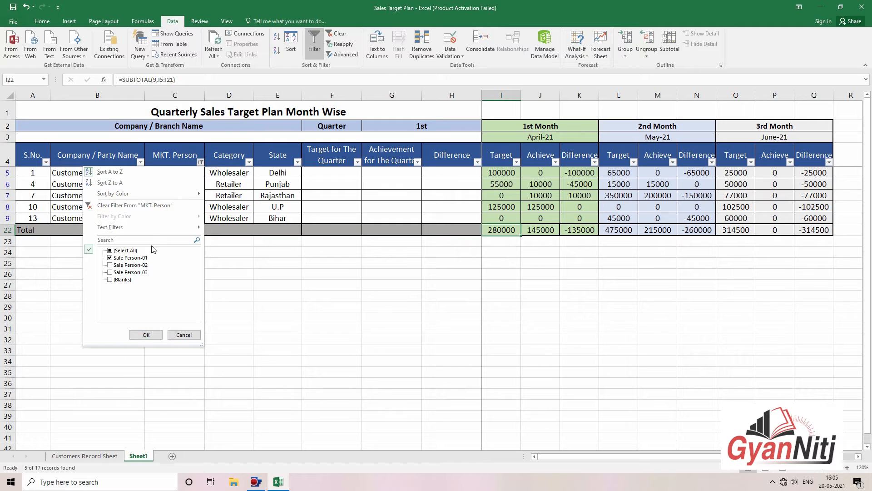
click(109, 265)
click(146, 334)
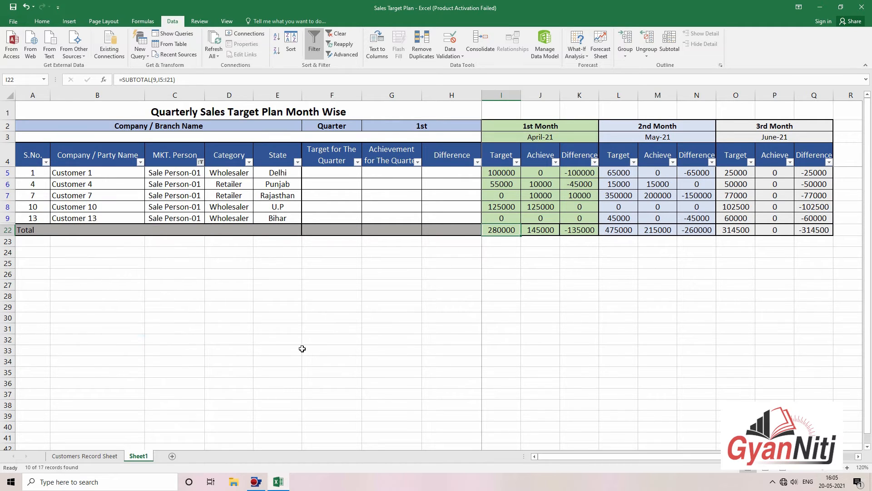
click(544, 295)
click(549, 288)
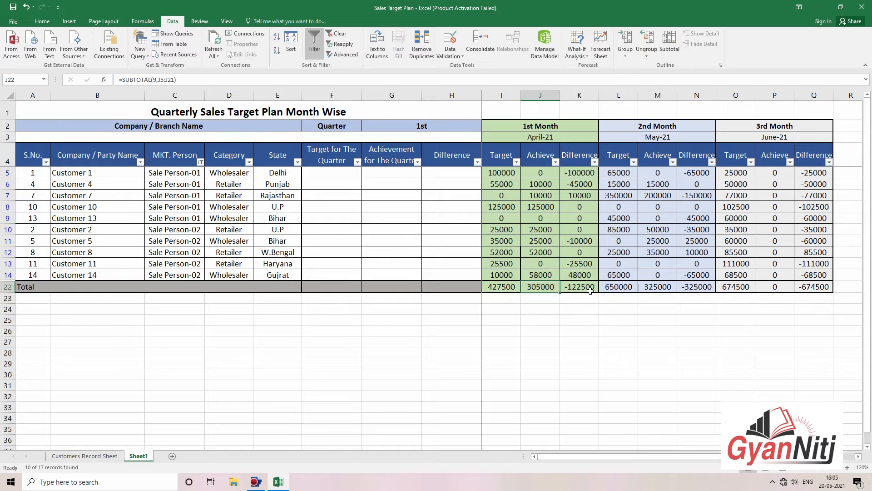
click(590, 289)
click(585, 327)
click(200, 162)
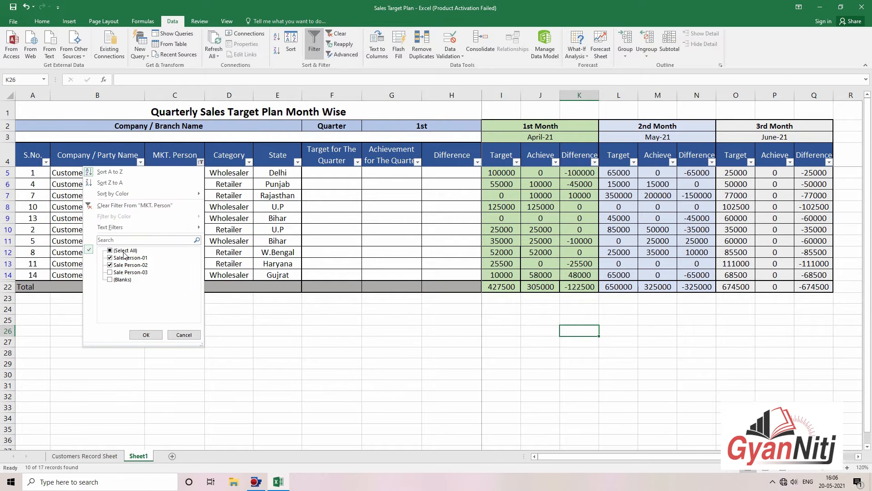
click(141, 338)
click(334, 343)
click(449, 343)
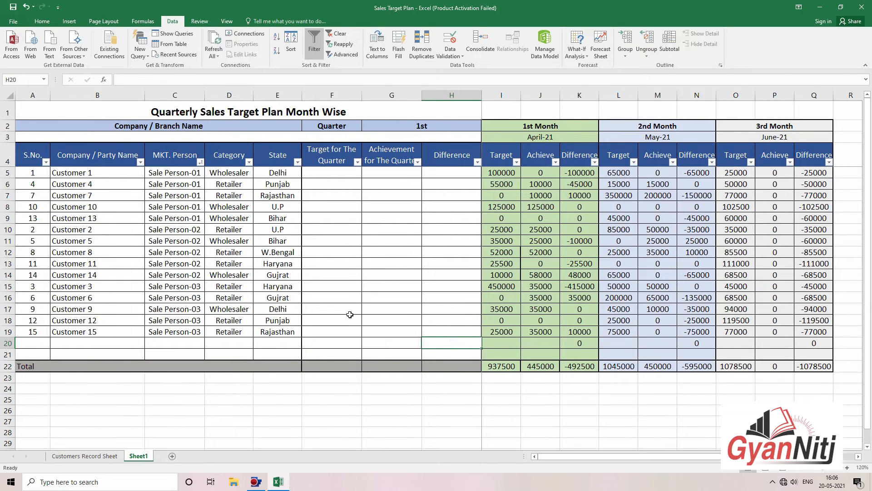
click(139, 163)
click(139, 163)
click(46, 162)
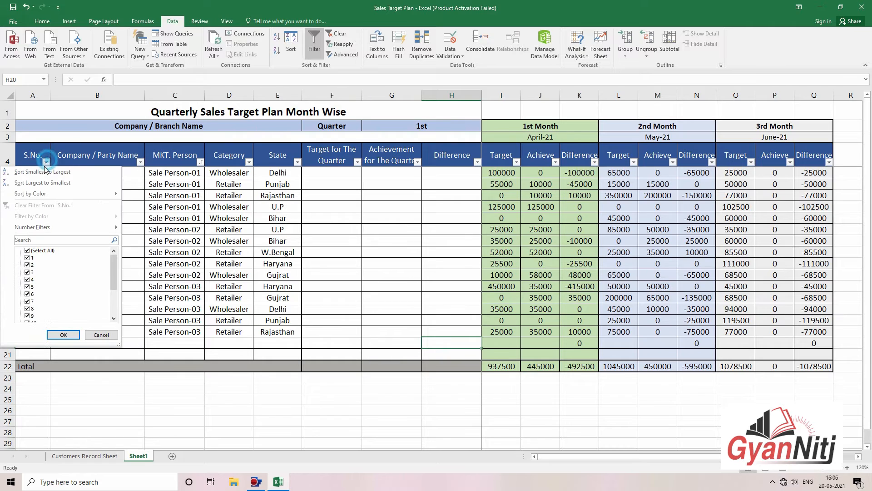
click(46, 172)
click(360, 229)
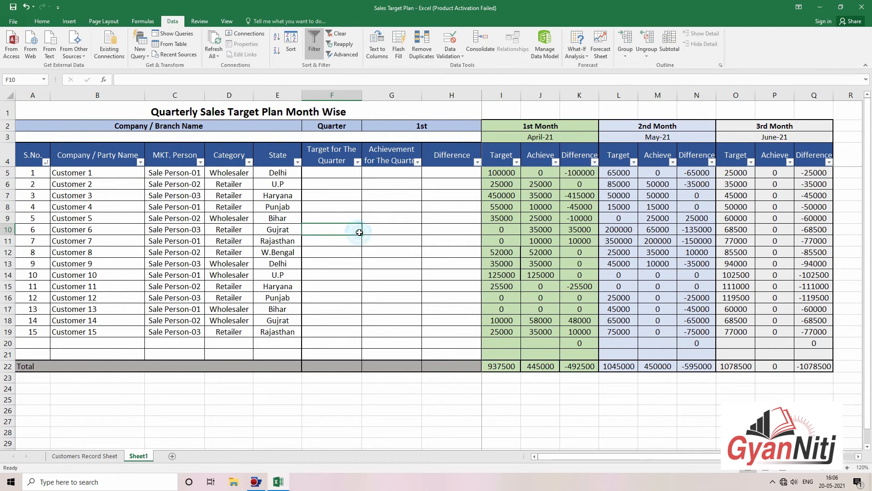
click(478, 218)
click(353, 176)
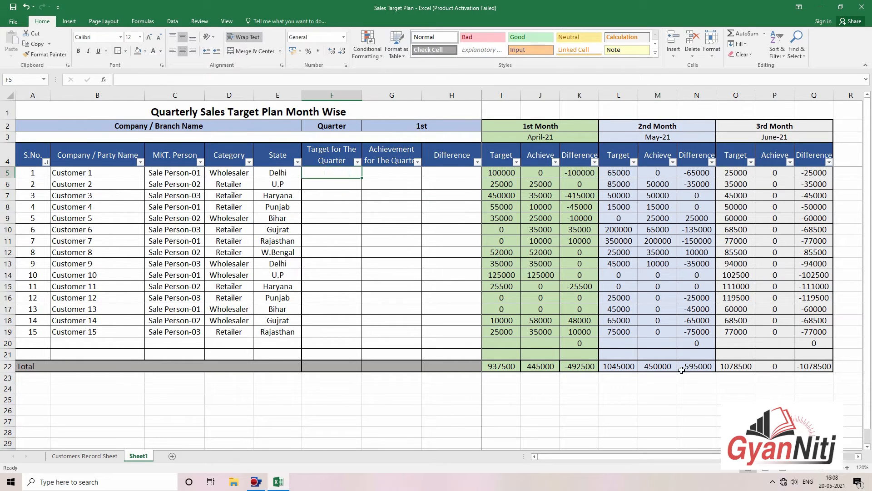
Step: Enter =SUM(I5+L5+O5) in F5 for Customer 1's quarter target
click(847, 467)
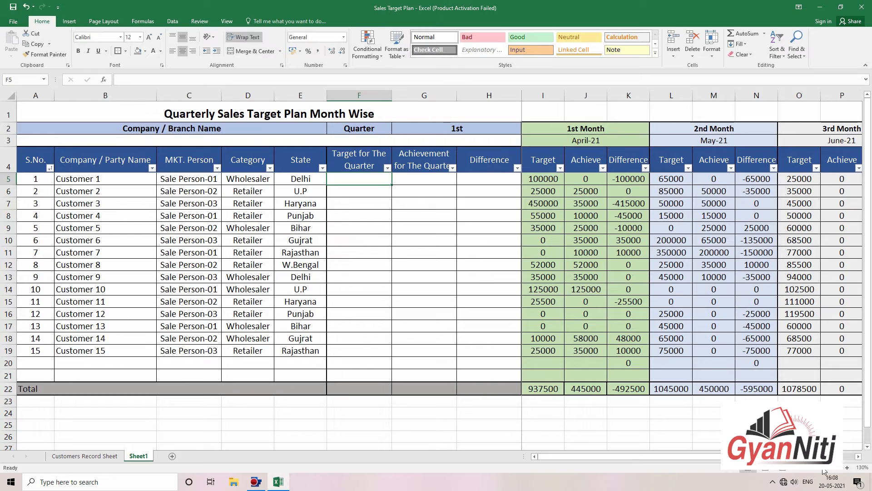
click(797, 468)
click(293, 171)
click(328, 240)
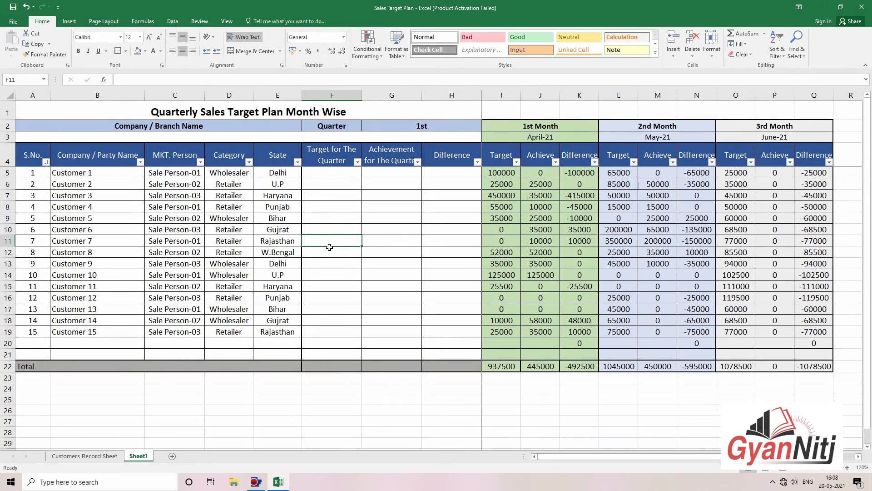
scroll(330, 249, up, 1)
scroll(330, 249, down, 1)
click(323, 167)
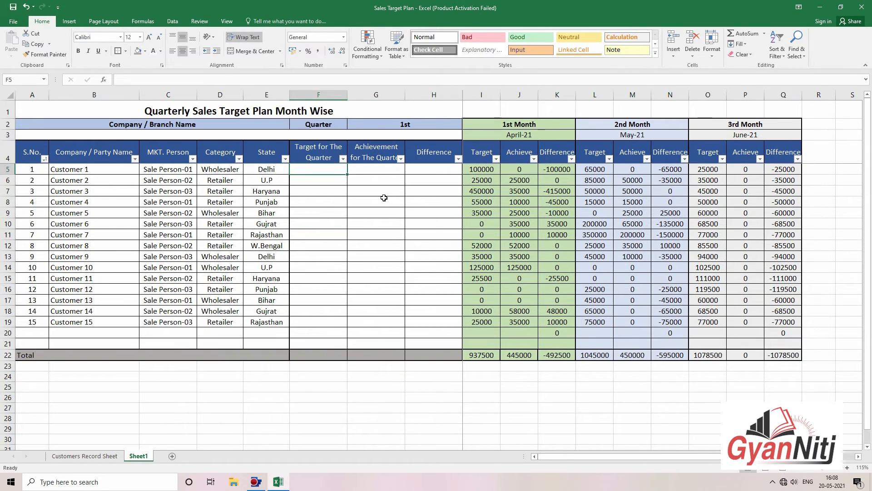
click(847, 468)
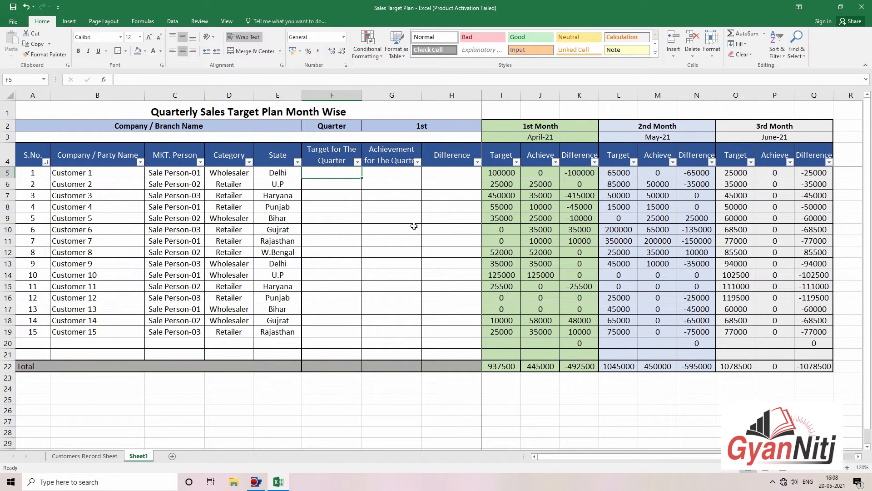
text(=)
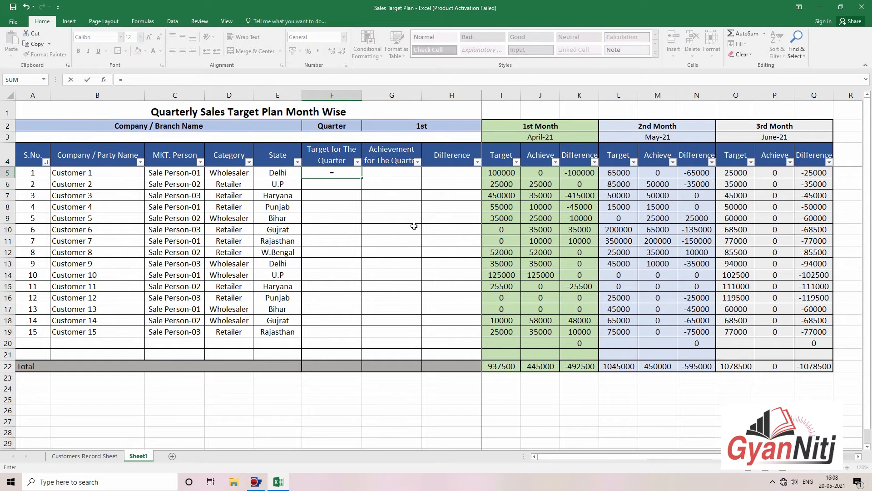
text(sum)
key(Tab)
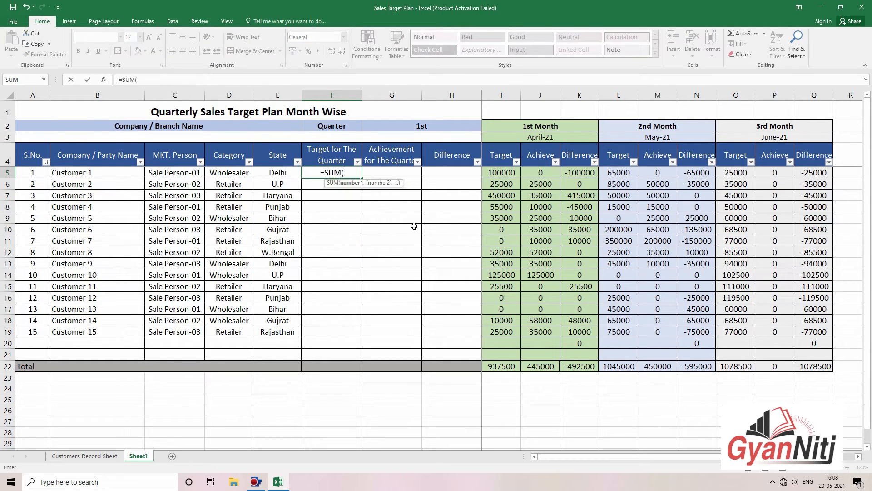
click(494, 171)
text(+)
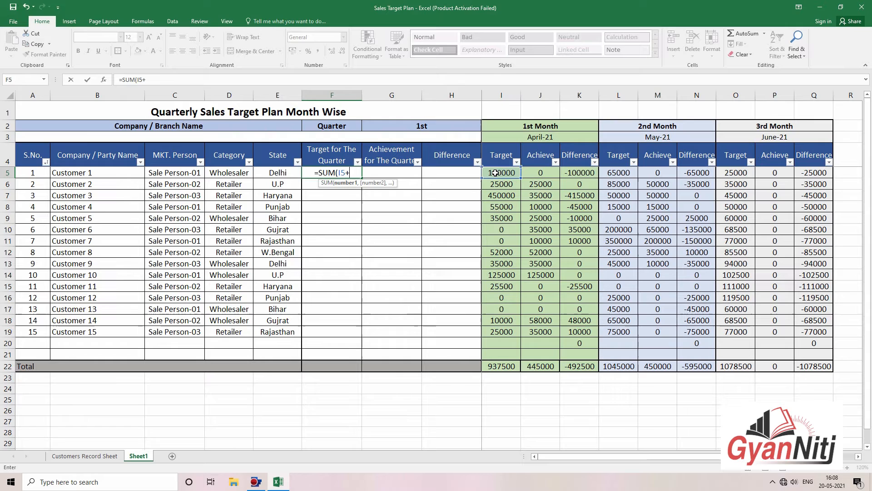
click(632, 177)
text(+)
click(725, 171)
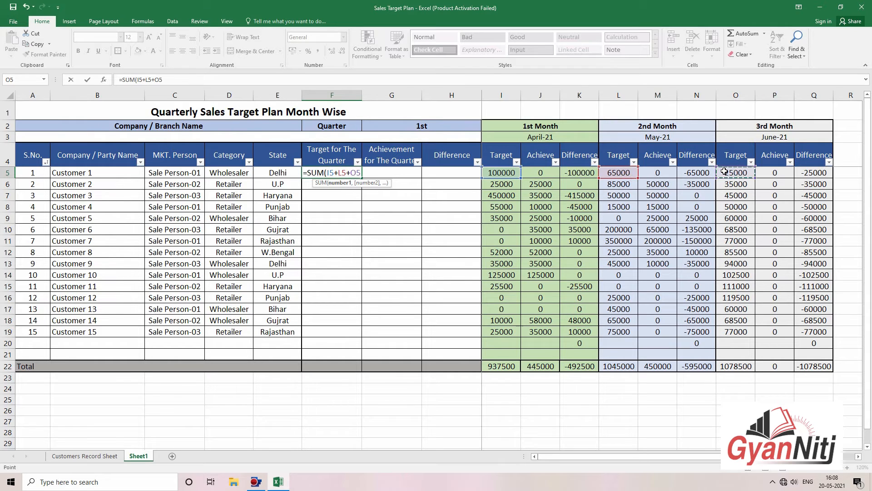
key(Return)
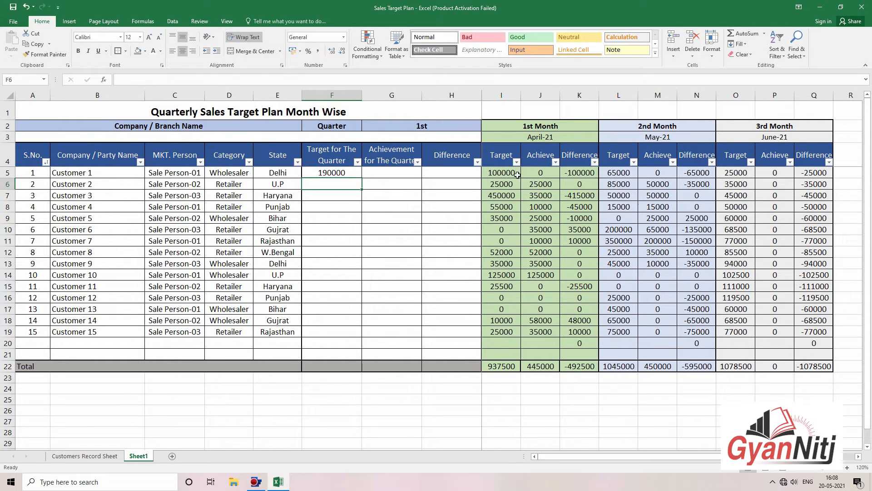
Step: Verify the monthly targets and fill the F5 quarter target formula down to row 20
click(517, 175)
click(611, 173)
click(732, 173)
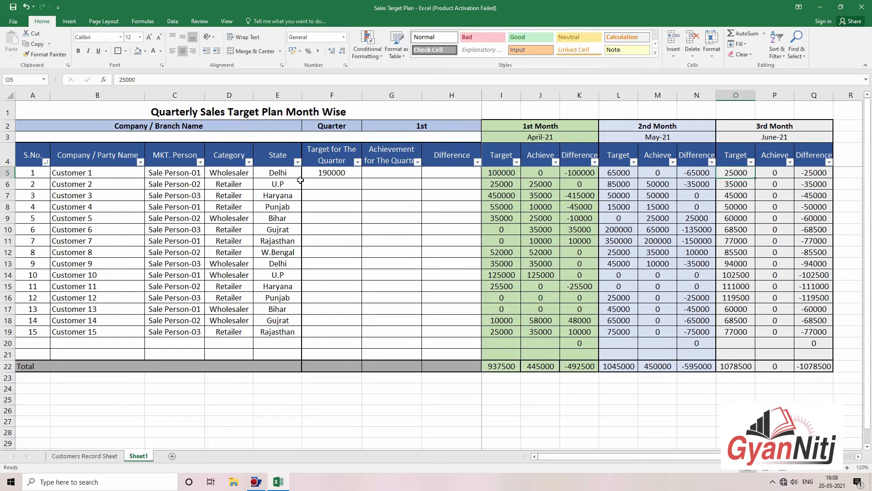
click(334, 174)
drag(361, 179, 361, 344)
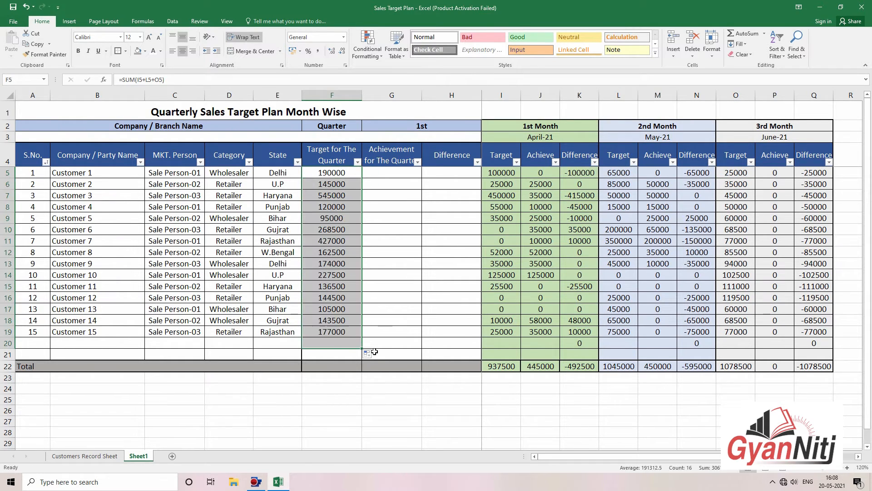
Step: Enter =SUM(J5+M5+P5) in G5 and fill it down to row 20
click(397, 175)
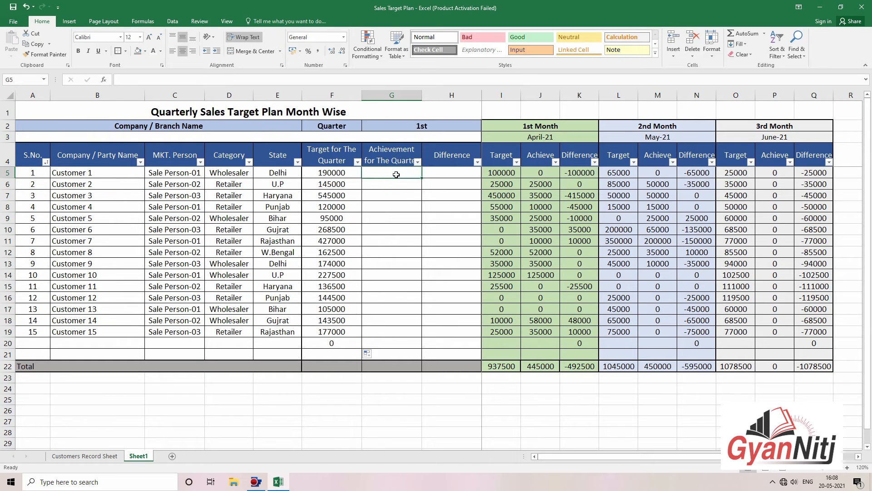
text(=SUM()
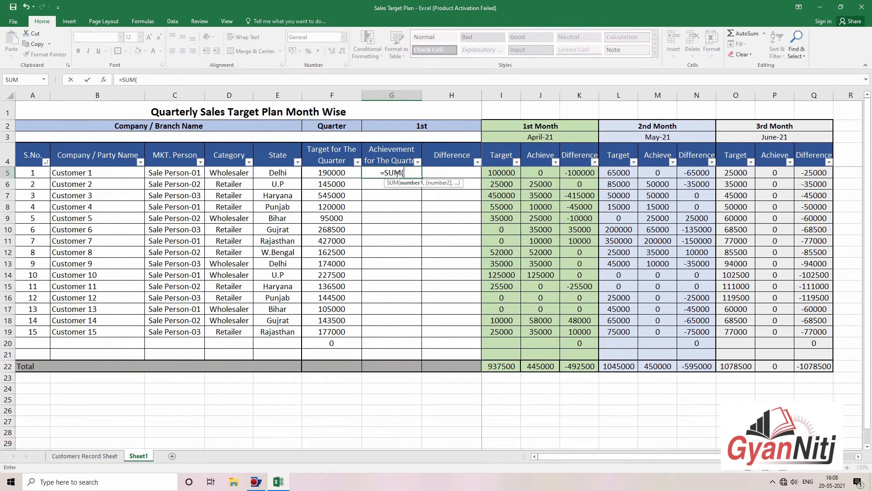
click(538, 175)
text(+)
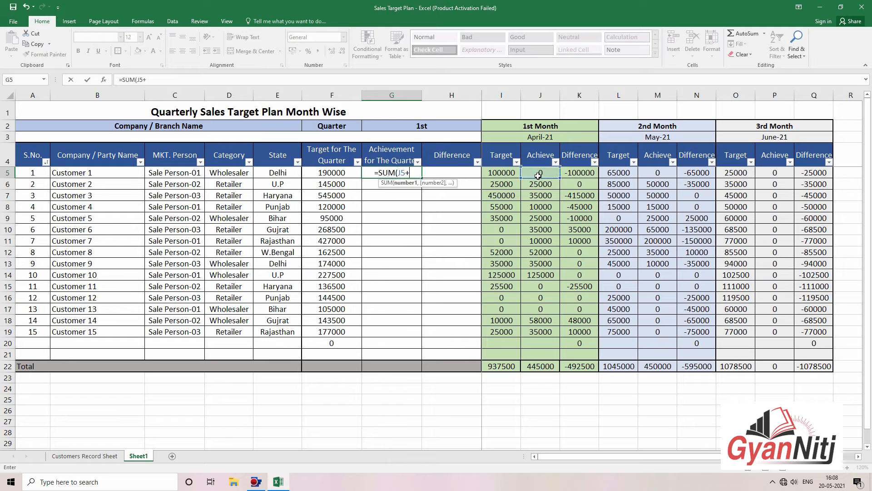
click(648, 173)
text(+)
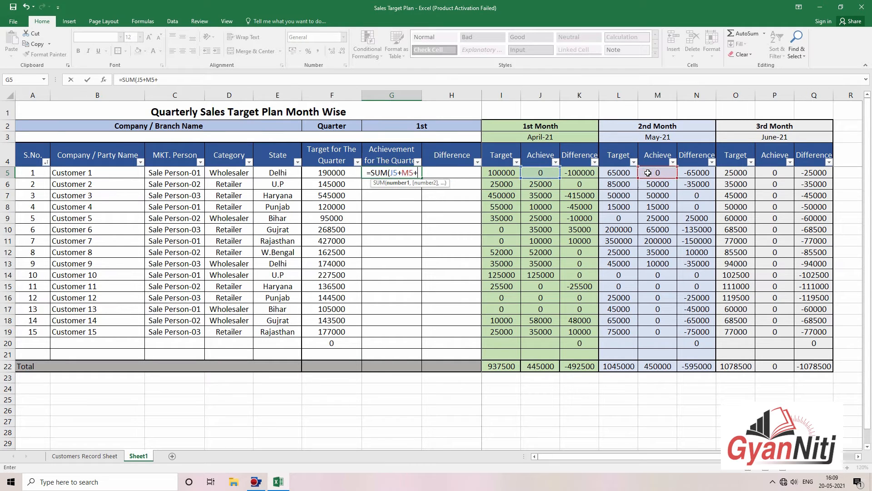
click(785, 173)
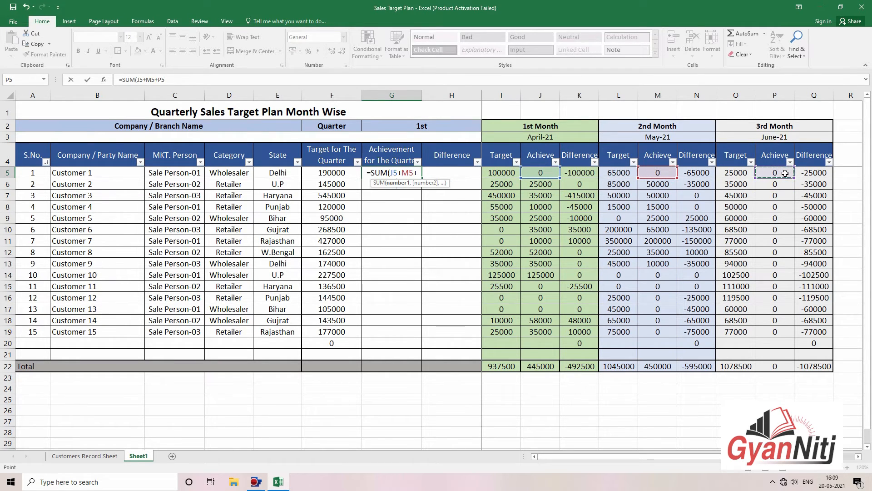
key(Return)
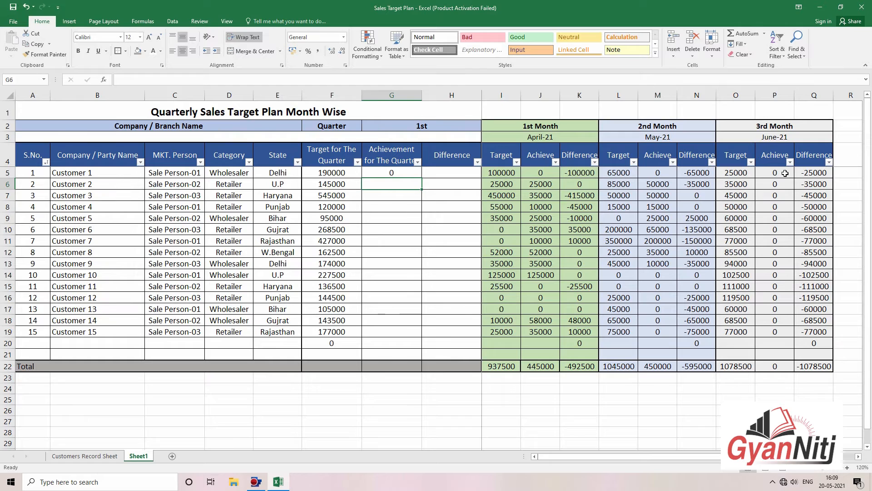
click(413, 177)
drag(420, 179, 411, 347)
Step: Enter =G5-F5 in H5 and fill the Difference formula down to row 20
click(470, 201)
click(459, 160)
click(460, 167)
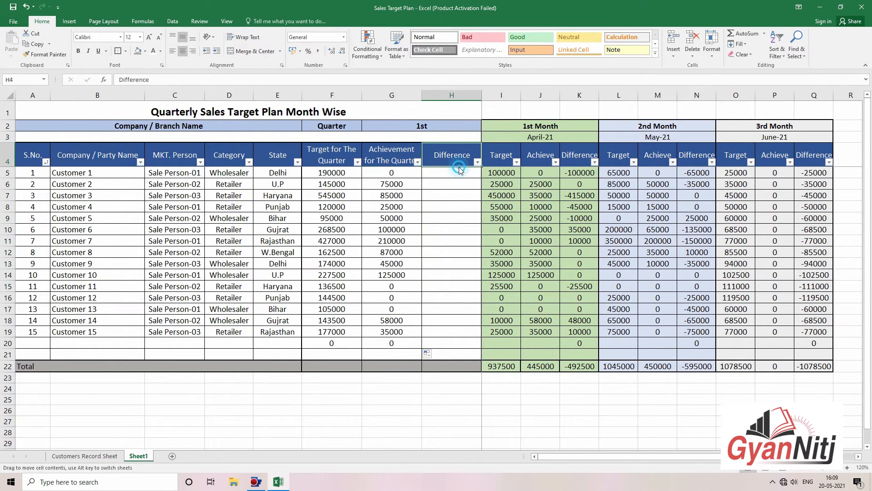
click(460, 172)
text(=)
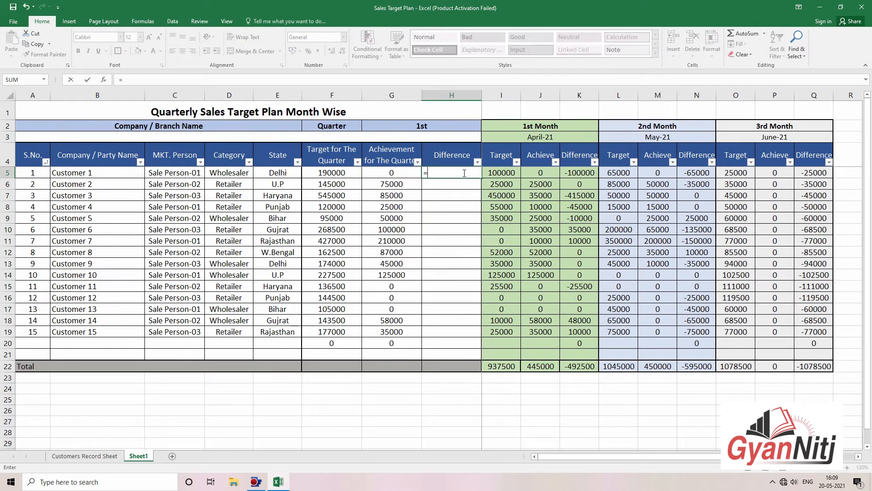
click(388, 171)
text(-)
click(353, 174)
key(Return)
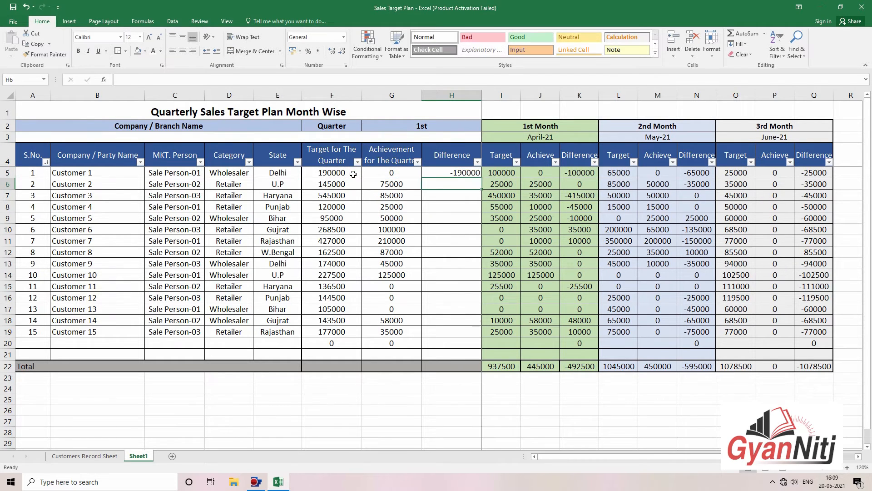
click(465, 172)
drag(481, 178, 482, 353)
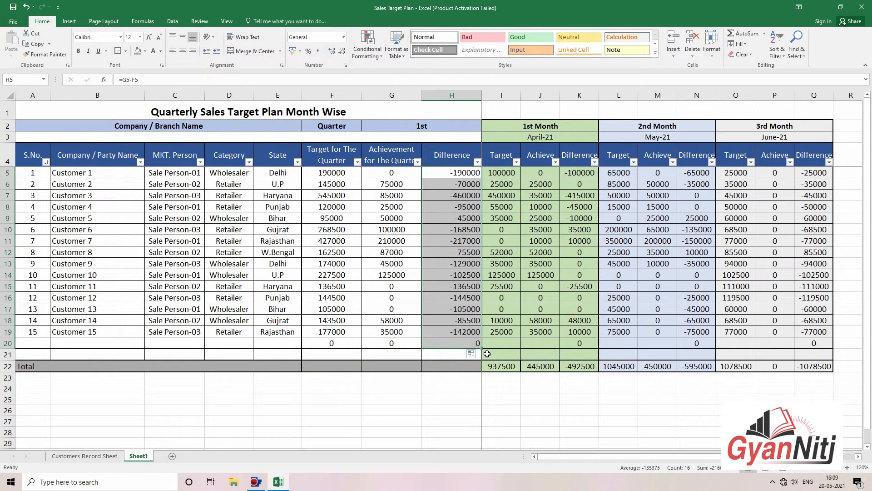
click(706, 299)
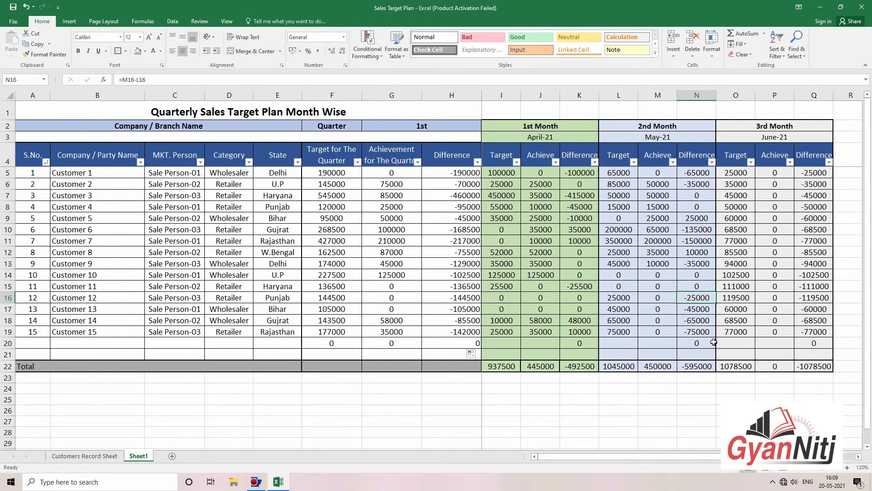
Step: Enter 200000 as Customer 11's May achievement in M15
click(669, 285)
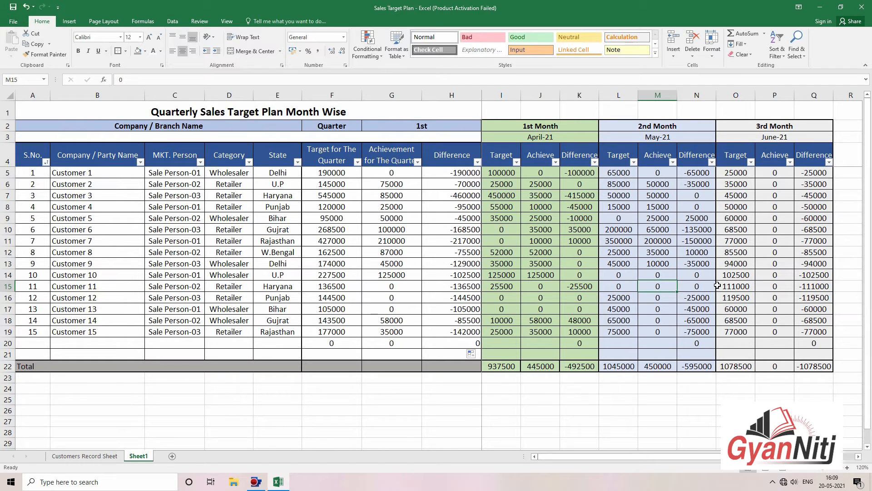
text(200000)
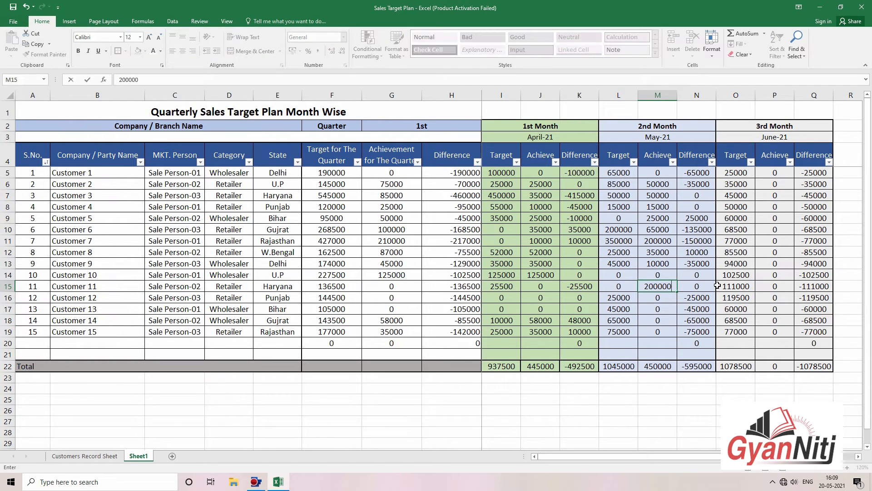
key(Return)
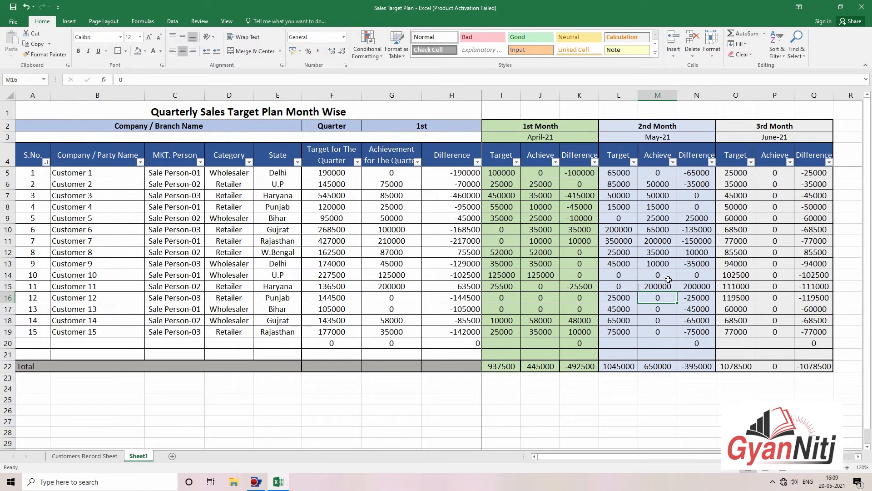
Step: Center-align the values in Difference column H
click(669, 208)
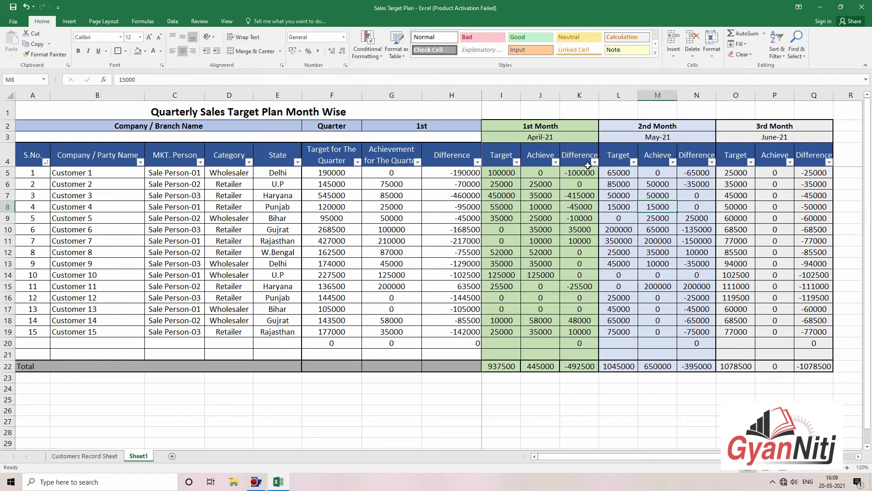
drag(587, 170, 581, 354)
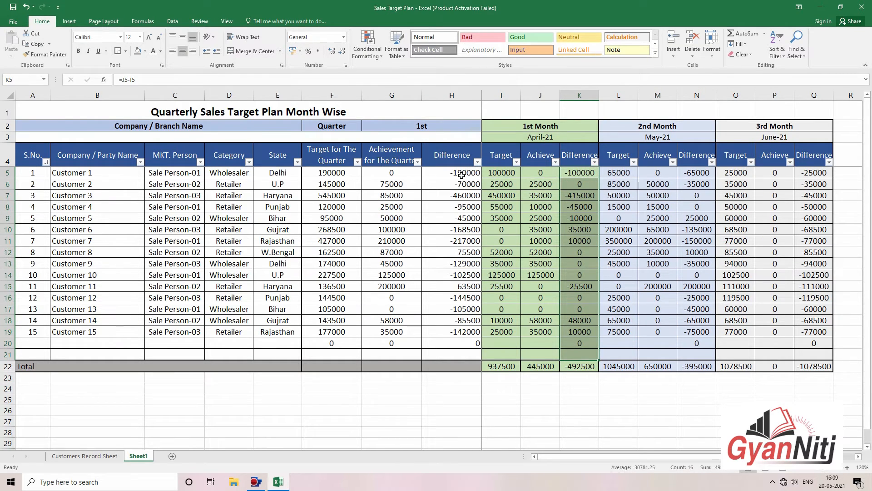
key(ctrl+q)
click(452, 95)
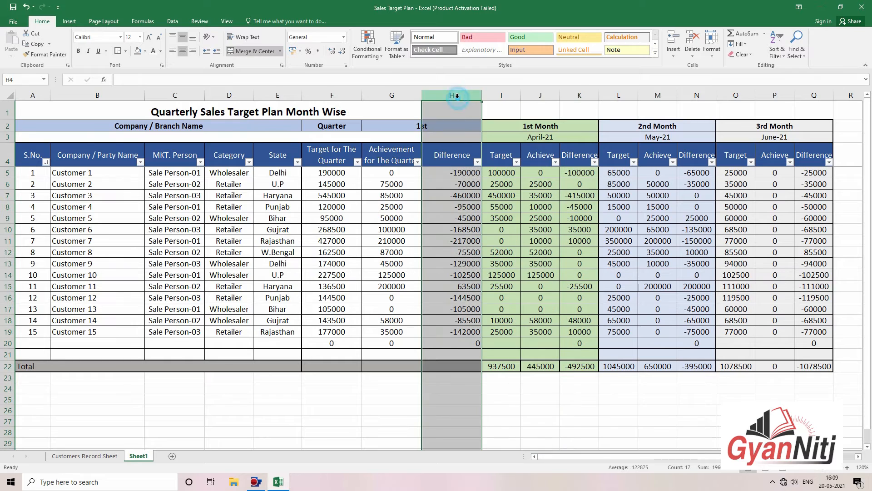
click(183, 51)
click(534, 188)
Step: Select the quarter figures F5:H20, then extend the selection to C5:H20
click(616, 227)
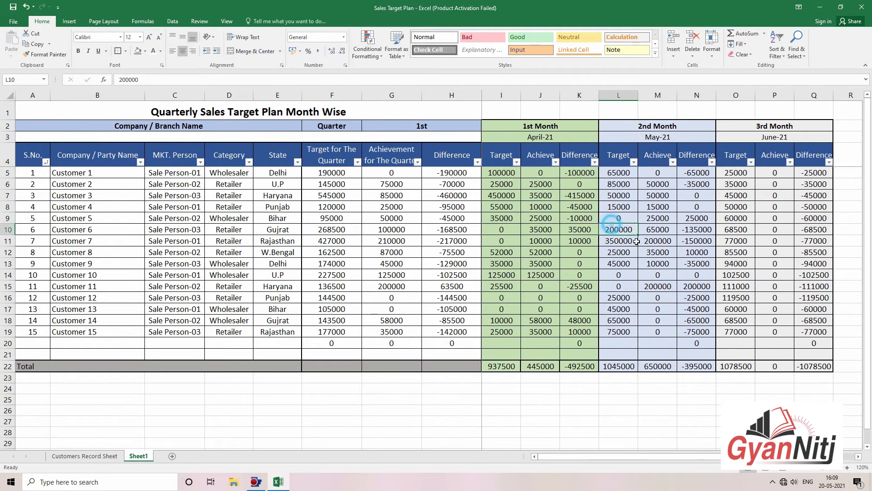
click(695, 274)
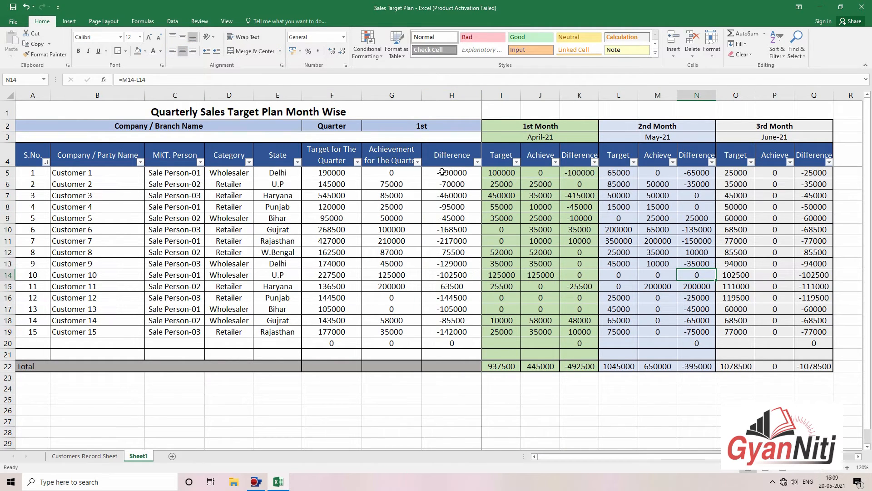
drag(359, 177, 460, 341)
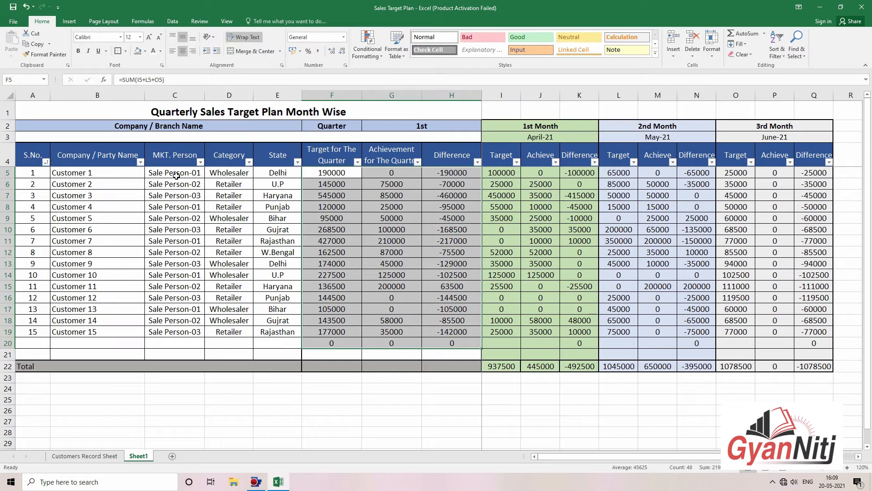
drag(177, 176, 444, 345)
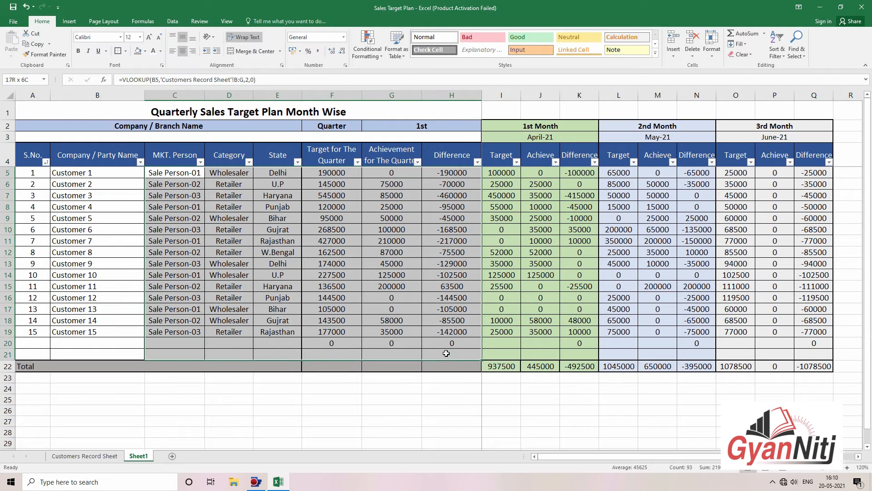
Step: Give C5:H20 a light-blue fill
click(145, 50)
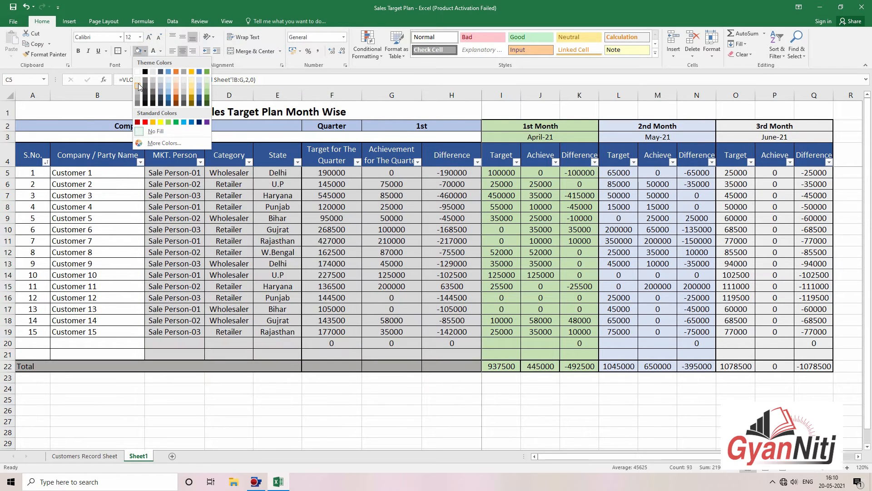
click(171, 78)
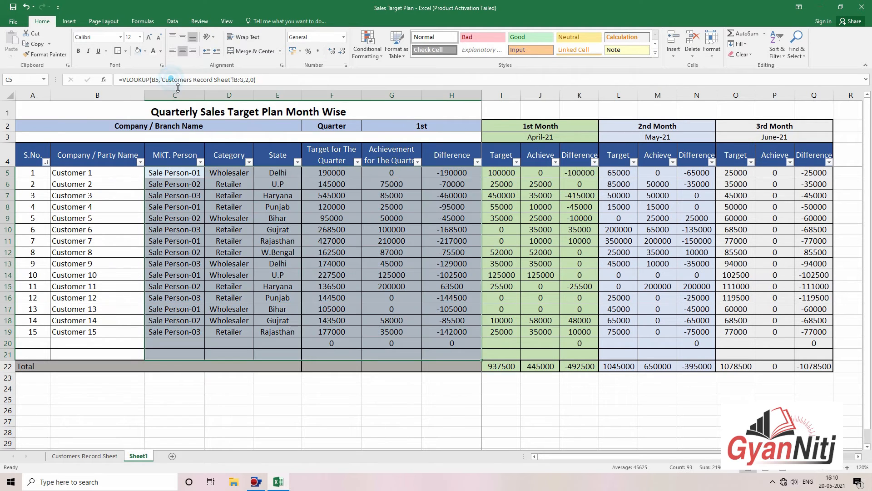
click(386, 193)
click(541, 207)
Step: Set No Fill on the Target and Achieve cells of April, May and June
click(512, 175)
drag(512, 175, 547, 354)
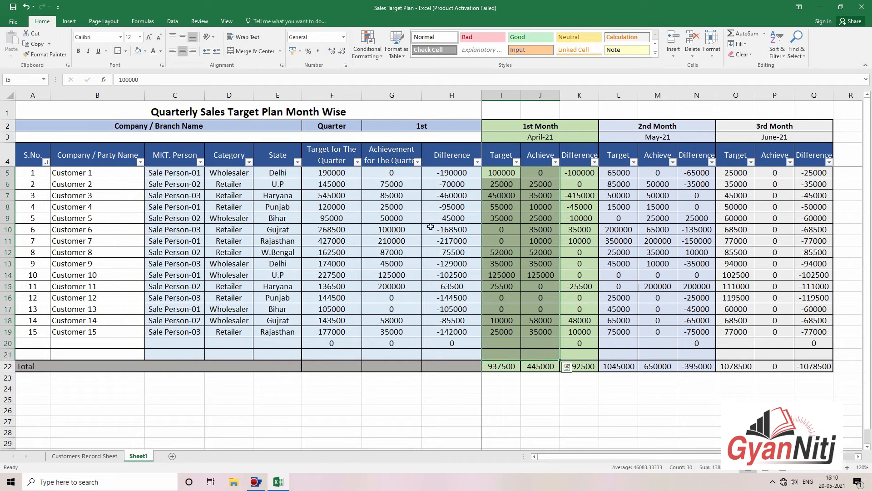
click(145, 51)
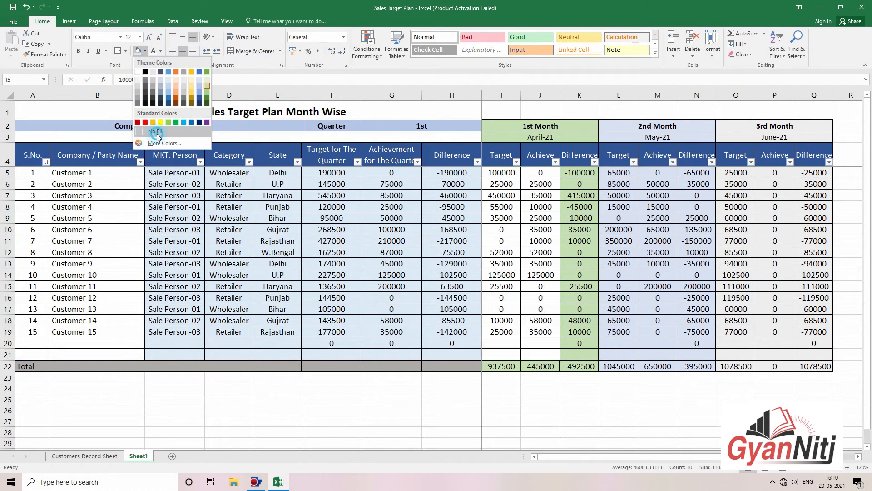
click(154, 132)
drag(624, 172, 649, 352)
click(138, 51)
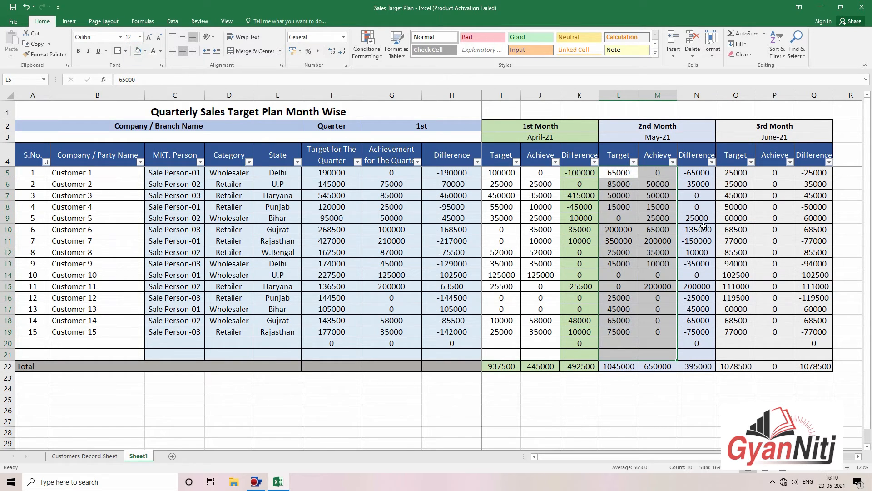
drag(736, 173, 774, 354)
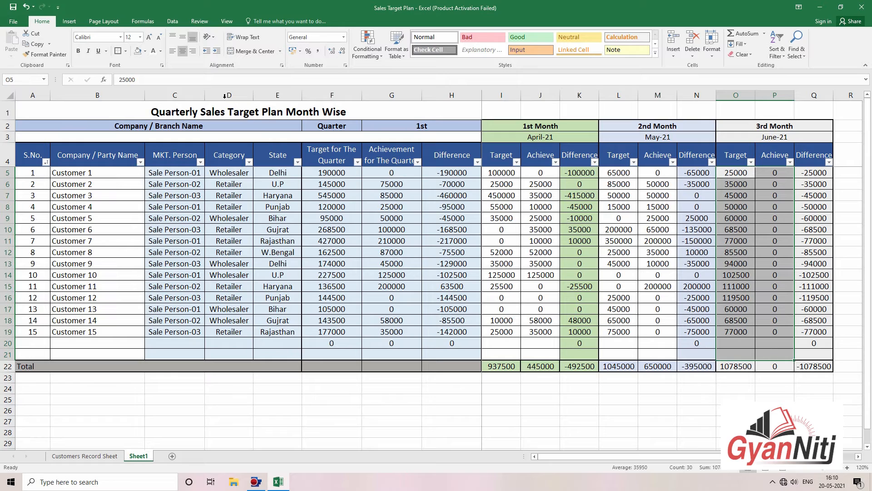
click(136, 51)
click(814, 387)
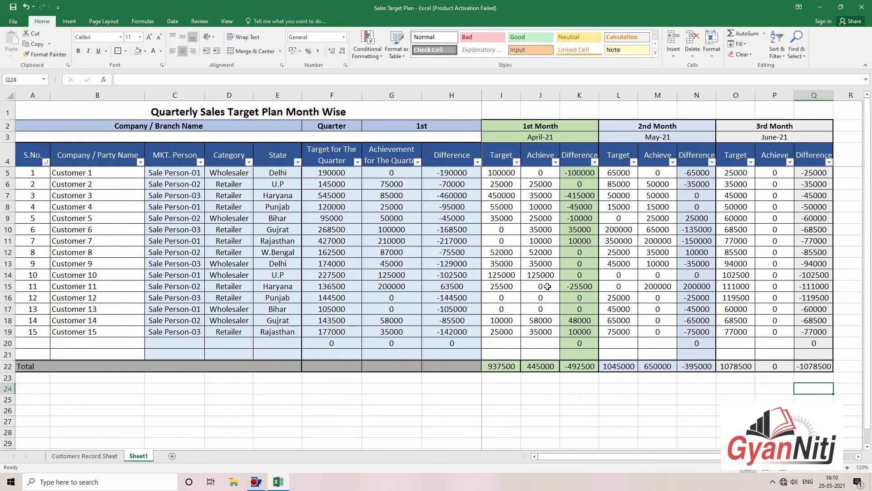
Step: Spot-check the formulas and values in F10, H17, L18 and I12
click(332, 229)
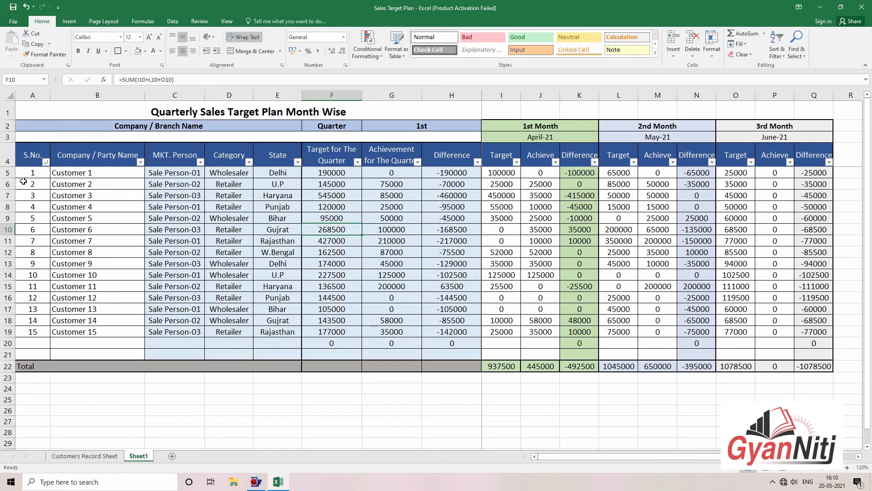
drag(29, 173, 87, 321)
click(339, 314)
click(476, 310)
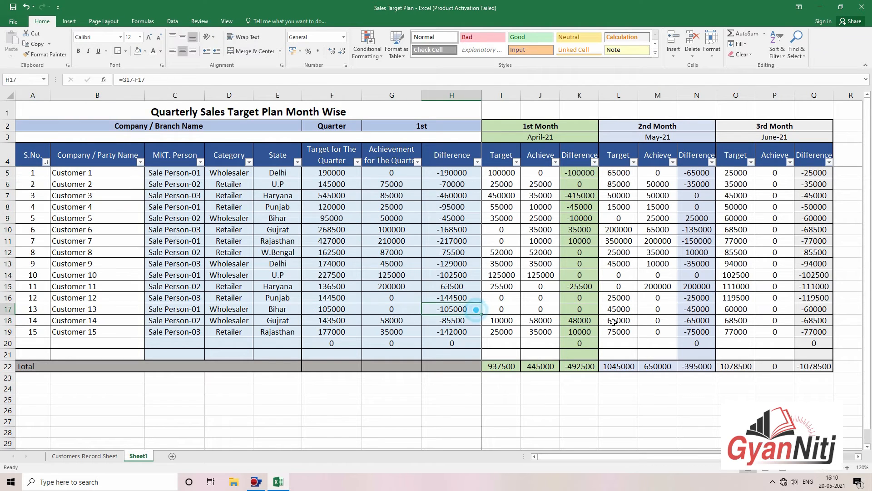
click(613, 322)
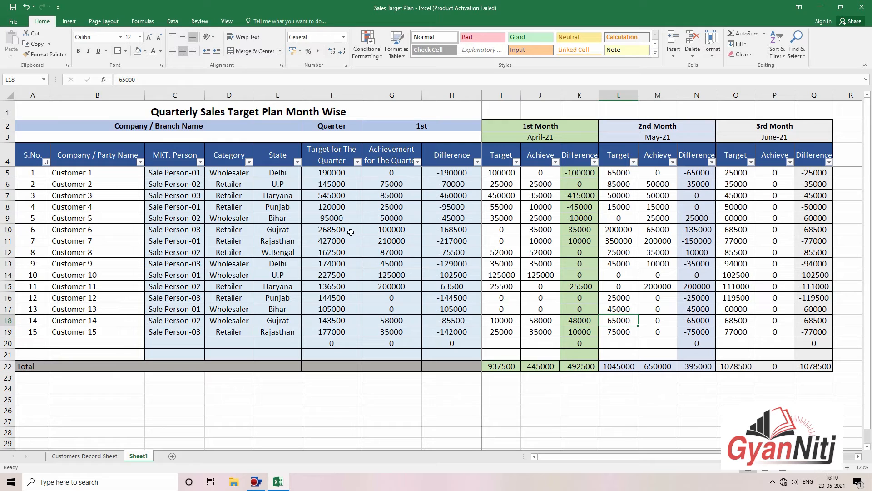
click(498, 253)
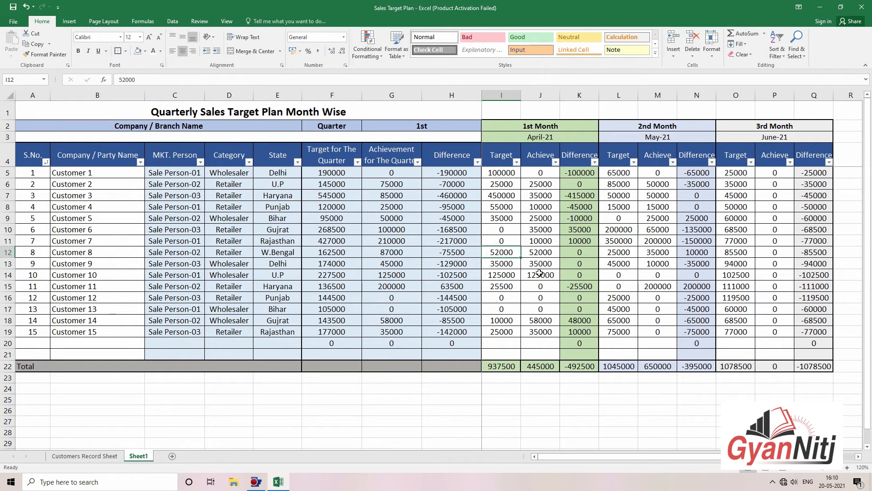
Step: Make row 2 taller and middle-align its titles vertically
drag(10, 131, 10, 136)
click(391, 164)
click(10, 129)
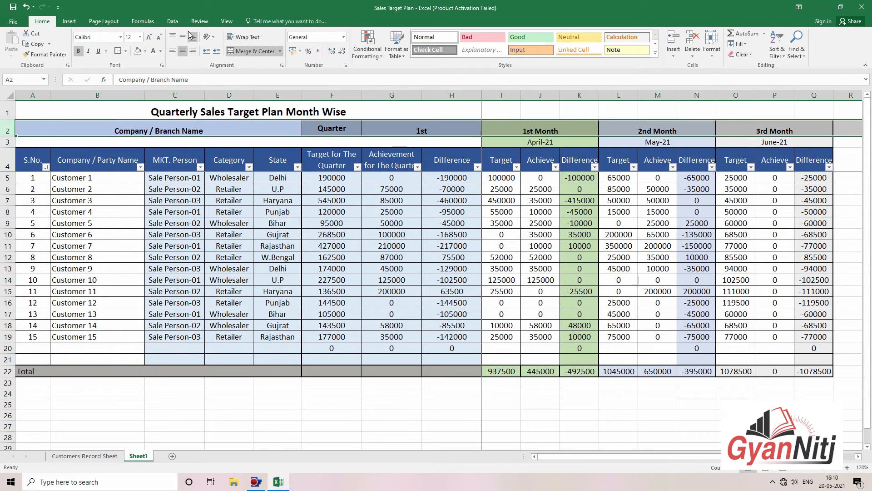
click(182, 37)
click(409, 171)
click(658, 246)
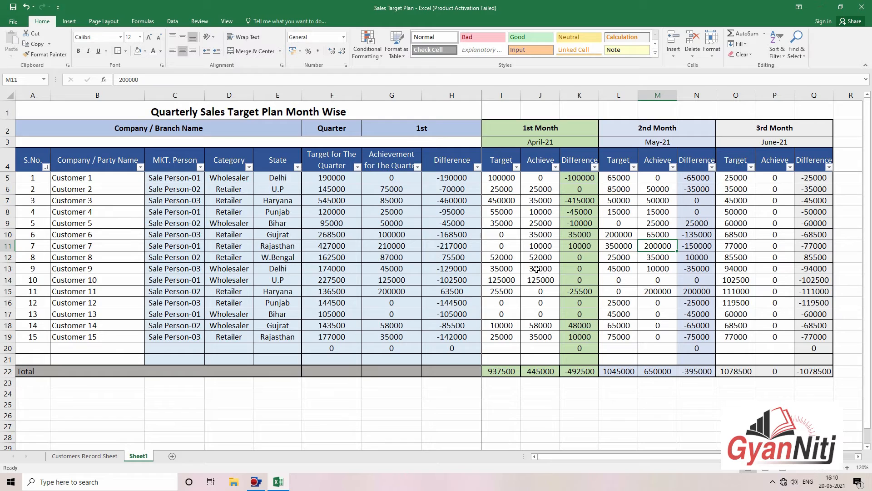
Step: Save the workbook and select the whole table including its title
click(13, 6)
click(332, 189)
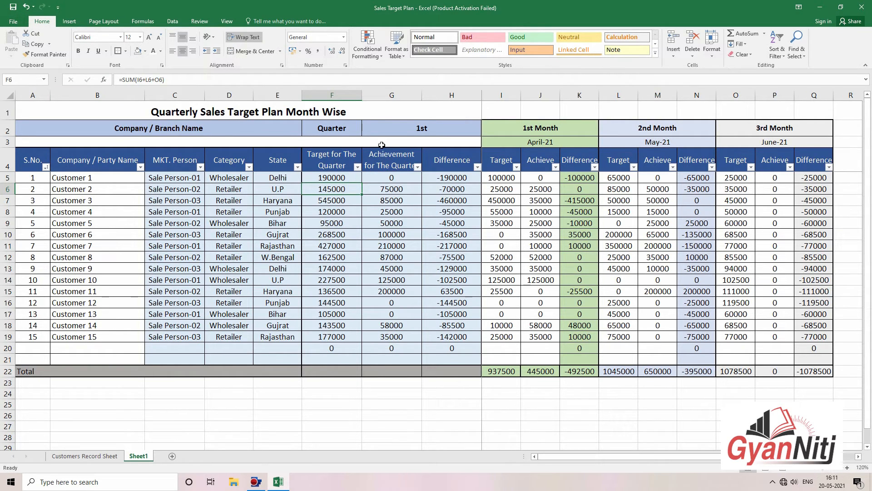
click(697, 329)
drag(68, 117, 755, 370)
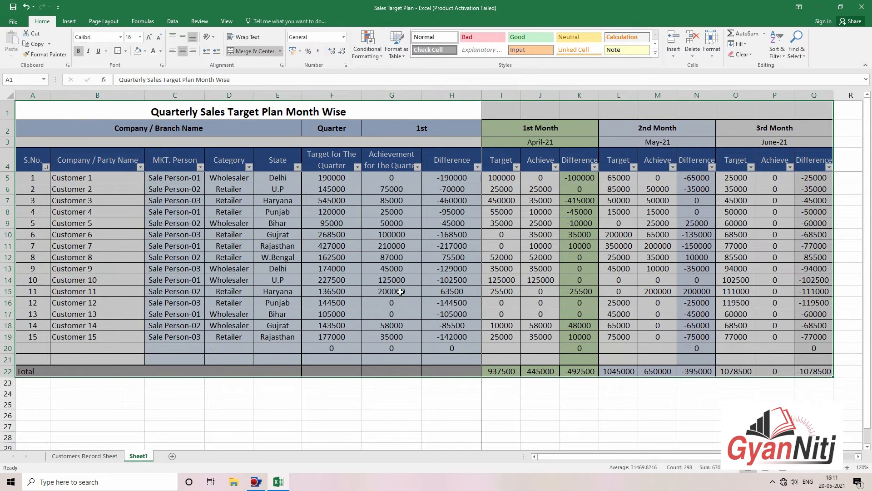
Step: Set printing to Print Selection, landscape orientation, fitted to one page
click(15, 21)
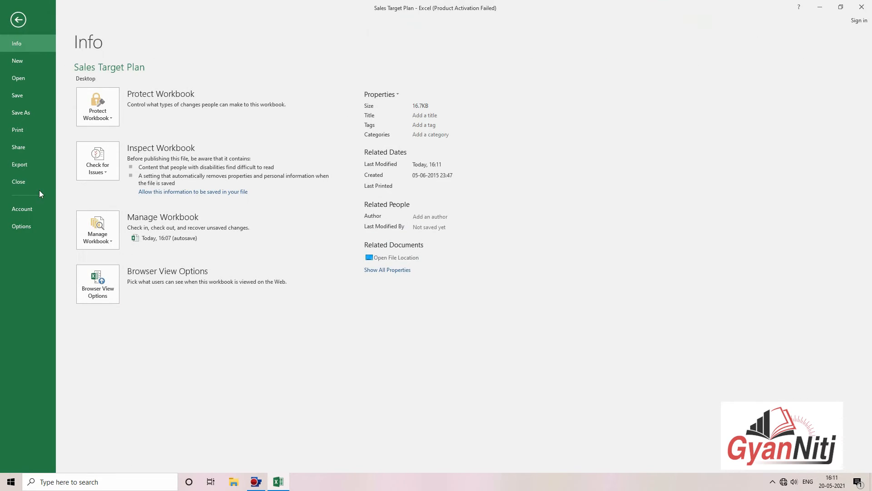
click(26, 130)
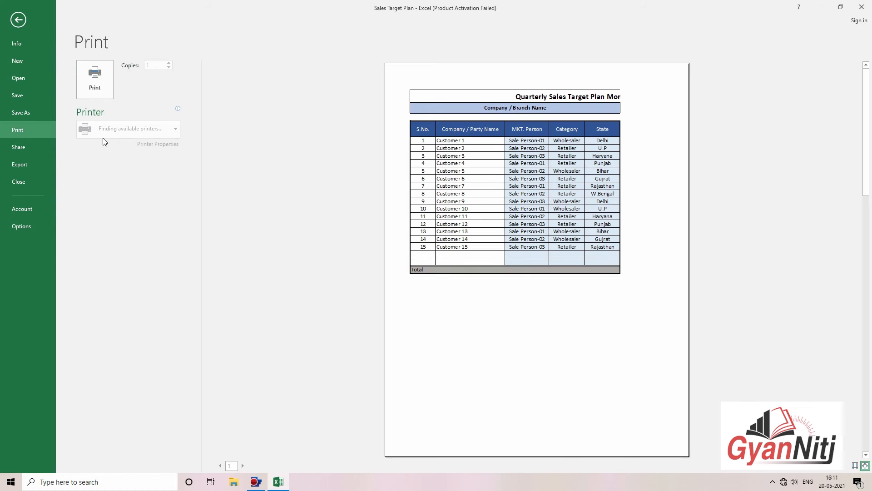
click(132, 177)
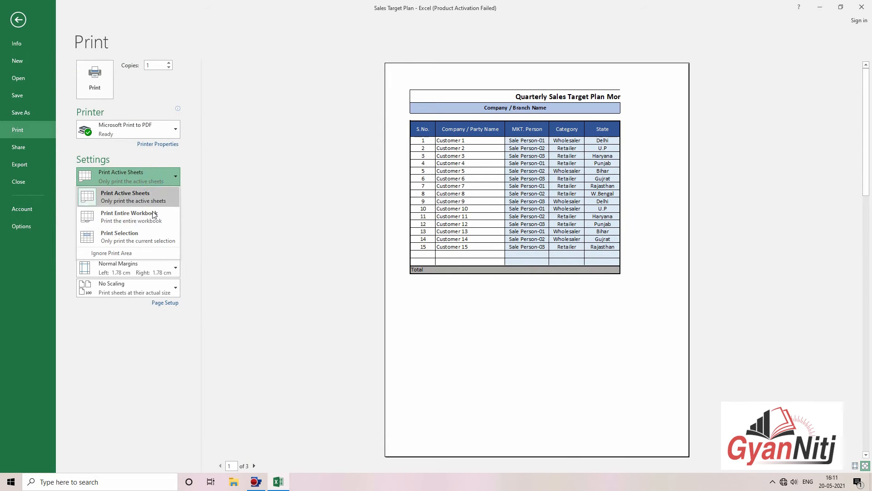
click(150, 236)
click(176, 302)
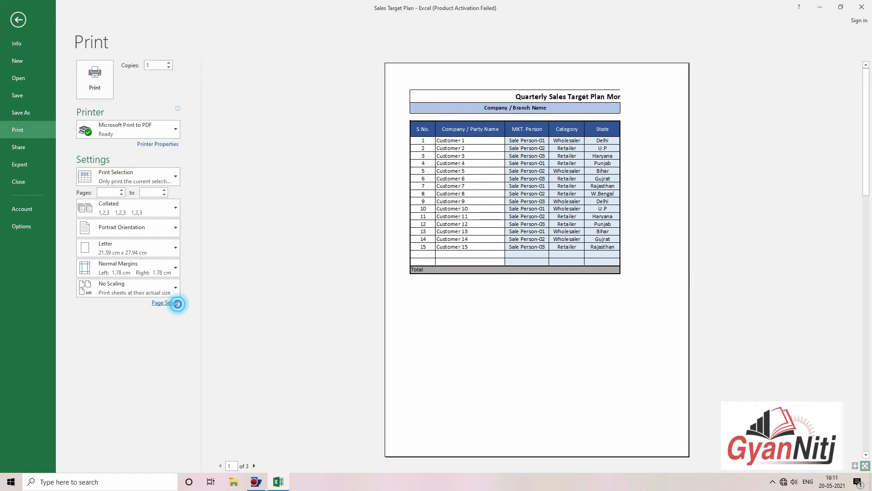
click(706, 230)
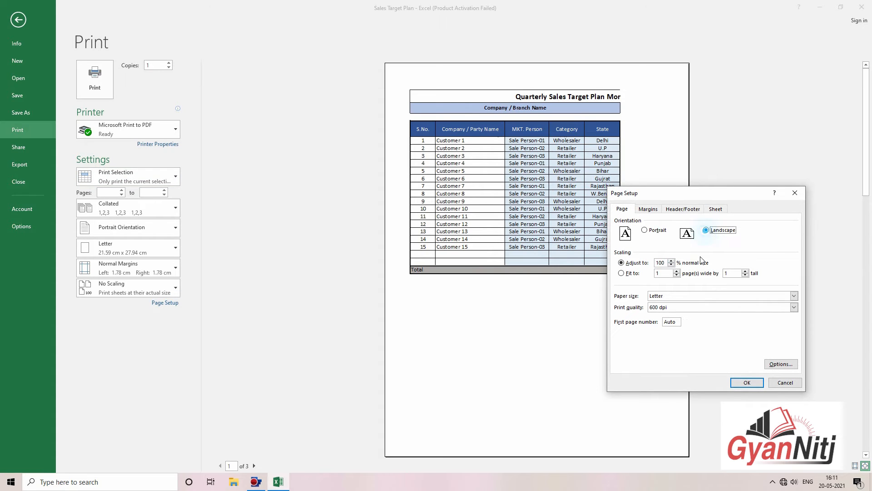
click(621, 273)
click(758, 384)
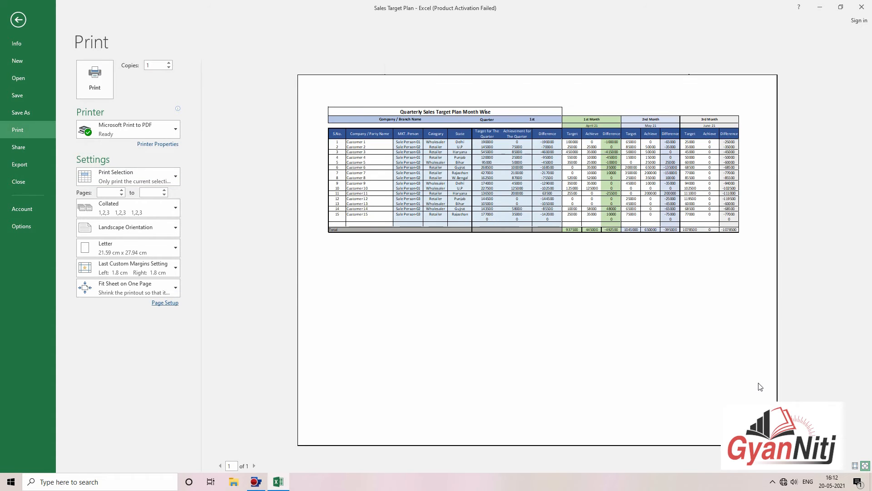
Step: Narrow the left margin to 0.33 cm and the right to 0.43 cm
click(855, 466)
drag(327, 314, 304, 314)
drag(747, 294, 773, 294)
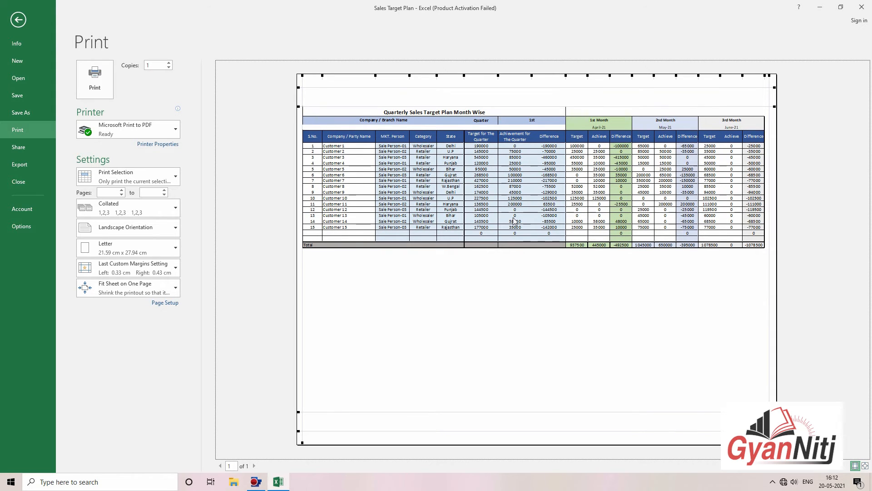
Step: Print to PDF as 'Target Plan' with Microsoft Print to PDF, then minimise Excel
click(133, 133)
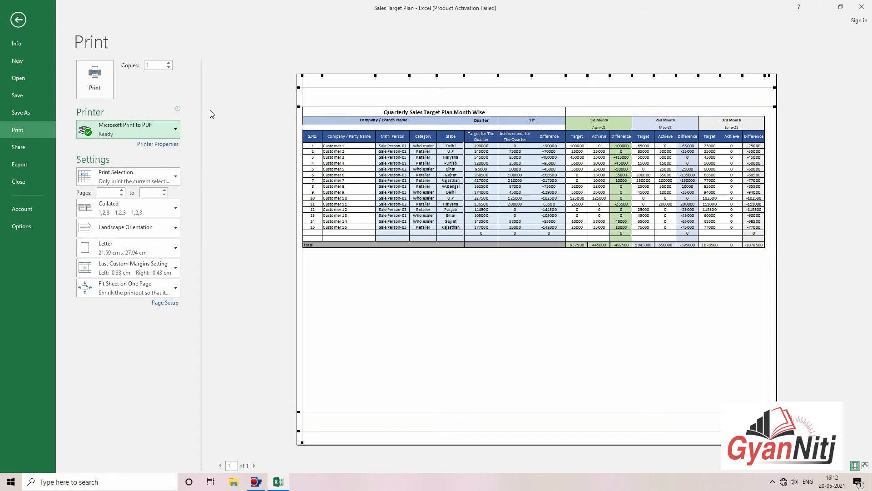
click(105, 78)
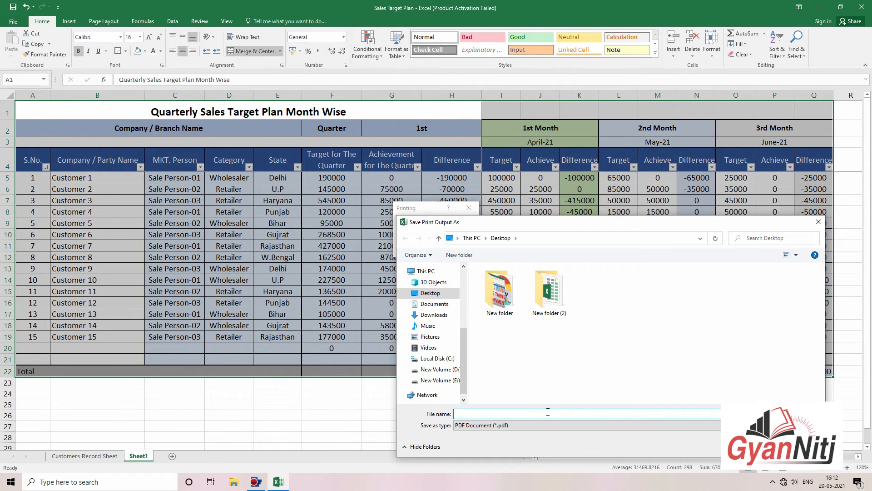
click(548, 412)
click(527, 411)
text(Target Plan)
key(Return)
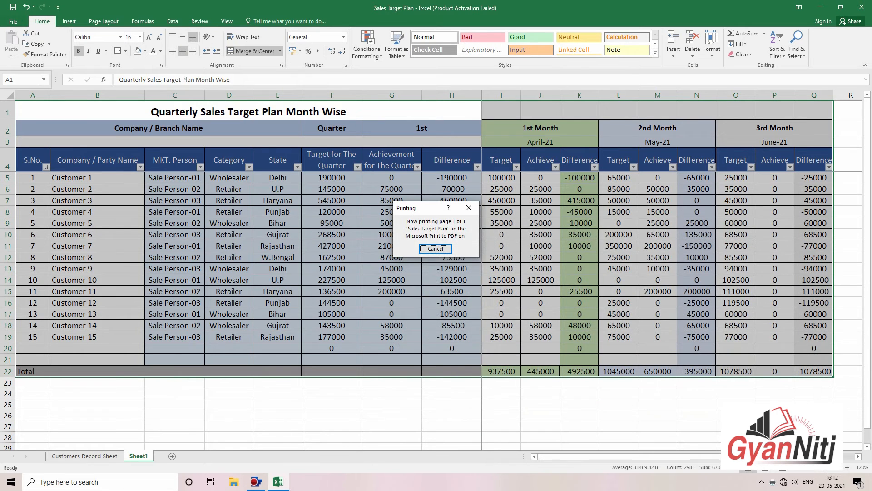
click(601, 272)
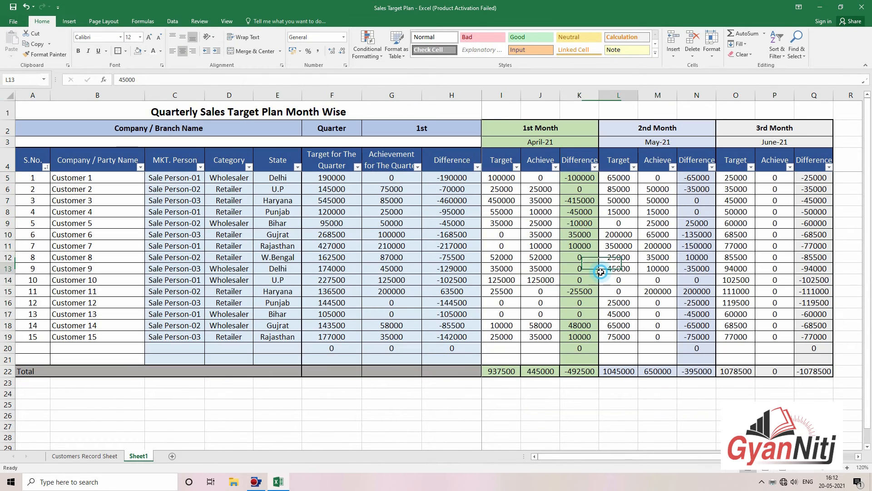
click(646, 411)
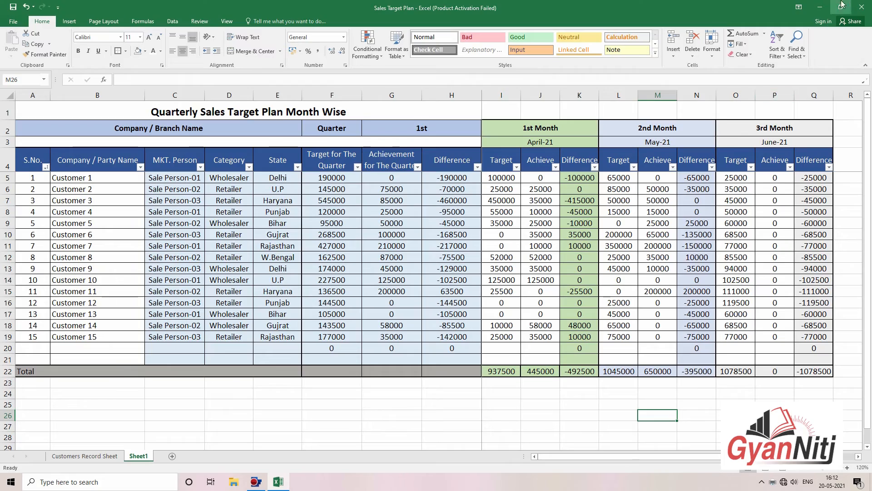
click(820, 7)
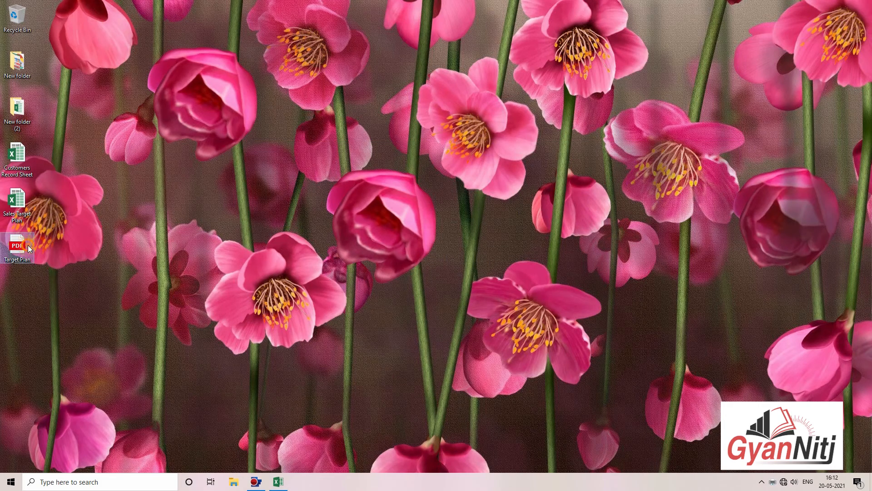
right_click(28, 245)
click(97, 24)
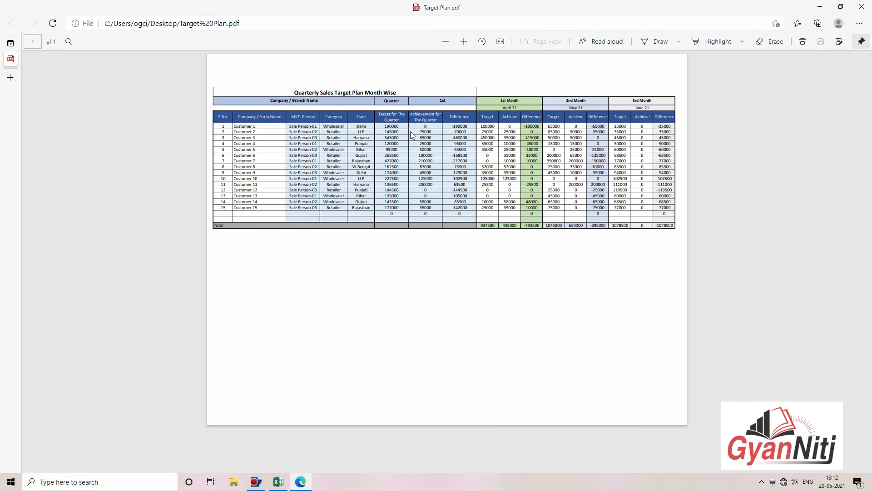
scroll(410, 131, up, 6)
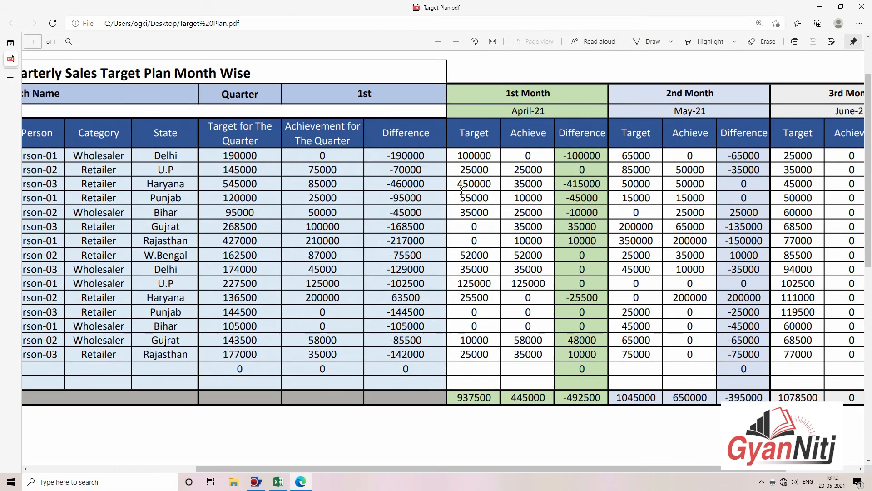
drag(225, 213, 421, 299)
click(282, 352)
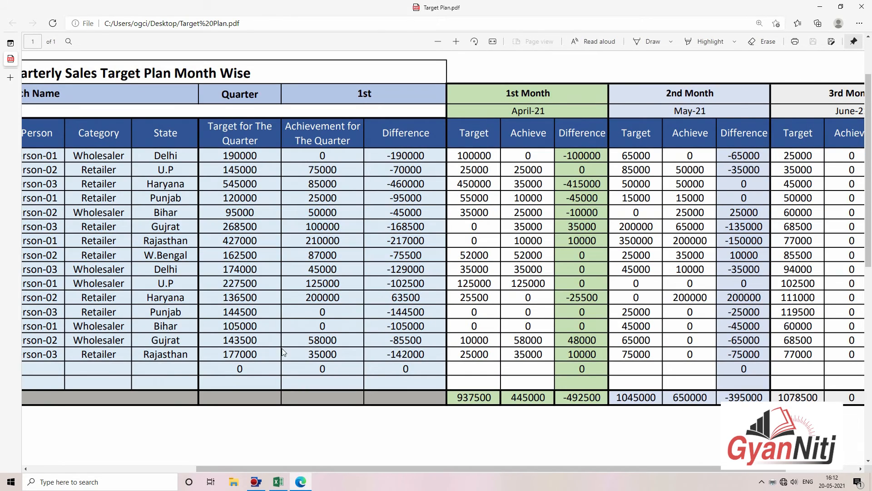
drag(395, 464, 205, 450)
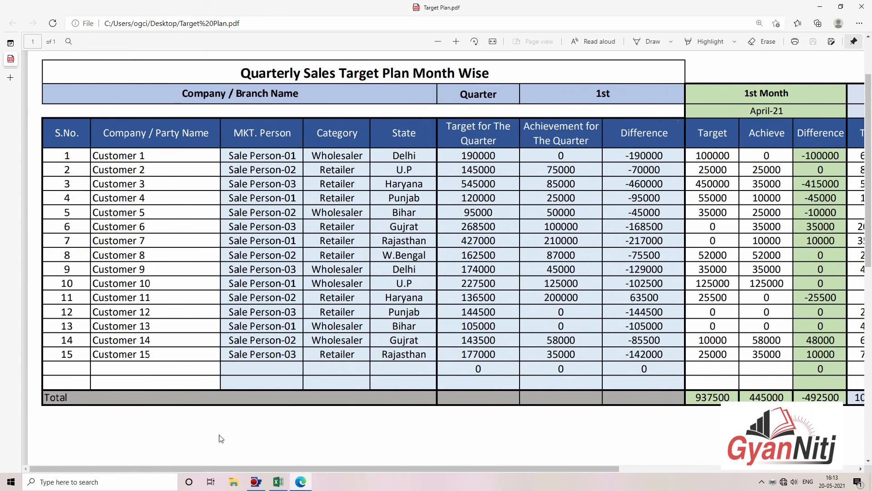
click(861, 6)
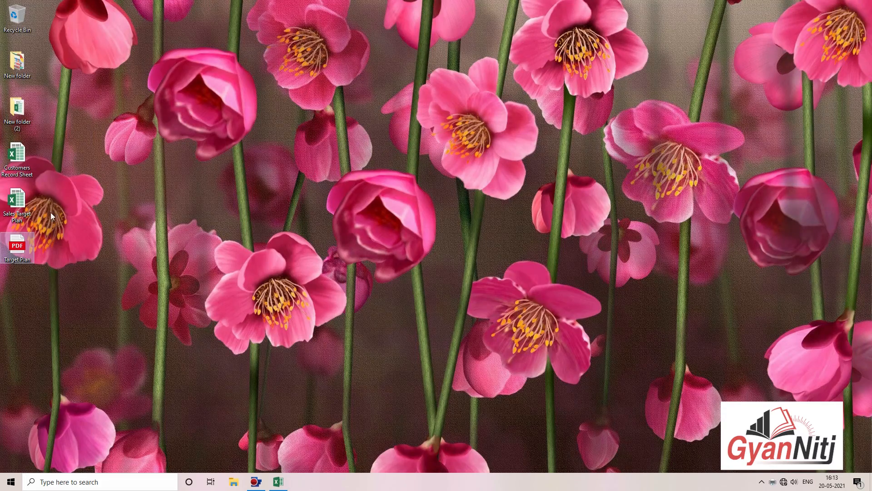
Step: Bring the Sales Target Plan workbook back and enter Customer 16 in B20
click(202, 269)
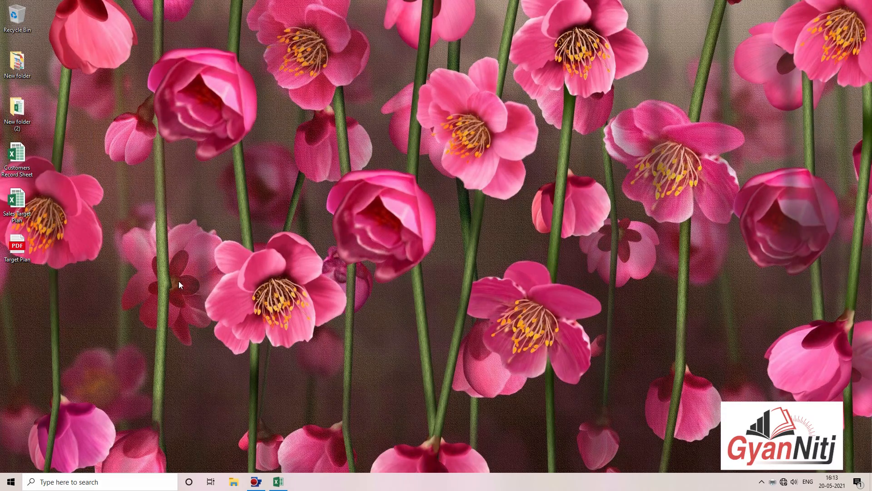
click(278, 482)
click(448, 405)
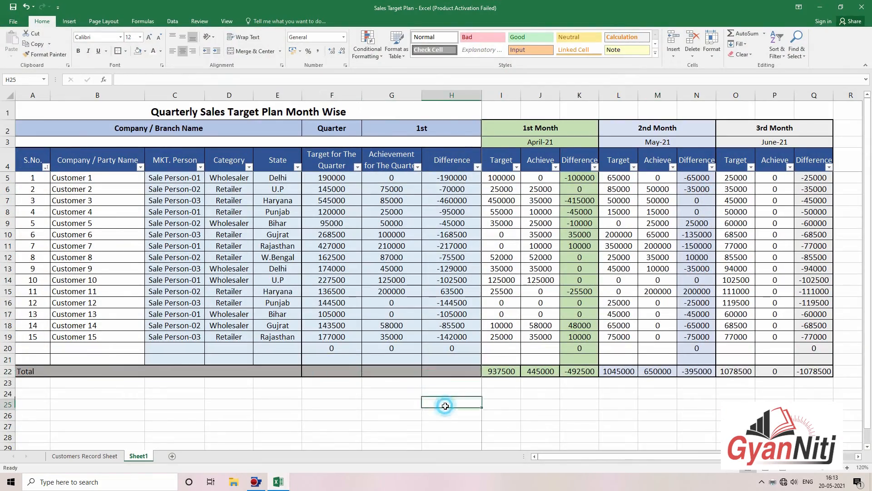
click(106, 350)
text(Customer)
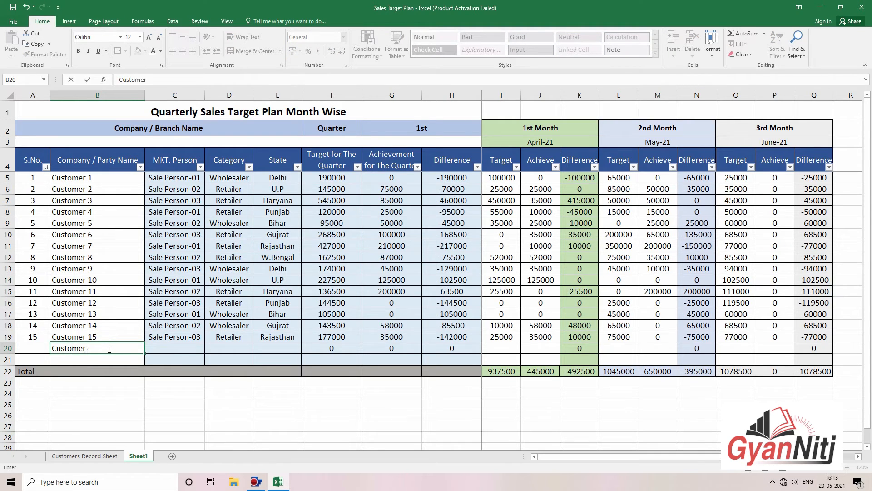
text( 16)
key(Return)
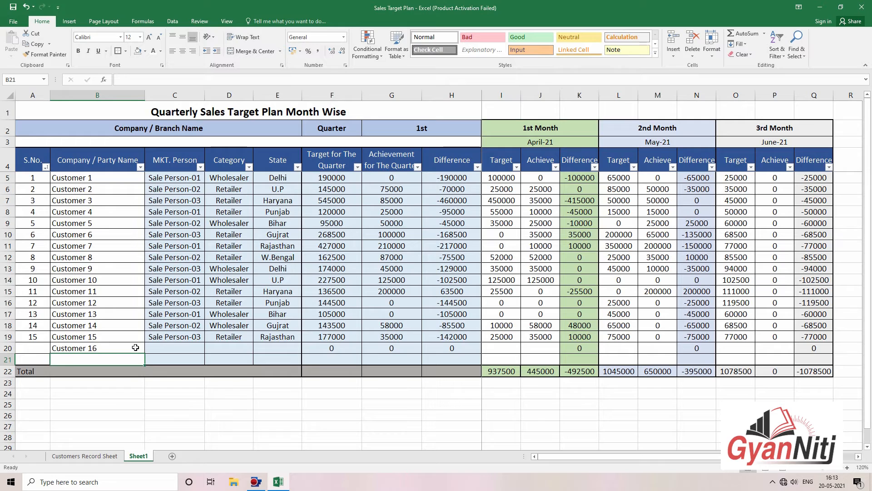
Step: Extend the C19:E19 lookup formulas to row 20 and go to the Customers Record Sheet
drag(173, 336, 302, 352)
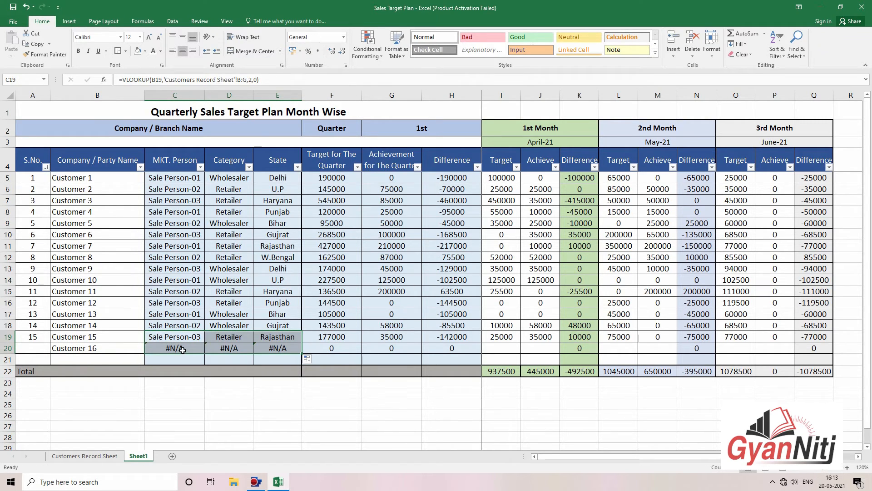
click(242, 404)
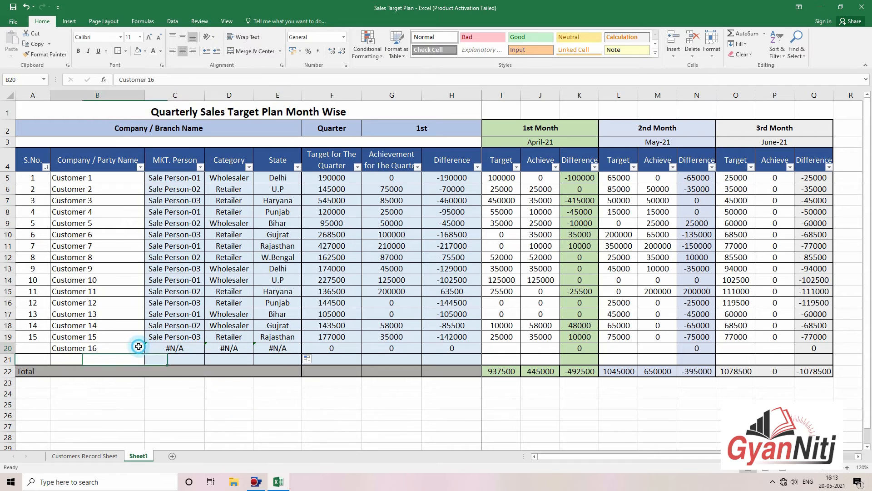
click(110, 456)
Step: Continue the series so B17 reads Customer 16, and copy Sale Person-01 into C17
click(82, 309)
click(100, 297)
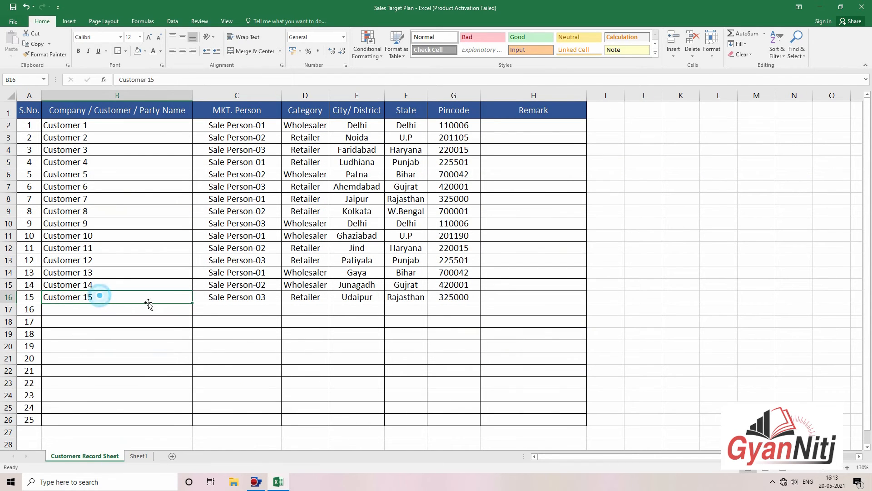
drag(193, 303, 193, 313)
click(273, 312)
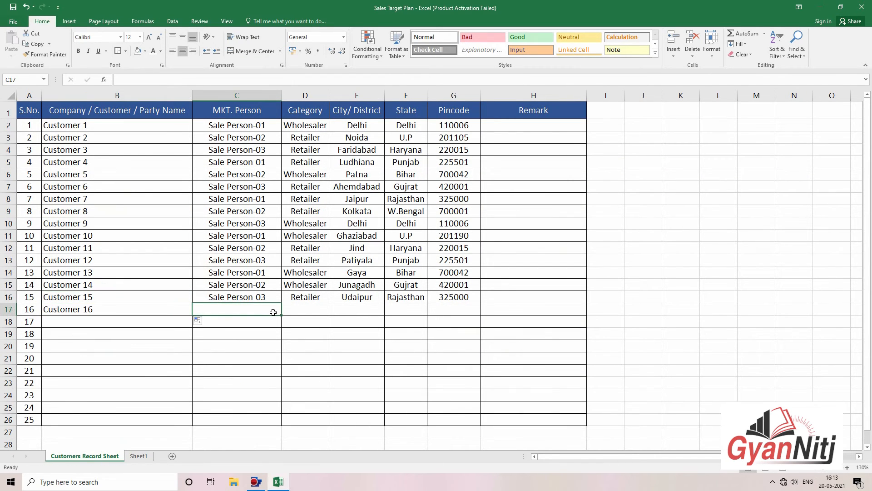
click(271, 275)
key(ctrl+c)
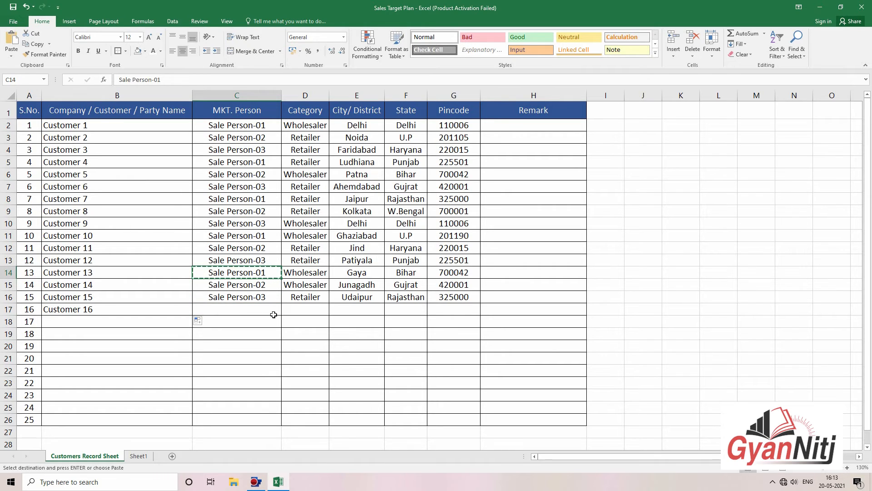
click(274, 313)
key(Return)
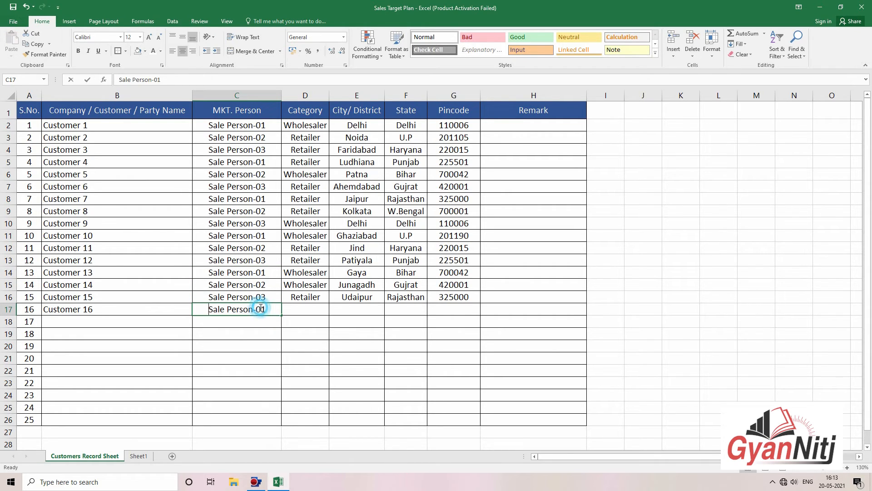
Step: Change C17 to Sale Person-04 and set the category to Wholesaler
double_click(266, 310)
key(BackSpace)
text(4)
key(Tab)
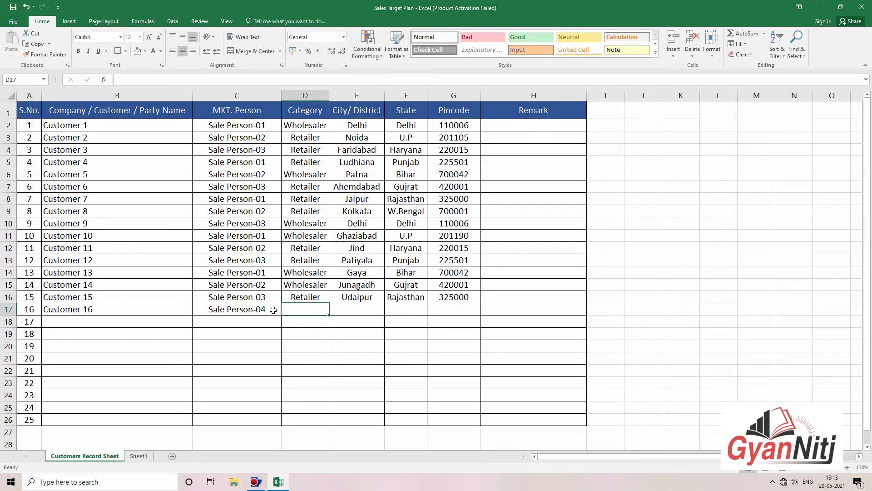
text(Wholesaler)
click(342, 332)
click(366, 300)
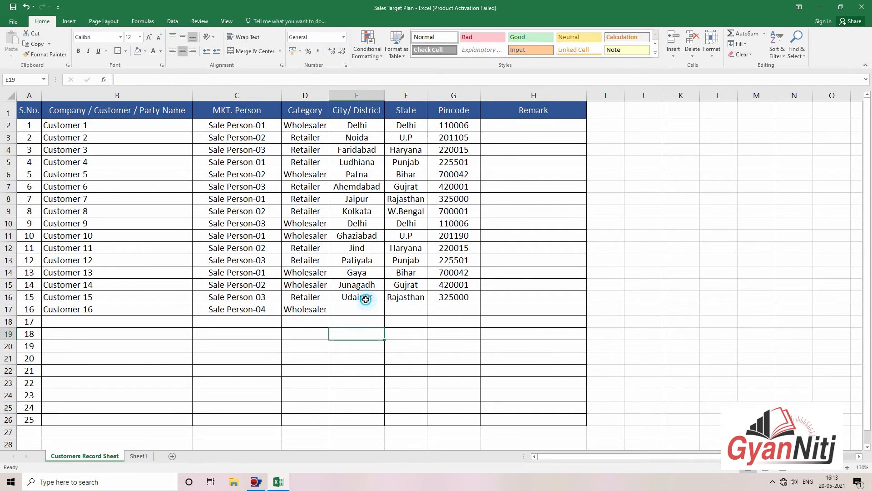
Step: Fill in state U.P, pincode 201106 and city Merrut, then return to Sheet1
click(388, 306)
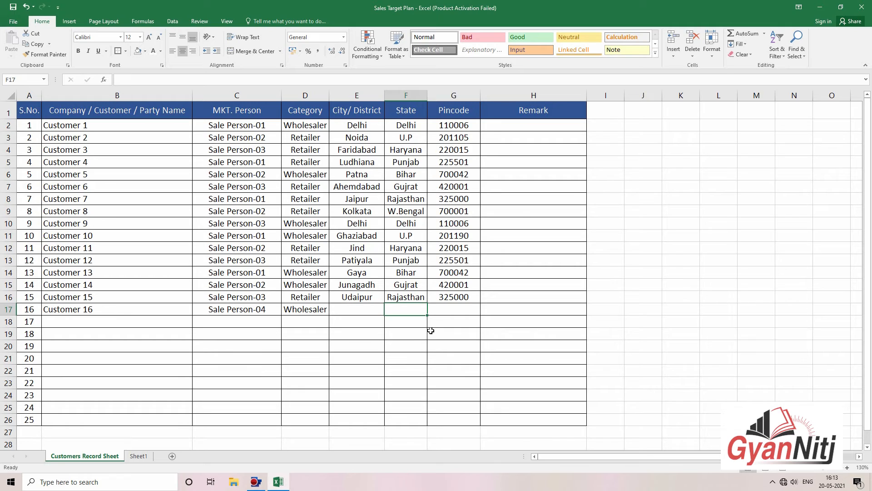
text(U.P)
key(Tab)
text(20110)
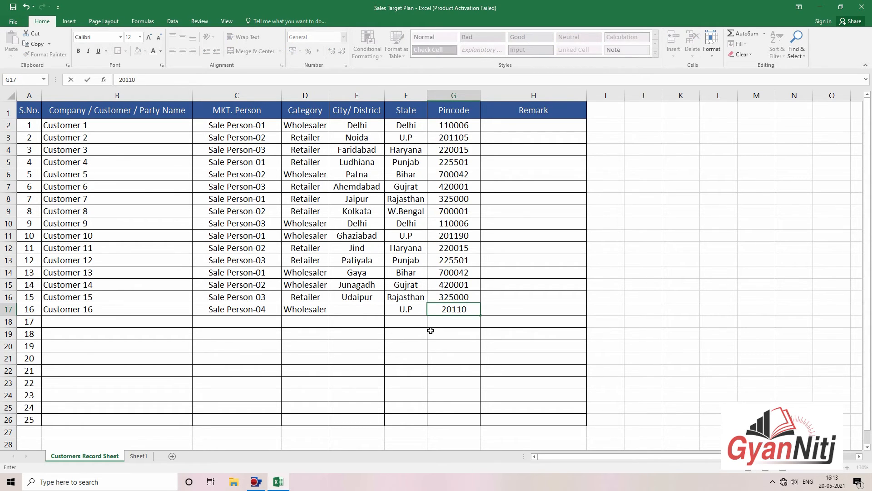
text(6)
key(Tab)
key(Left)
key(Left)
key(Left)
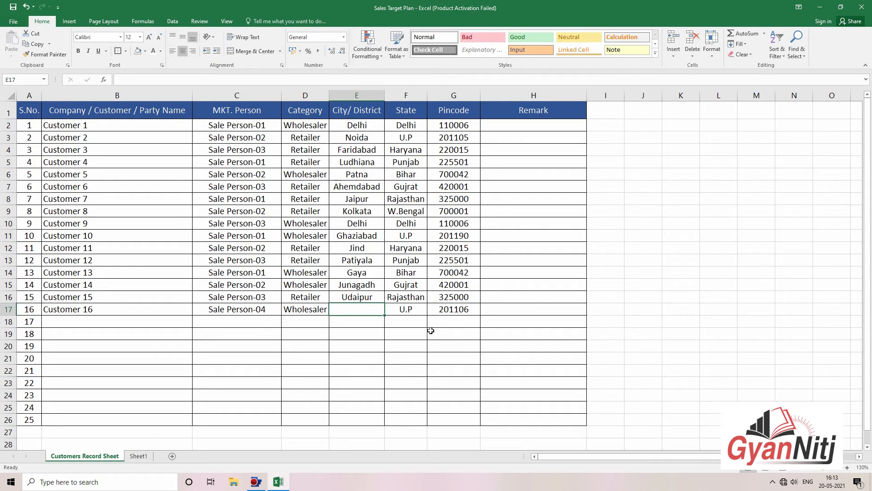
text(Merrut)
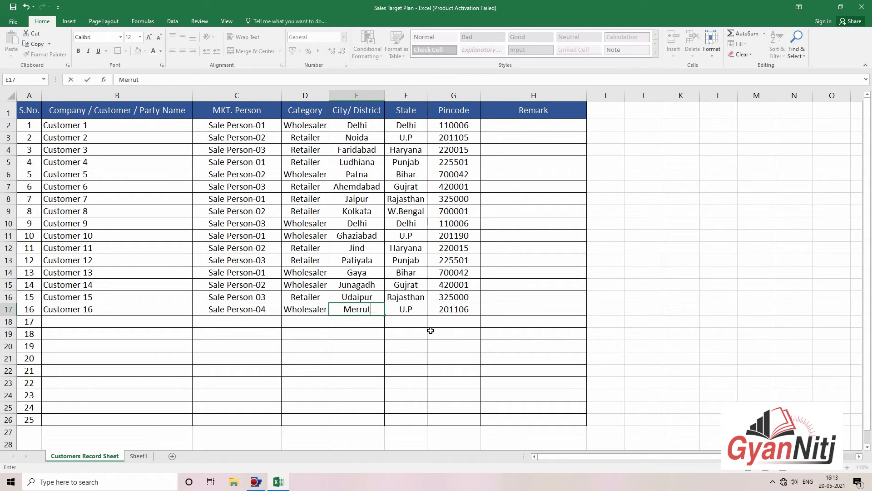
key(Return)
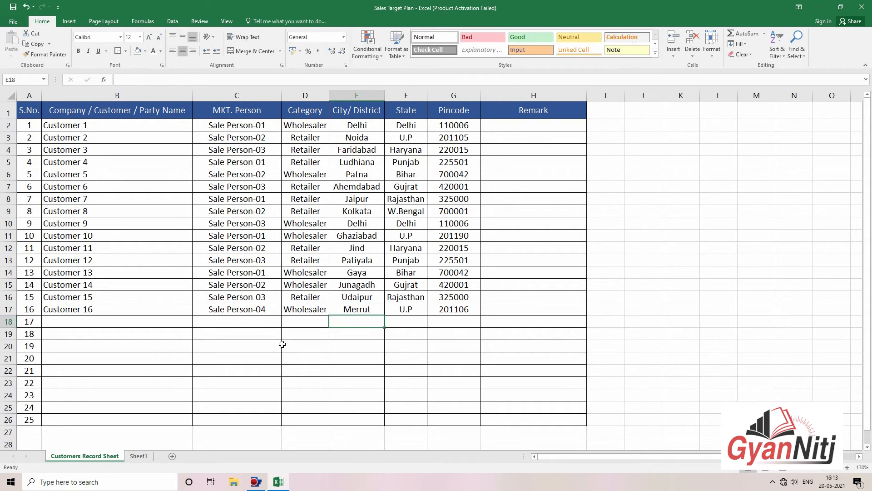
click(139, 456)
Step: Give the new customer serial number 16 in A20
click(293, 348)
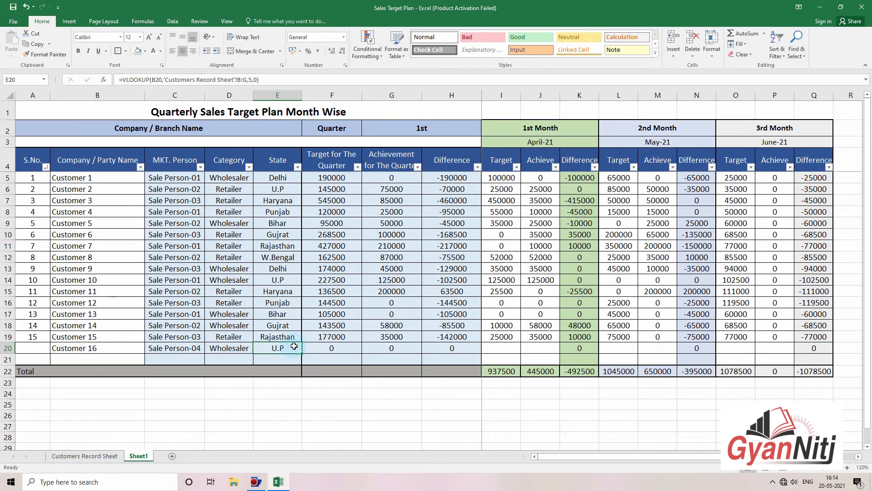
click(39, 349)
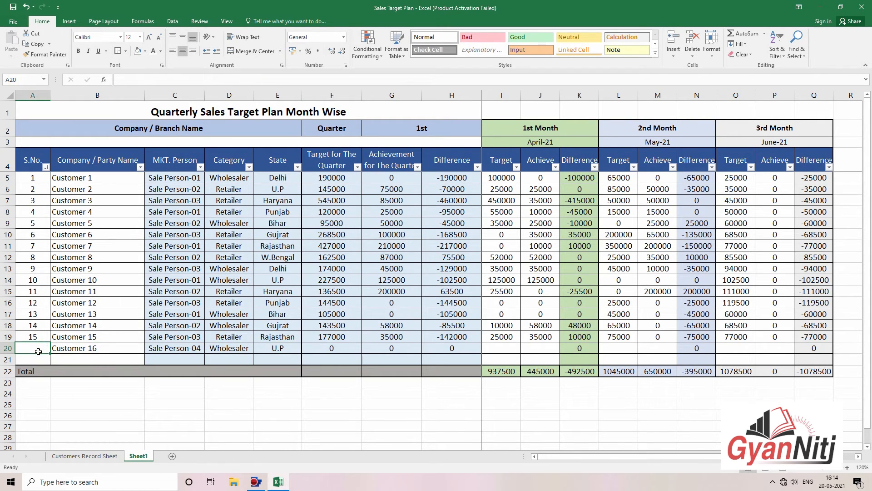
text(16)
key(Return)
Step: Insert two blank rows above the Total row
click(7, 359)
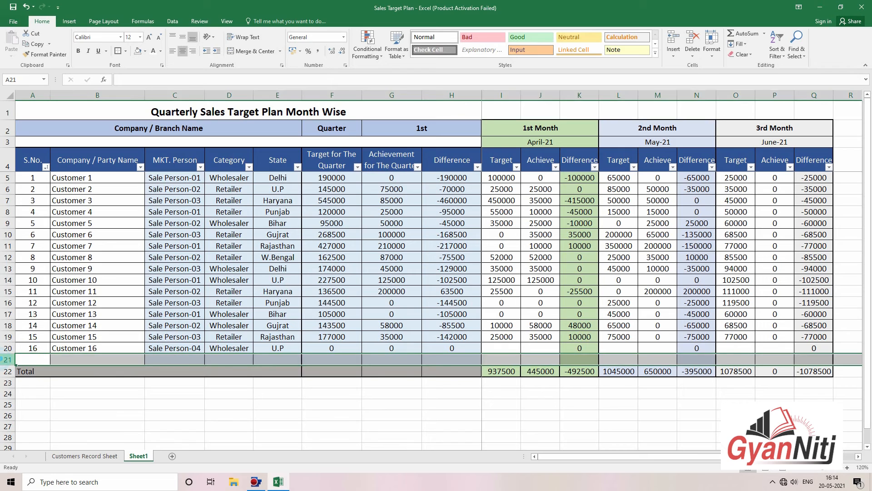
right_click(7, 359)
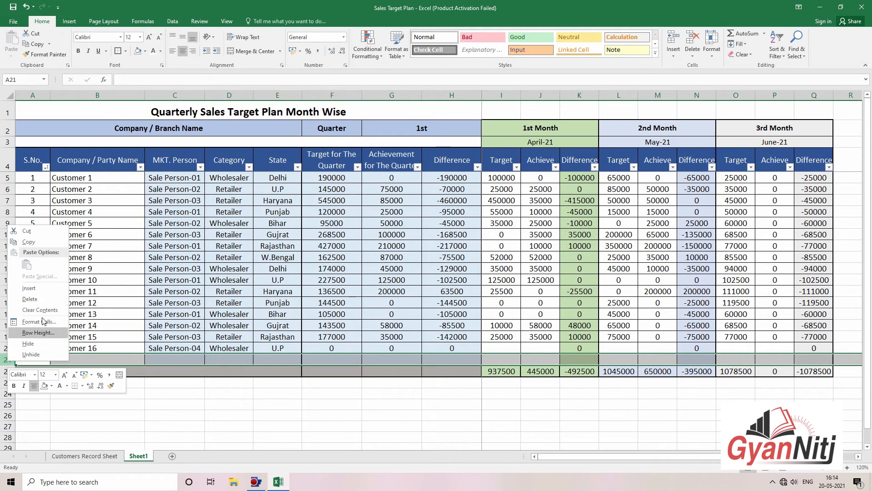
click(45, 288)
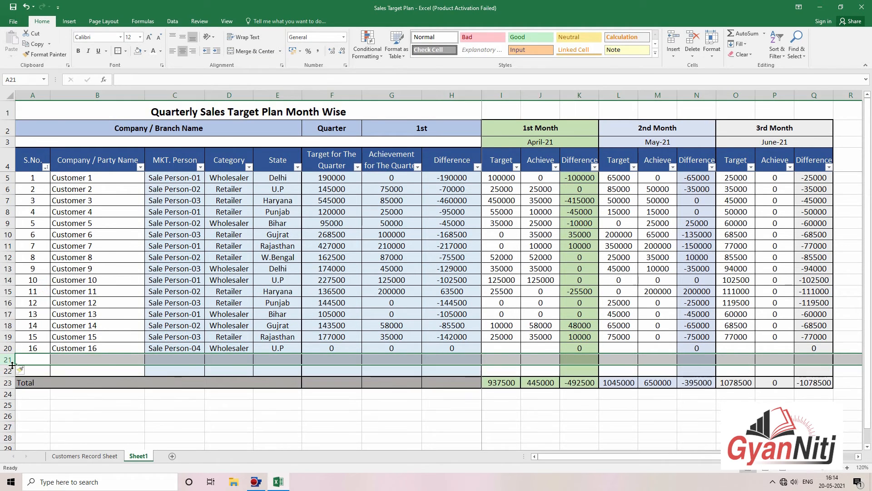
right_click(8, 361)
click(42, 293)
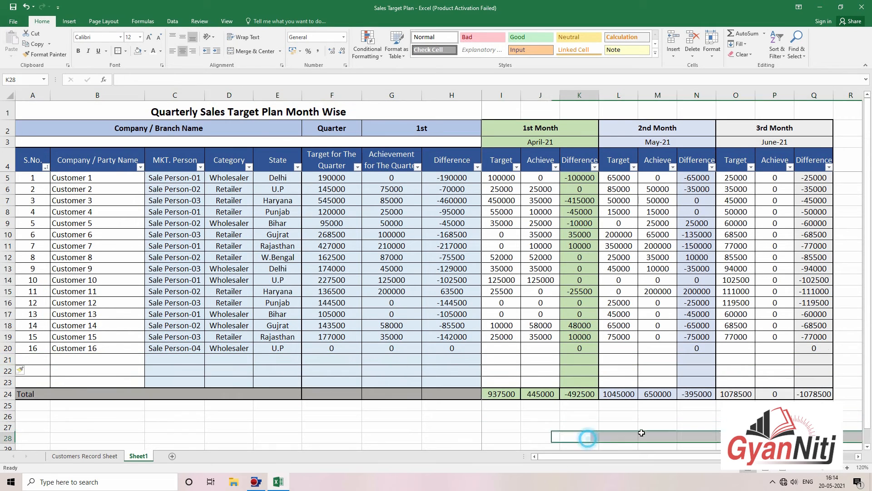
Step: Select the plan table A1:H24 and go to the print settings
click(736, 347)
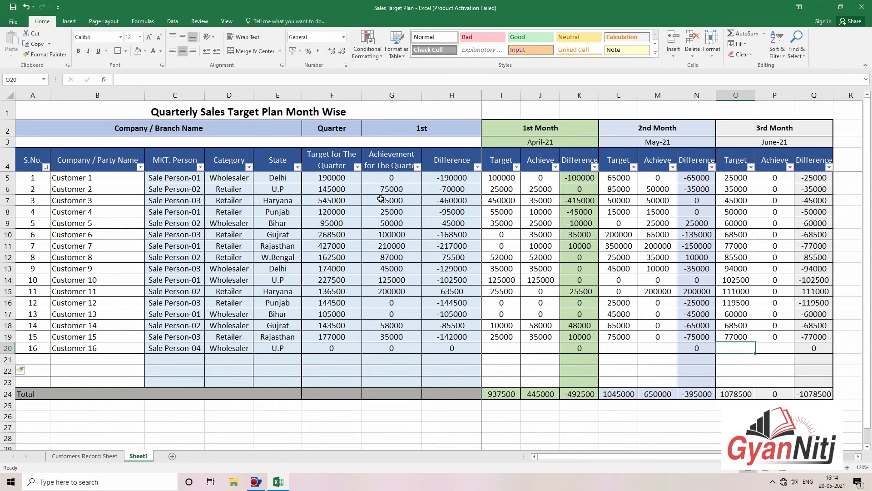
drag(25, 109, 375, 396)
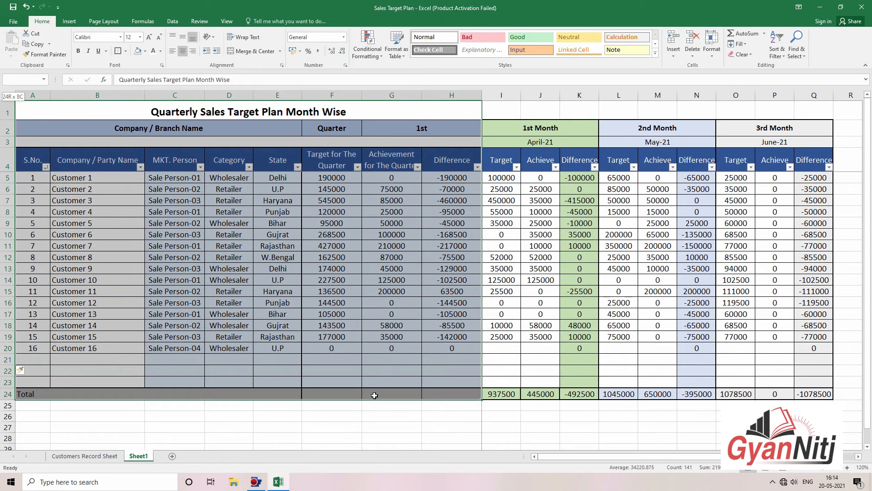
click(13, 21)
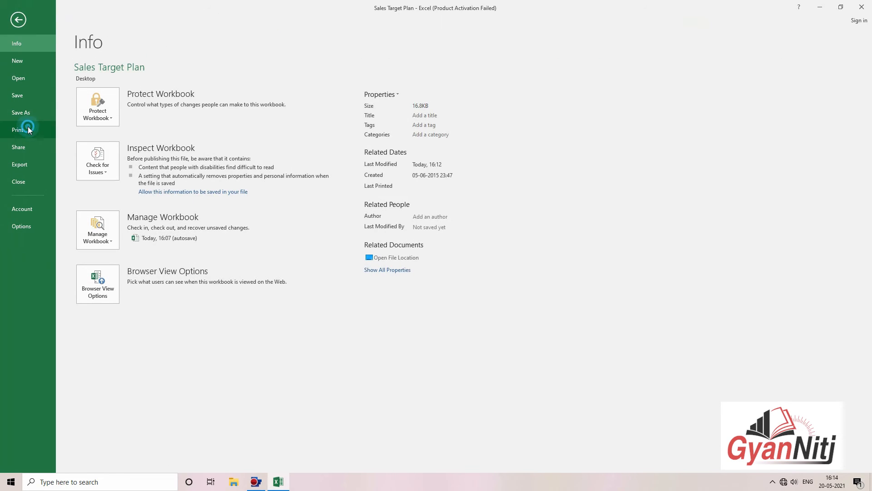
click(28, 129)
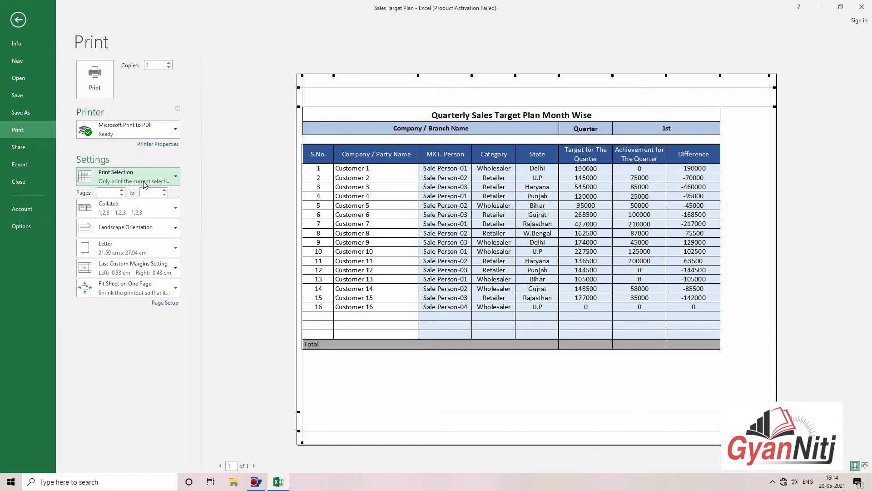
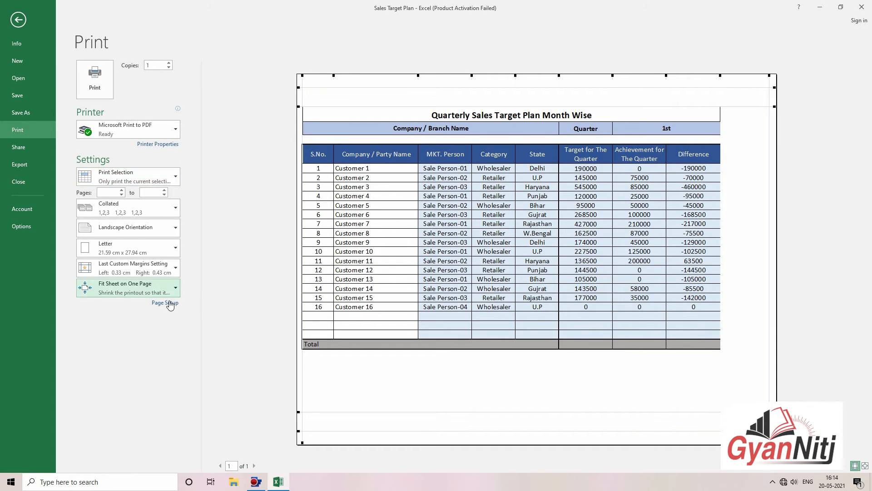
Step: Select the quarterly table A1:H24 and preview printing just that selection
key(Escape)
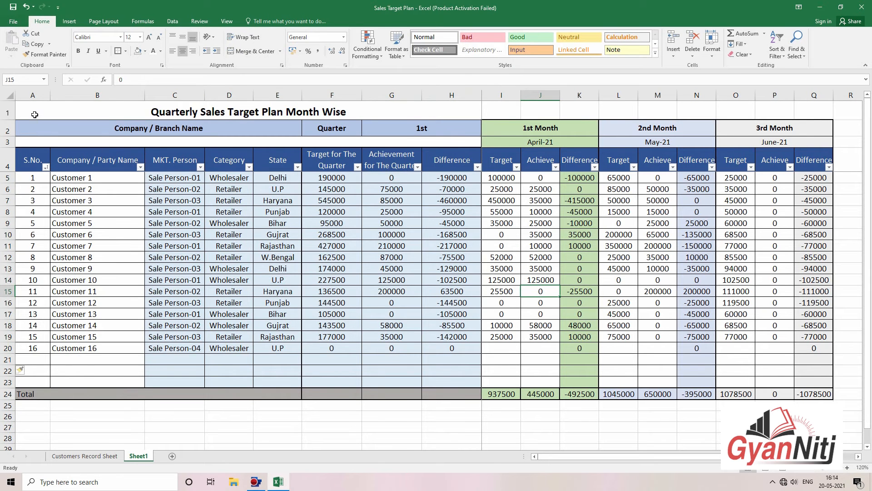
drag(35, 114, 423, 395)
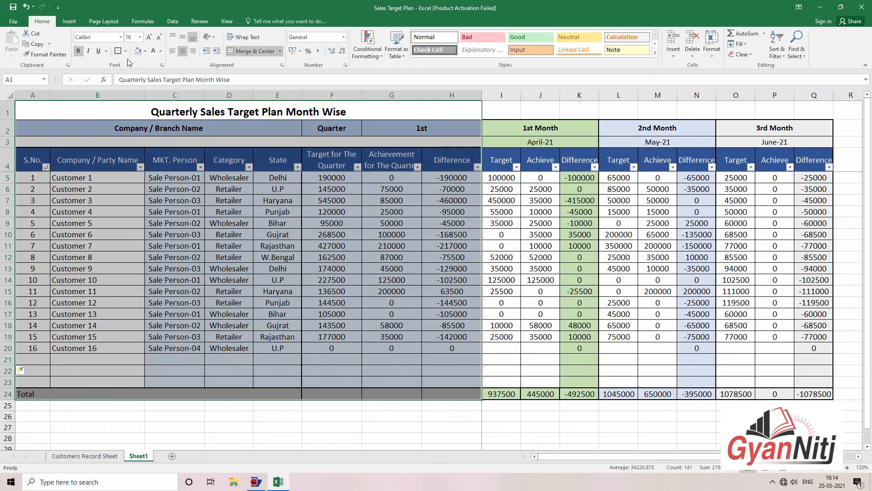
click(278, 258)
drag(54, 109, 364, 393)
click(17, 25)
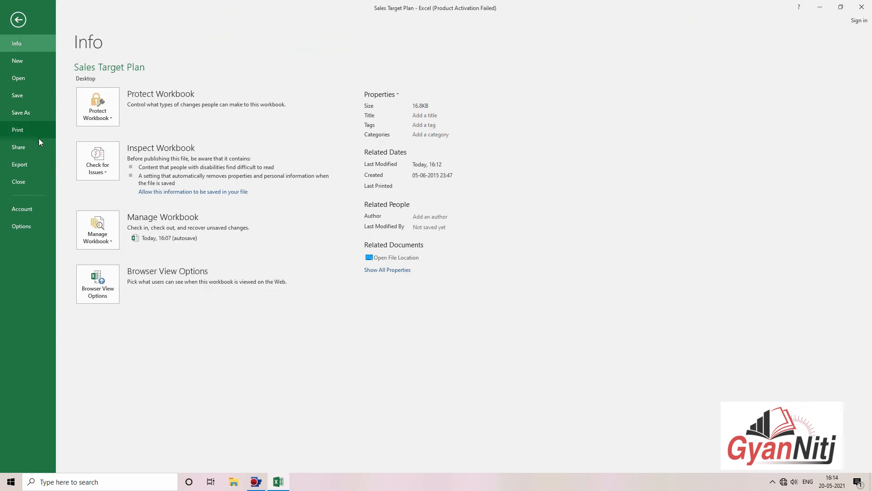
click(37, 130)
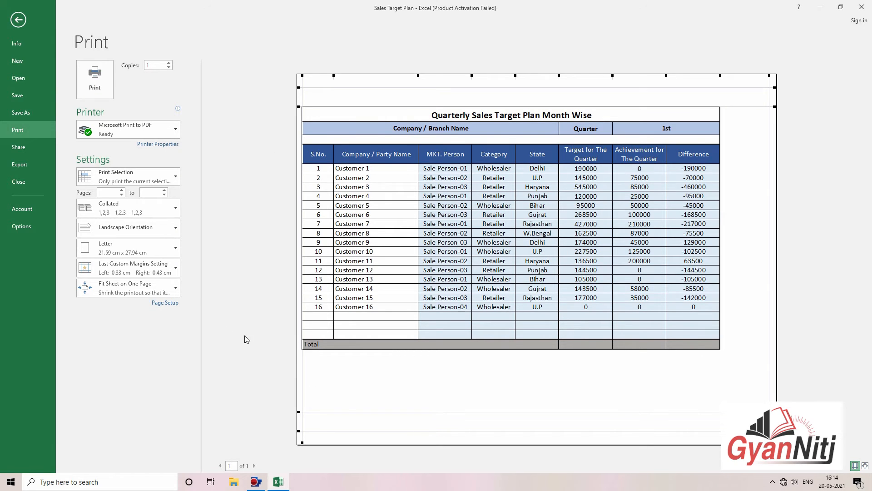
Step: Switch the page setup to portrait orientation and return to the worksheet
click(167, 303)
click(657, 230)
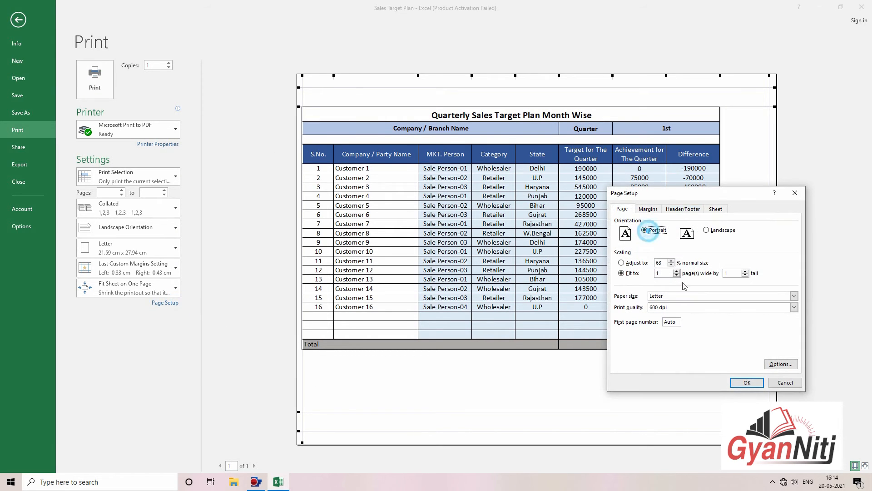
click(747, 382)
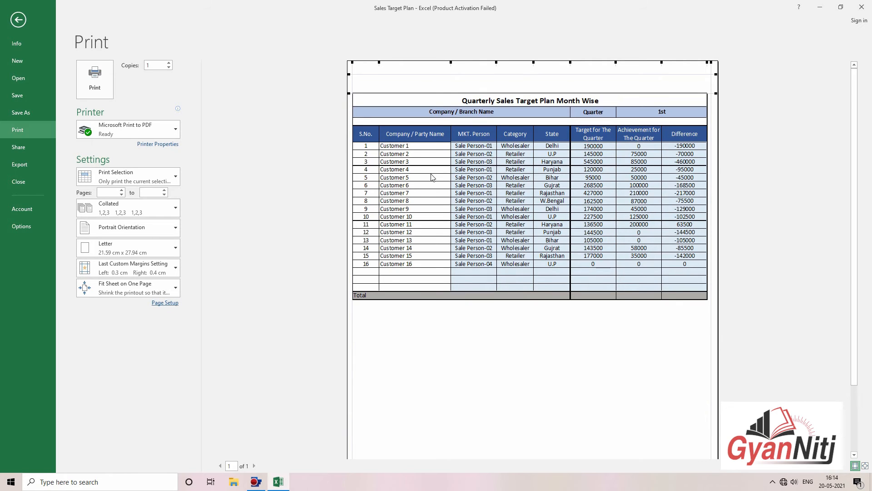
scroll(432, 177, down, 3)
scroll(448, 214, up, 3)
scroll(491, 255, down, 3)
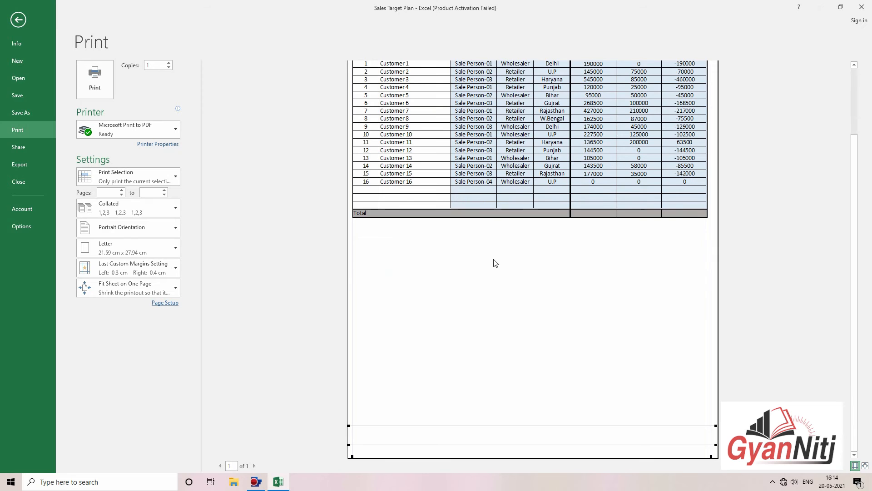
scroll(492, 257, up, 3)
key(Escape)
click(214, 210)
click(419, 279)
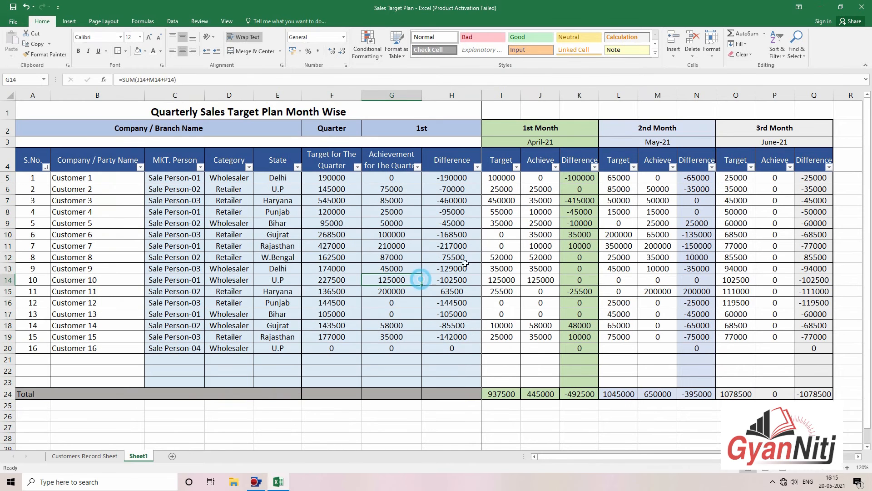
Step: Check the existing formula behind the 1st Month totals in I24:K24
click(502, 245)
click(200, 167)
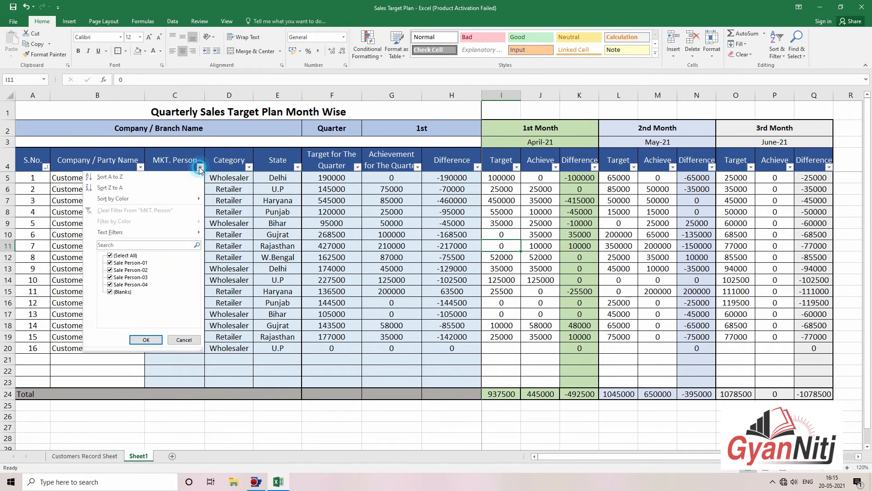
click(500, 396)
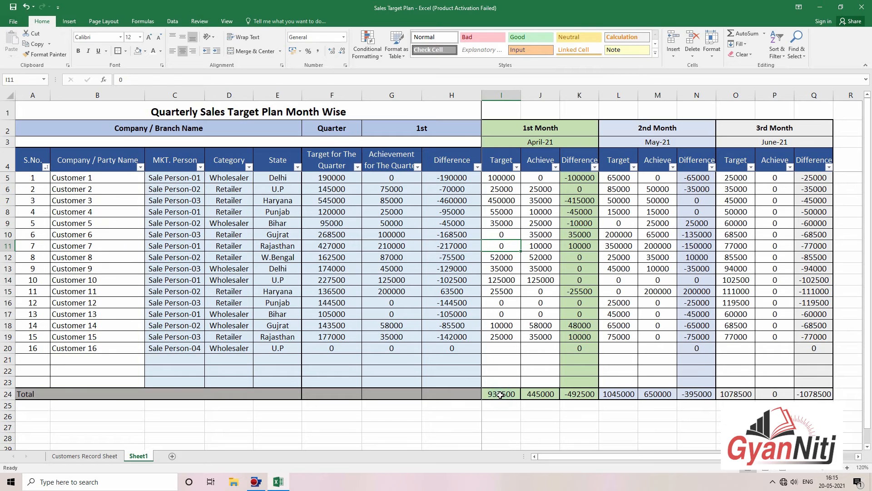
drag(500, 394, 576, 393)
click(577, 420)
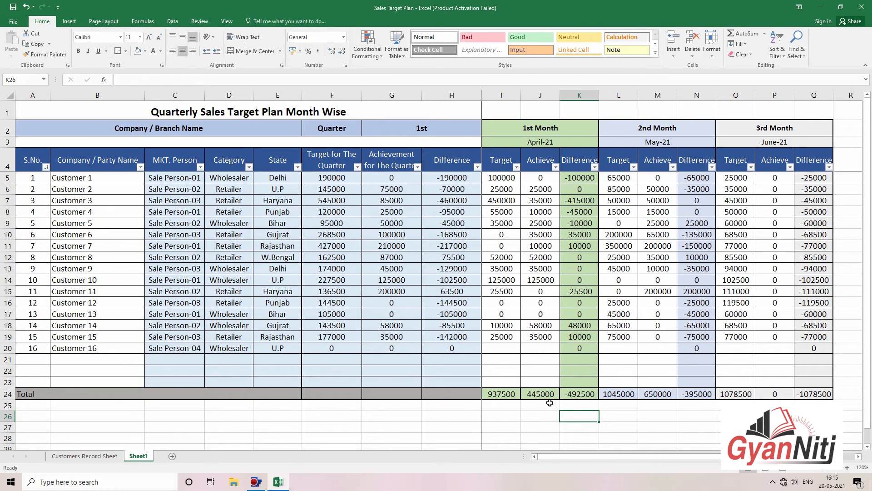
drag(499, 395, 579, 395)
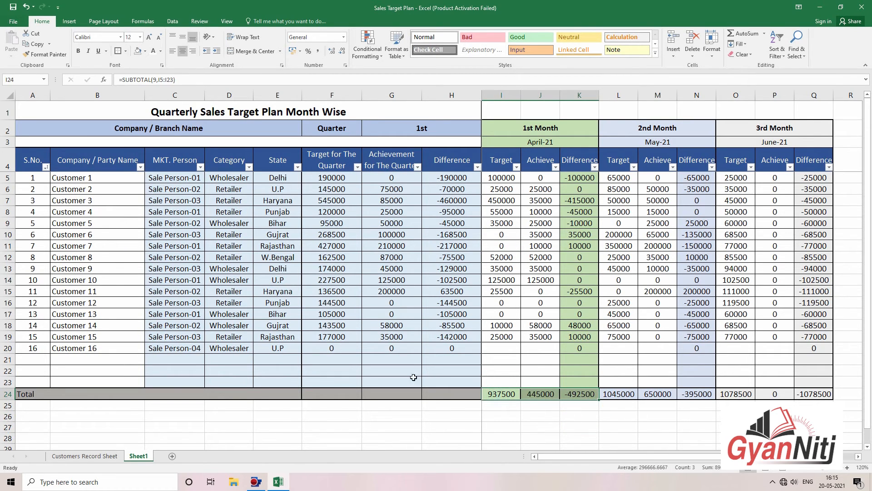
Step: Enter =SUBTOTAL(9,F5:F23) in F24 to total the targets (3061000)
click(339, 390)
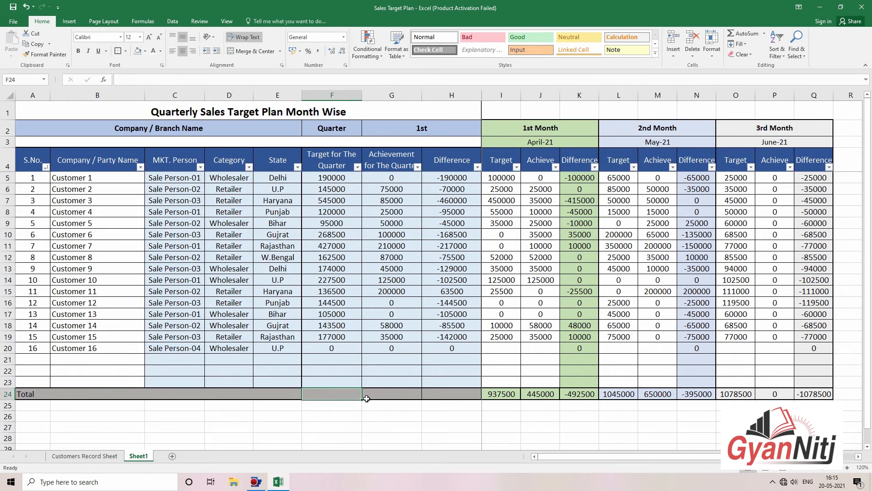
text(=sum)
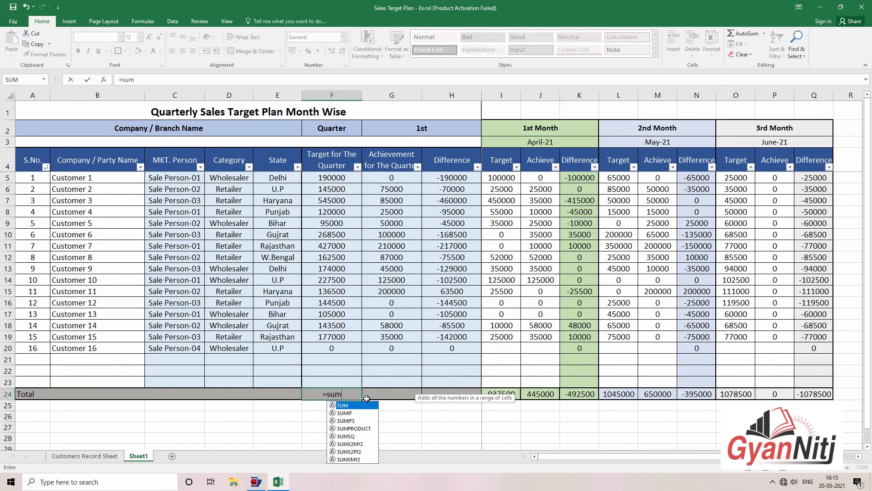
key(BackSpace)
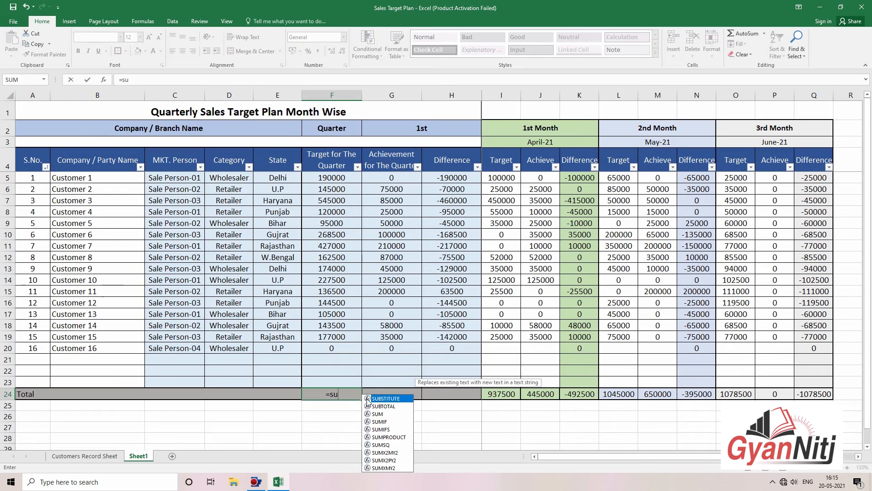
text(b)
key(Tab)
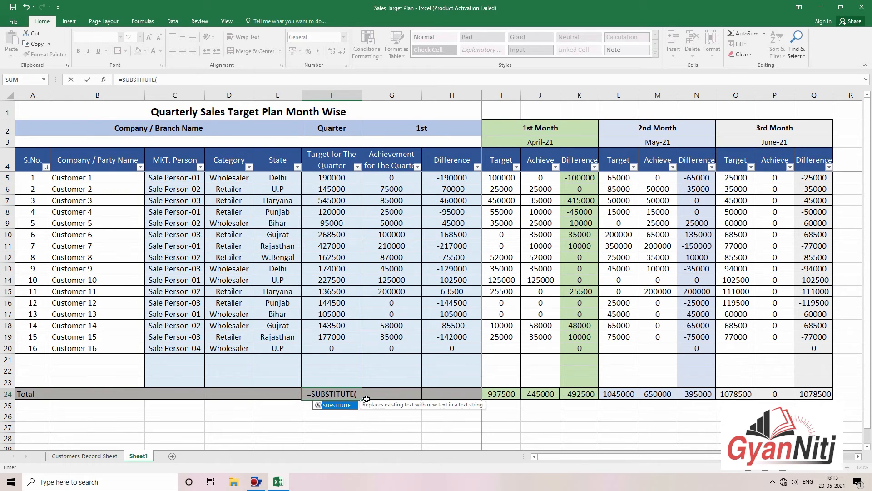
key(BackSpace)
key(BackSpace)
key(BackSpace)
key(BackSpace)
key(BackSpace)
key(BackSpace)
key(BackSpace)
key(BackSpace)
key(BackSpace)
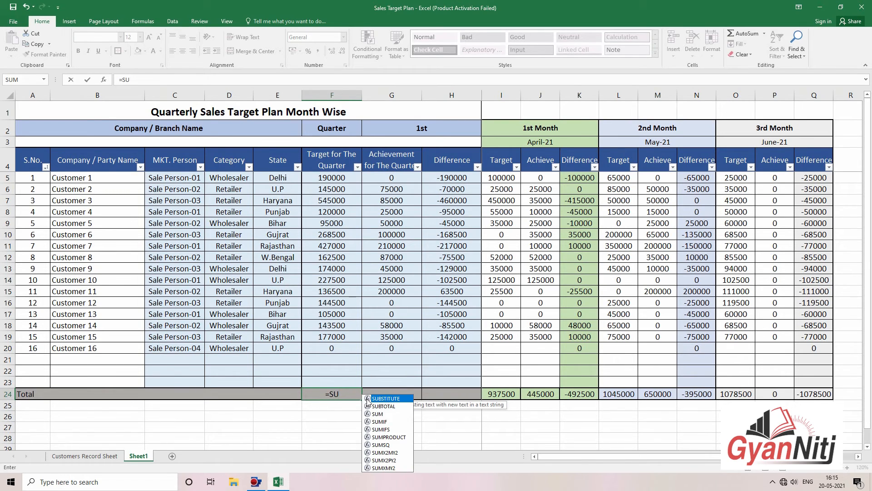
text(bt)
key(Tab)
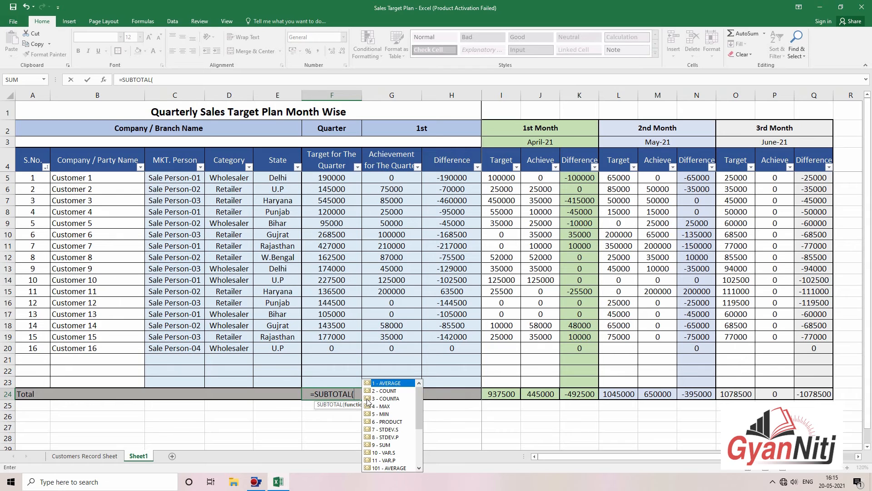
click(377, 445)
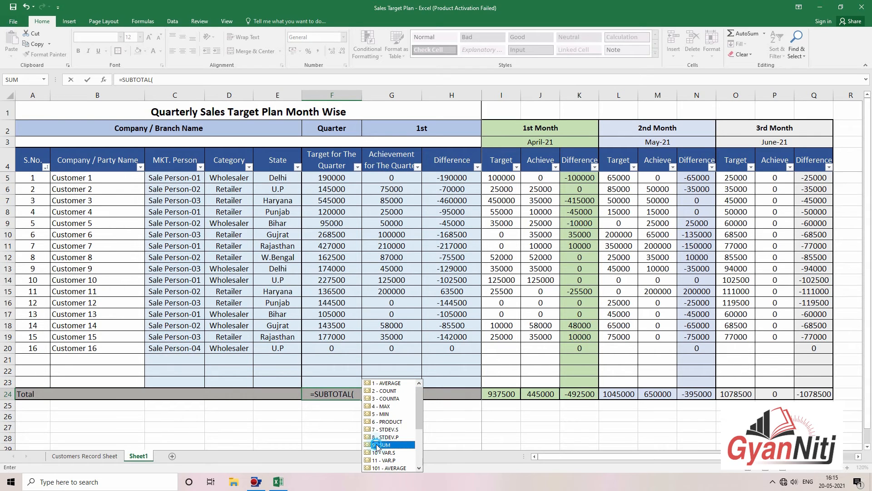
double_click(377, 444)
text(,)
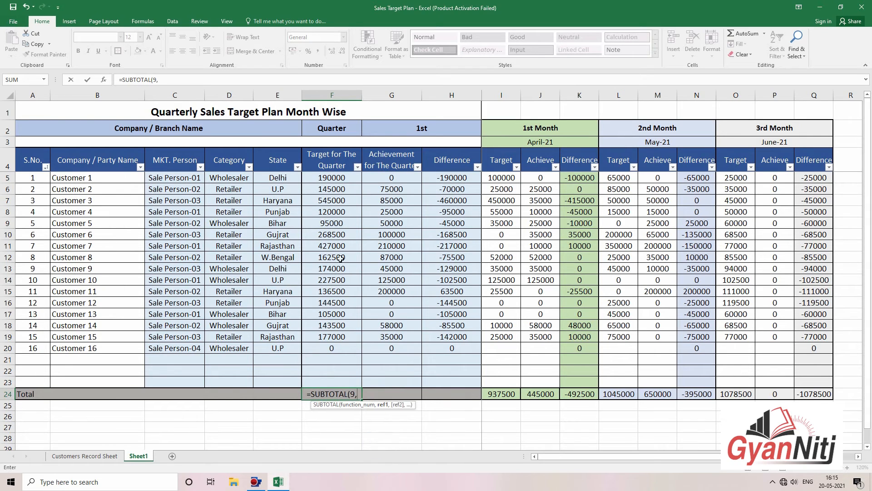
drag(345, 175, 349, 379)
key(Return)
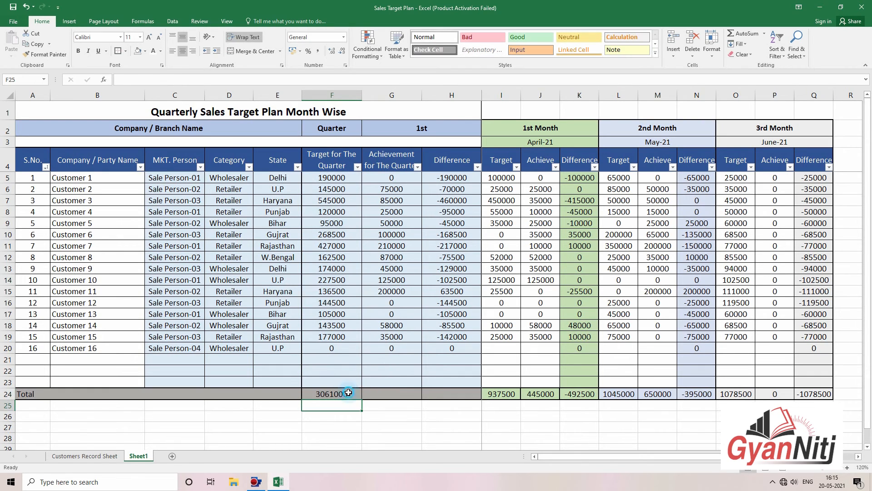
Step: Copy the F24 formula across G24:H24, giving 1095000 and -1966000
click(360, 396)
drag(441, 400, 441, 399)
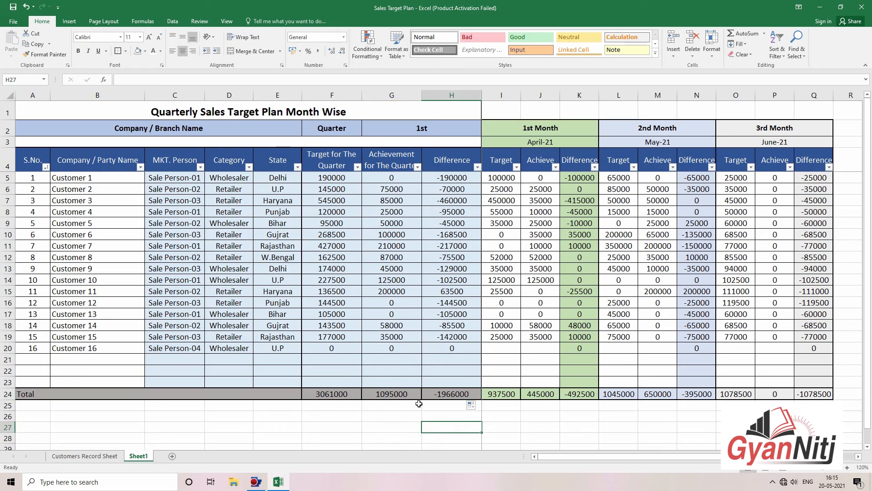
double_click(399, 396)
click(452, 417)
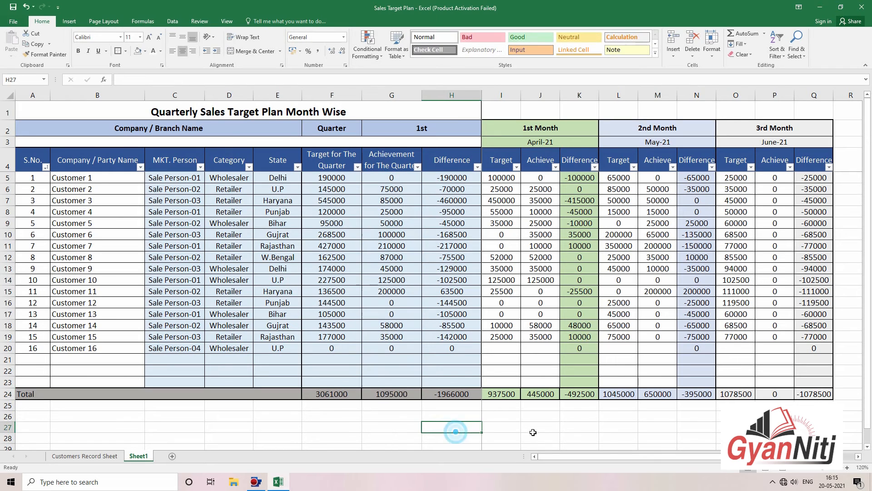
click(502, 417)
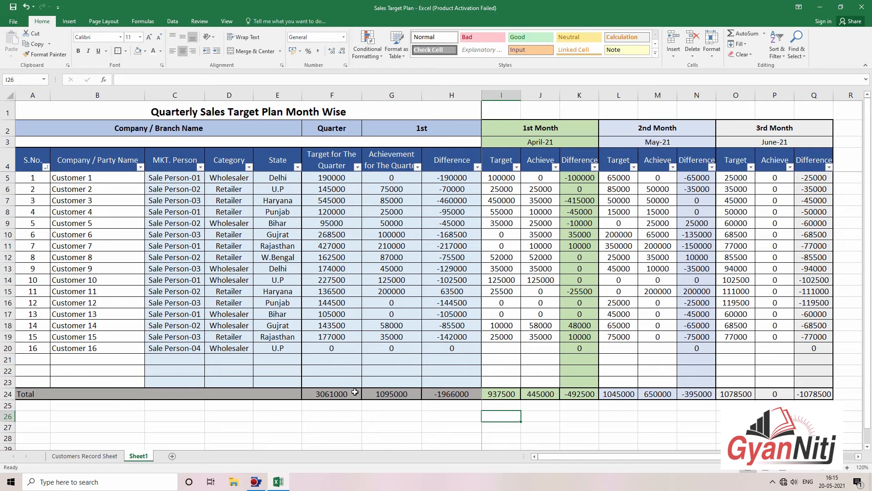
drag(355, 393, 452, 393)
Step: Give the totals F24:H24 all borders plus a thick outside border
click(126, 51)
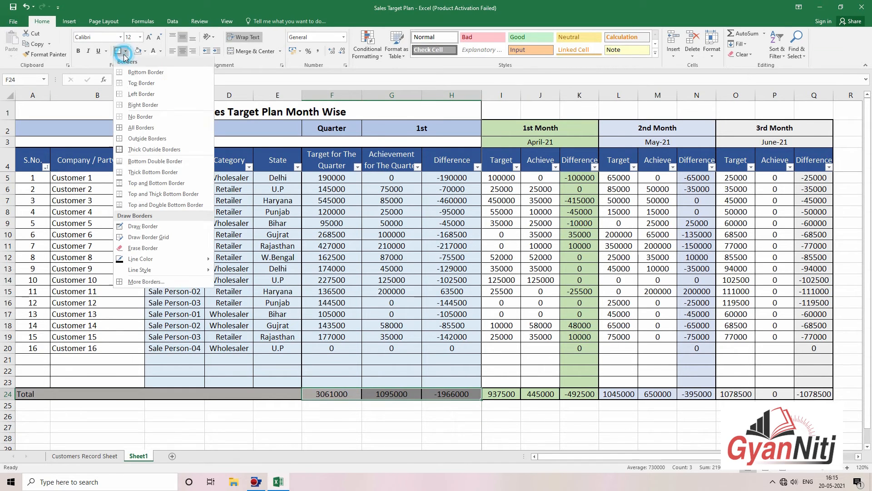
click(131, 116)
click(125, 52)
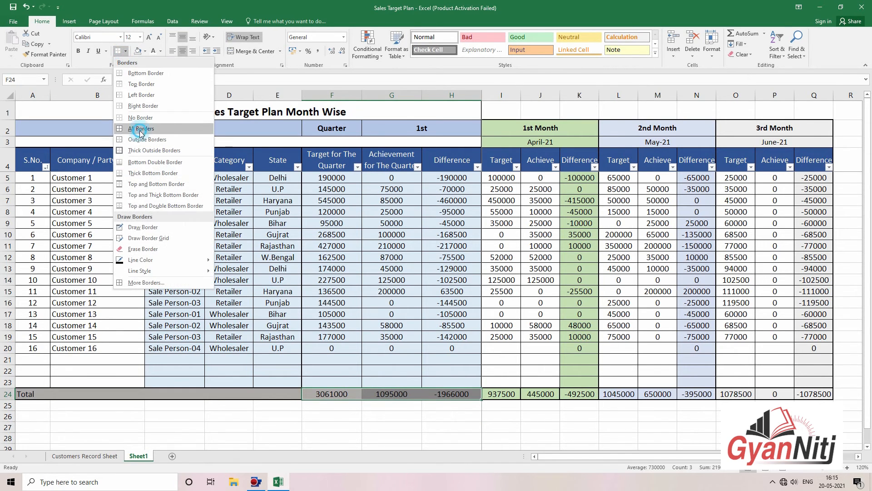
click(141, 128)
click(126, 51)
click(141, 150)
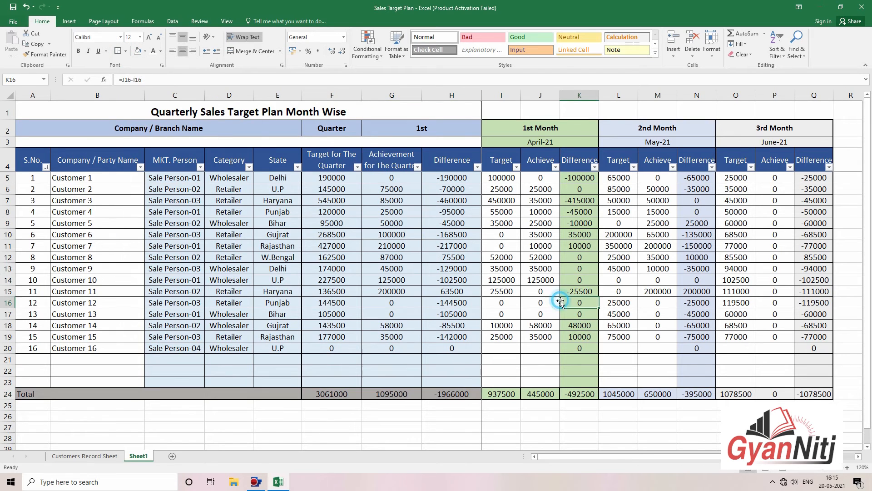
click(618, 394)
click(447, 393)
Step: Make the totals F24:H24 bold and increase their font size to 12 pt
drag(332, 394, 452, 394)
click(79, 51)
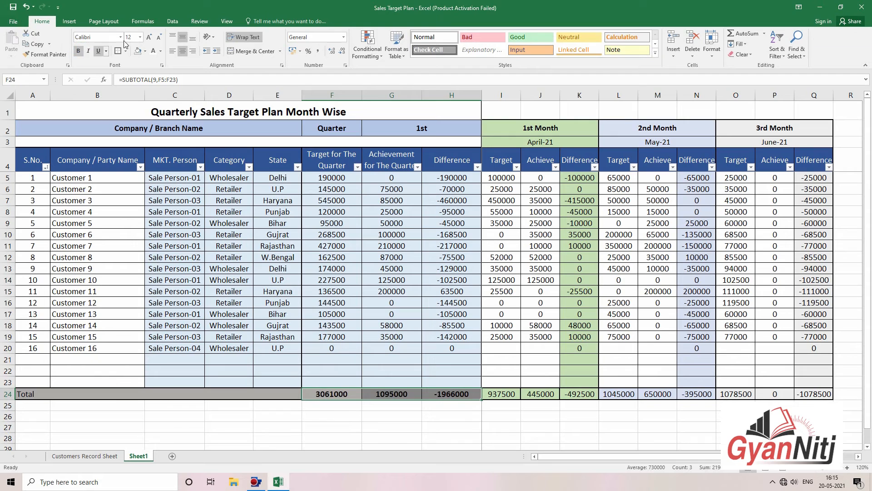
click(149, 37)
click(565, 349)
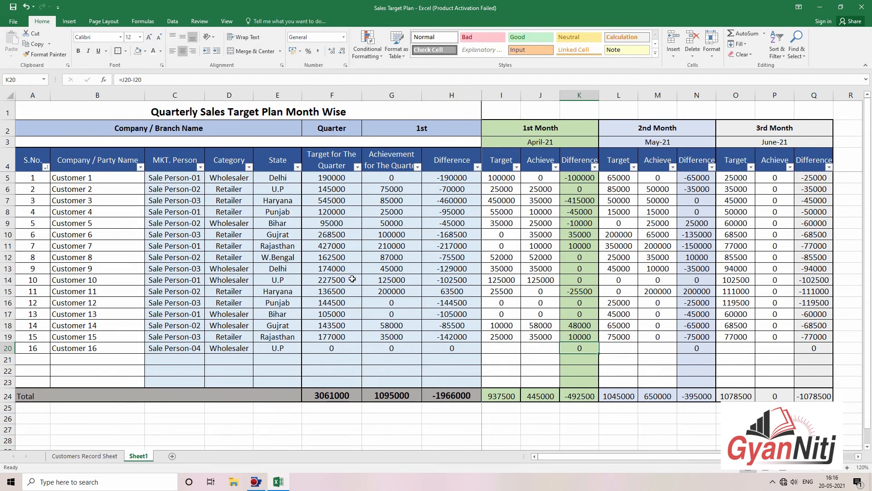
Step: Filter MKT. Person to Sale Person-04 only, then to Sale Person-03 and 04
click(200, 167)
click(110, 263)
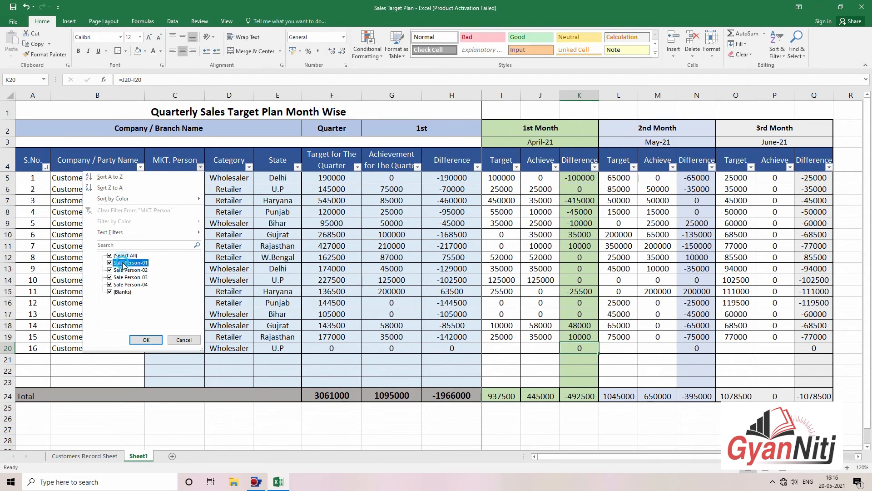
click(131, 269)
click(132, 277)
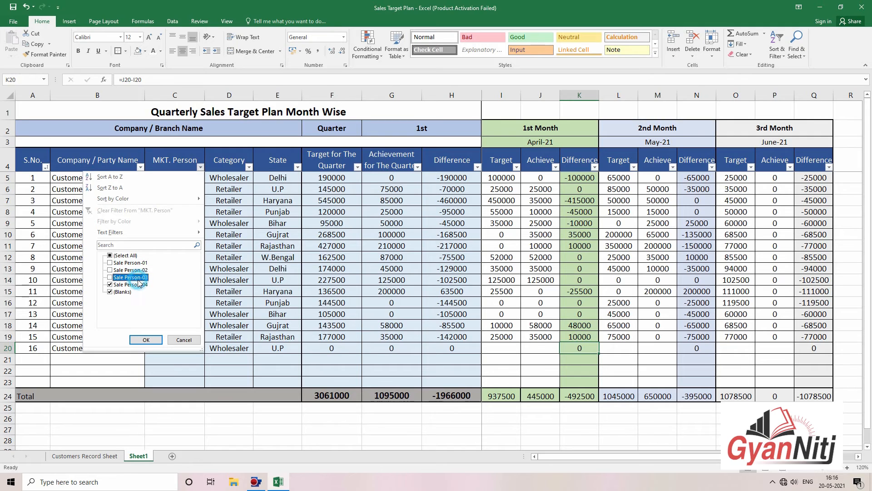
click(146, 340)
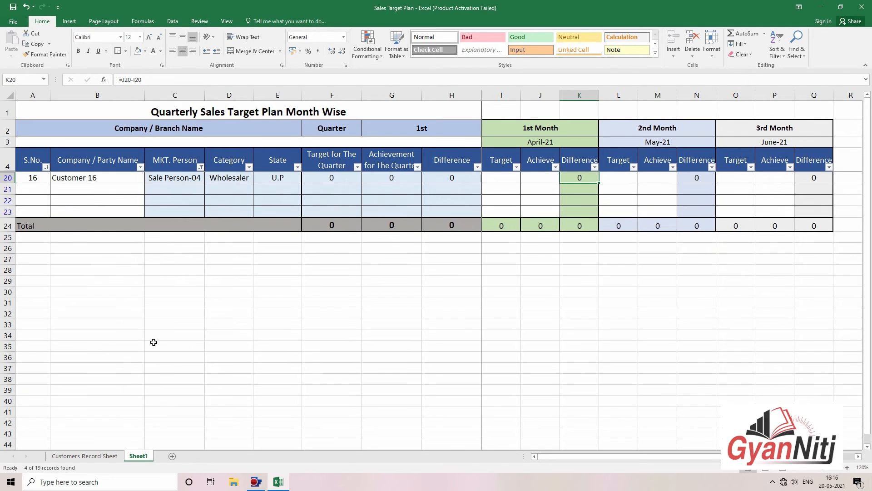
click(205, 176)
click(132, 270)
click(132, 277)
click(145, 340)
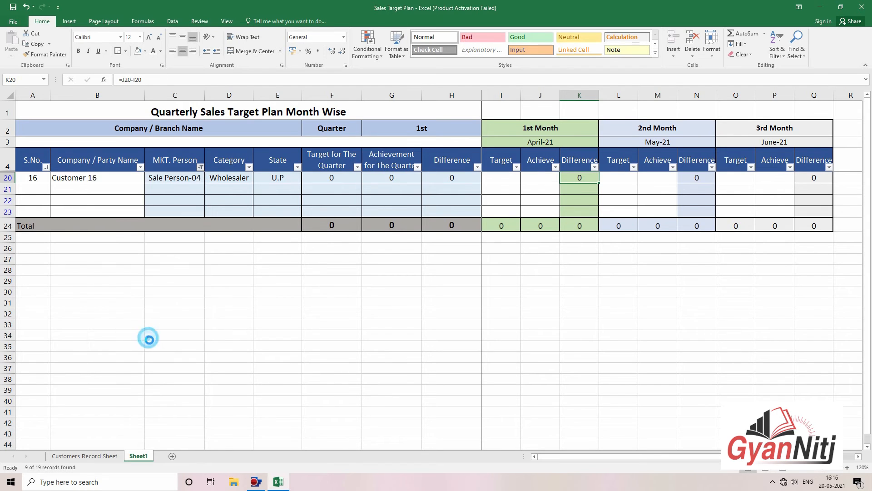
Step: Change the MKT. Person filter to show Sale Person-01, 02 and 04 only
click(201, 168)
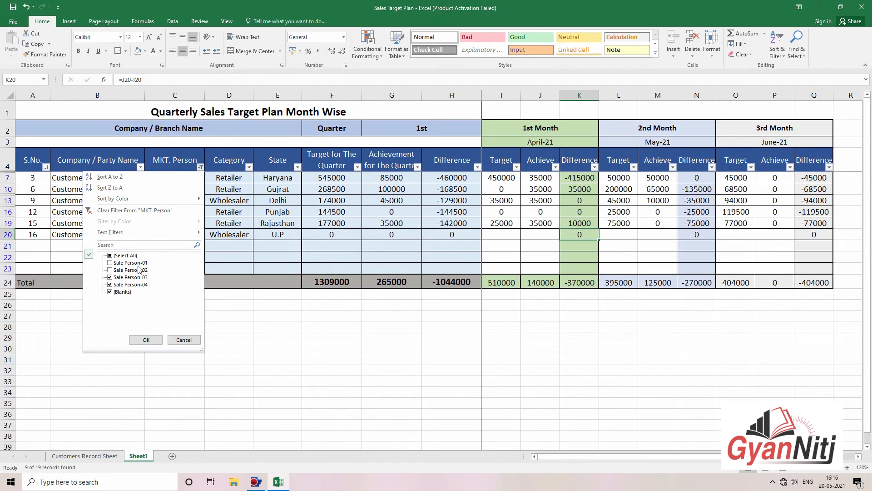
click(110, 270)
click(110, 277)
click(148, 337)
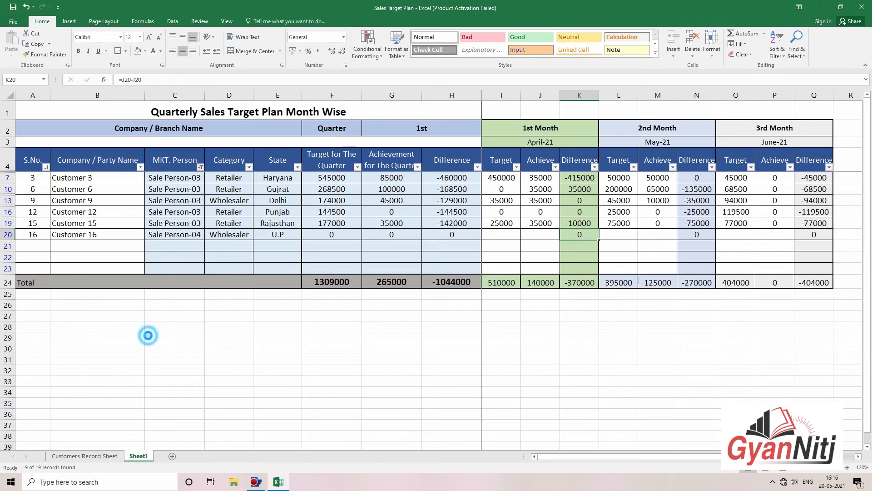
click(202, 167)
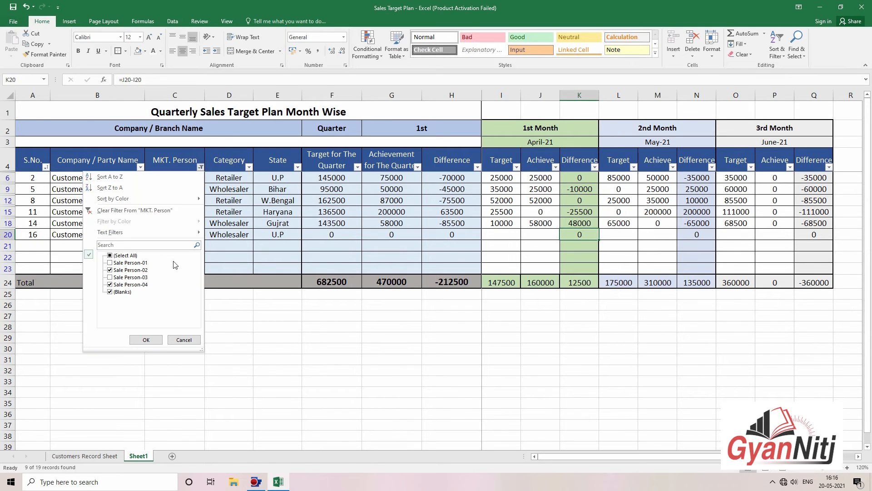
click(110, 263)
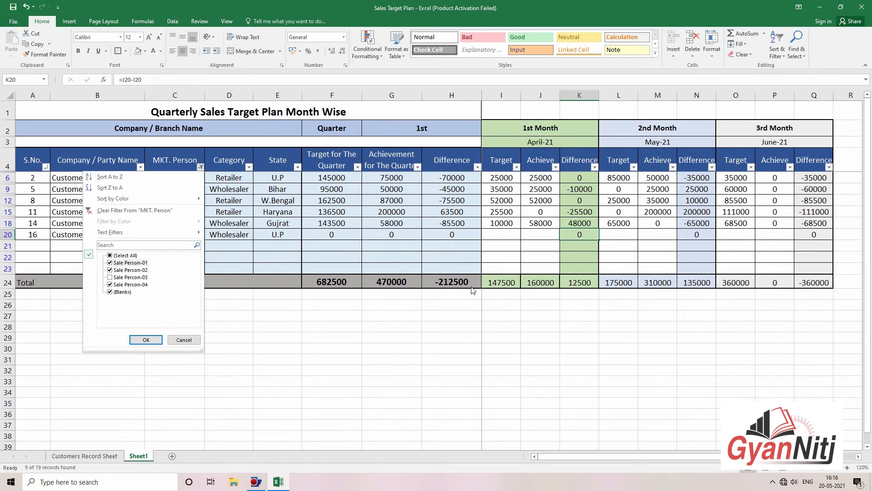
click(146, 339)
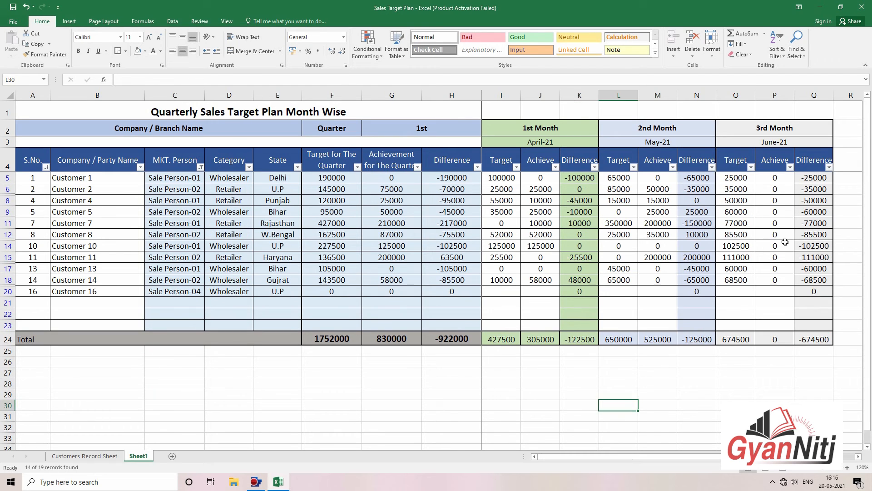
Step: Enter 15000 as Customer 11's May achievement in M15
click(784, 238)
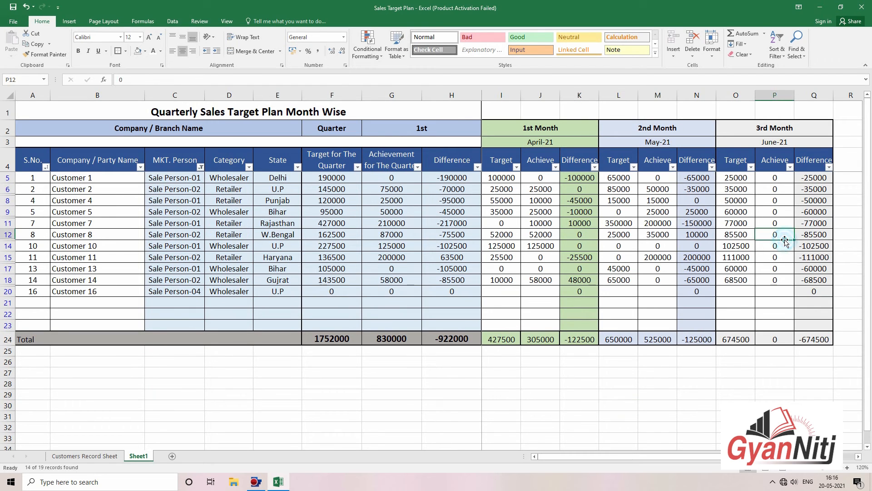
click(662, 257)
text(15)
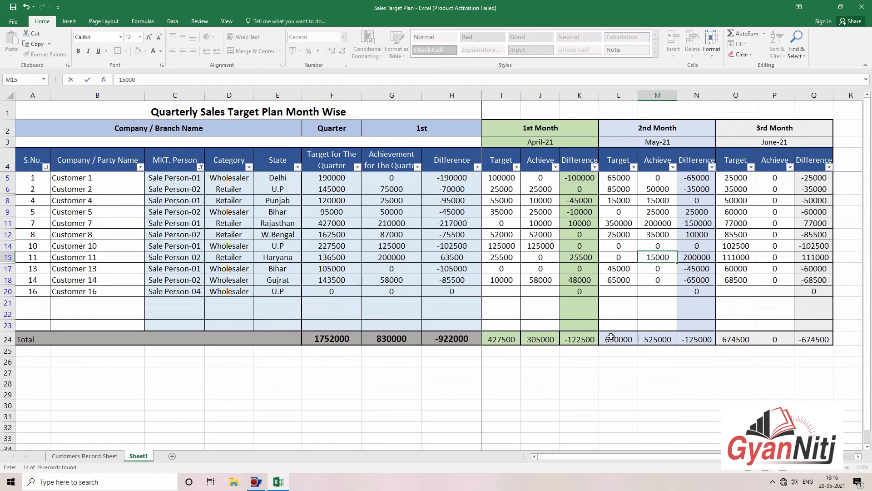
key(Return)
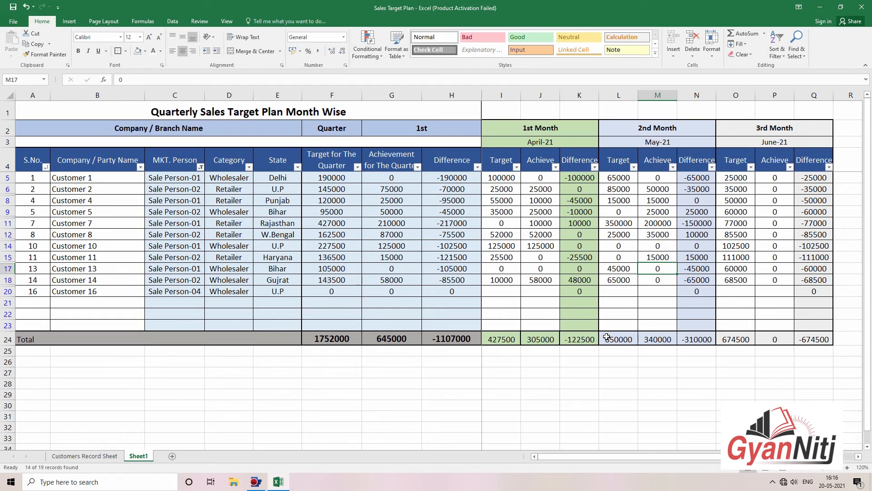
Step: Refilter MKT. Person to Sale Person-01, 02, 04 and Blanks, then select A1:H24
click(201, 167)
click(112, 248)
click(146, 340)
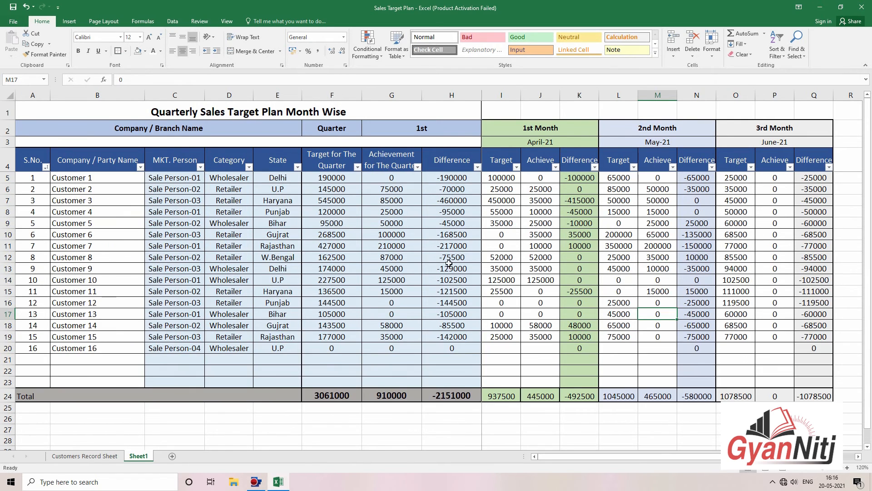
click(201, 167)
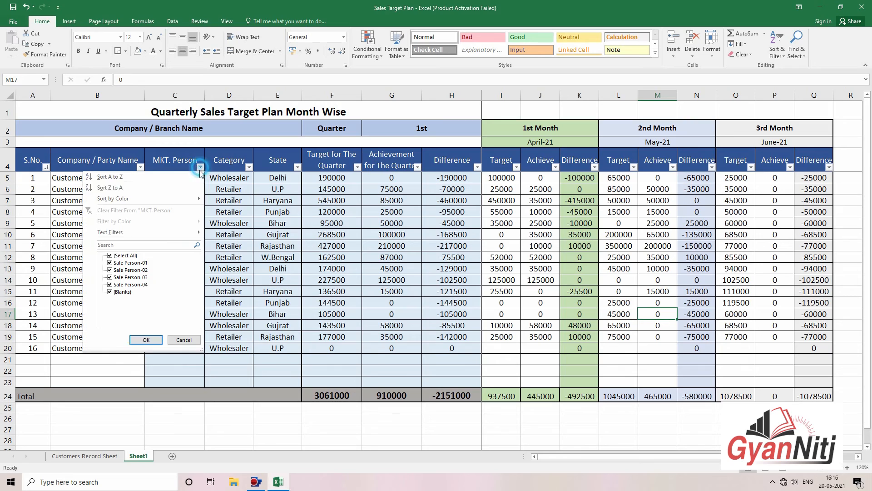
click(131, 255)
click(132, 264)
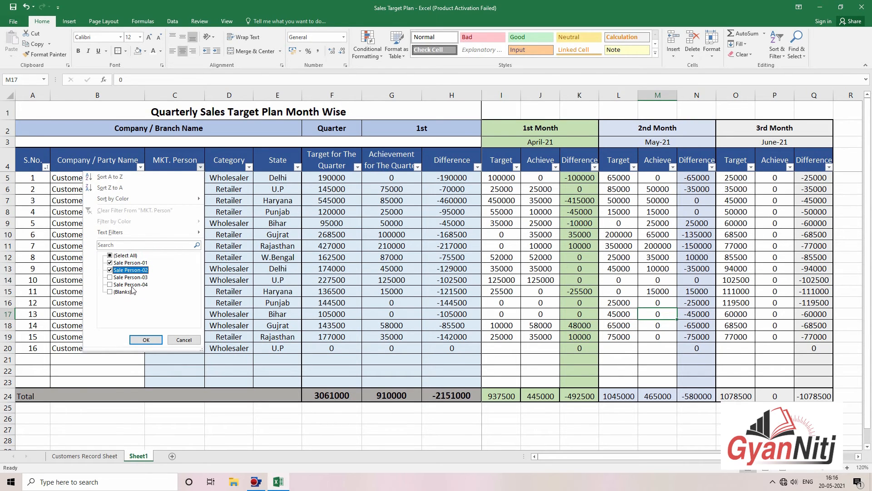
click(130, 284)
click(123, 291)
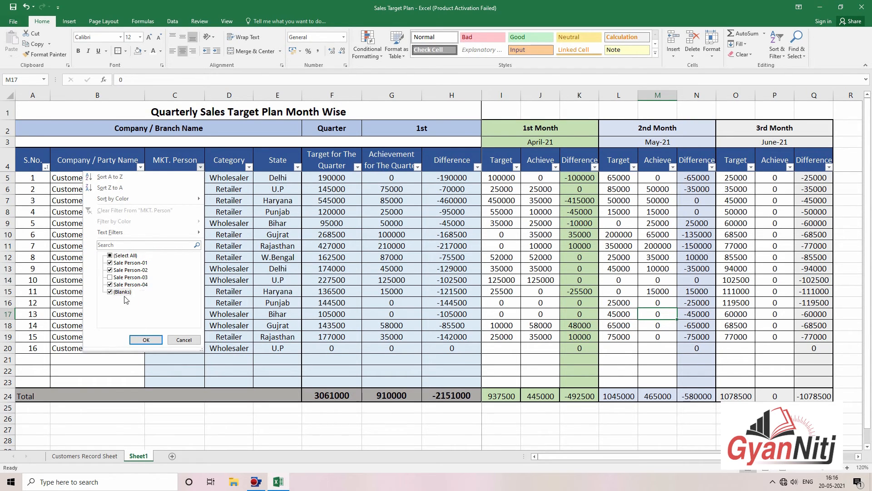
click(146, 339)
click(332, 360)
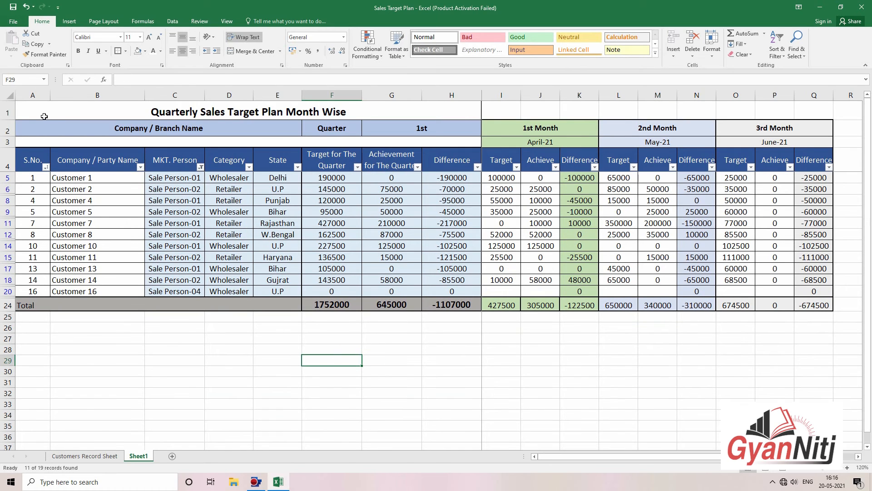
drag(44, 117, 310, 307)
click(13, 21)
click(25, 131)
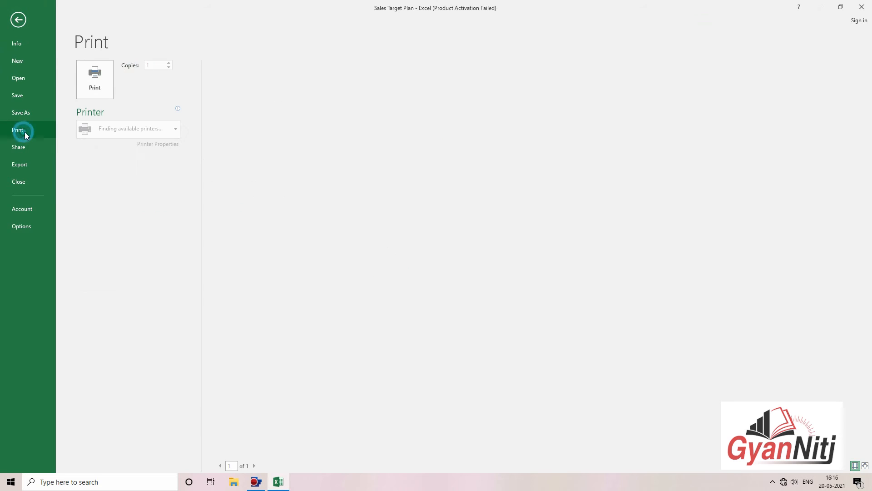
click(129, 177)
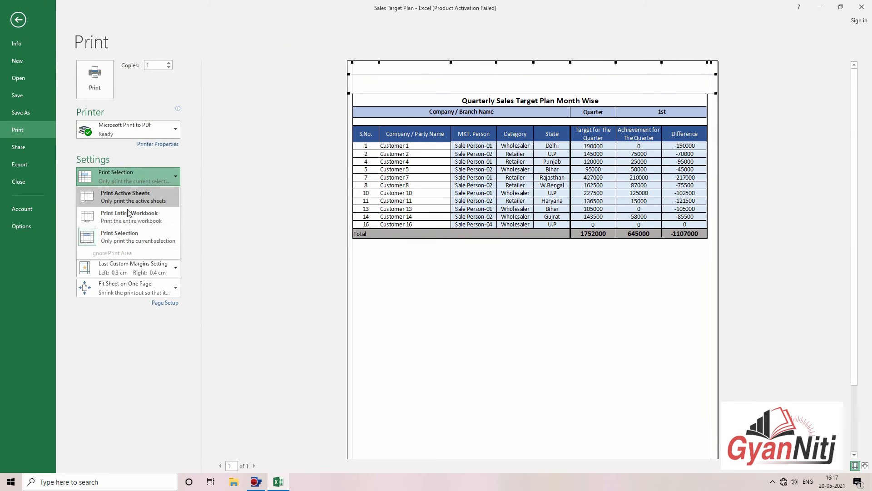
click(128, 237)
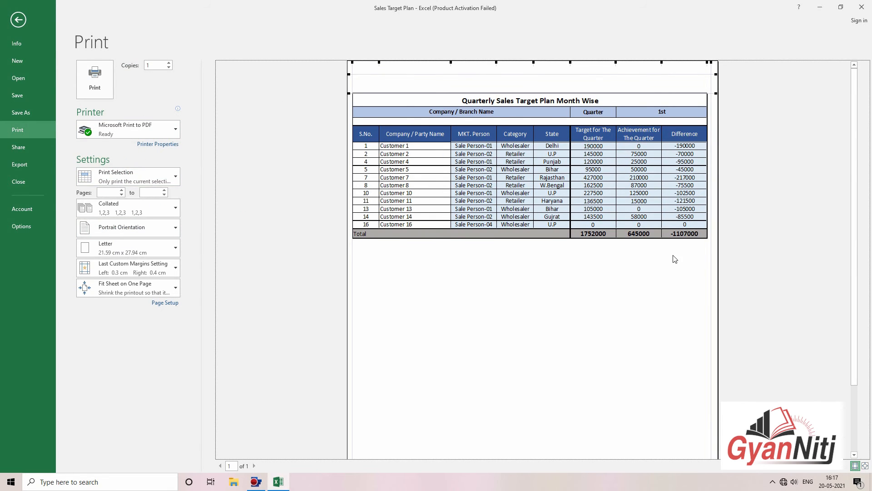
key(Escape)
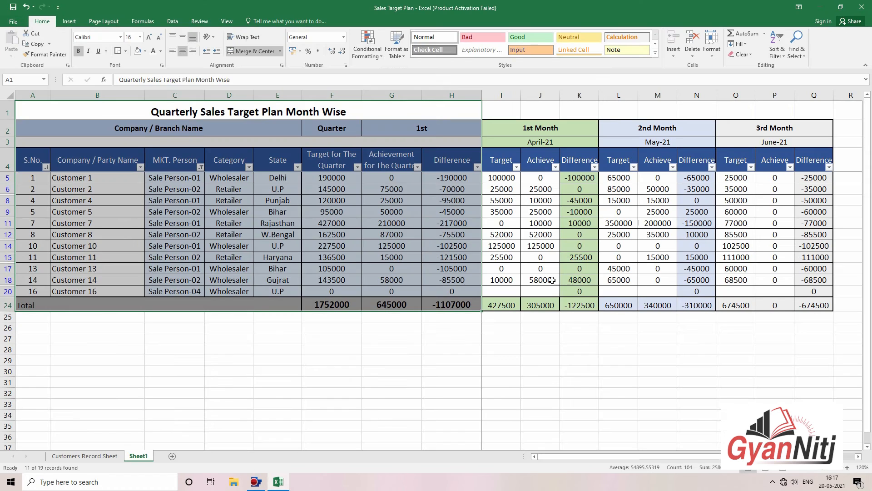
Step: Rename Sheet1 to Qtr1
click(618, 349)
click(131, 456)
right_click(130, 456)
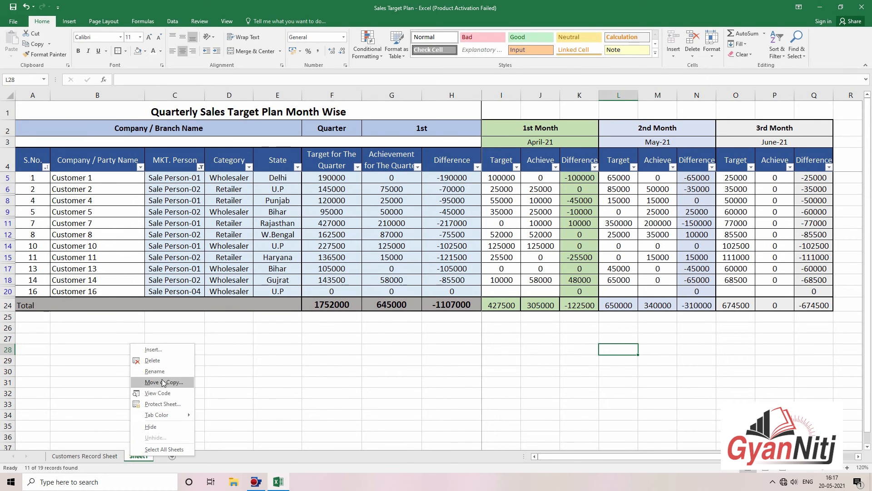
click(166, 371)
text(Qtr1)
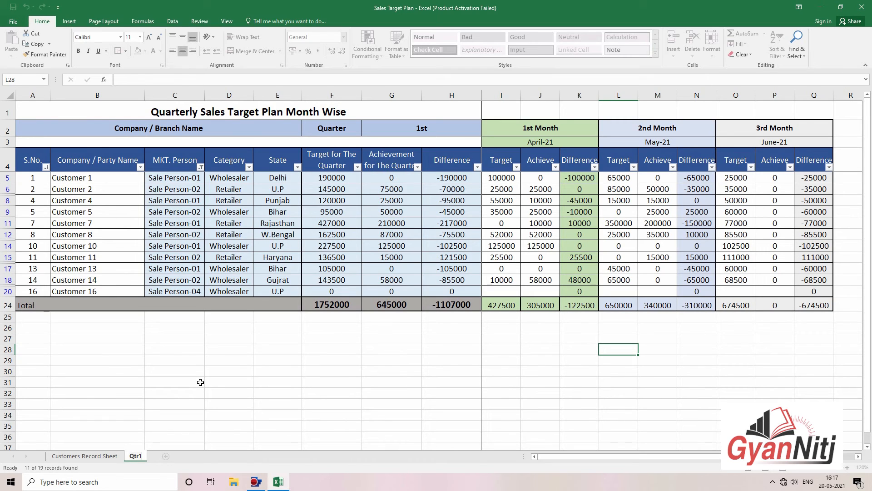
key(Return)
Step: Duplicate the Qtr1 sheet and rename the copy Qtr 2
right_click(138, 447)
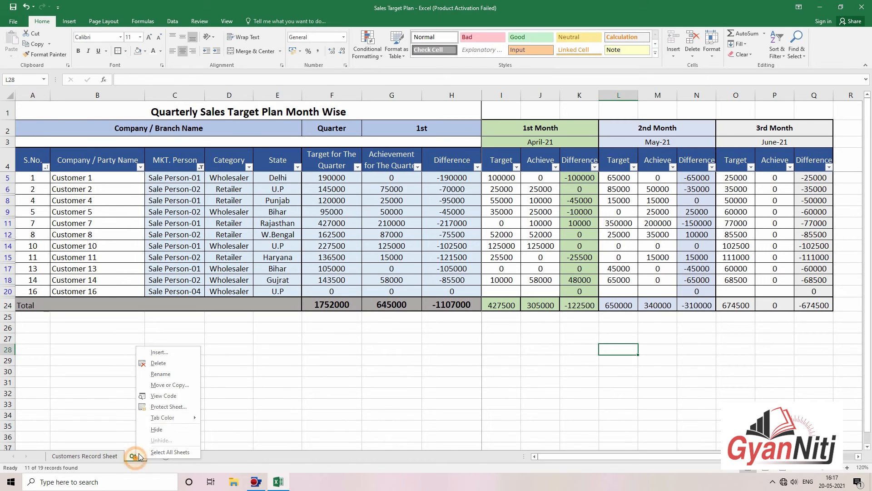
click(169, 386)
click(122, 419)
click(175, 432)
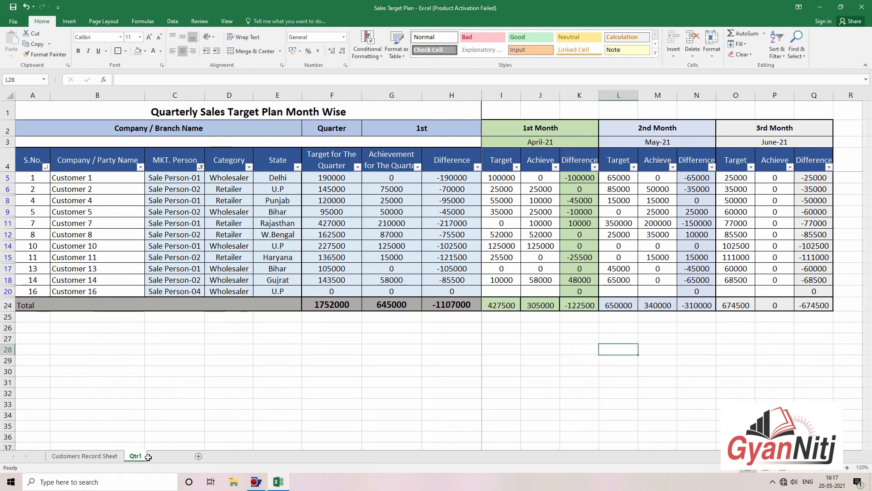
right_click(66, 457)
click(109, 372)
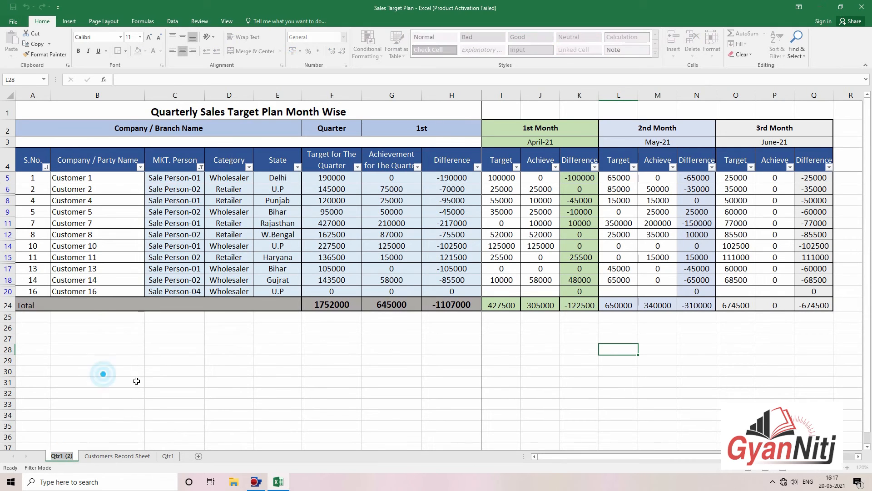
key(End)
key(BackSpace)
key(BackSpace)
key(BackSpace)
key(BackSpace)
key(BackSpace)
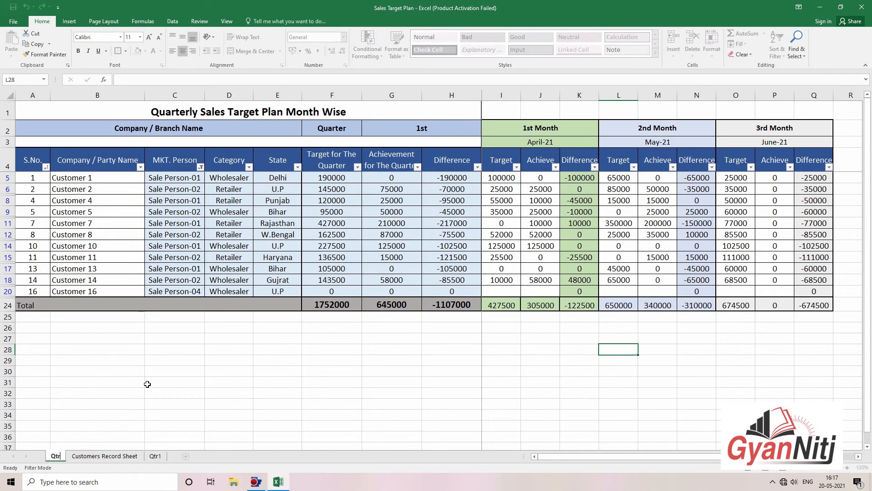
text(2)
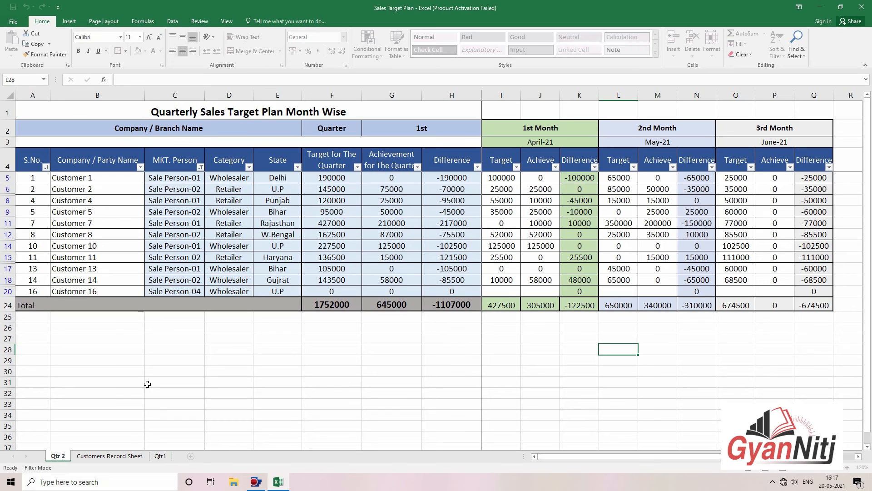
Step: Rename the Qtr1 sheet to Qtr 1
right_click(160, 456)
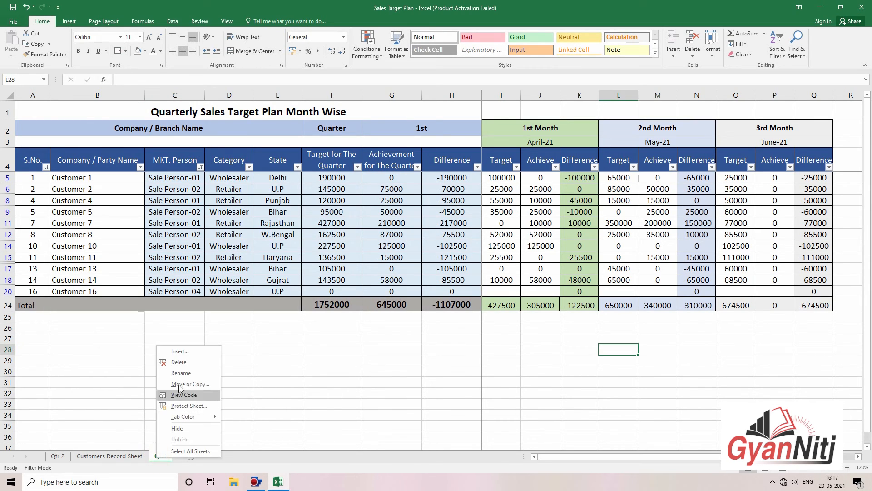
click(185, 372)
click(164, 458)
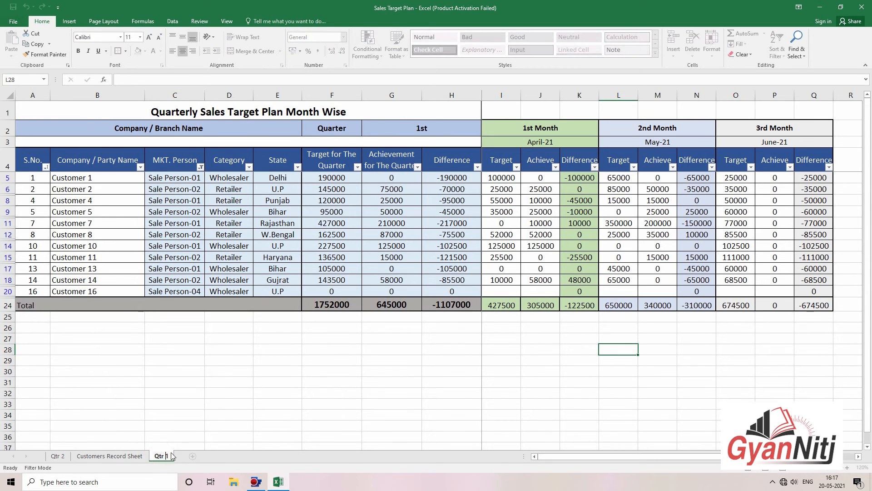
click(189, 428)
Step: Copy the Qtr 1 sheet and rename the copy Qtr 3
right_click(165, 456)
click(200, 383)
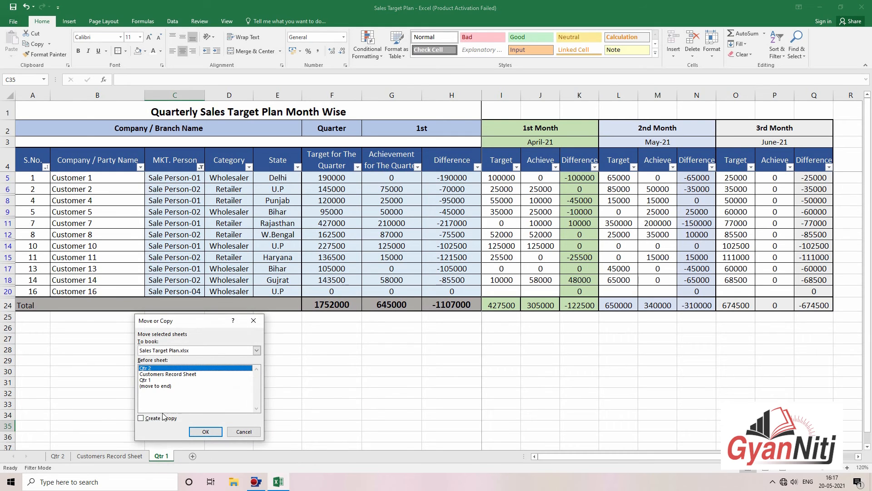
click(206, 432)
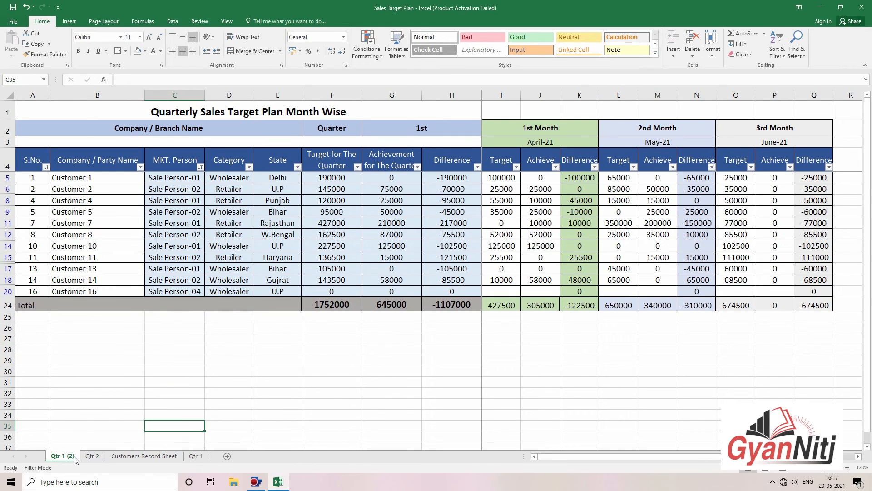
right_click(73, 456)
click(115, 375)
key(Right)
key(BackSpace)
key(BackSpace)
key(BackSpace)
key(BackSpace)
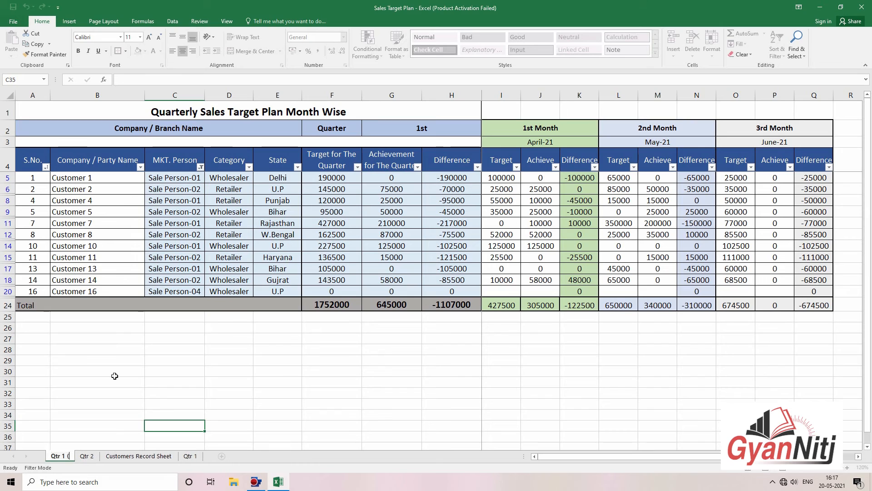
key(Left)
key(Delete)
text(3)
click(174, 370)
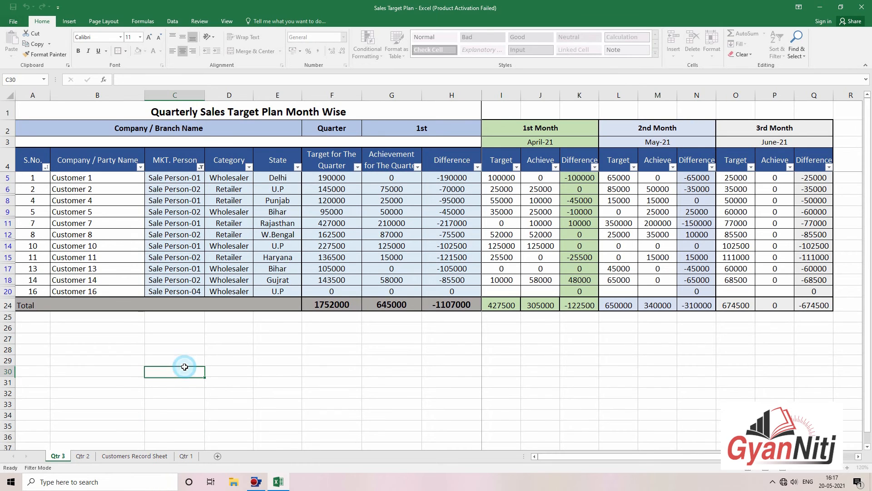
Step: Copy the Qtr 3 sheet and rename the copy Qtr 4
right_click(64, 455)
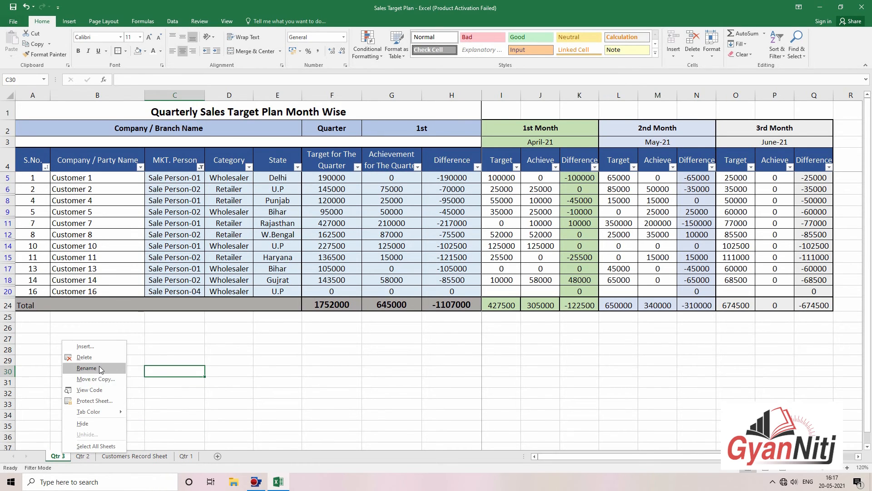
click(95, 384)
click(43, 409)
click(106, 425)
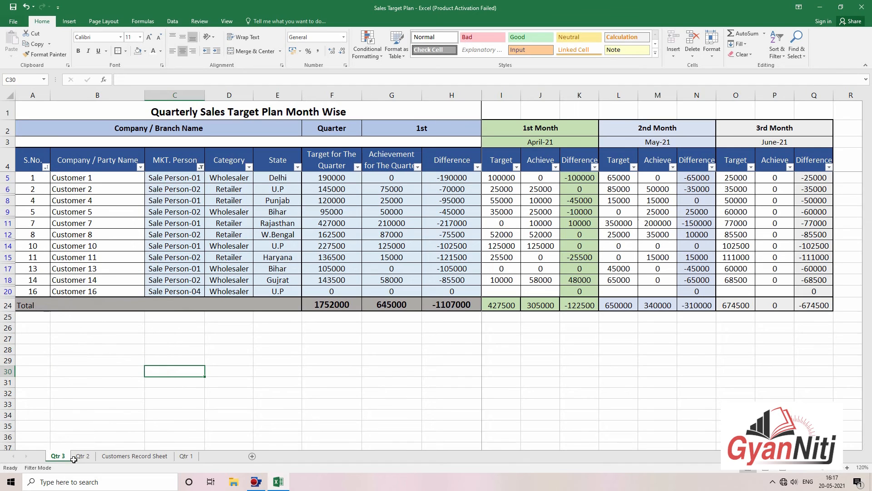
right_click(73, 460)
click(111, 373)
key(End)
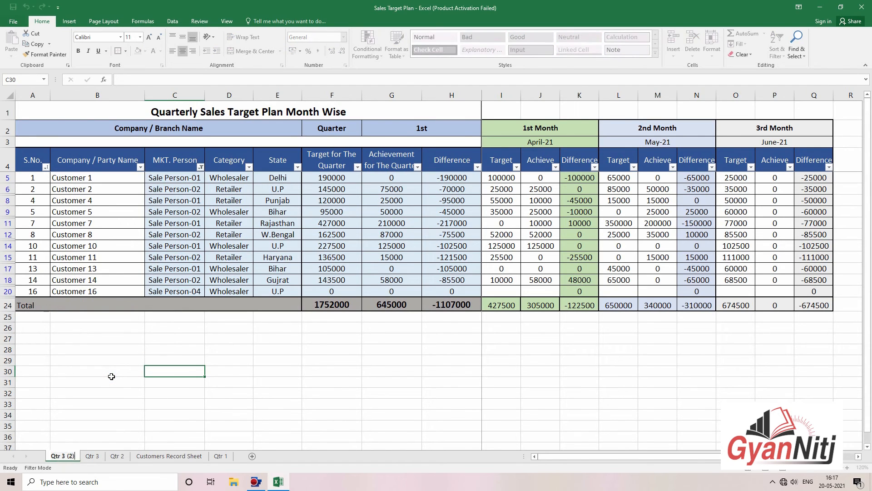
key(BackSpace)
key(BackSpace)
key(BackSpace)
key(BackSpace)
key(BackSpace)
text(4)
click(111, 375)
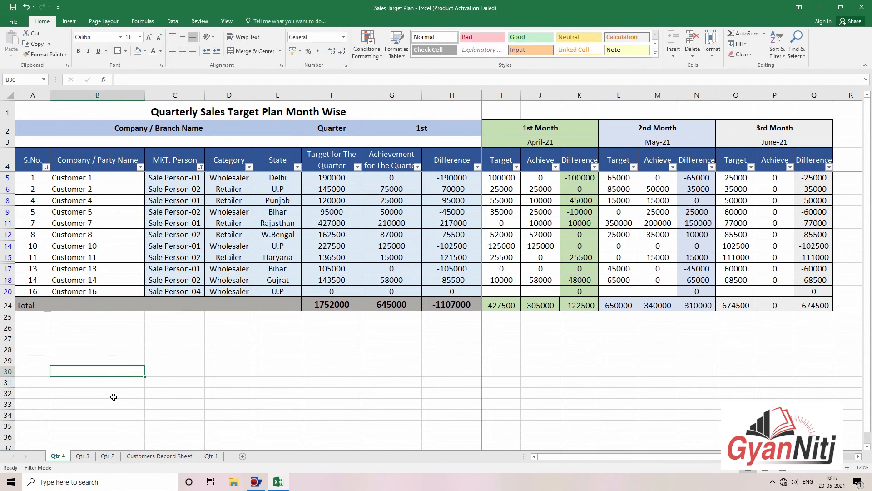
Step: Order the tabs Qtr 1, Qtr 2, Qtr 3, Qtr 4 after Customers Record Sheet
drag(109, 459, 246, 459)
click(149, 456)
drag(57, 456, 235, 457)
drag(136, 456, 202, 457)
click(135, 456)
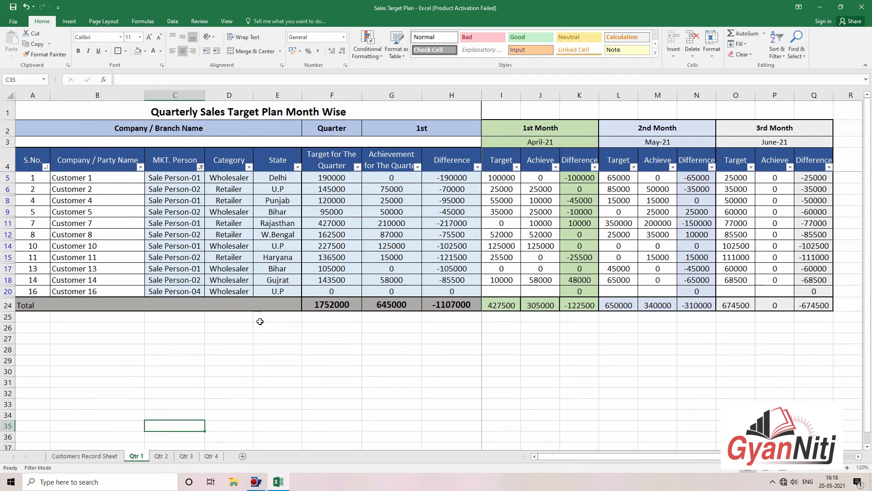
Step: On the Qtr 2 sheet, change the quarter label in G2 from 1st to 2nd
click(161, 456)
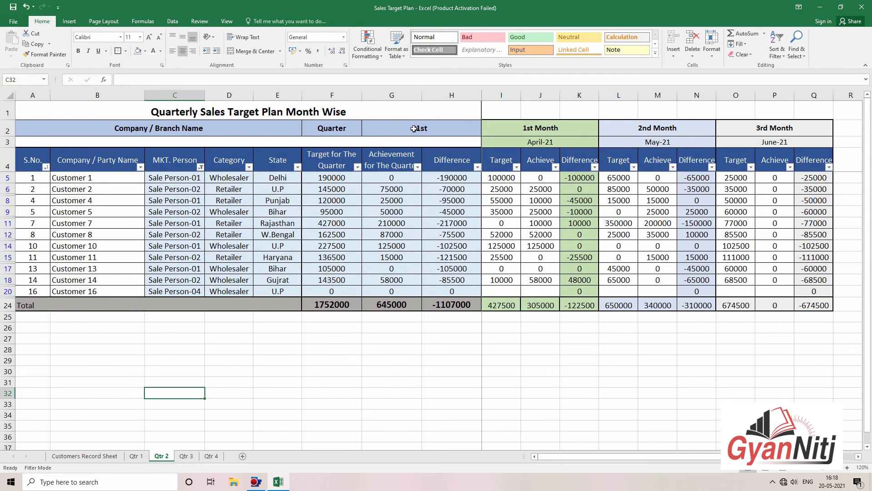
click(436, 129)
double_click(450, 129)
text(2nd)
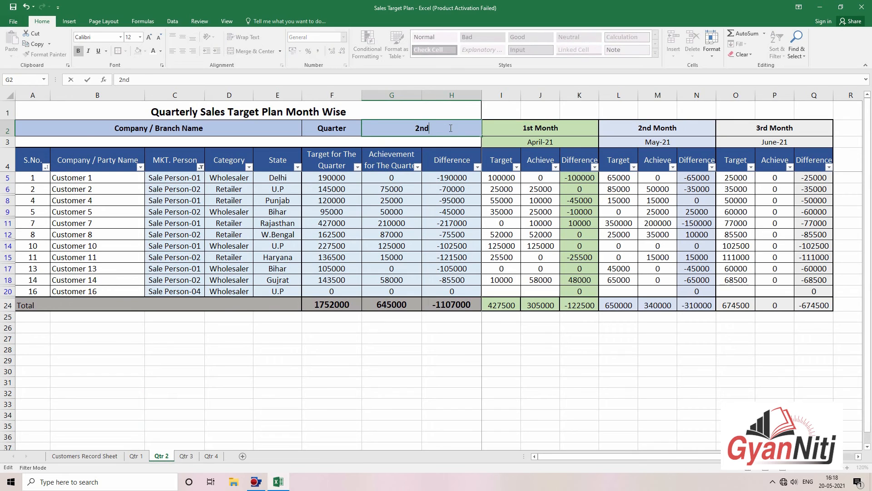
click(502, 124)
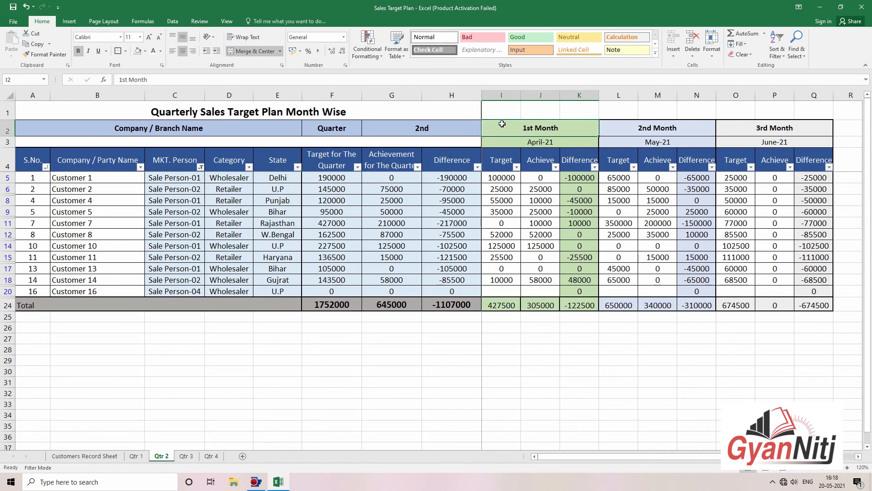
Step: Enter 01-07-2021 (July-21), August-21 and September-21 as the three month headers
click(550, 143)
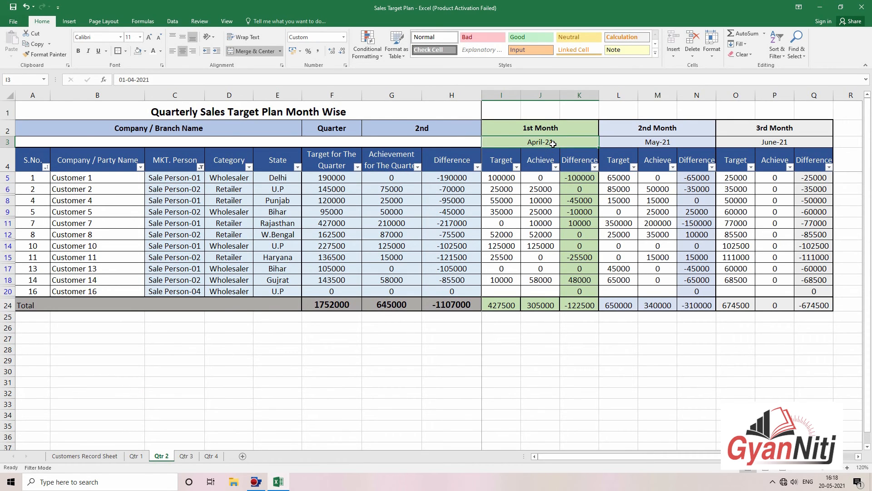
text(01-)
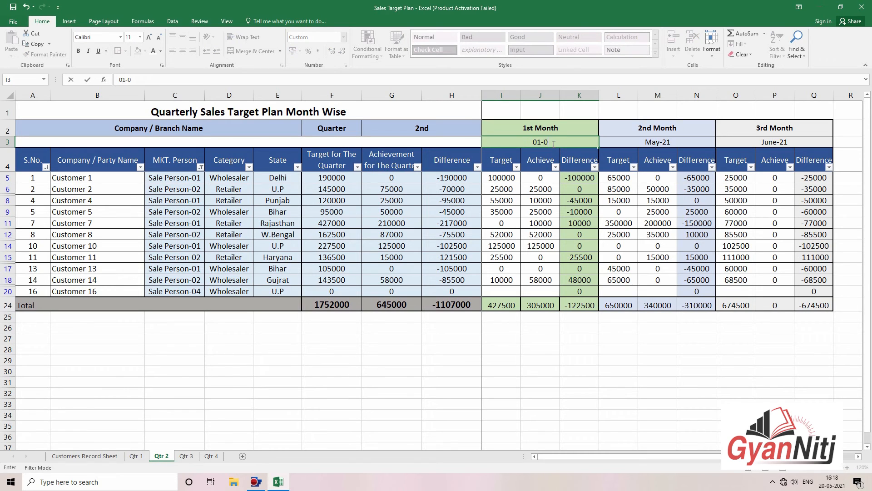
text(07-2021)
key(Tab)
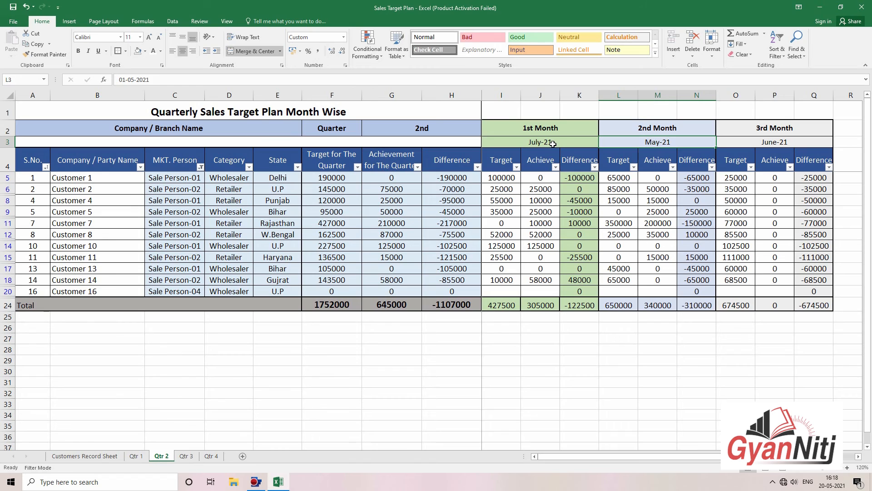
text(Au)
text(gust-21)
key(Tab)
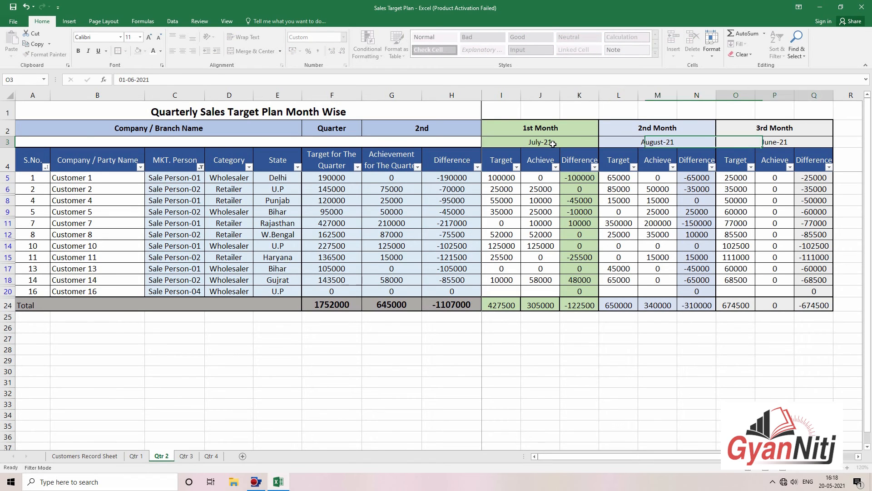
text(Se)
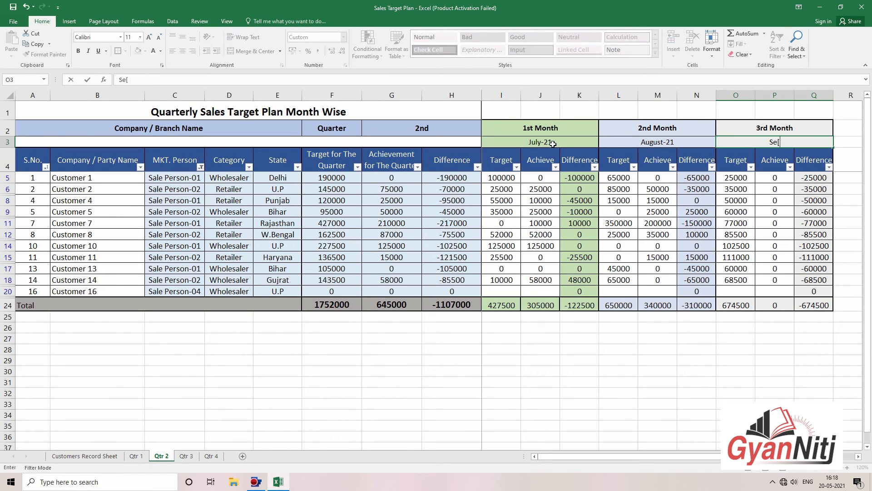
text(ptember-21)
key(Tab)
Step: Check the K6 Difference formula and row 5 target and achievement values, then go to Qtr 3
click(569, 191)
key(Left)
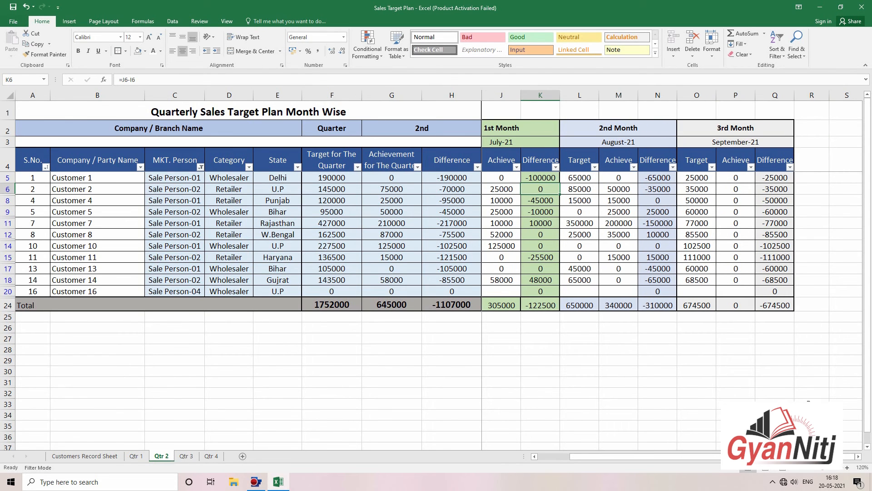
scroll(772, 400, up, 2)
click(771, 400)
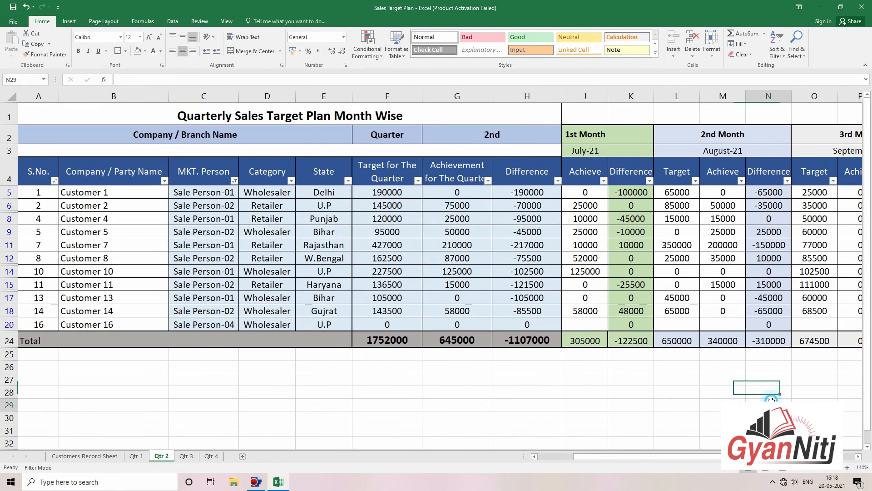
drag(771, 400, 315, 364)
click(547, 203)
click(606, 198)
key(Right)
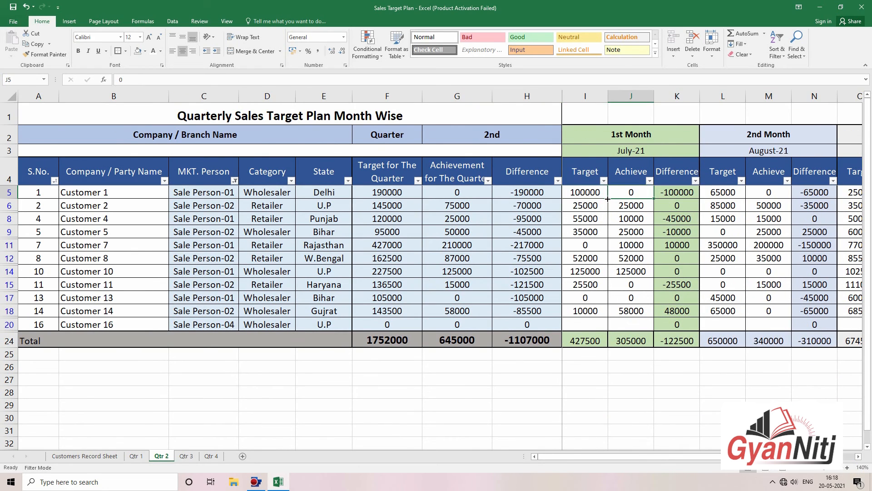
key(Right)
key(Right)
key(Right)
key(Right)
key(Right)
key(Home)
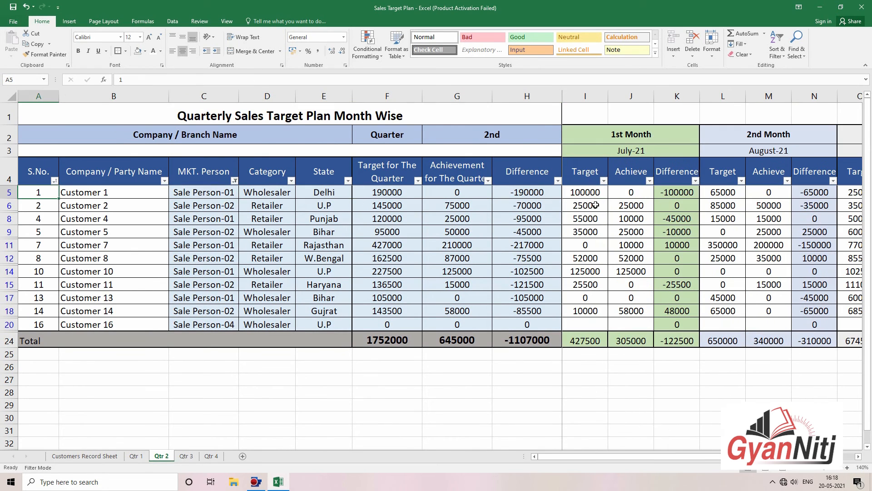
click(596, 205)
click(186, 455)
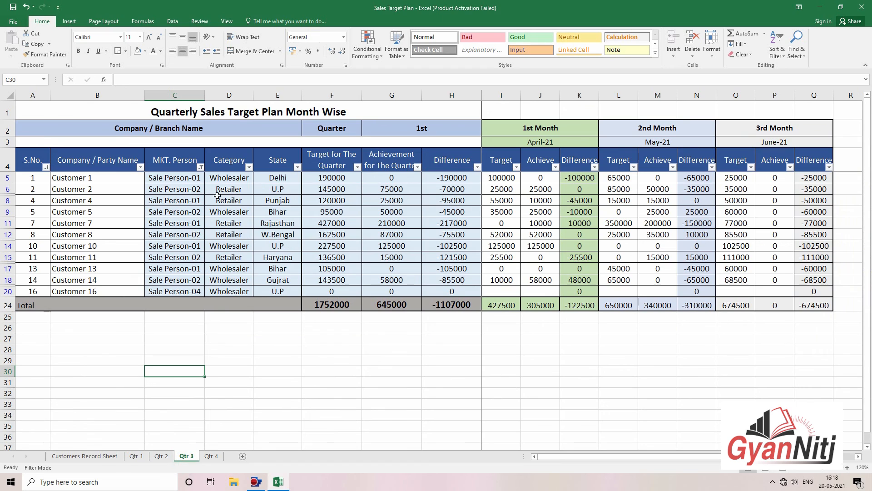
Step: Replace the Qtr 3 quarter label in G2 with 3rd
double_click(392, 131)
drag(400, 129, 438, 123)
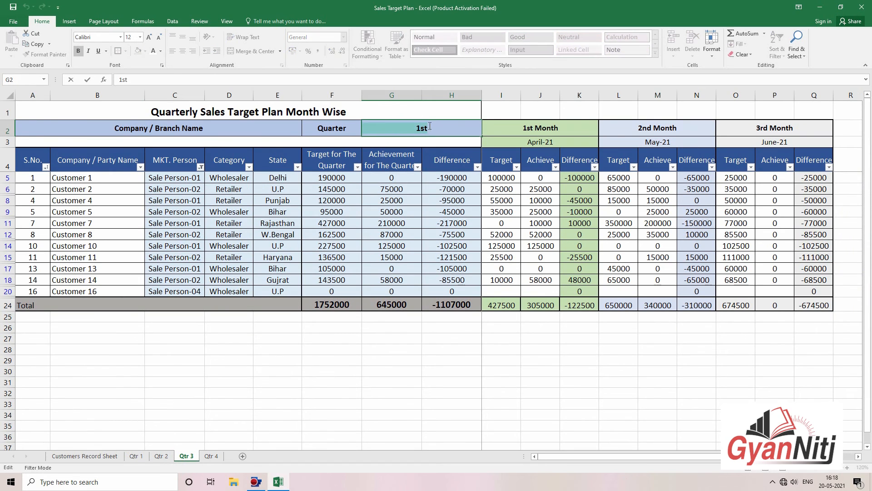
text(3rd)
key(Tab)
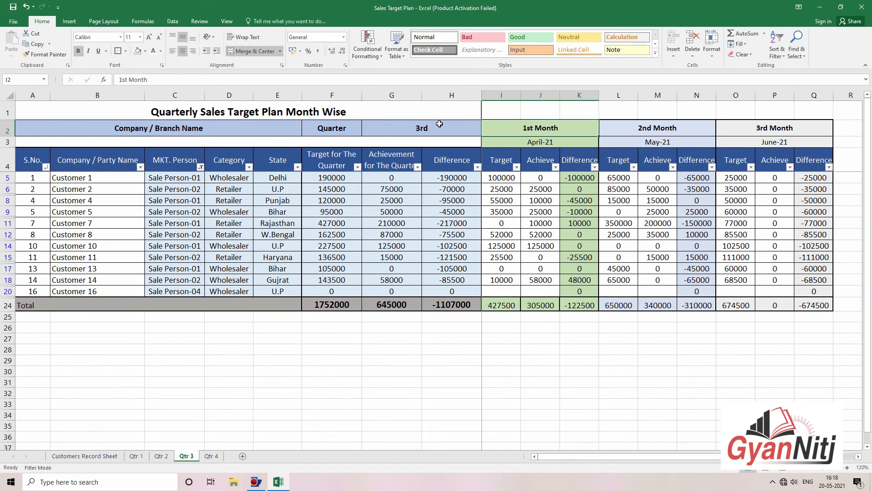
Step: Compare against the first month date on Qtr 2, then return to Qtr 3
click(501, 144)
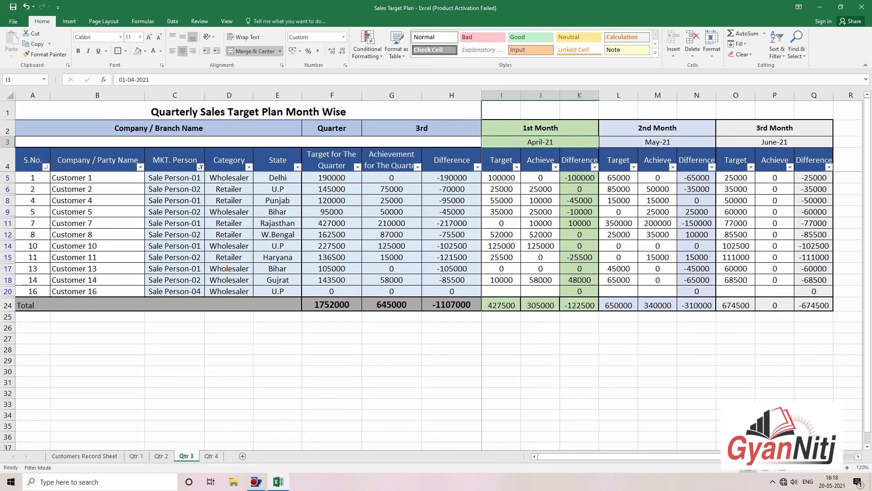
click(161, 455)
click(677, 146)
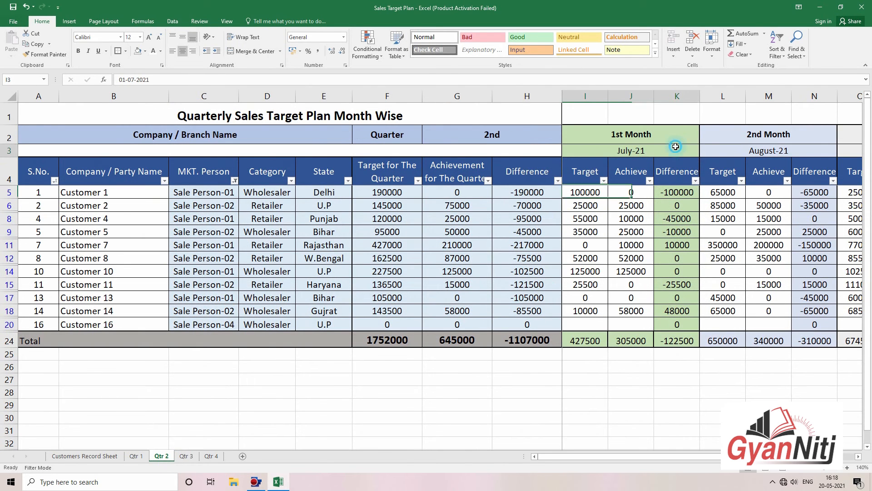
scroll(788, 285, down, 2)
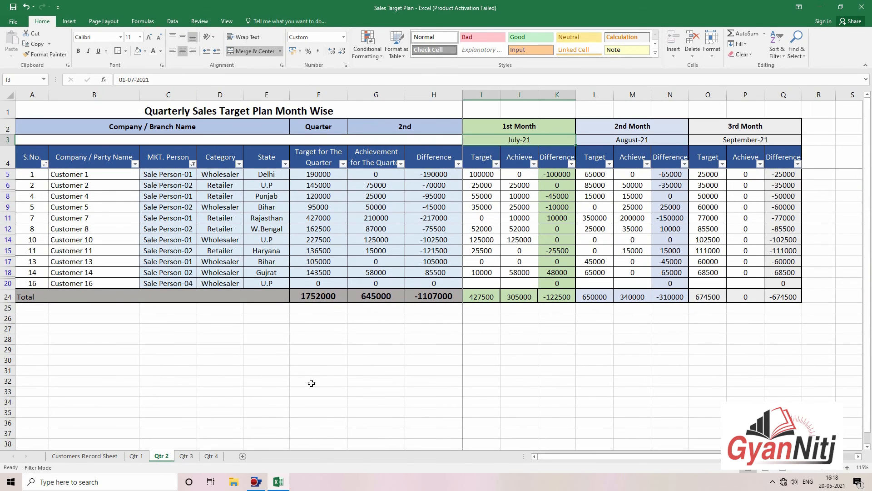
click(197, 458)
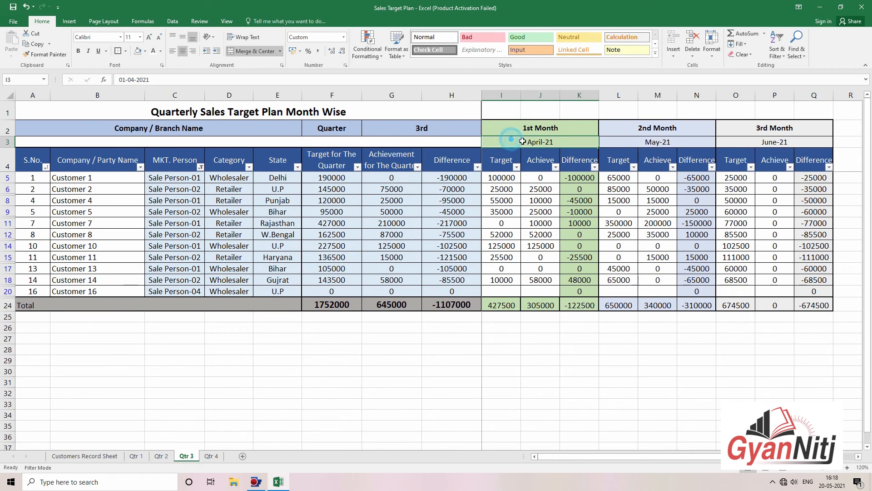
Step: Enter October-21, November-21 and December-21 as the three month headers
text(October)
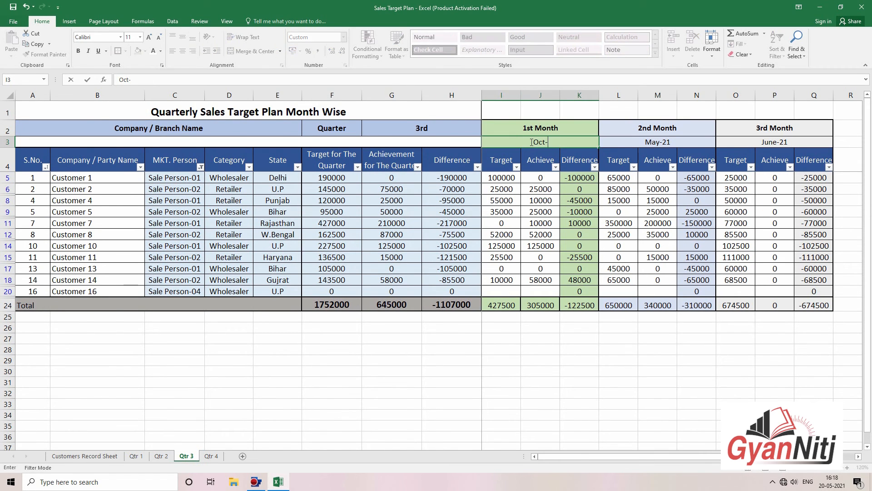
text(-21)
key(Tab)
text(November-)
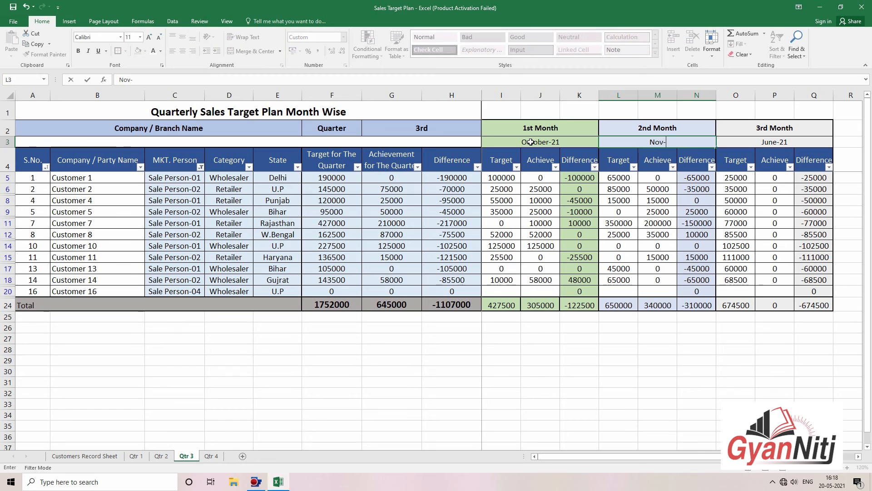
text(21)
key(Tab)
text(Dec)
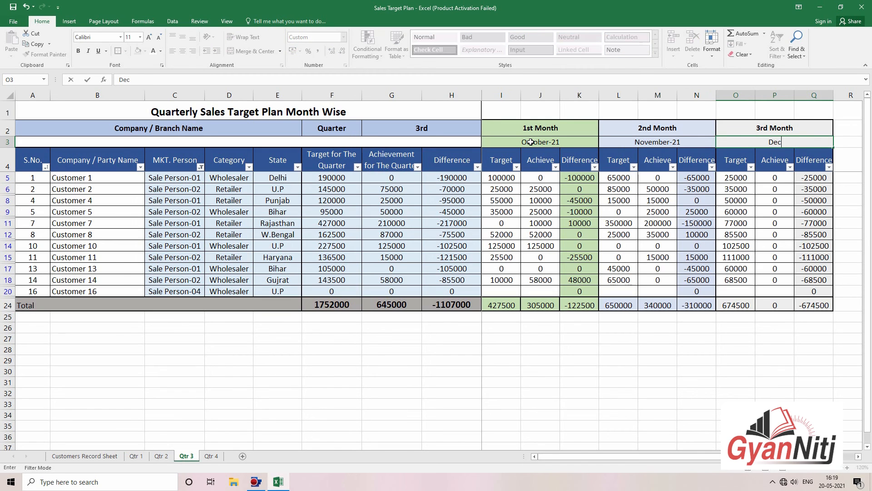
text(ember-21)
key(Tab)
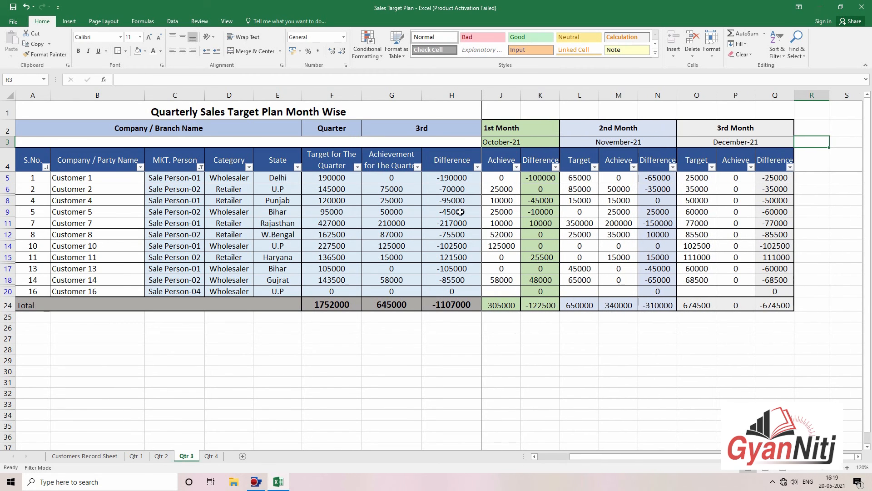
Step: Look over the table, deselect it with an empty cell, and move to Qtr 4
key(Left)
key(Left)
key(Left)
key(Left)
click(528, 211)
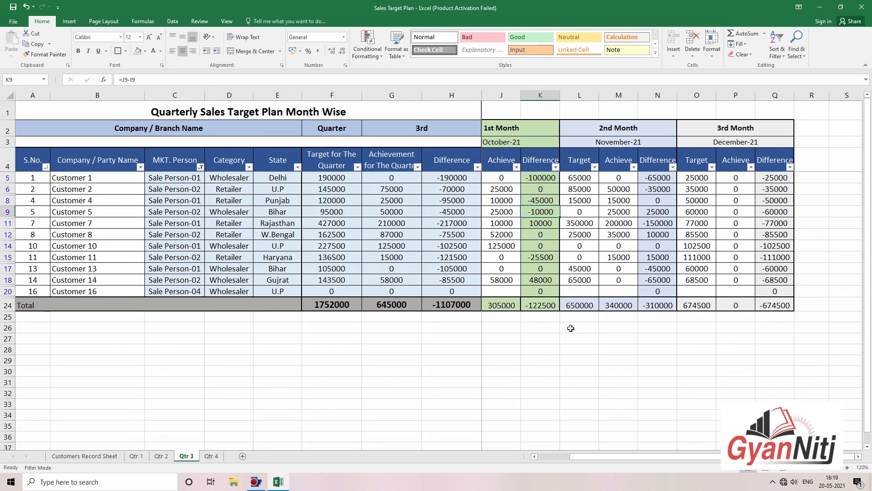
click(571, 327)
drag(696, 222, 191, 222)
click(342, 358)
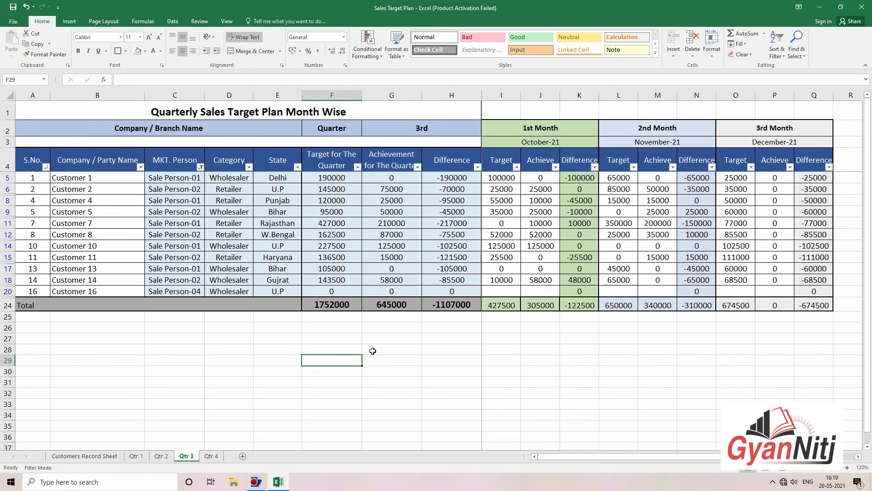
click(211, 456)
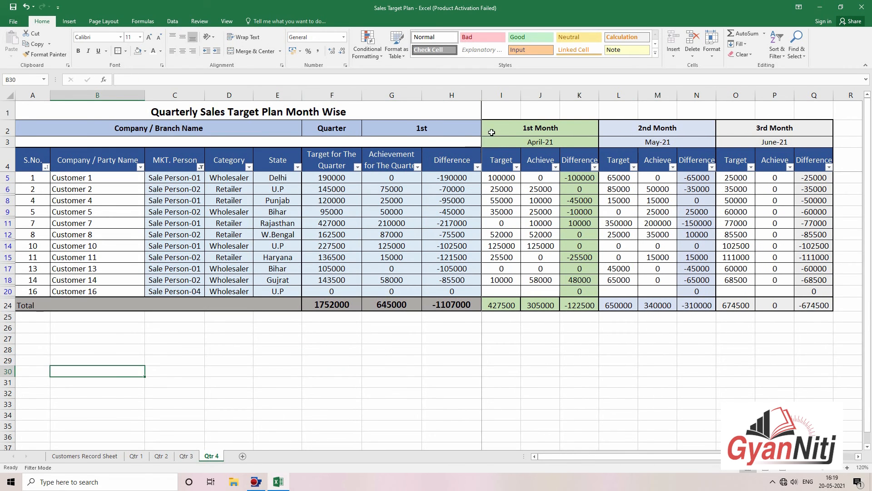
Step: Set G2 to 4th and the month headers to January-22, February-22 and March-22
click(442, 131)
text(4th)
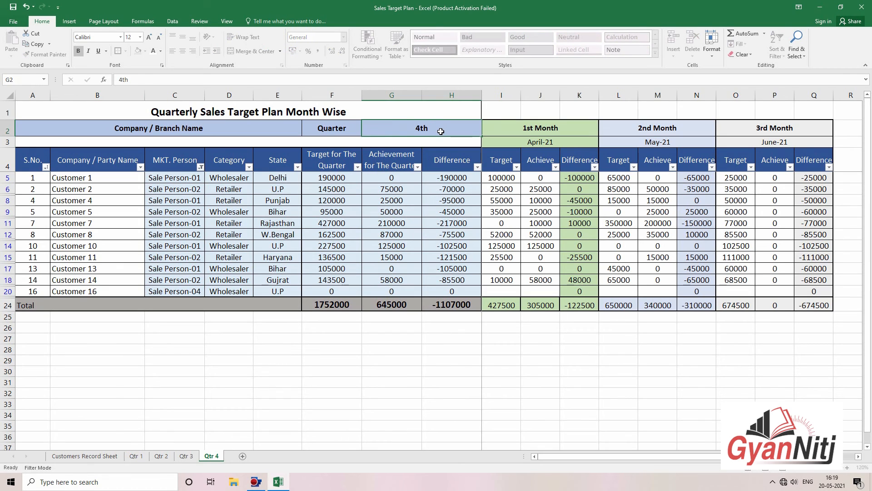
key(Tab)
key(Down)
text(Ja)
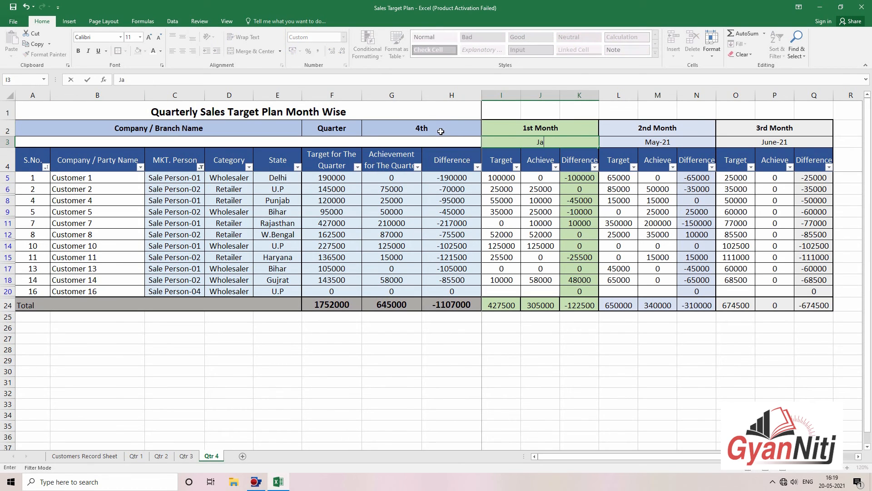
key(Tab)
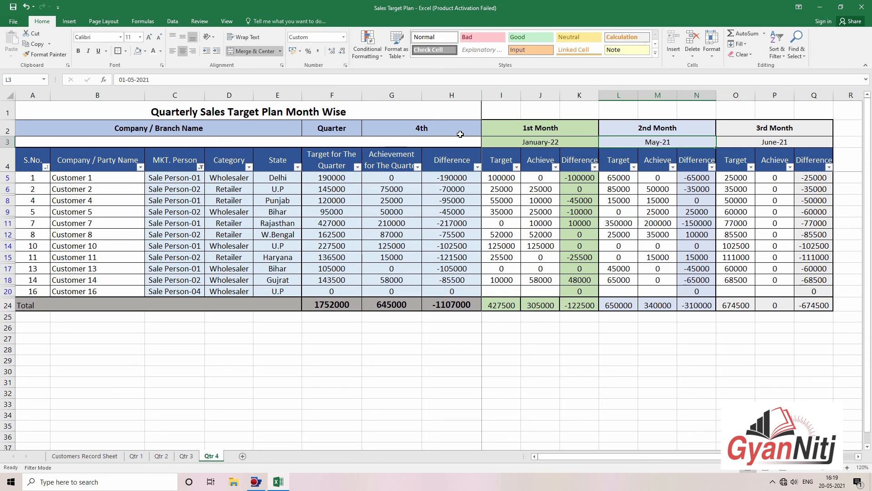
text(Fe)
text(bruary-)
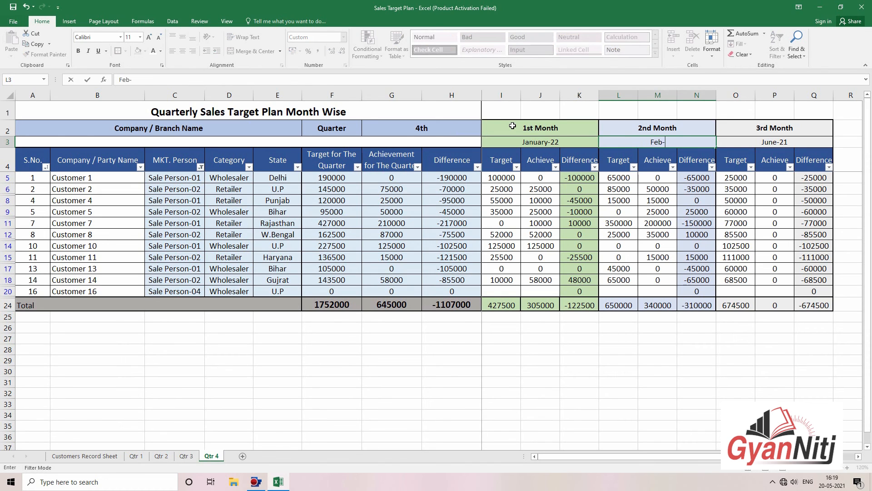
text(22)
key(Tab)
text(Ma)
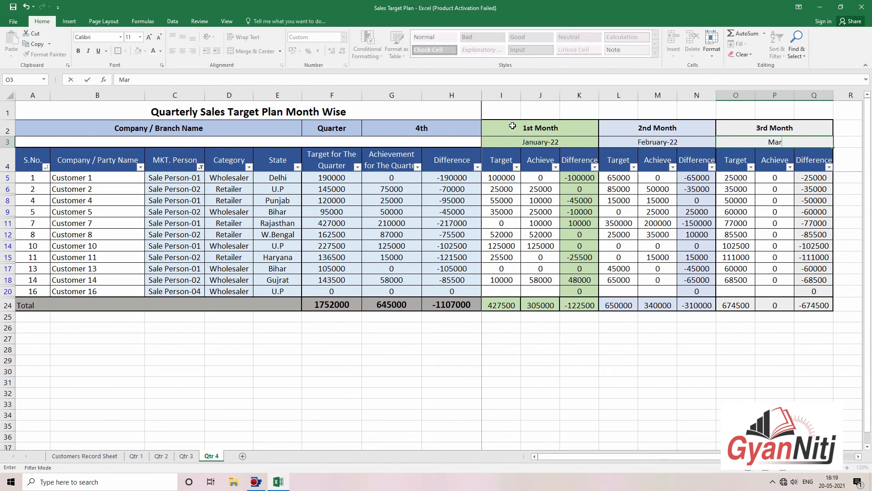
key(Tab)
Step: Deselect the table with an empty cell, then show the Customers Record Sheet
click(581, 200)
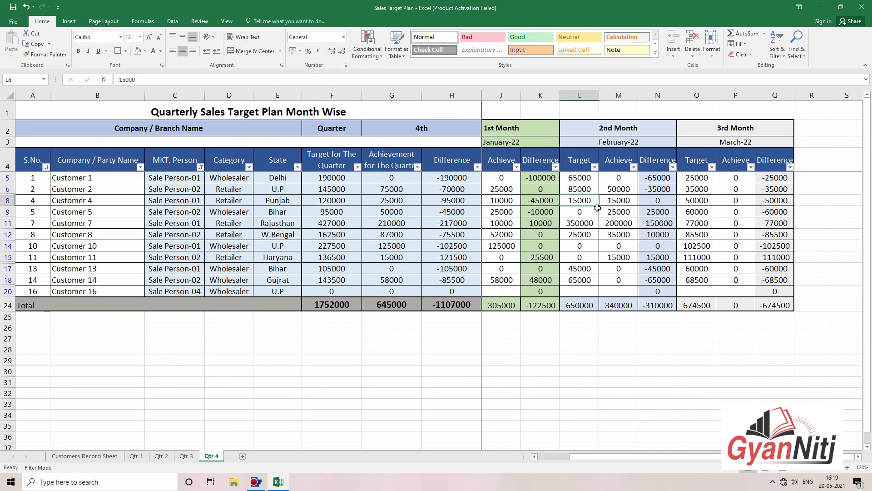
key(Left)
key(Left)
key(Left)
key(Left)
key(Left)
key(Left)
key(Left)
key(Left)
key(Left)
key(Left)
key(Left)
click(595, 325)
click(634, 349)
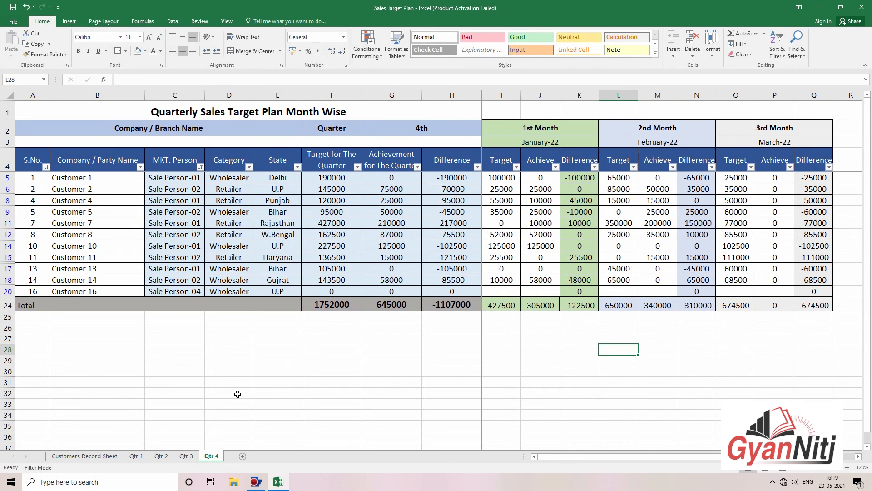
click(85, 456)
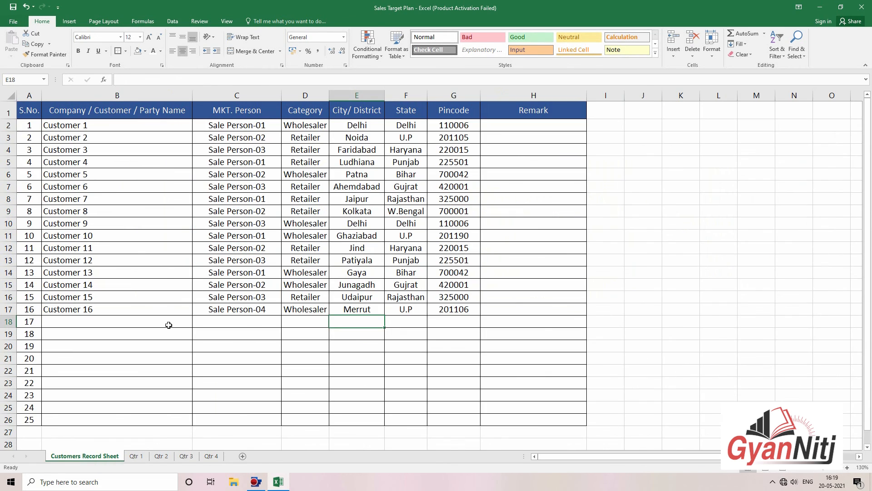
Step: Flip through the quarter sheets and select the Customer 16 row and rows 20–26 on Qtr 4
click(137, 456)
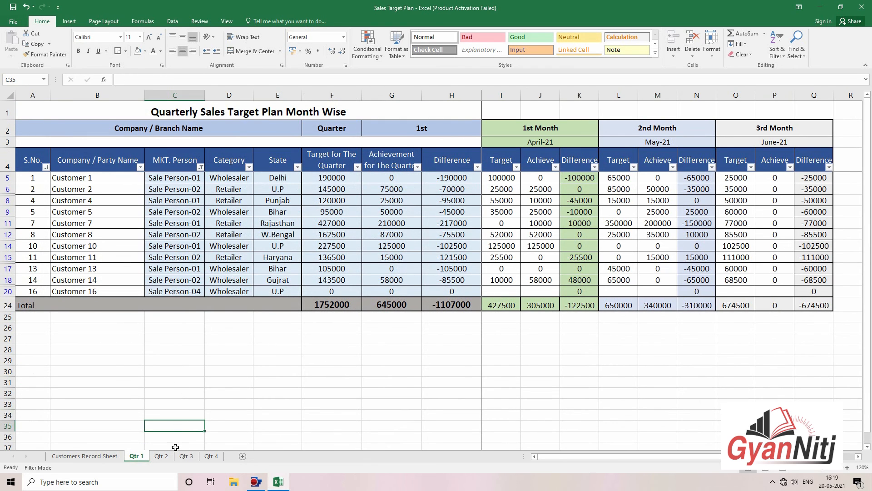
click(161, 456)
click(186, 456)
click(211, 456)
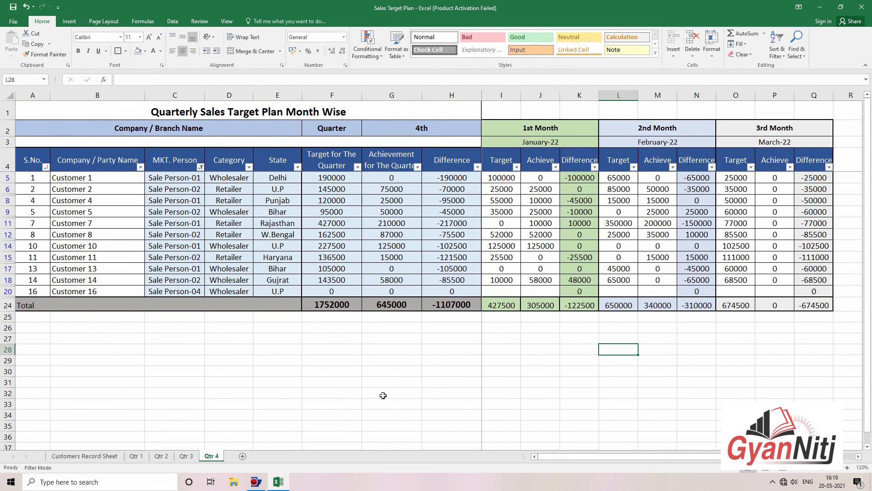
ctrl+scroll(383, 395, up, 3)
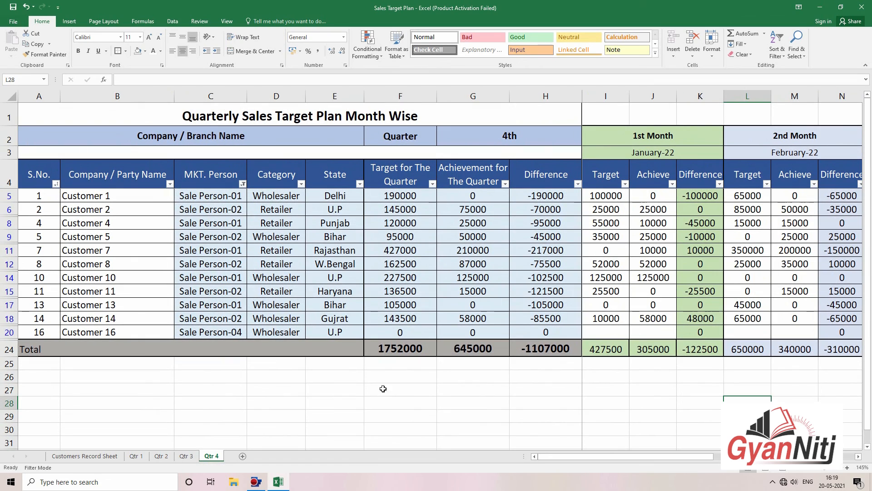
drag(367, 333, 855, 335)
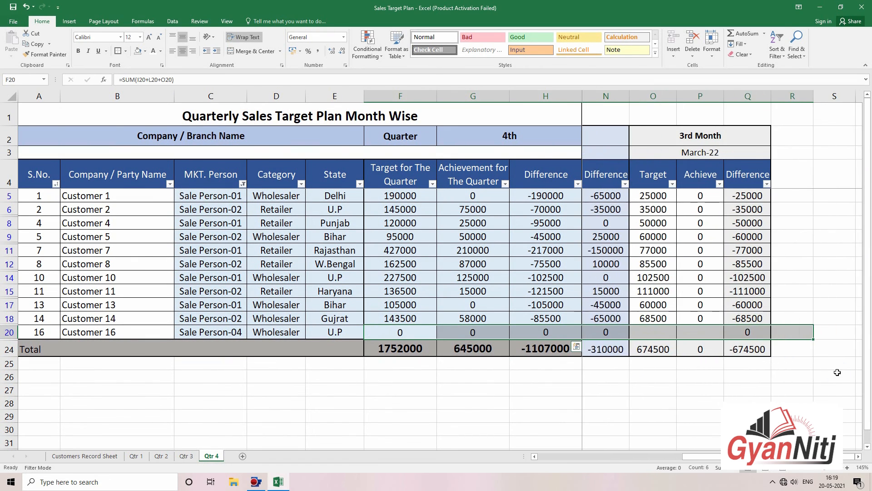
drag(837, 372, 3, 334)
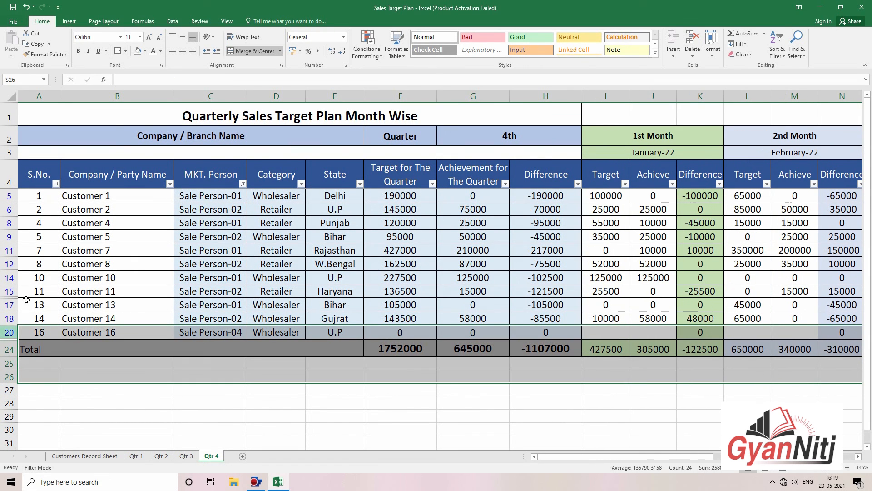
Step: Reset the MKT. Person filter to (Select All) on Qtr 4 and Qtr 3
click(241, 183)
click(161, 268)
click(184, 354)
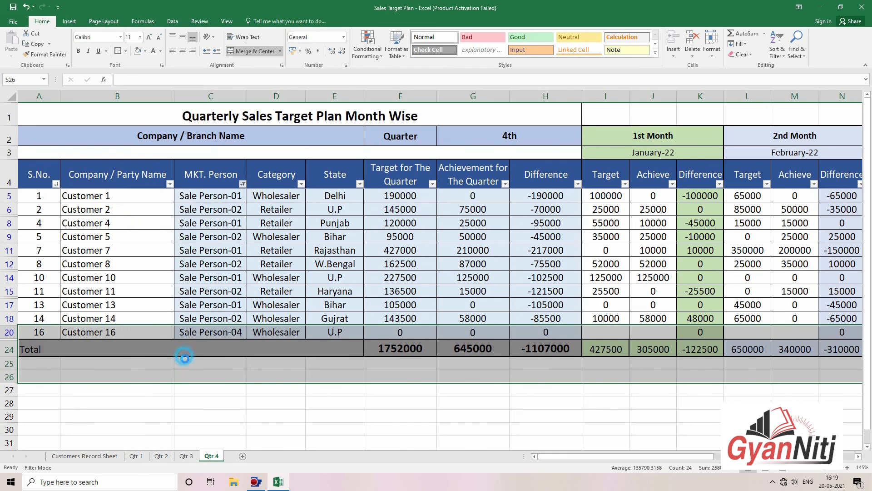
click(187, 456)
click(200, 167)
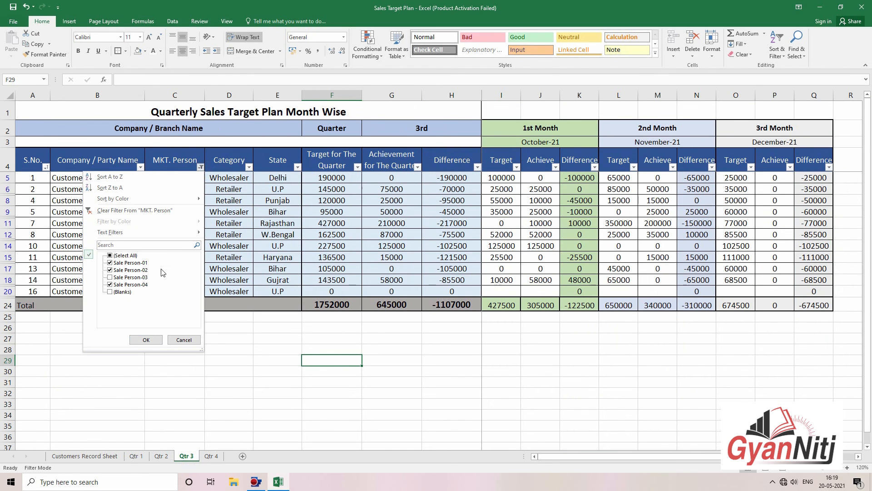
click(122, 256)
click(146, 340)
click(278, 347)
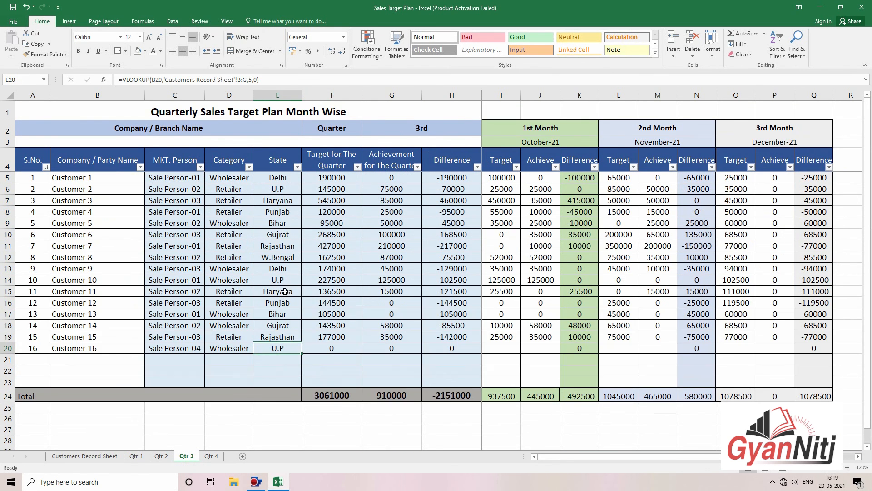
Step: Recheck every salesperson in the Qtr 2 and Qtr 1 filters, restoring Sale Person-03's rows
click(162, 456)
click(194, 163)
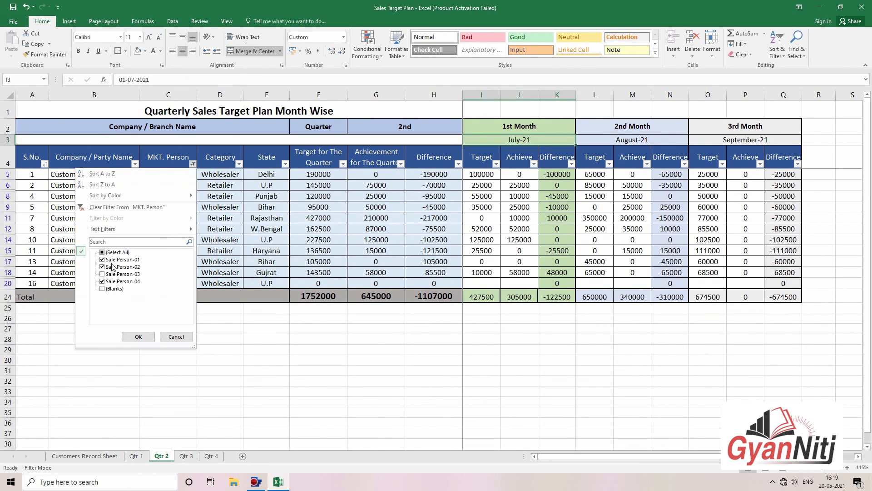
click(117, 252)
click(138, 336)
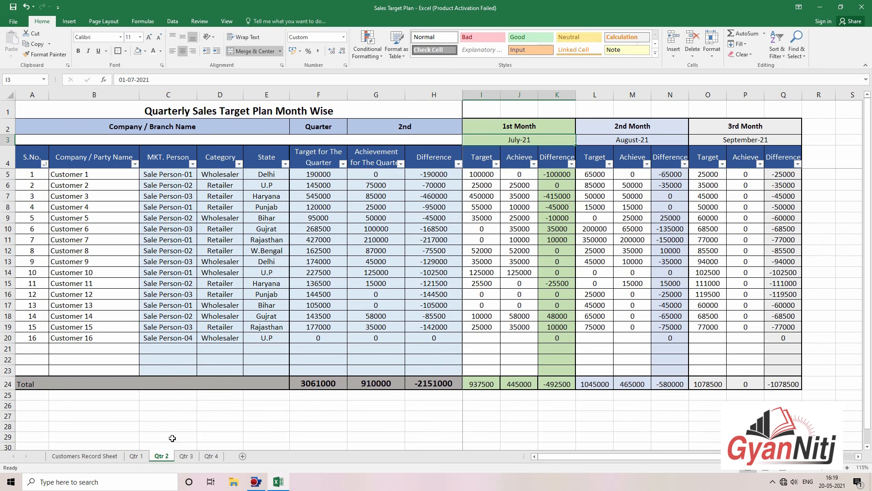
click(136, 456)
click(200, 166)
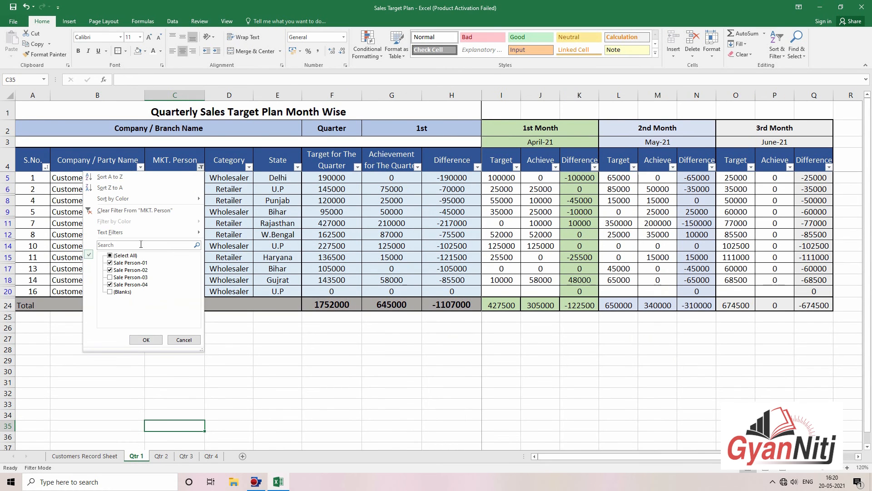
click(123, 256)
click(146, 340)
click(392, 337)
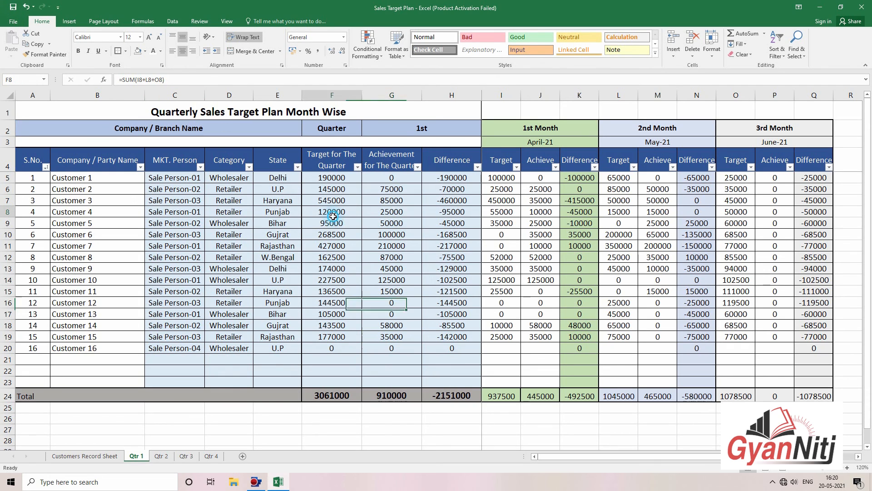
click(382, 226)
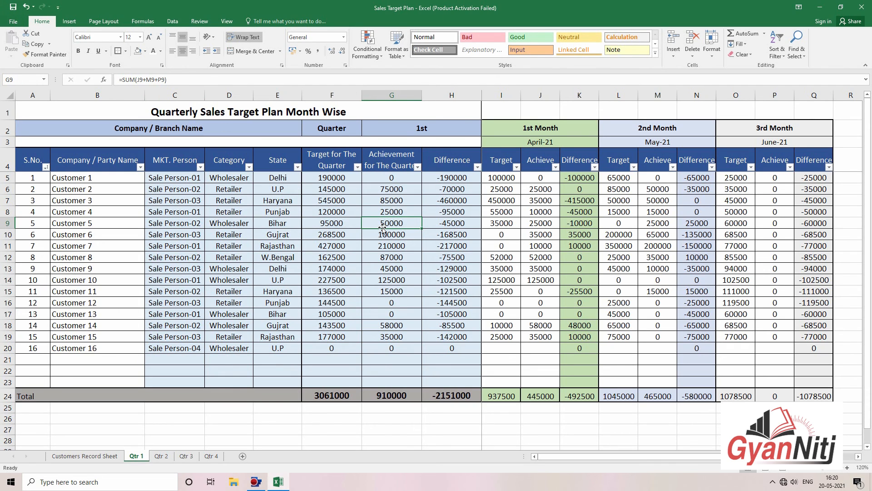
click(619, 302)
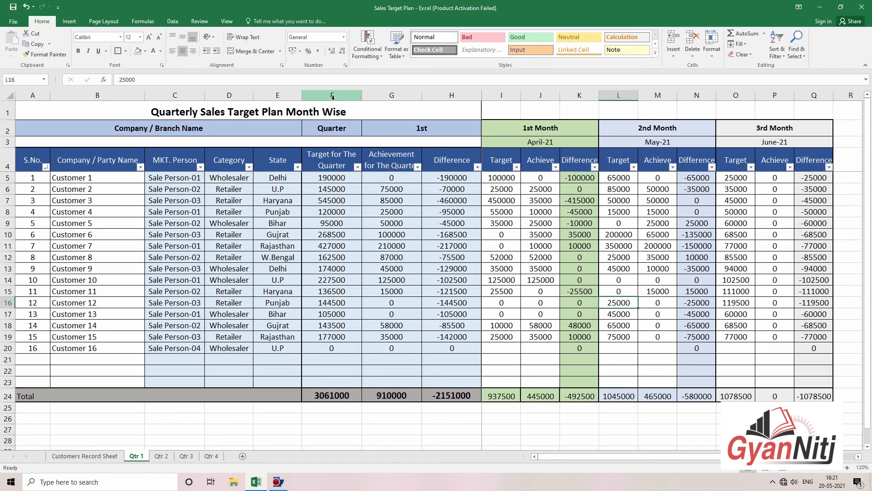
Step: Select the target, achievement and difference figures and apply blue gradient data bars
drag(332, 97, 391, 97)
drag(331, 177, 451, 382)
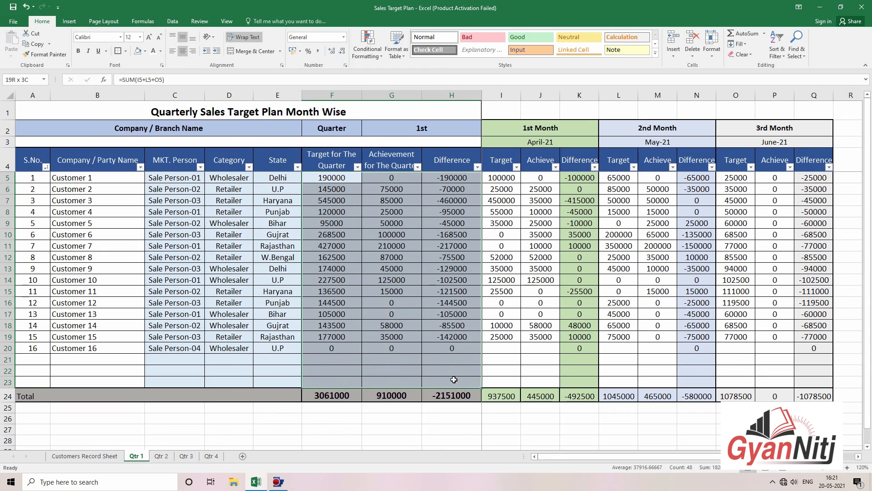
click(368, 48)
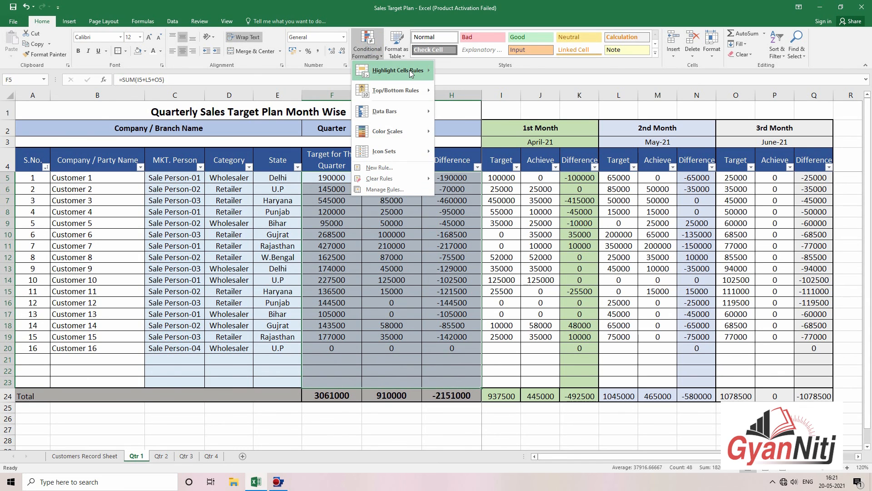
mouse_move(396, 109)
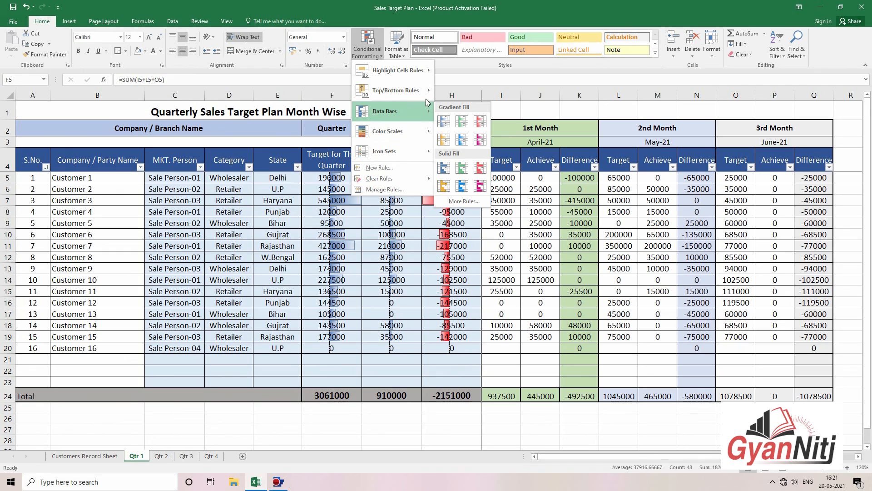
mouse_move(421, 91)
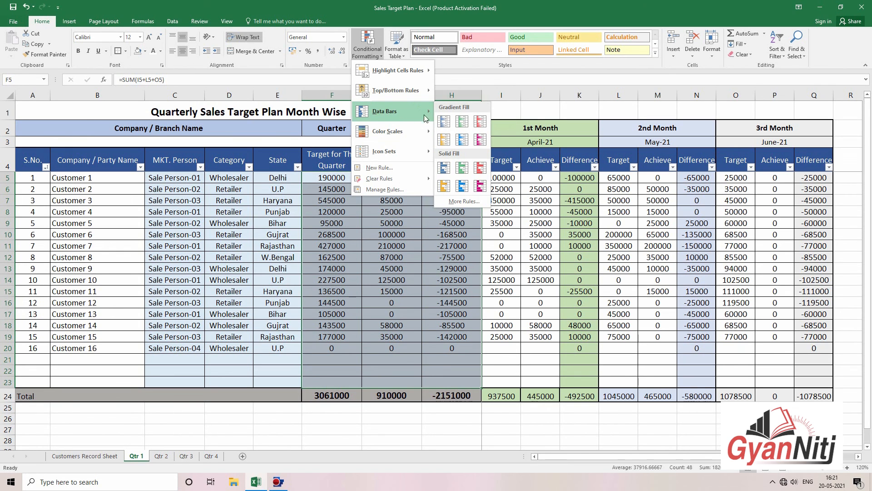
click(444, 122)
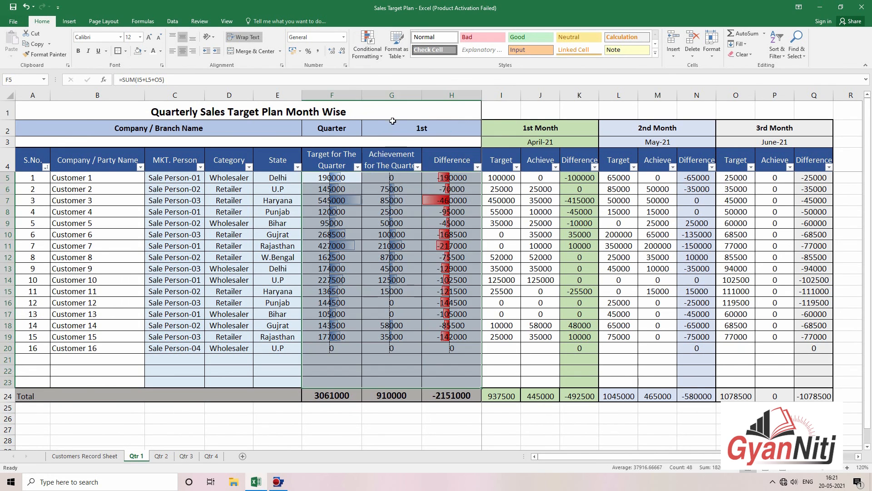
Step: Try a red-white-blue colour scale, then clear all rules from the entire sheet
click(358, 58)
mouse_move(393, 133)
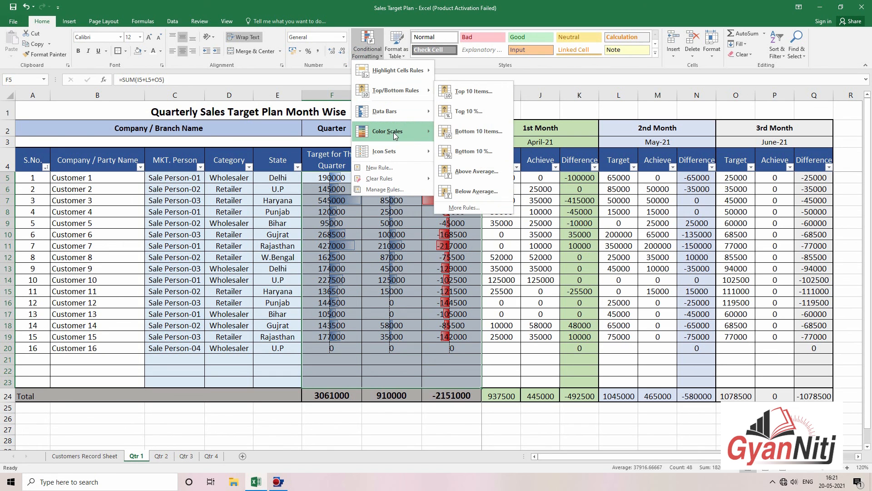
click(468, 156)
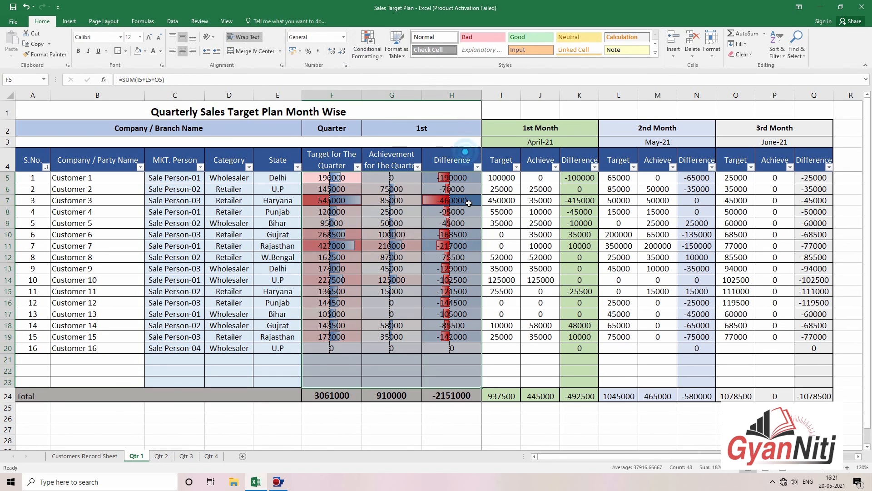
click(514, 243)
drag(307, 180, 455, 377)
click(367, 45)
mouse_move(388, 179)
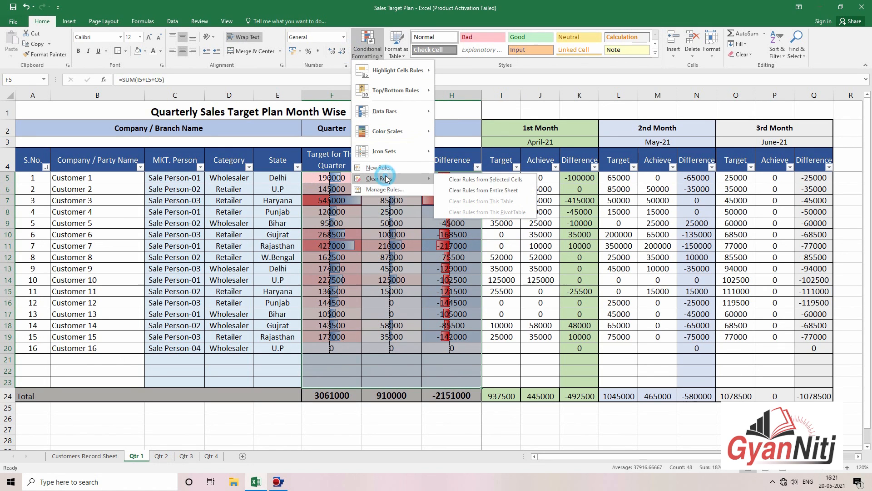
click(471, 191)
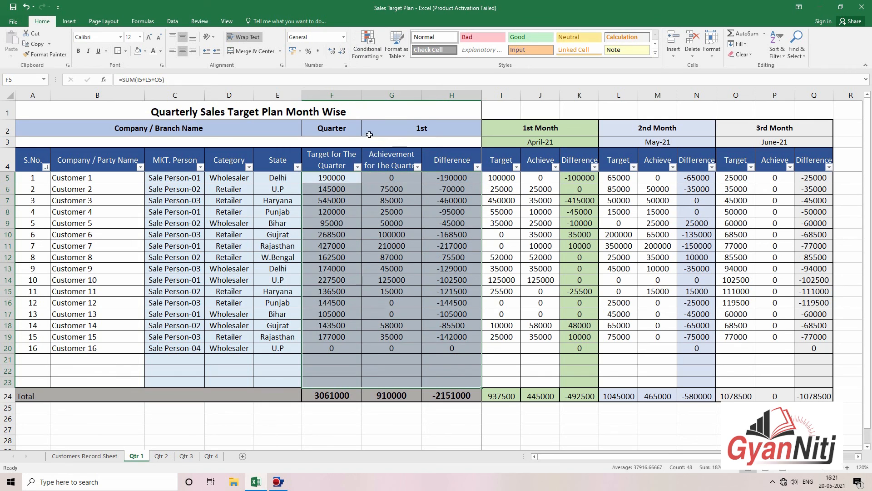
Step: Apply the 3 Arrows (Colored) icon set to the figures, then open the File menu
click(368, 48)
mouse_move(391, 112)
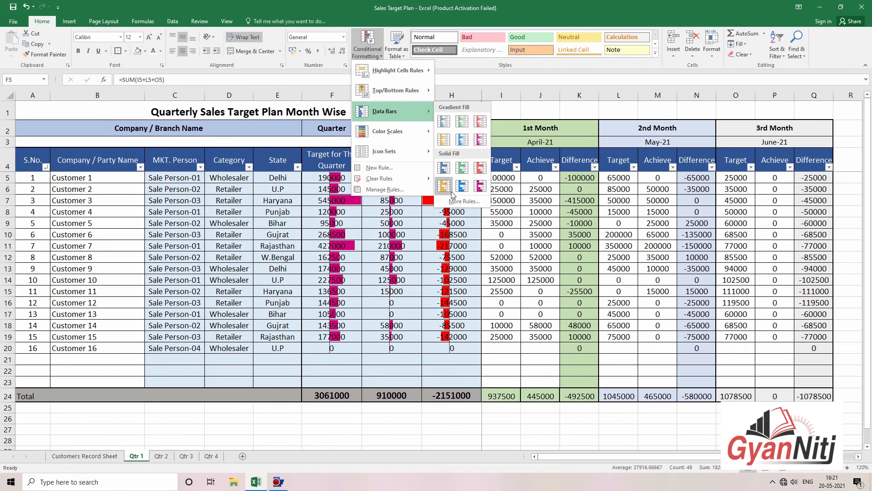
mouse_move(391, 91)
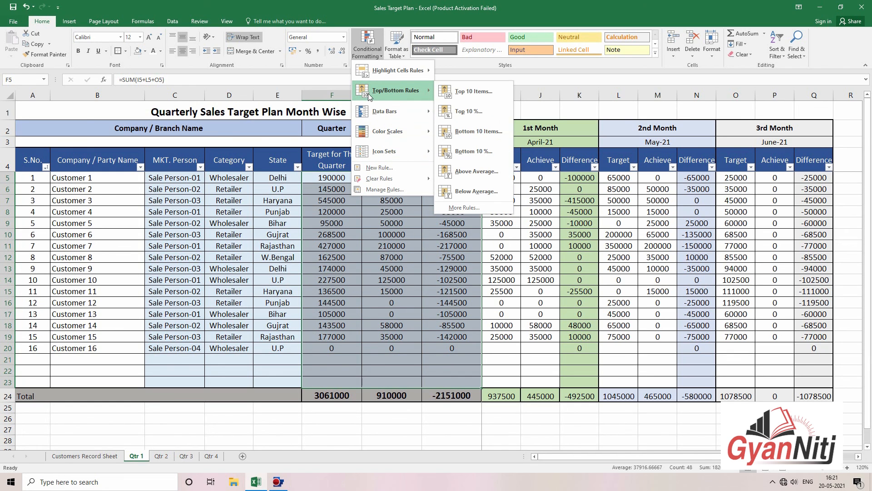
mouse_move(385, 157)
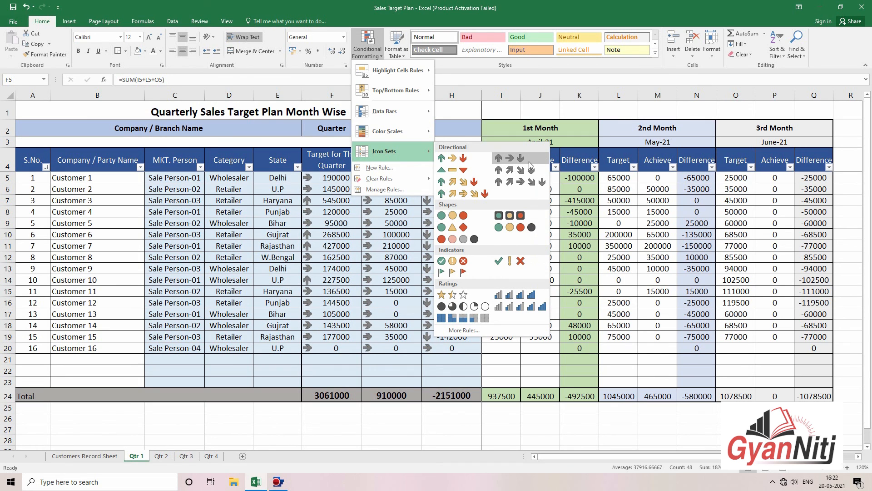
click(451, 160)
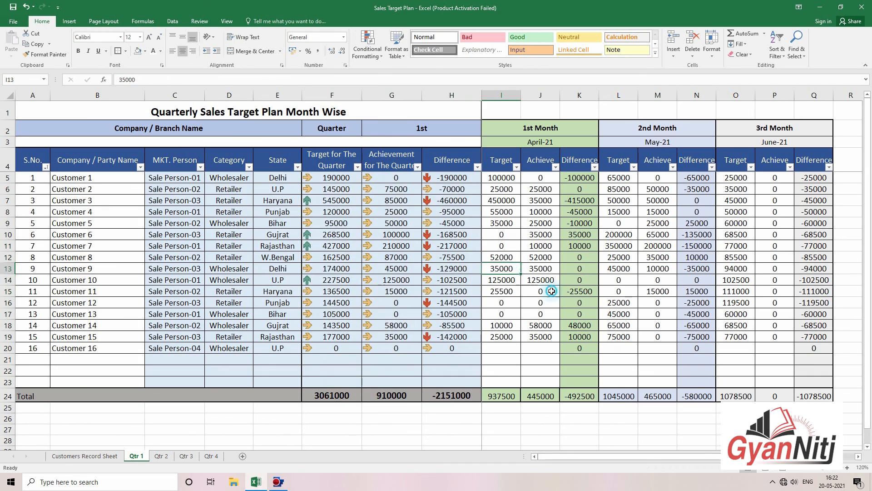
click(541, 291)
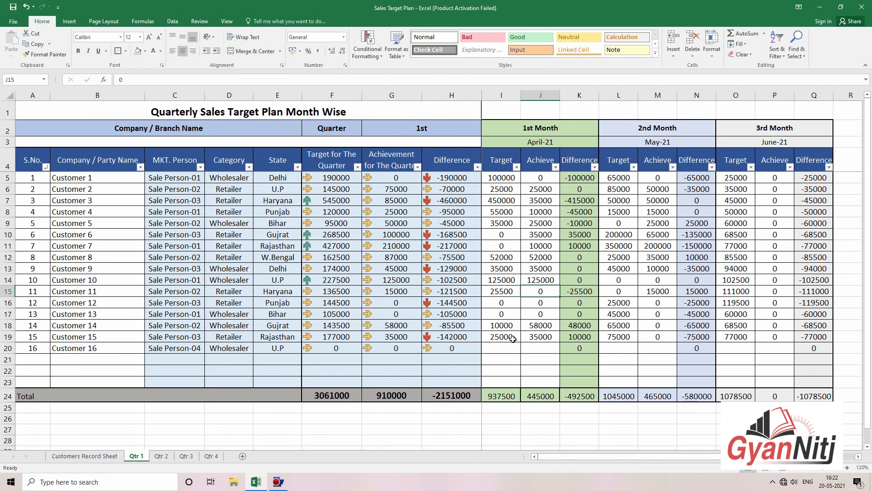
drag(532, 337, 545, 349)
click(576, 359)
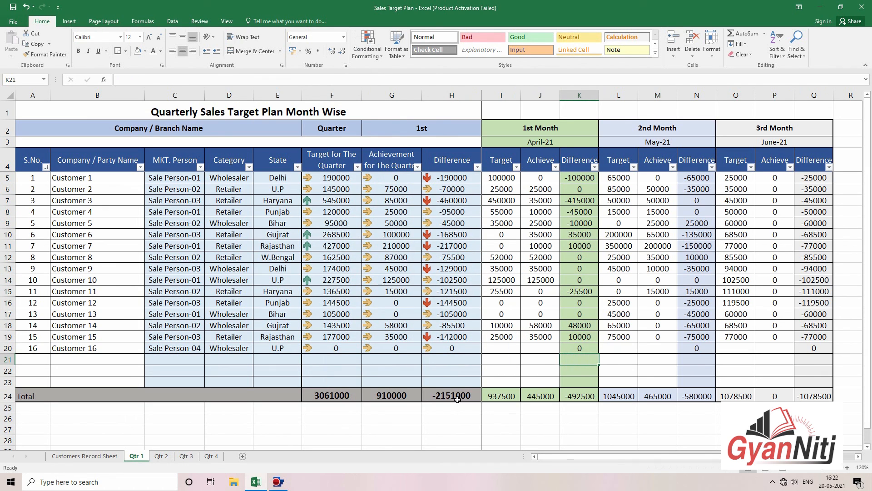
click(13, 21)
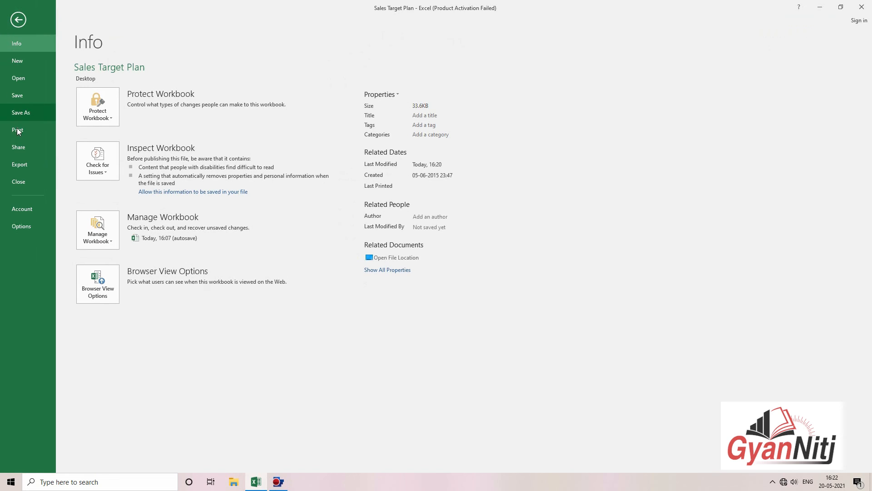
Step: In print preview, print active sheets and set Page Setup to landscape orientation
click(19, 131)
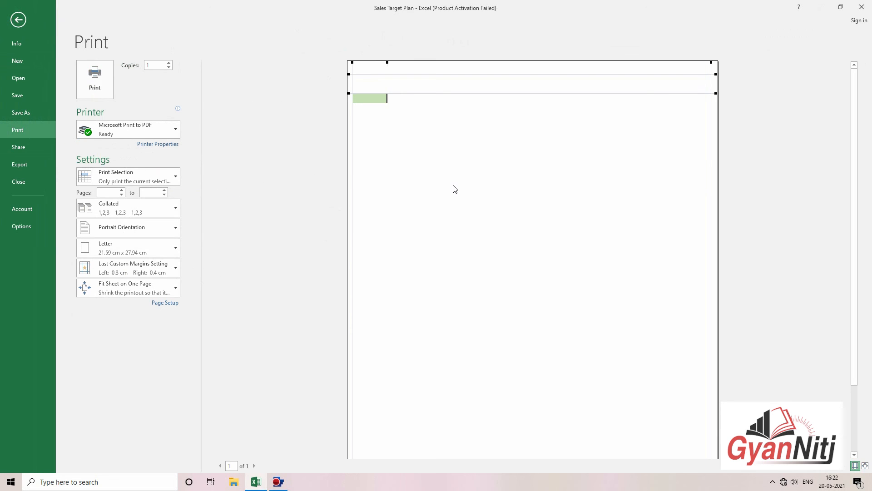
click(159, 179)
click(157, 193)
click(165, 303)
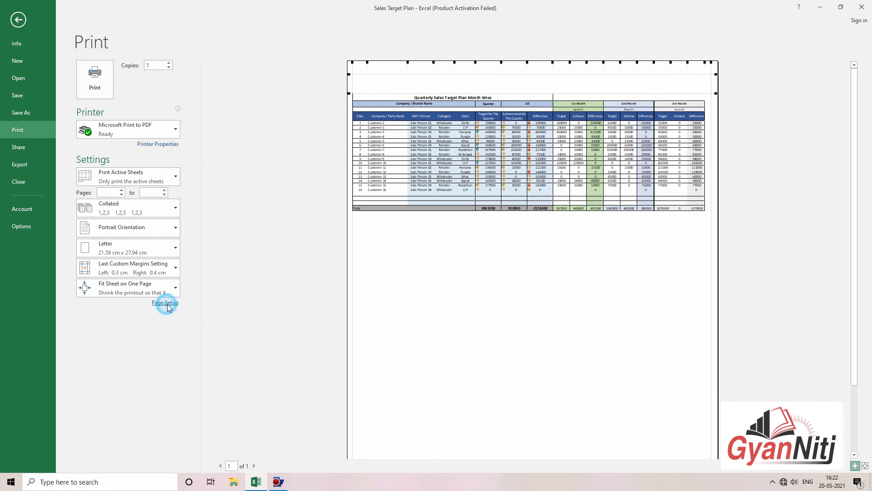
click(707, 232)
click(747, 383)
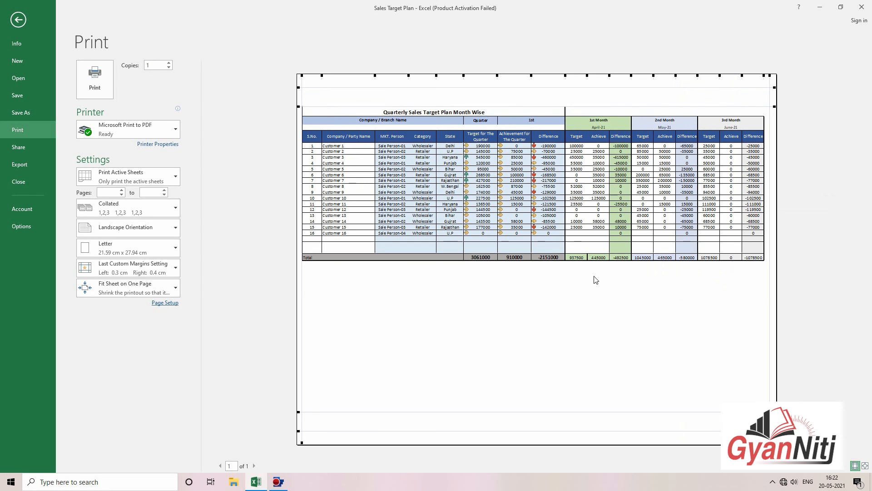
Step: Leave the print preview and close Excel
key(Escape)
click(626, 398)
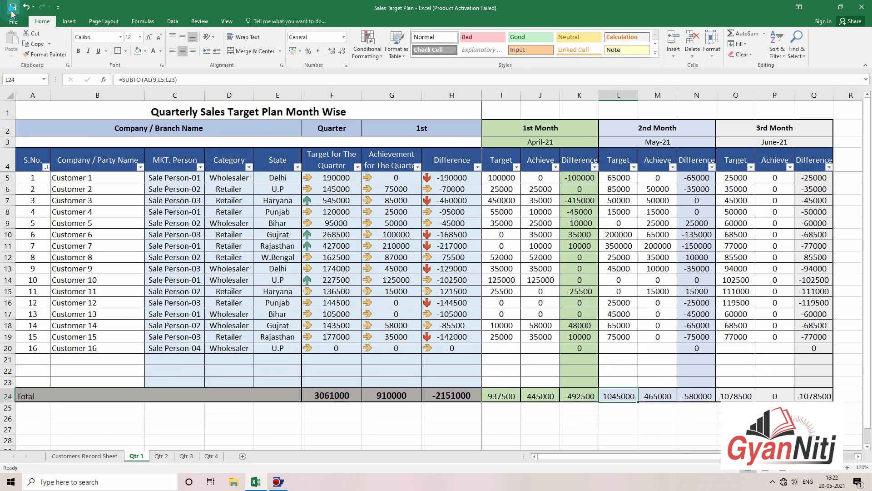
click(862, 7)
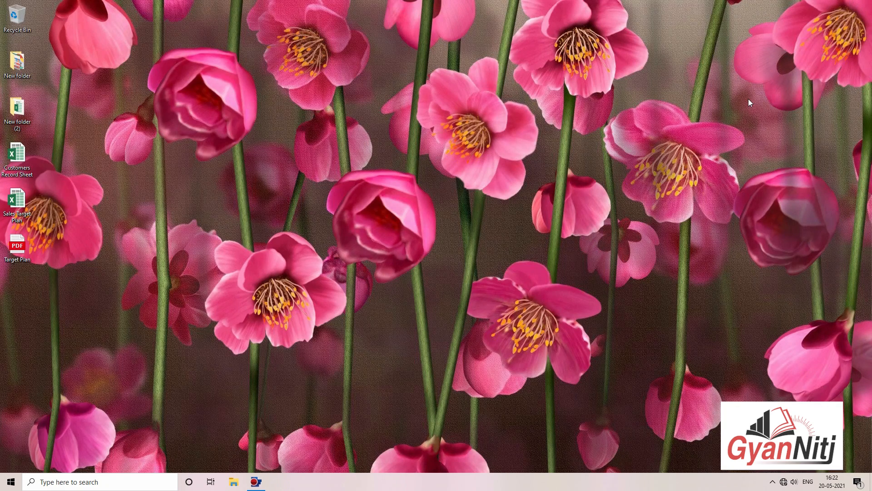